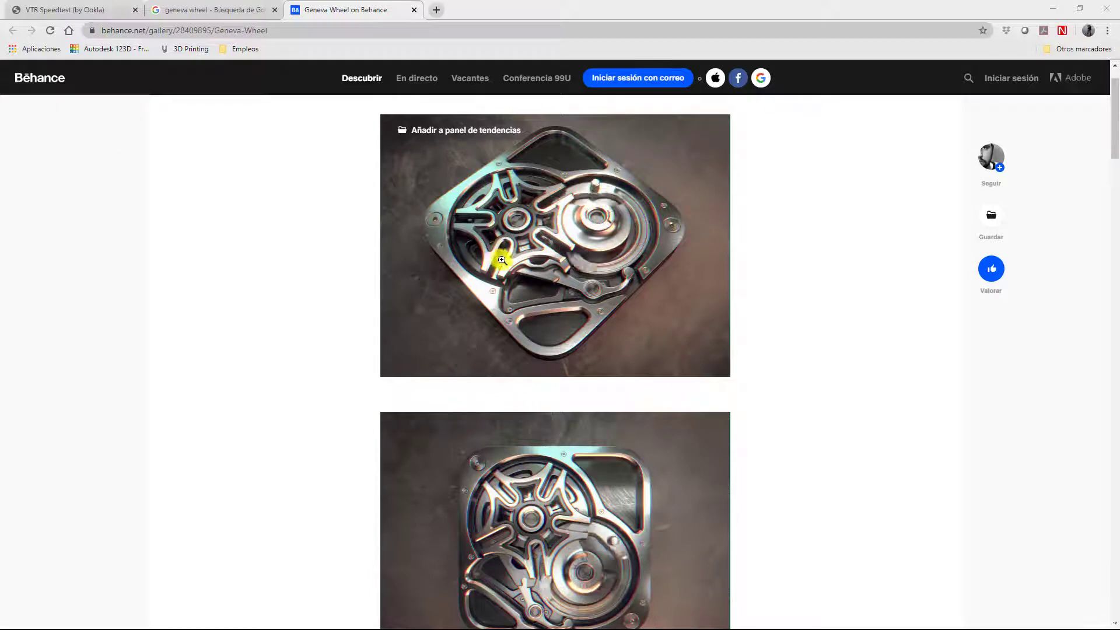
# - Examine the Geneva Wheel photos on the Behance project page, including an enlarged view of the first, down to the star-wheel variants diagram
pyautogui.click(516, 245)
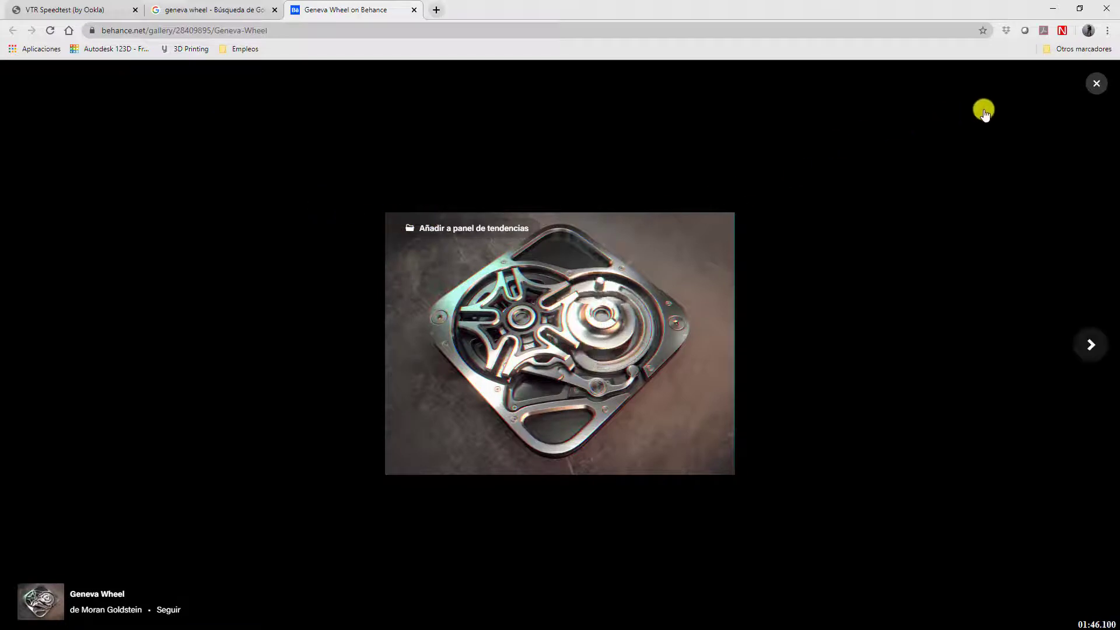
pyautogui.click(1096, 83)
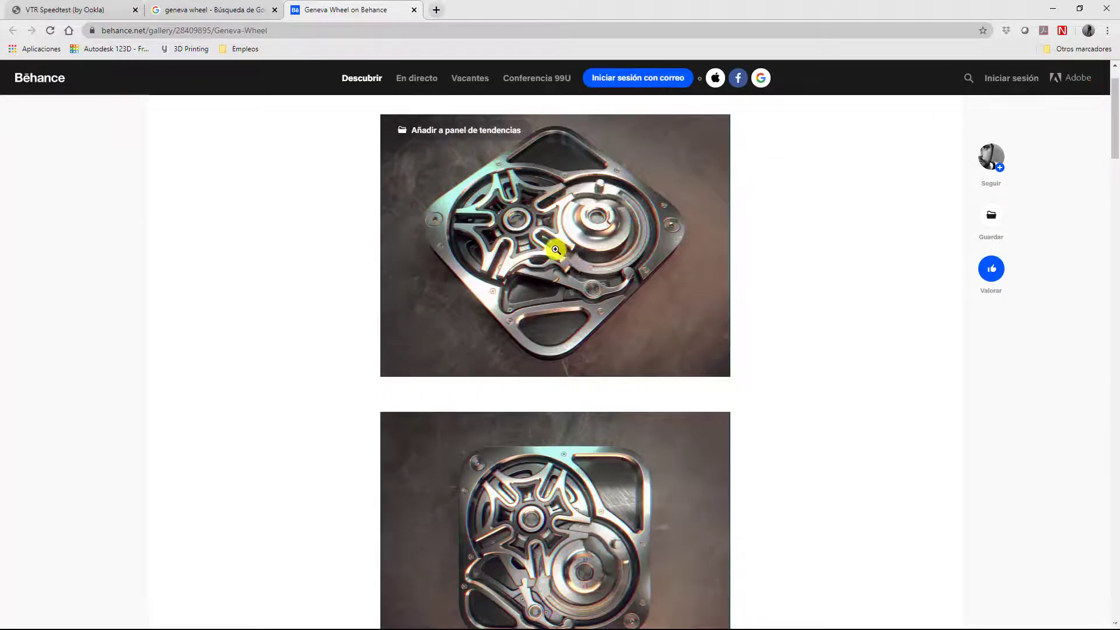
pyautogui.scroll(-2, 560, 260)
pyautogui.scroll(1, 549, 248)
pyautogui.scroll(-3, 549, 249)
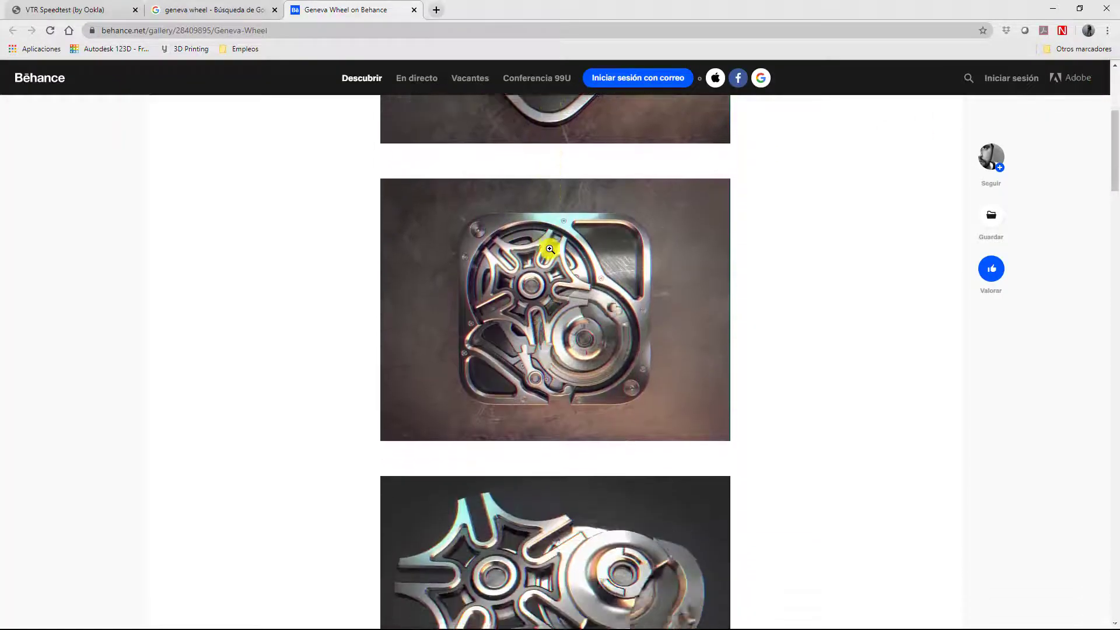
pyautogui.scroll(-1, 532, 280)
pyautogui.scroll(-3, 533, 311)
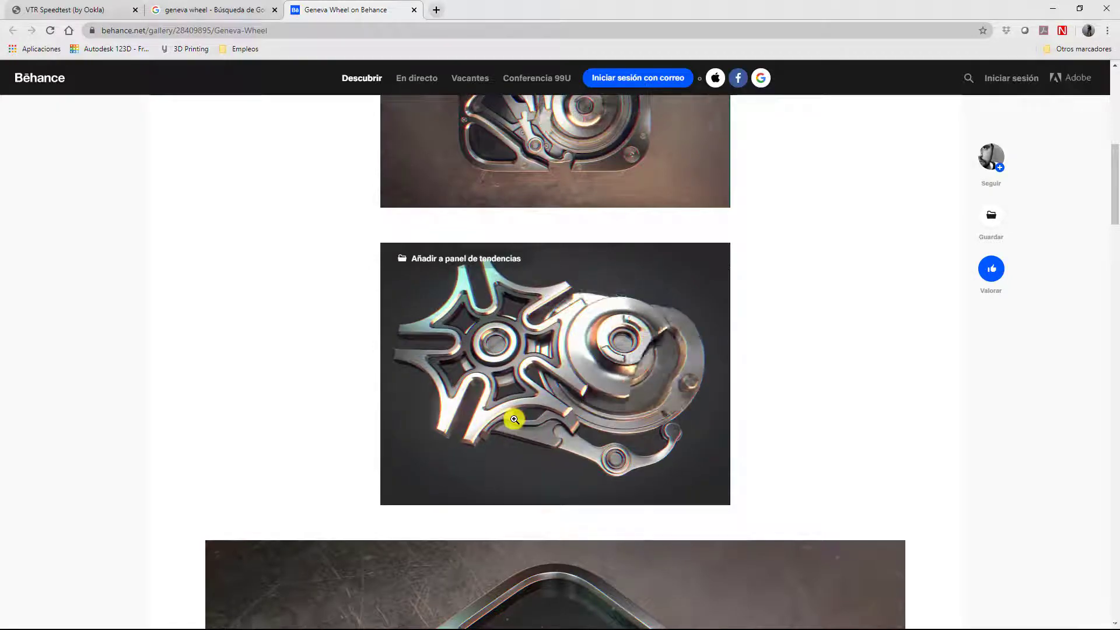
pyautogui.scroll(-5, 514, 418)
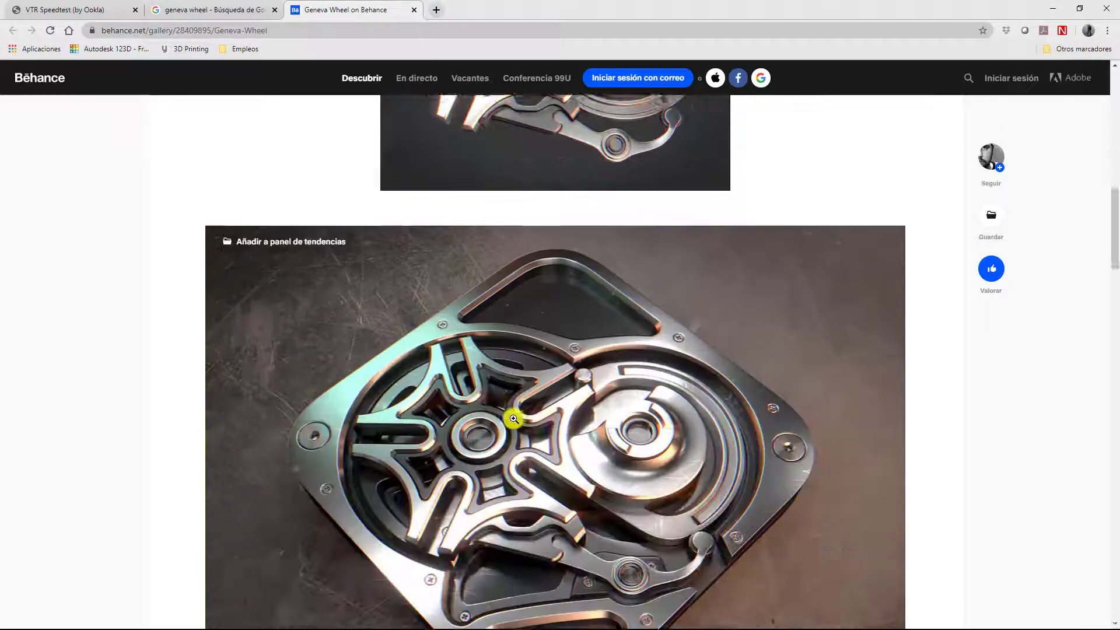
pyautogui.scroll(-9, 514, 418)
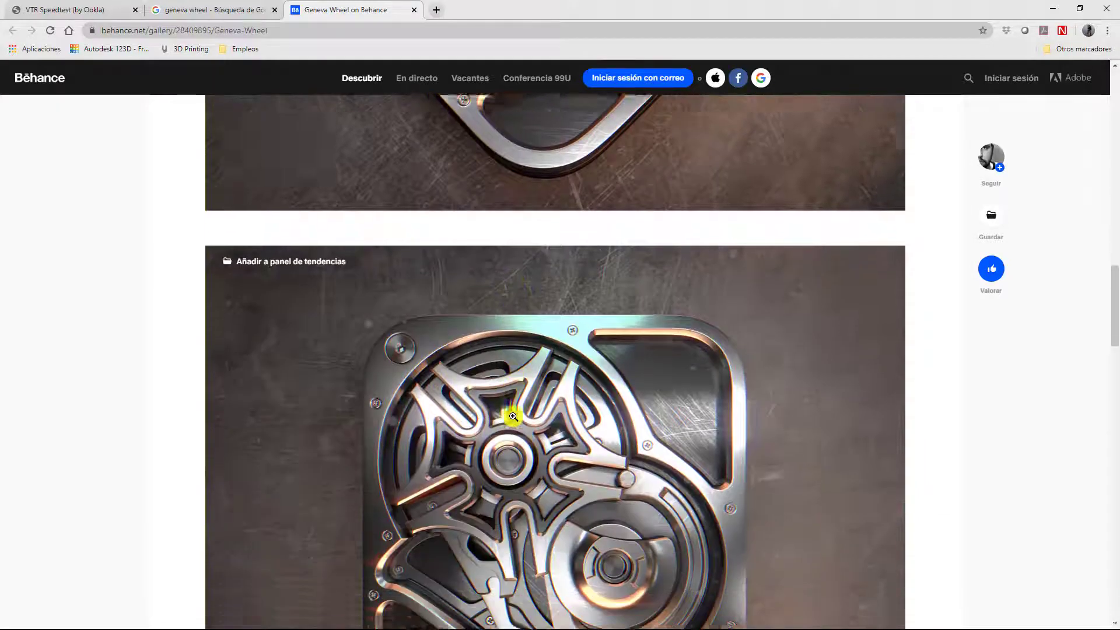
pyautogui.scroll(-5, 514, 417)
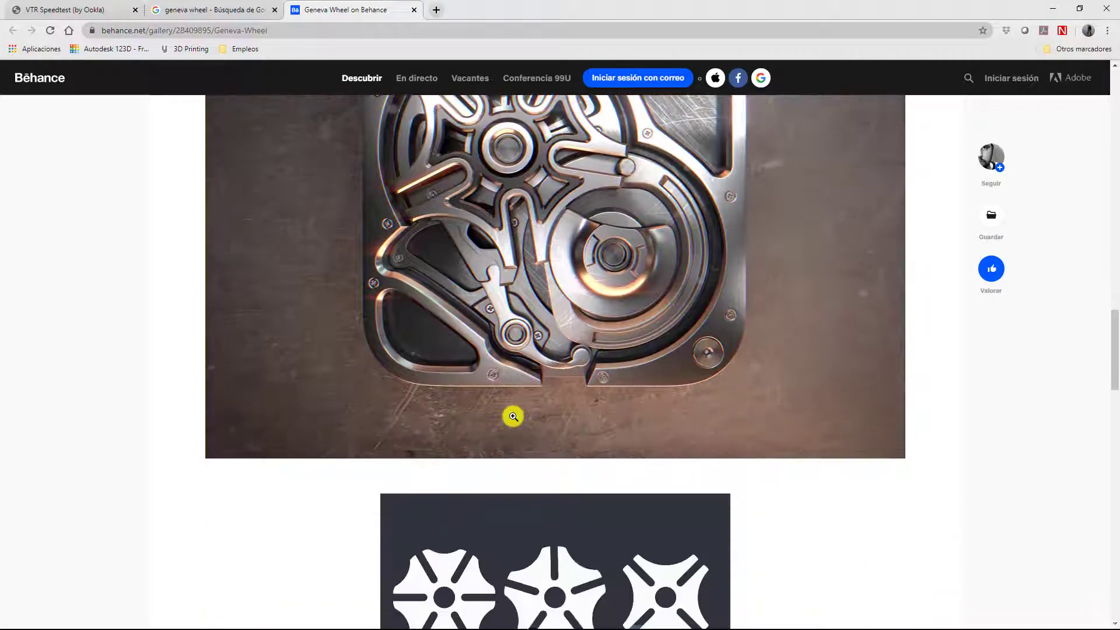
pyautogui.scroll(-3, 513, 417)
pyautogui.scroll(-3, 301, 415)
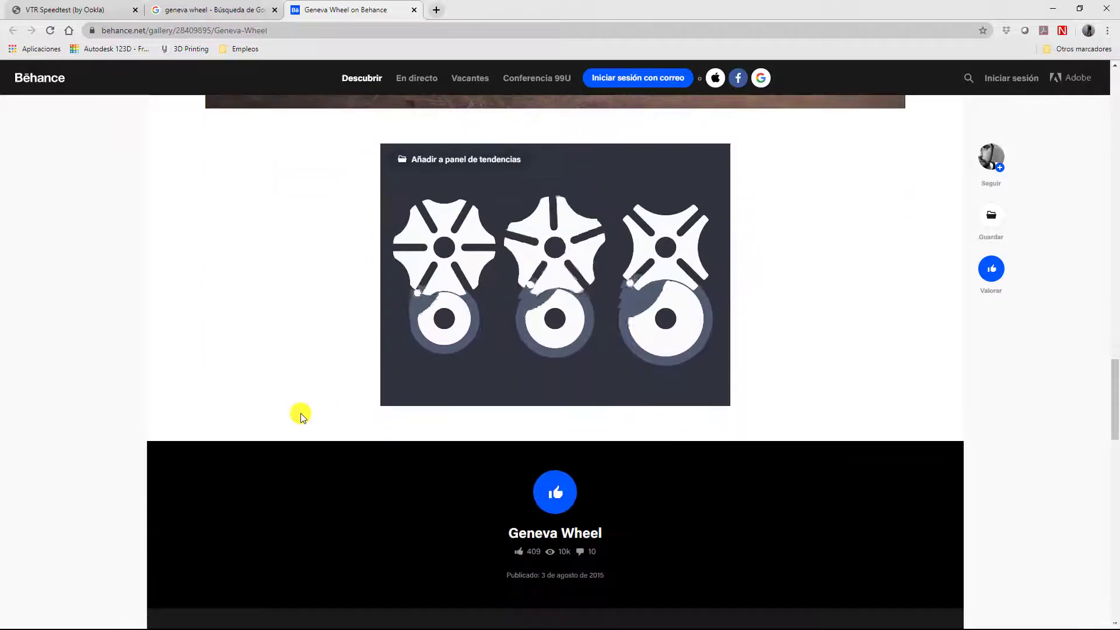
pyautogui.scroll(1, 302, 416)
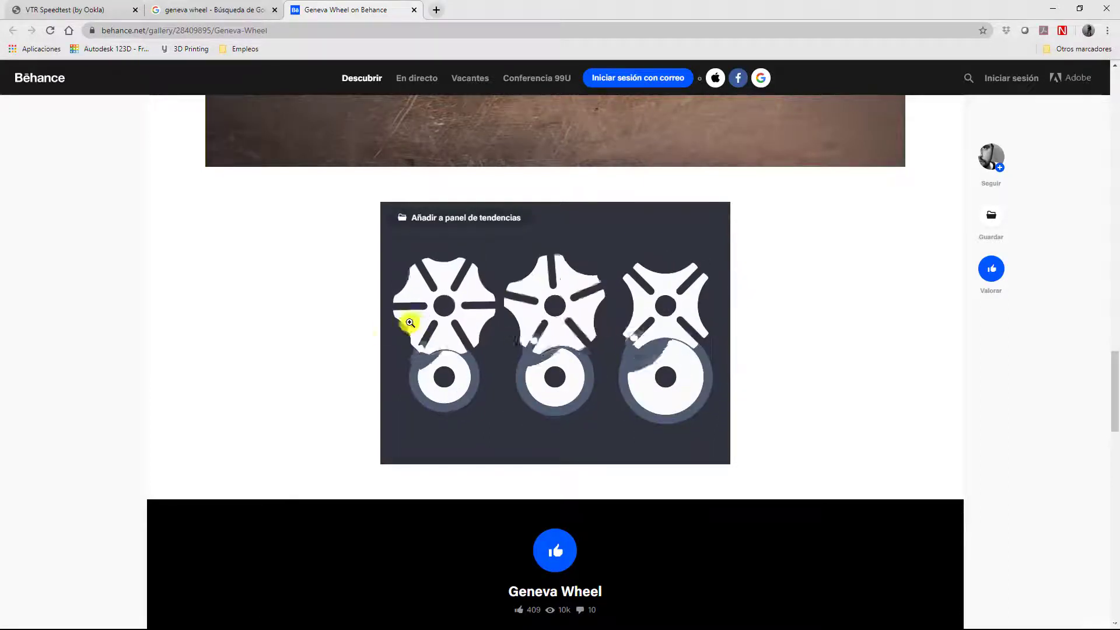
# - Browse the Google image results for geneva wheel and preview the "Application Testing: Geneva Wheel" result for reference
pyautogui.click(195, 10)
pyautogui.scroll(3, 156, 195)
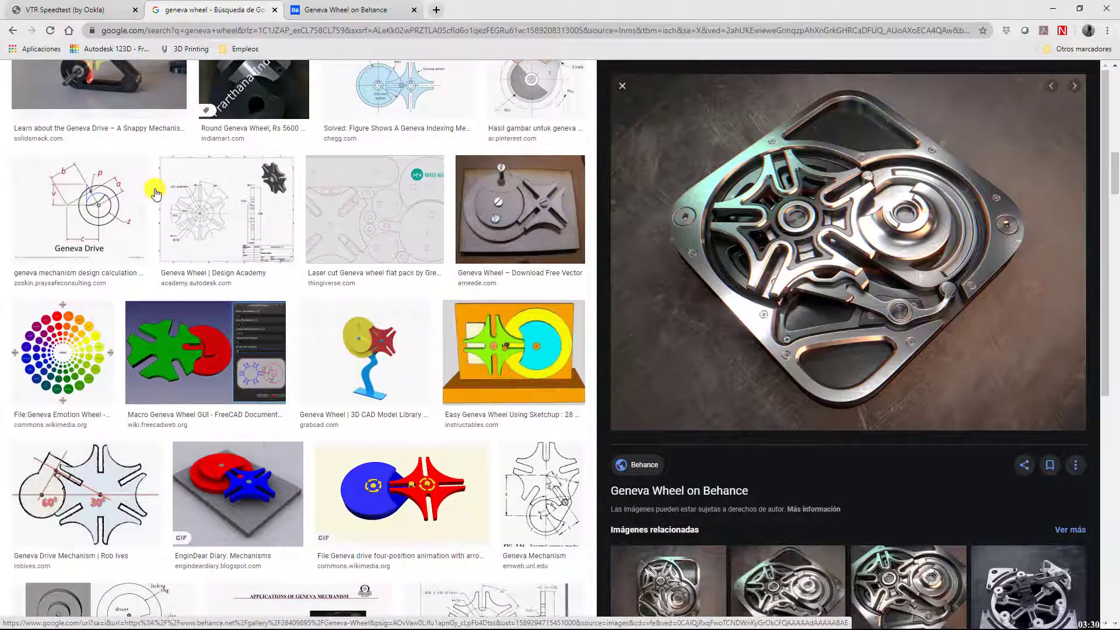
pyautogui.scroll(10, 156, 194)
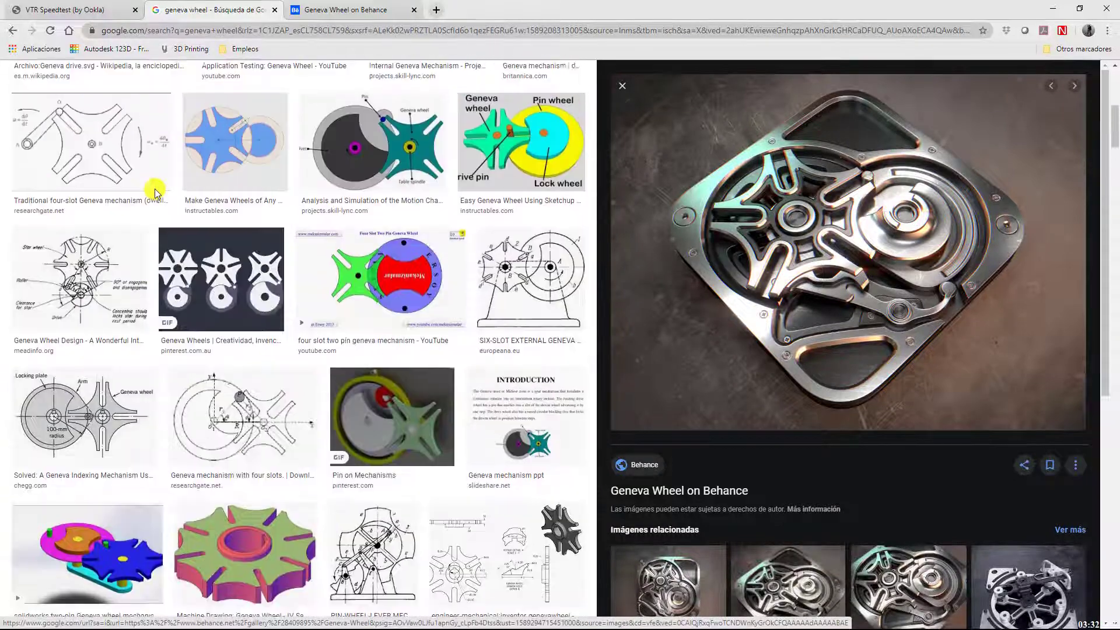
pyautogui.scroll(5, 156, 195)
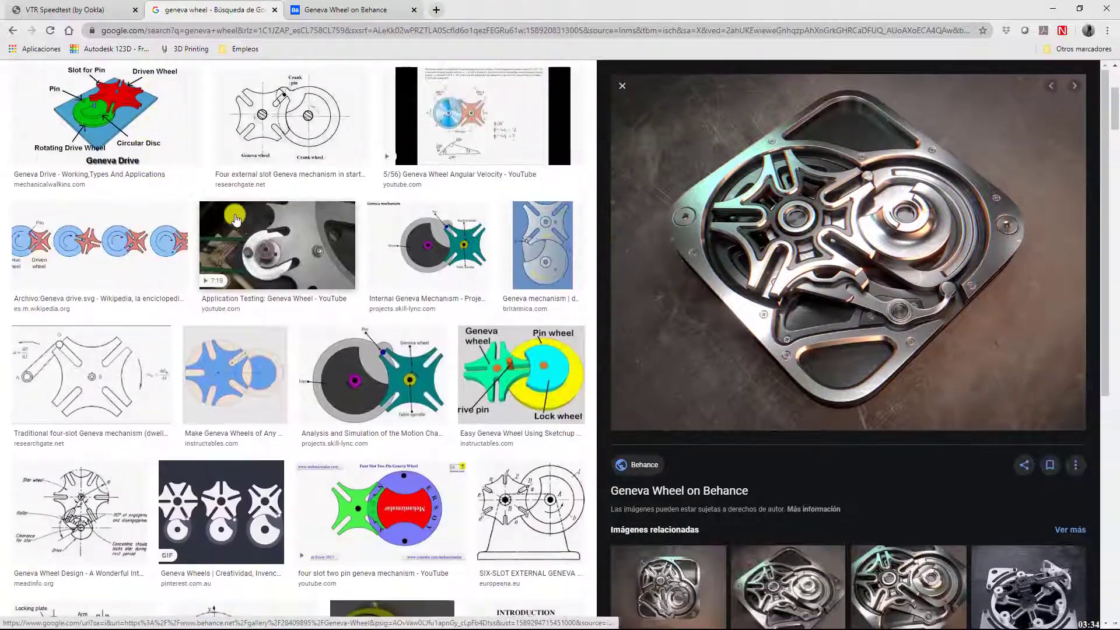
pyautogui.click(209, 224)
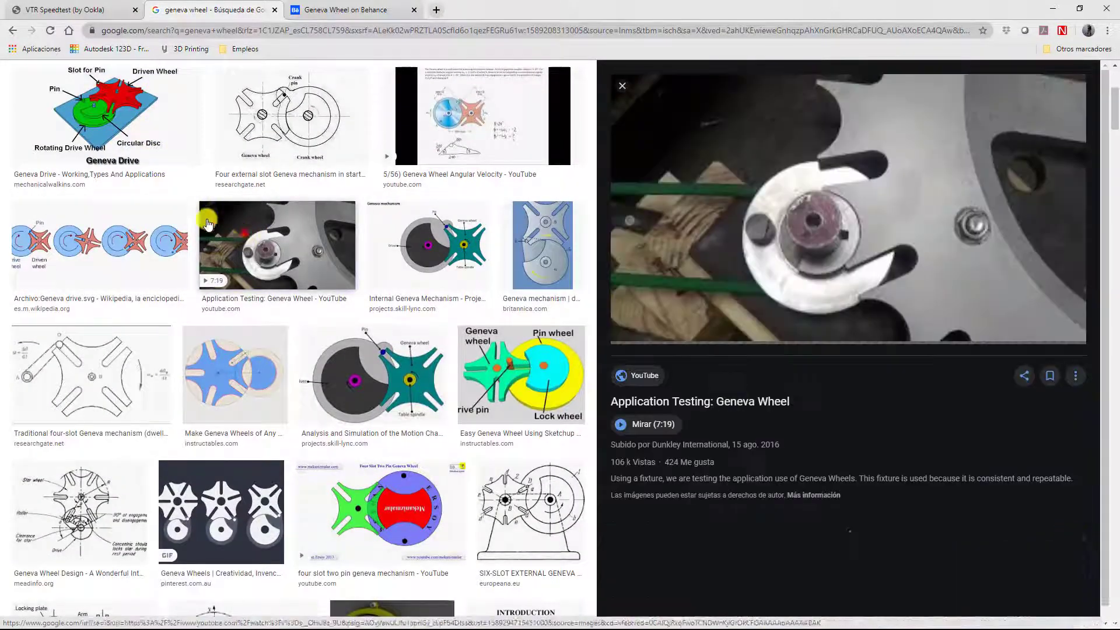
pyautogui.scroll(5, 169, 207)
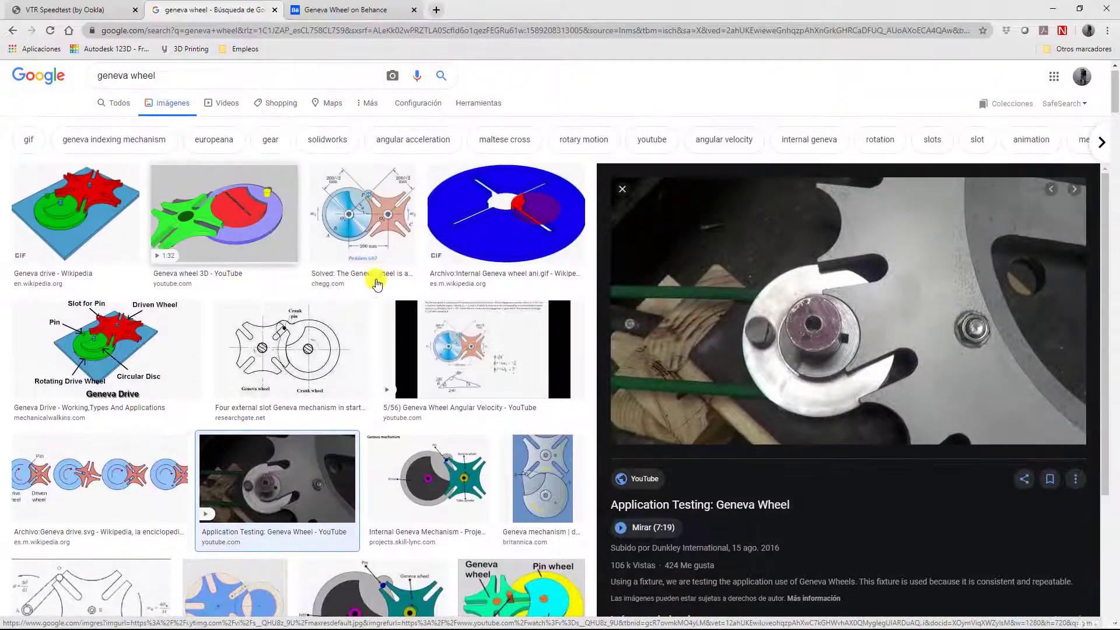
pyautogui.scroll(-6, 175, 245)
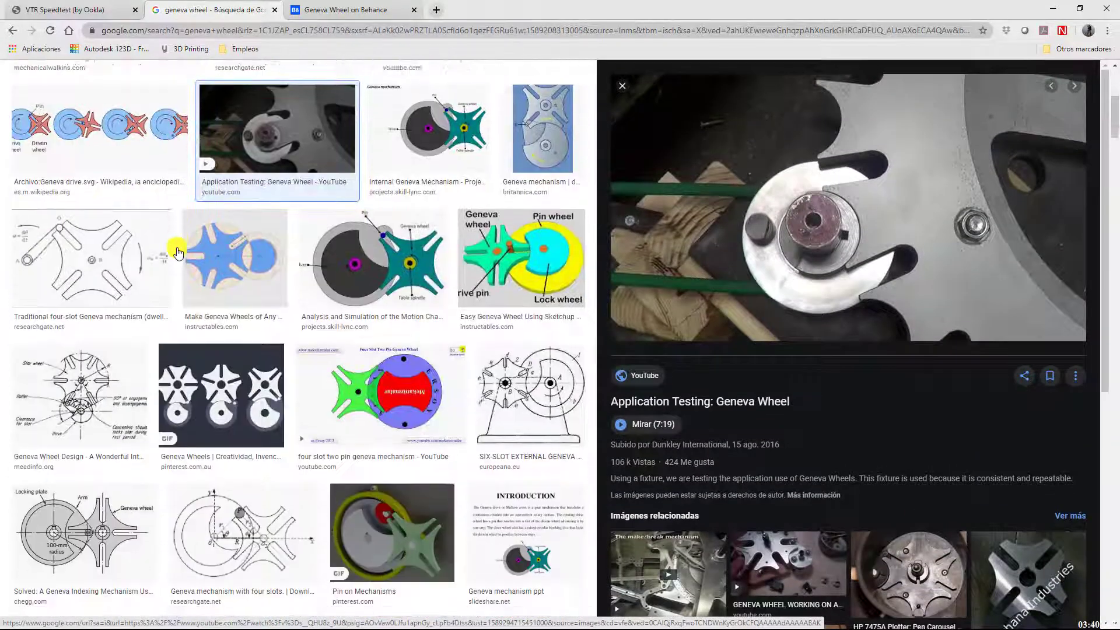
pyautogui.scroll(-8, 178, 252)
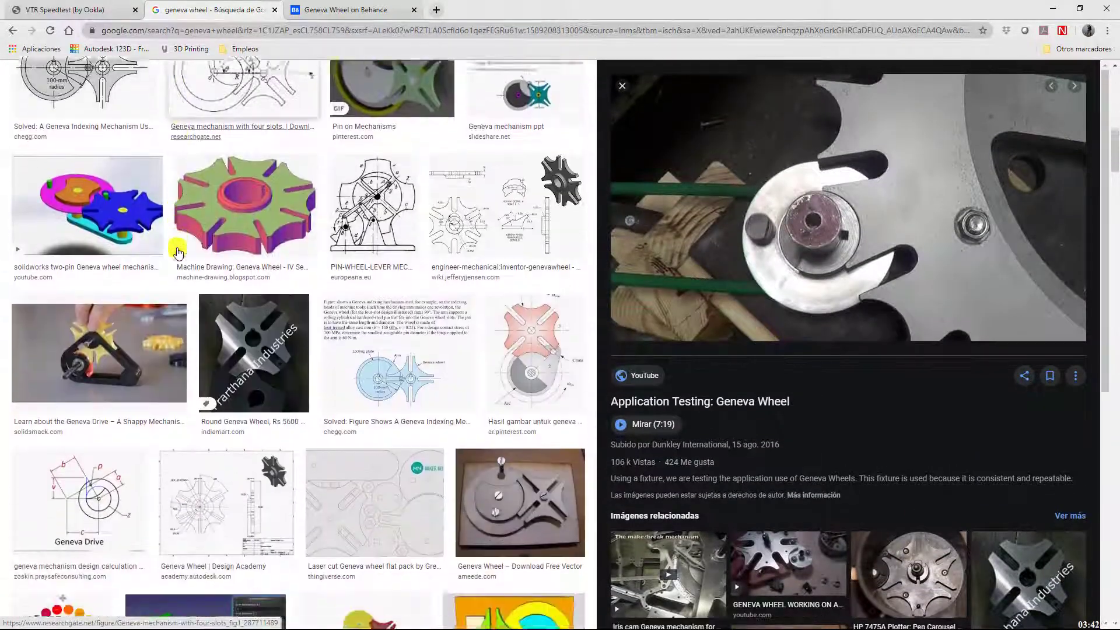
pyautogui.scroll(-6, 178, 252)
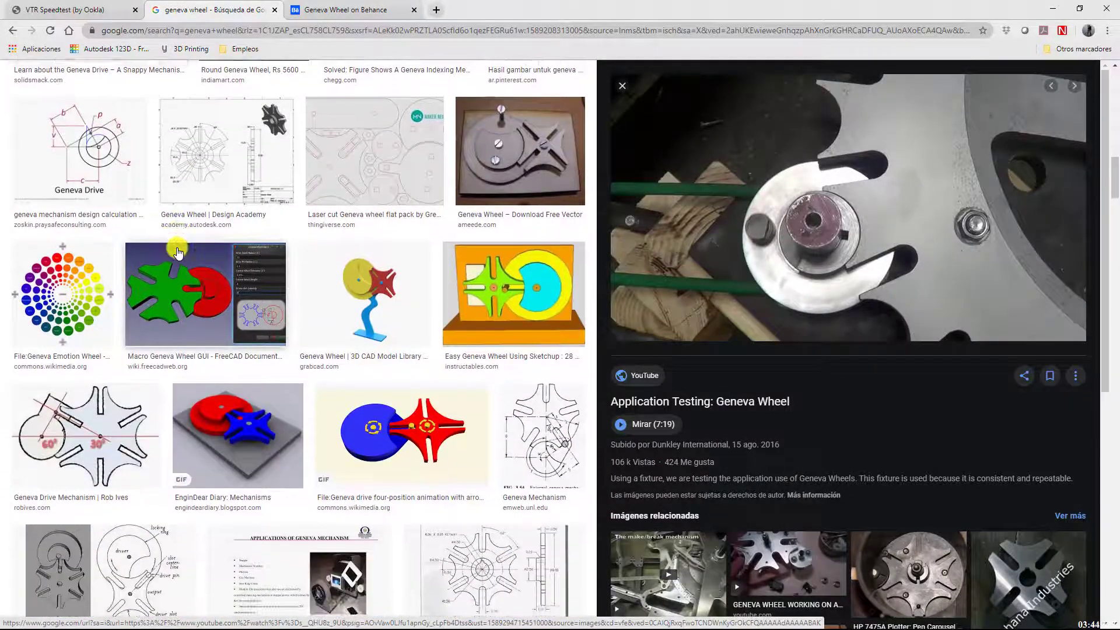
pyautogui.scroll(-7, 178, 252)
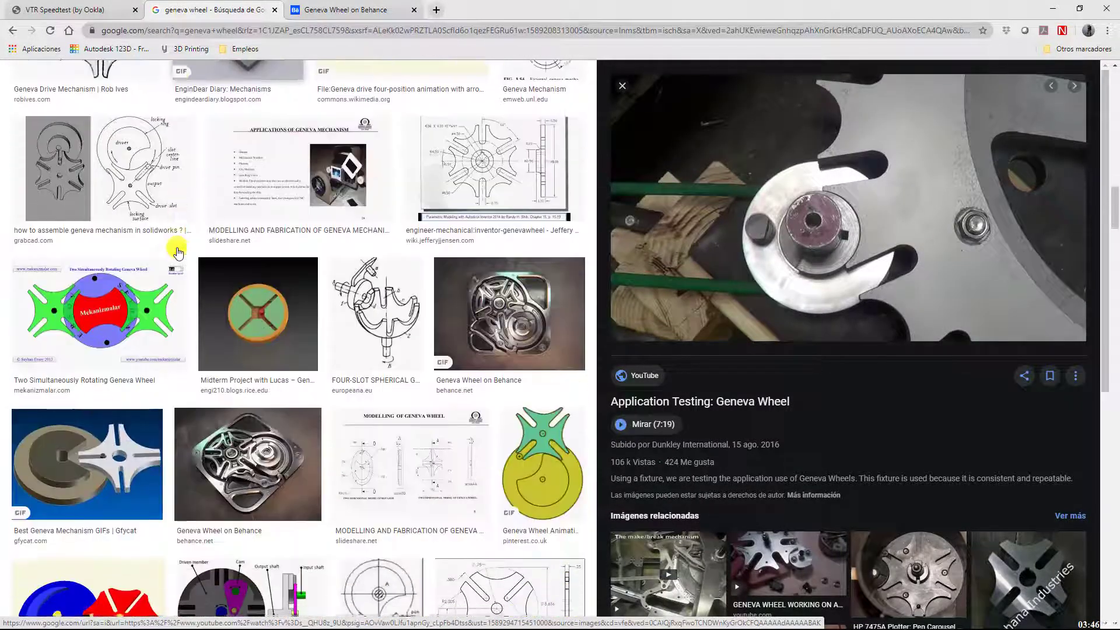
pyautogui.scroll(2, 177, 252)
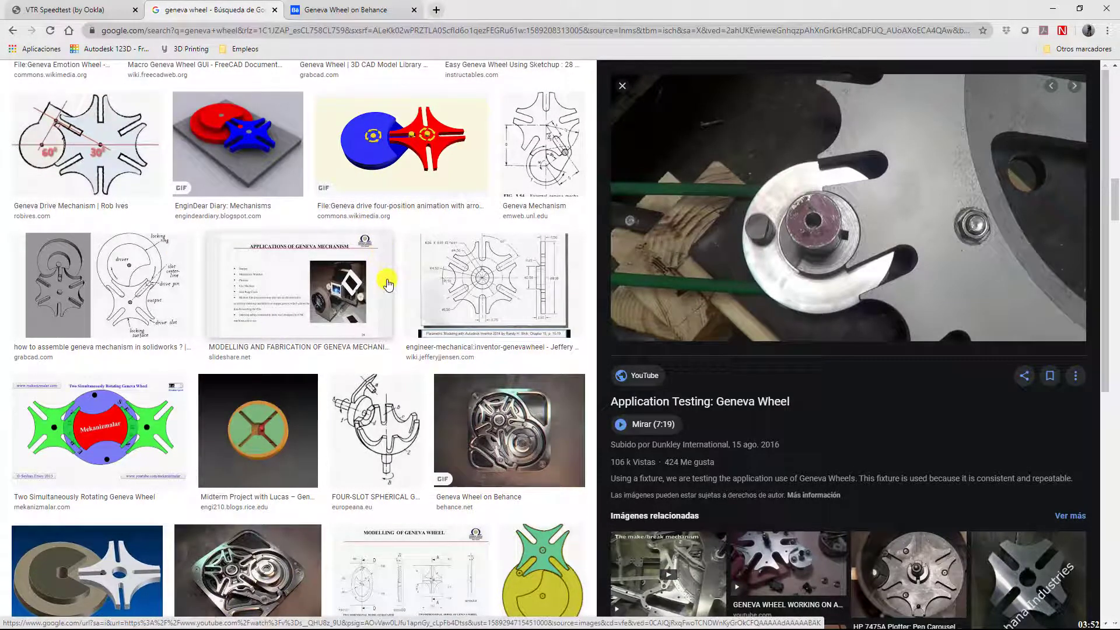
# - Switch to Fusion 360 and start a new sketch on the horizontal ground plane
pyautogui.hotkey('alt', 'Tab')
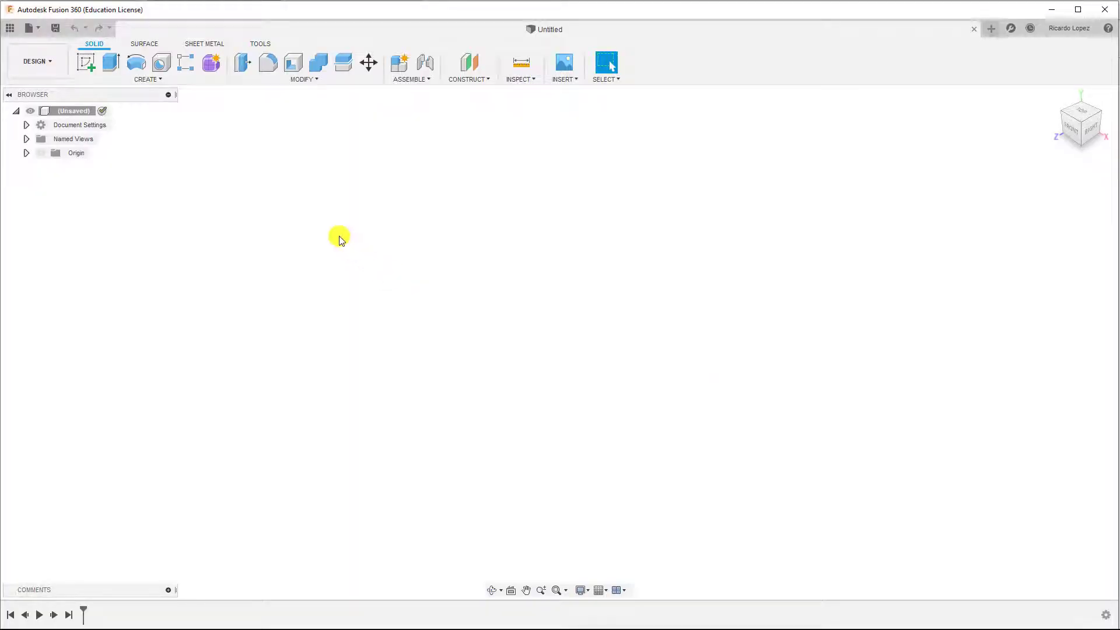
pyautogui.click(85, 64)
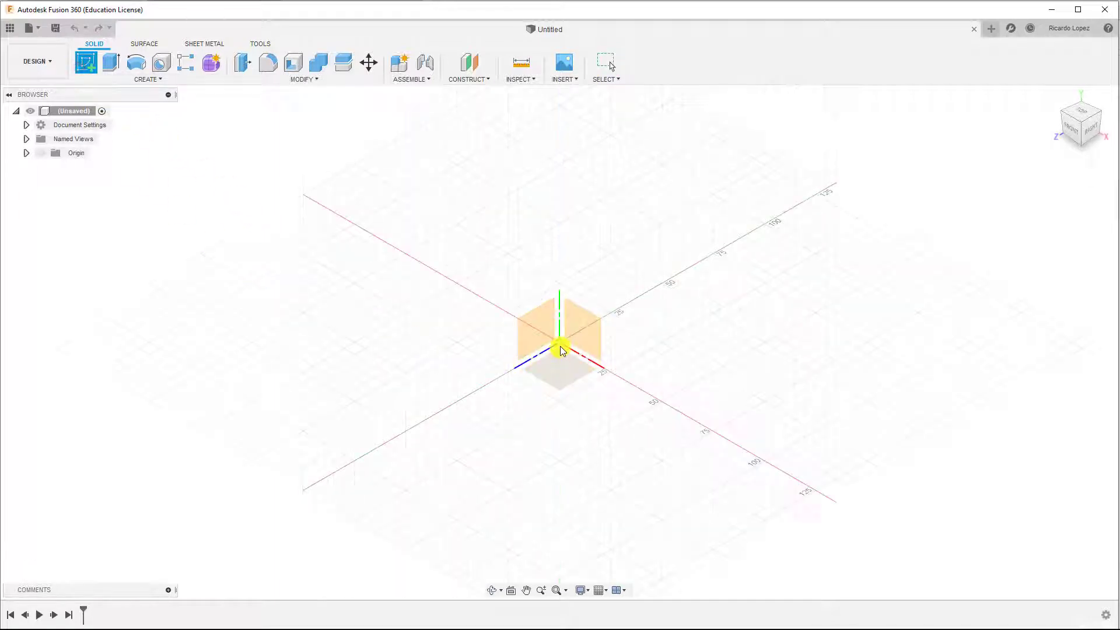
pyautogui.click(561, 361)
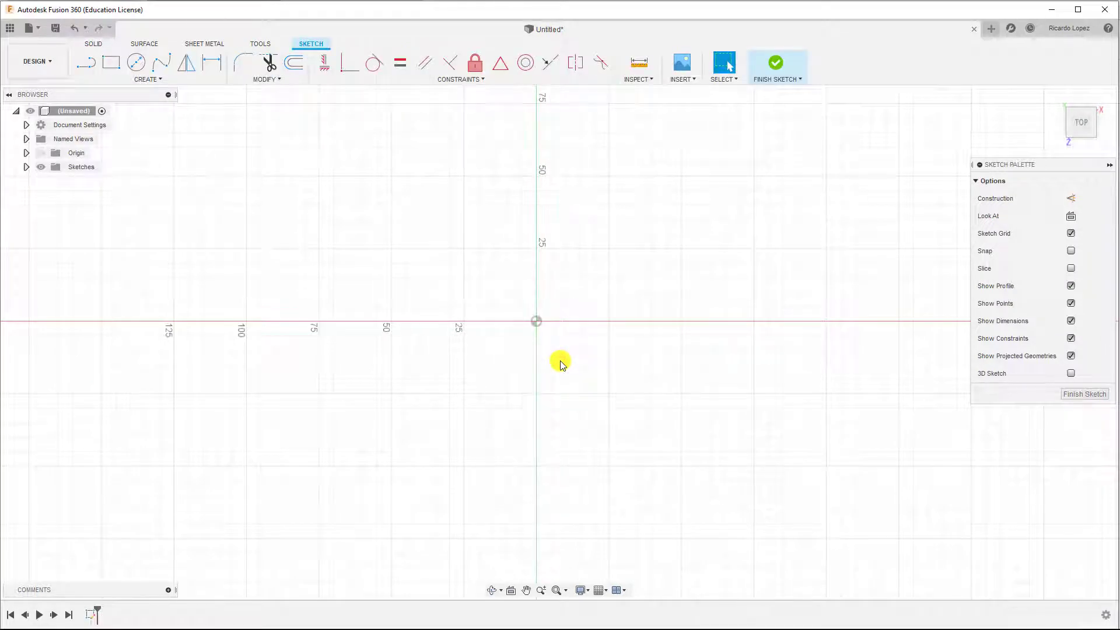
# - Sketch a center-diameter circle of 60 mm centred on the origin
pyautogui.press('c')
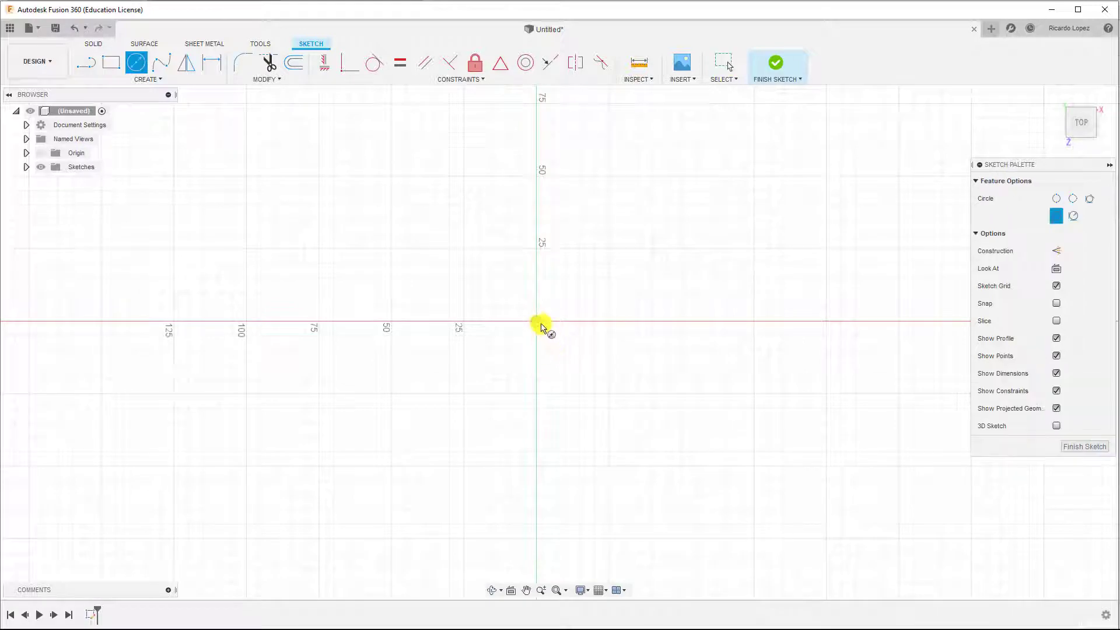
pyautogui.click(537, 321)
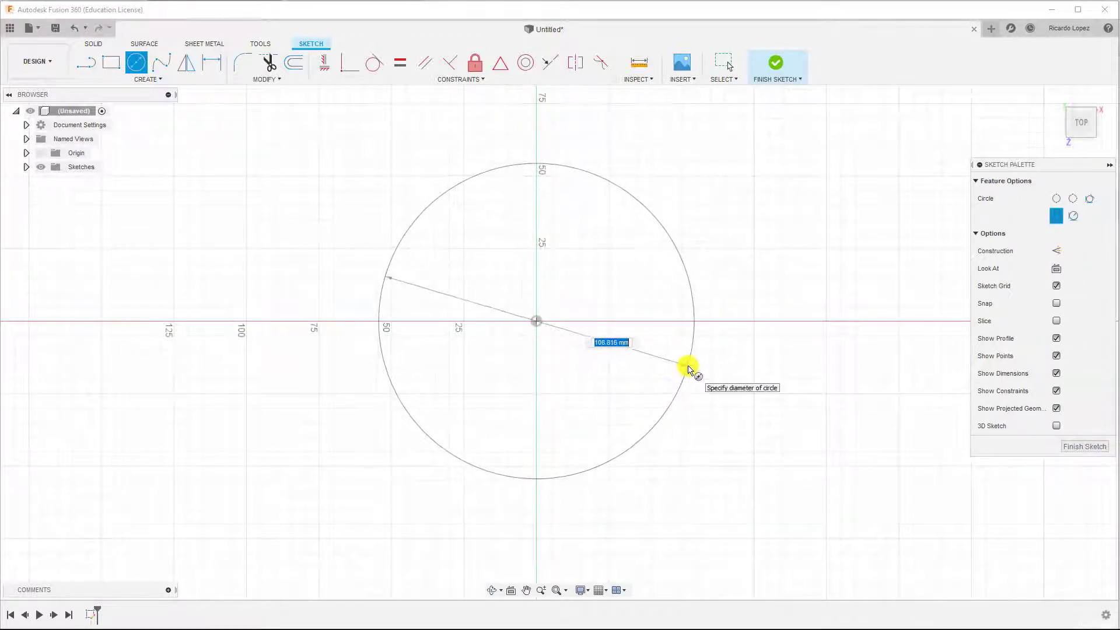
pyautogui.write('60')
pyautogui.press('Return')
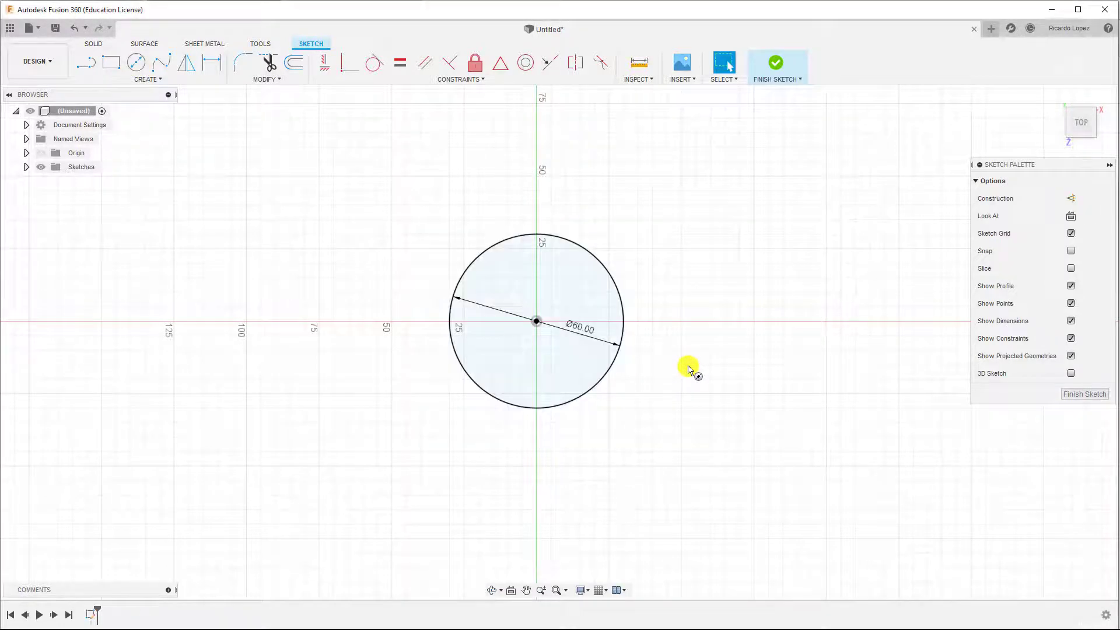
pyautogui.press('Escape')
# - Sketch a 20 mm diameter circle in the free area above and to the left of the 60 mm circle
pyautogui.click(137, 64)
pyautogui.click(392, 175)
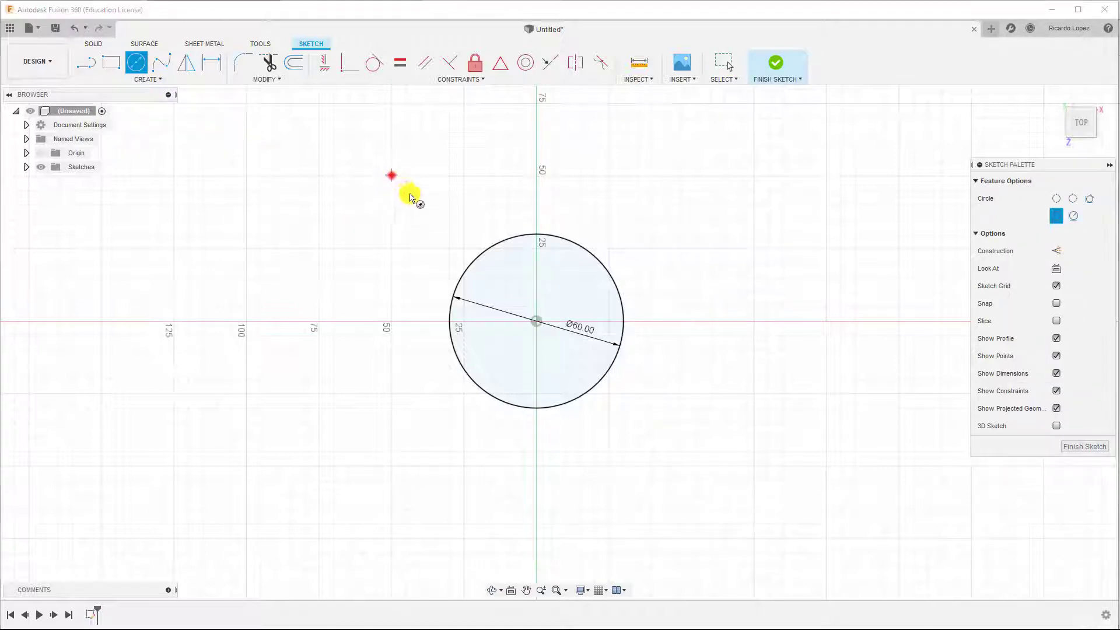
pyautogui.write('20')
pyautogui.press('Return')
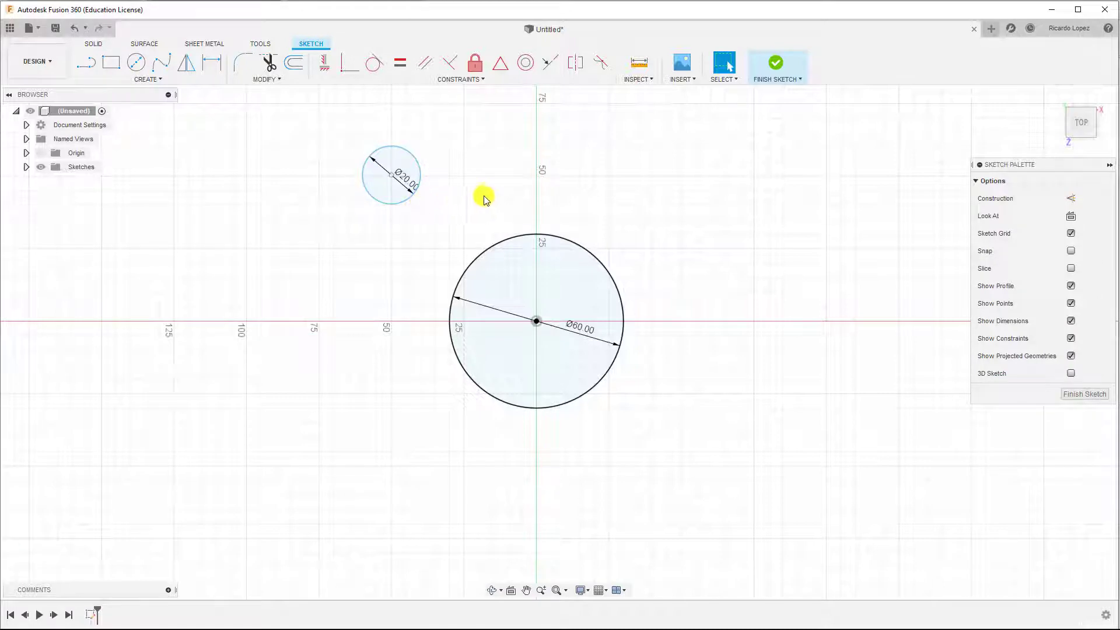
# - Sketch a 4 mm diameter circle above the 60 mm circle, between the 20 mm circle and the vertical axis
pyautogui.press('c')
pyautogui.click(478, 163)
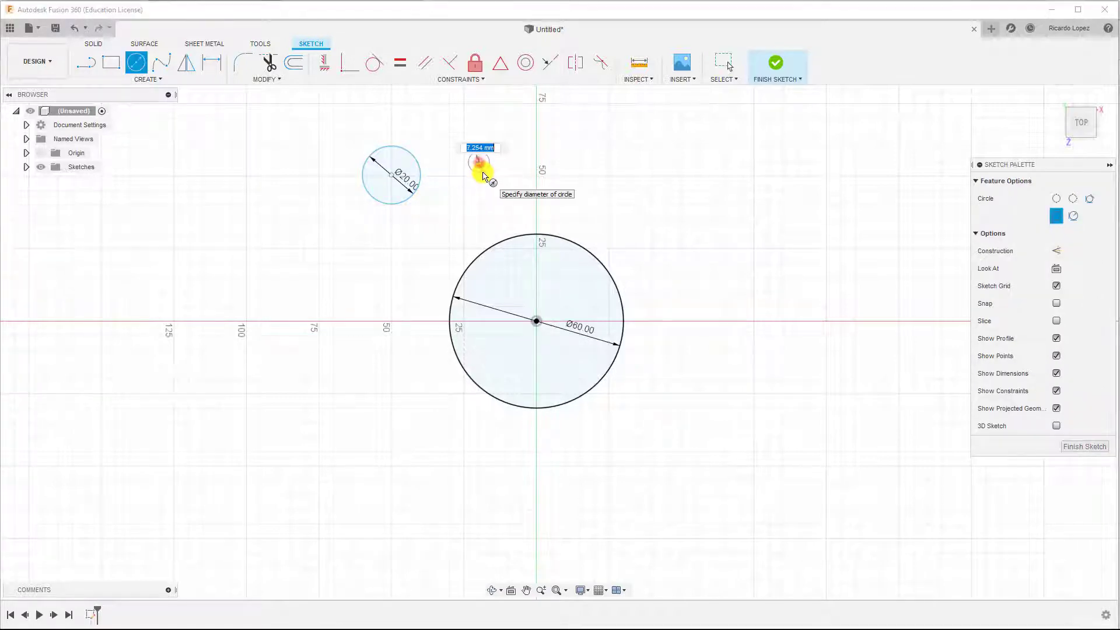
pyautogui.write('4')
pyautogui.press('Return')
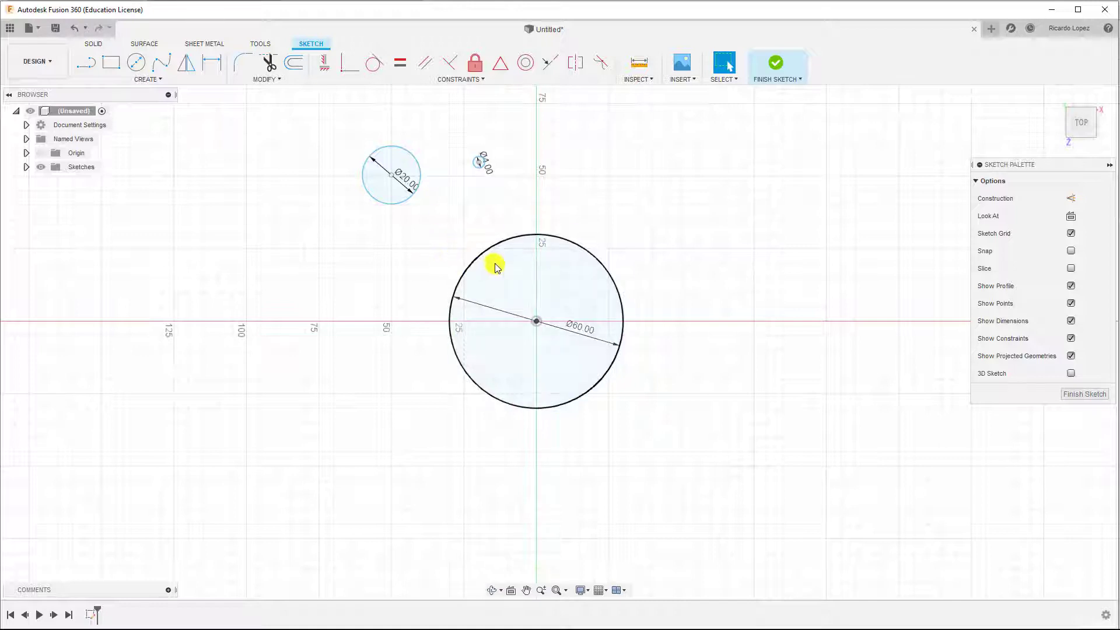
# - Draw a vertical construction line from the origin up to the top of the 60 mm circle
pyautogui.click(532, 237)
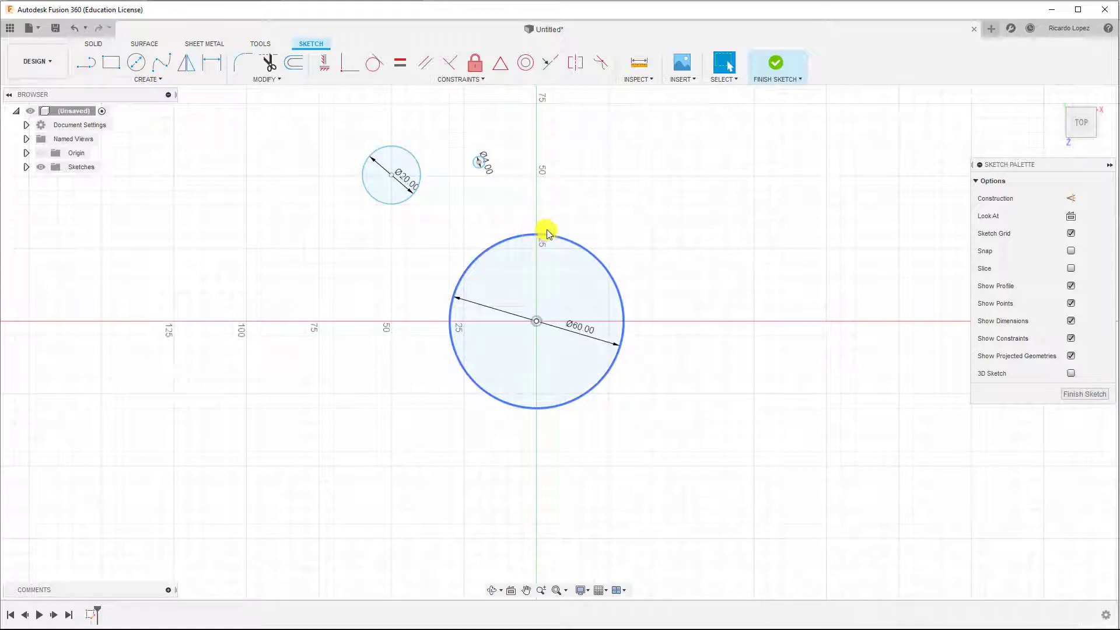
pyautogui.click(541, 220)
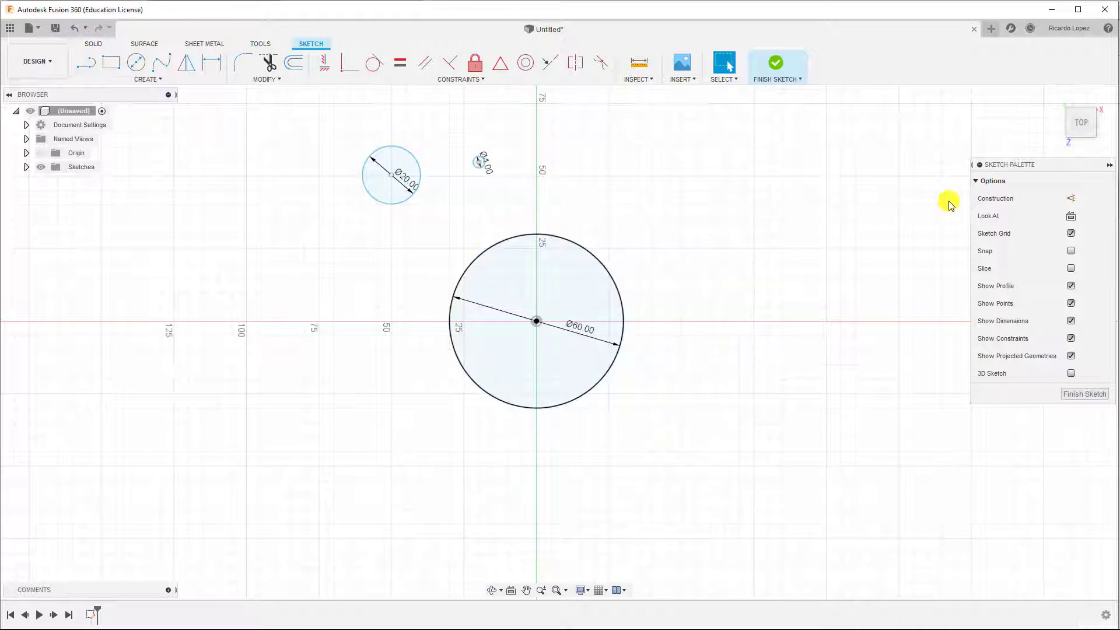
pyautogui.click(1071, 199)
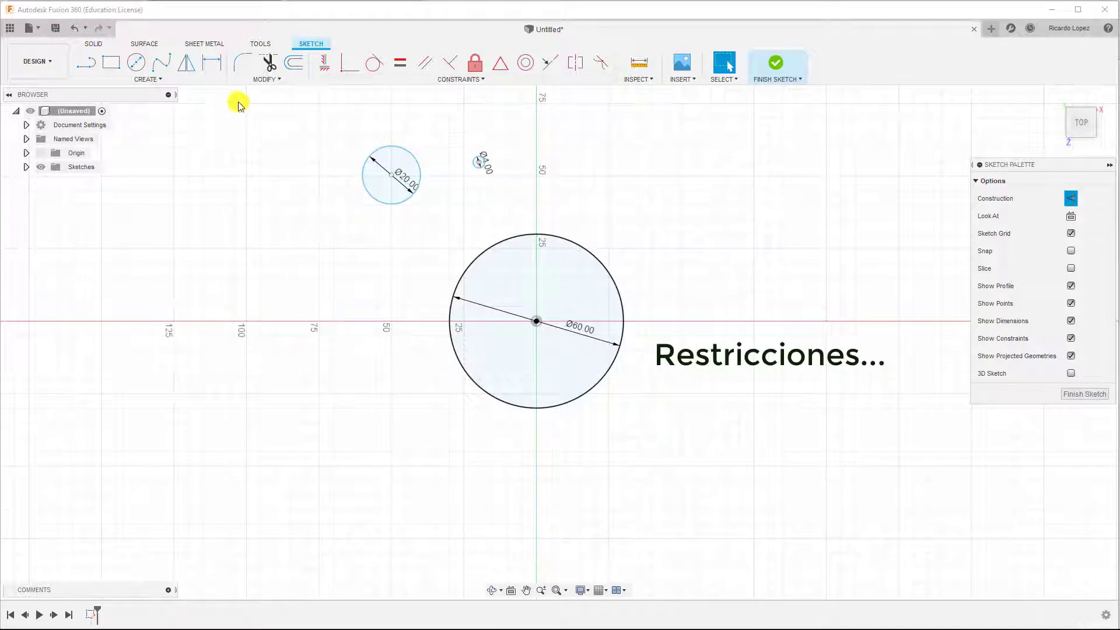
pyautogui.press('l')
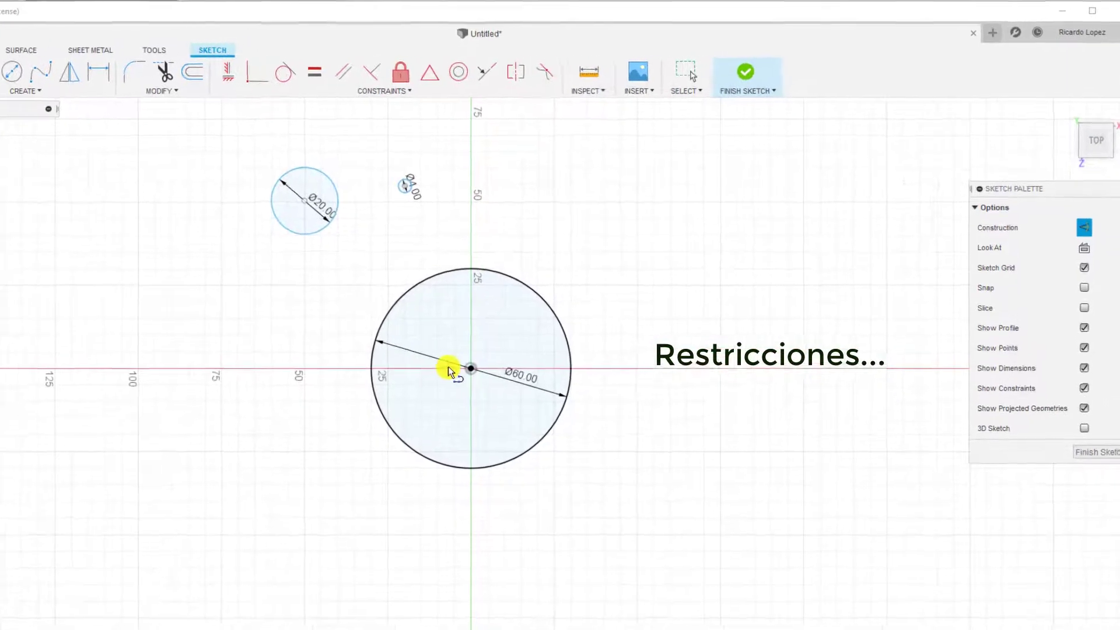
pyautogui.click(415, 413)
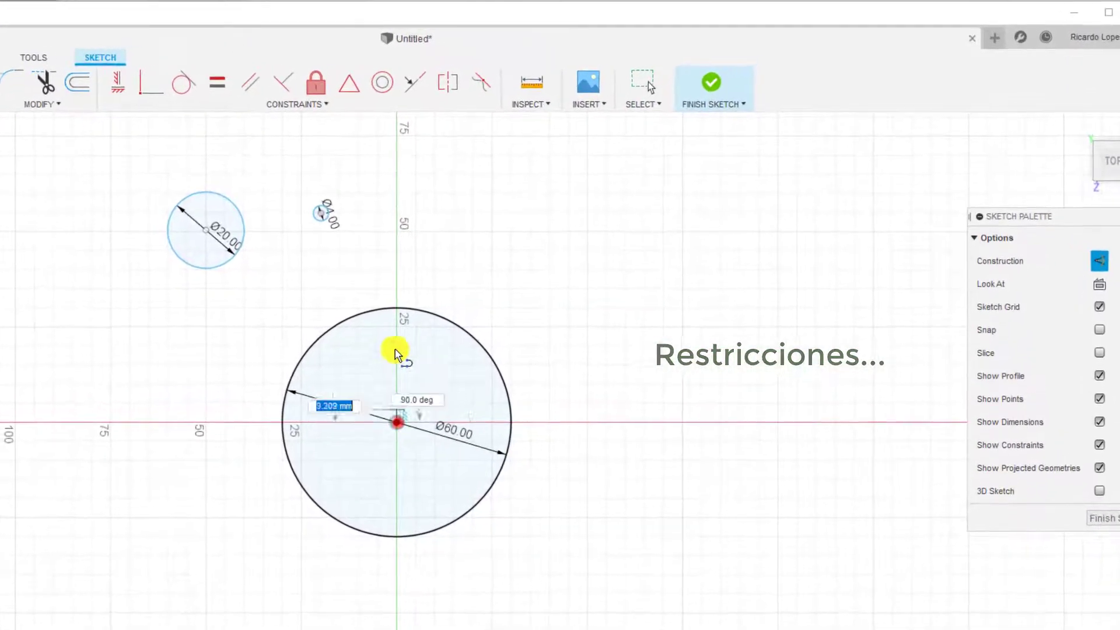
pyautogui.doubleClick(386, 316)
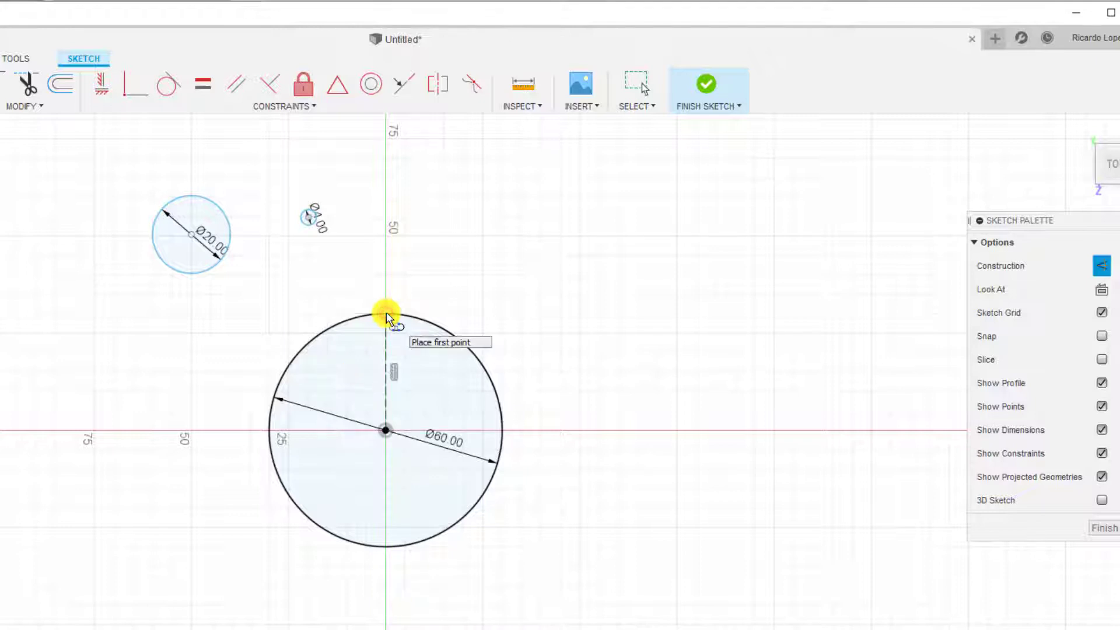
# - Make the centre of the 4 mm circle coincident with the upper end of the vertical construction line
pyautogui.press('Escape')
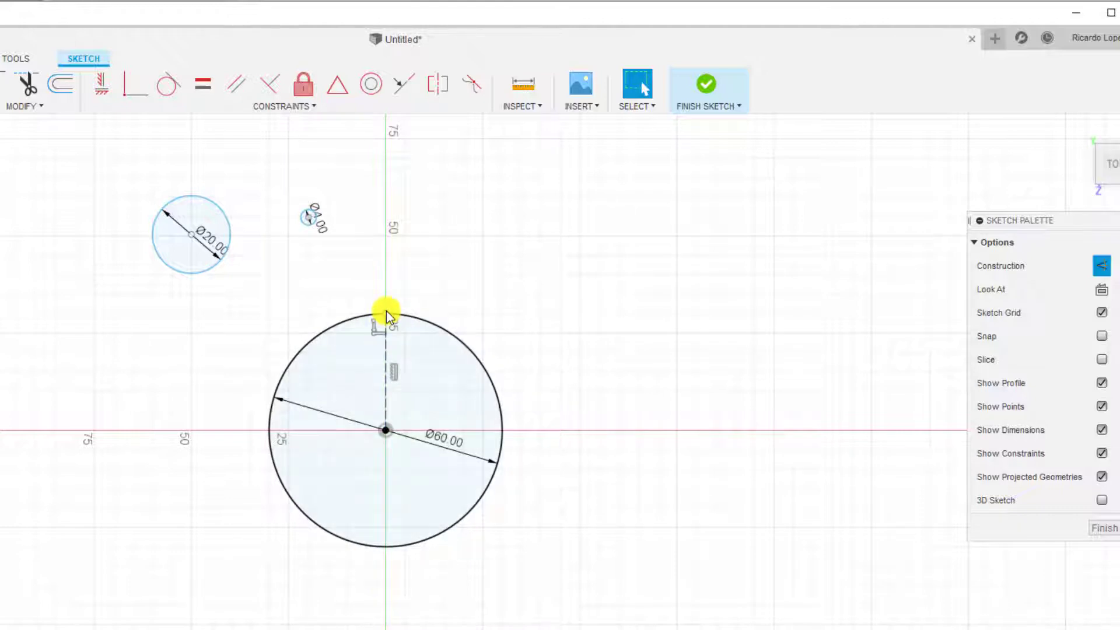
pyautogui.click(386, 313)
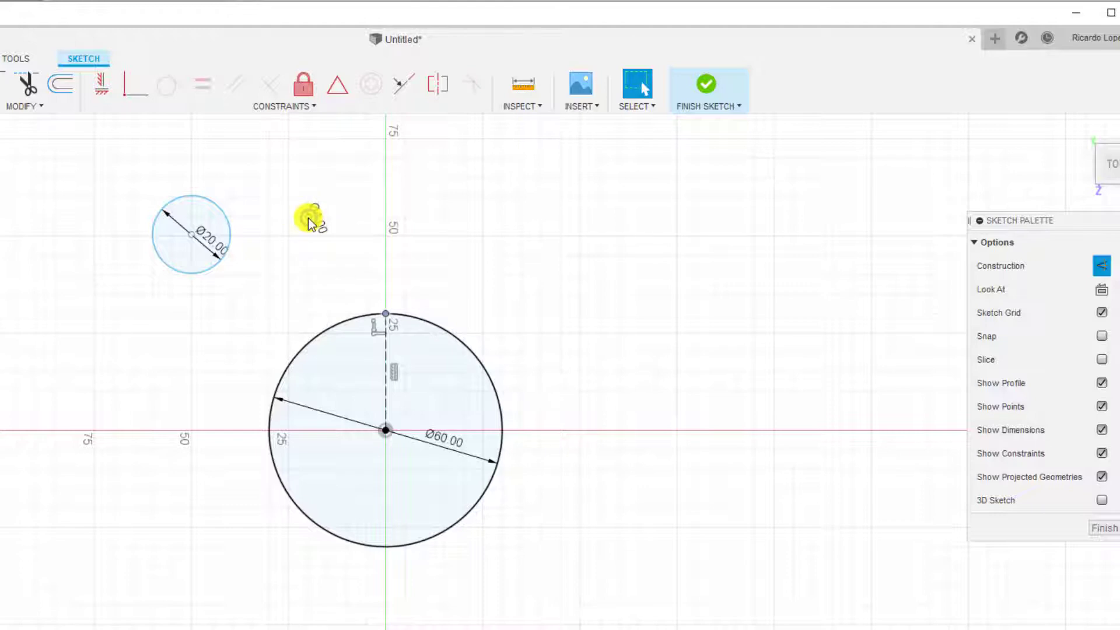
pyautogui.rightClick(308, 219)
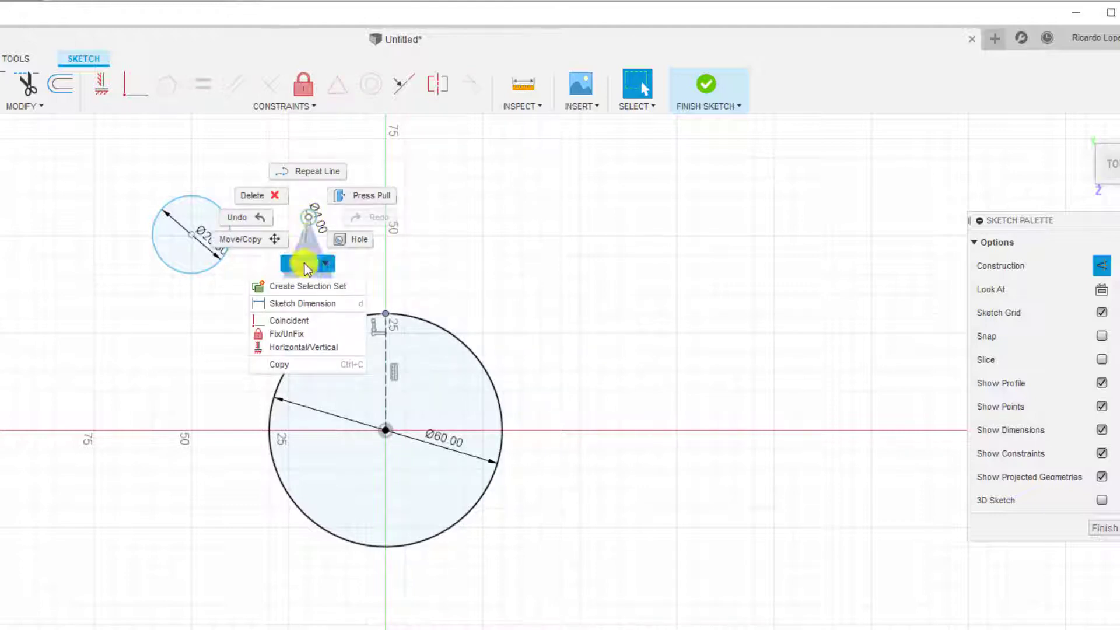
pyautogui.click(300, 320)
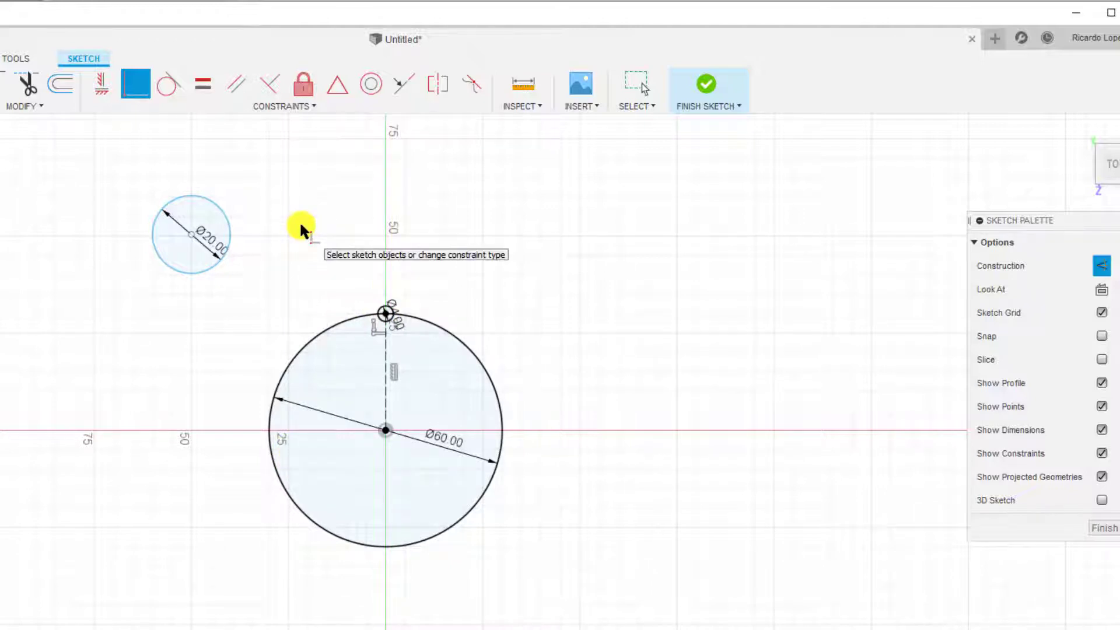
pyautogui.press('Escape')
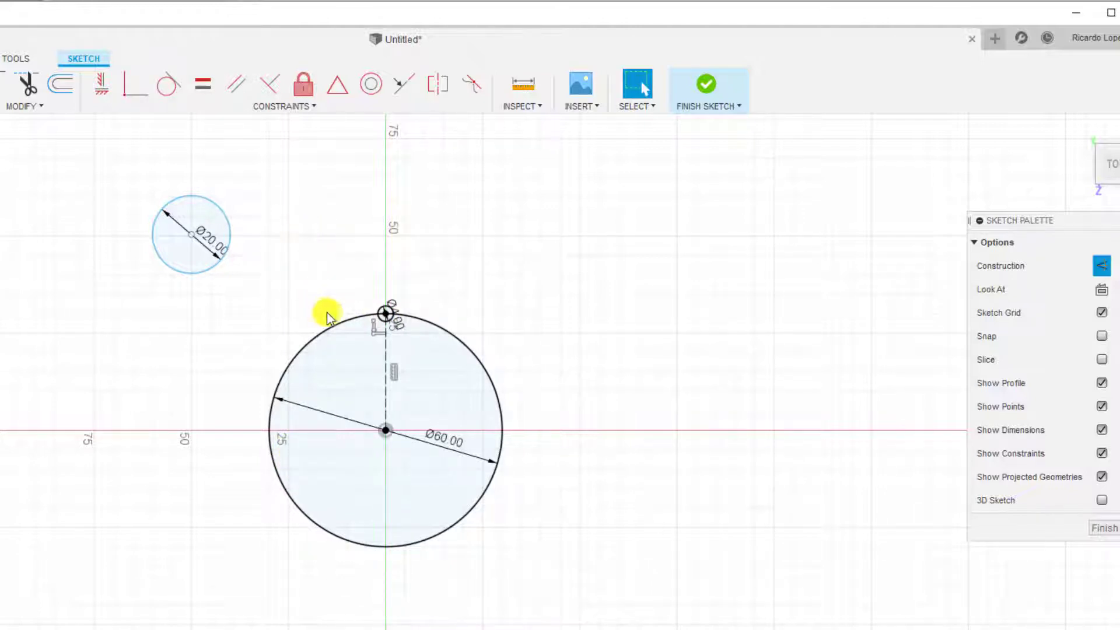
# - Draw a horizontal construction line from the 4 mm circle's centre leftward, ending above the left part of the 60 mm circle
pyautogui.click(385, 316)
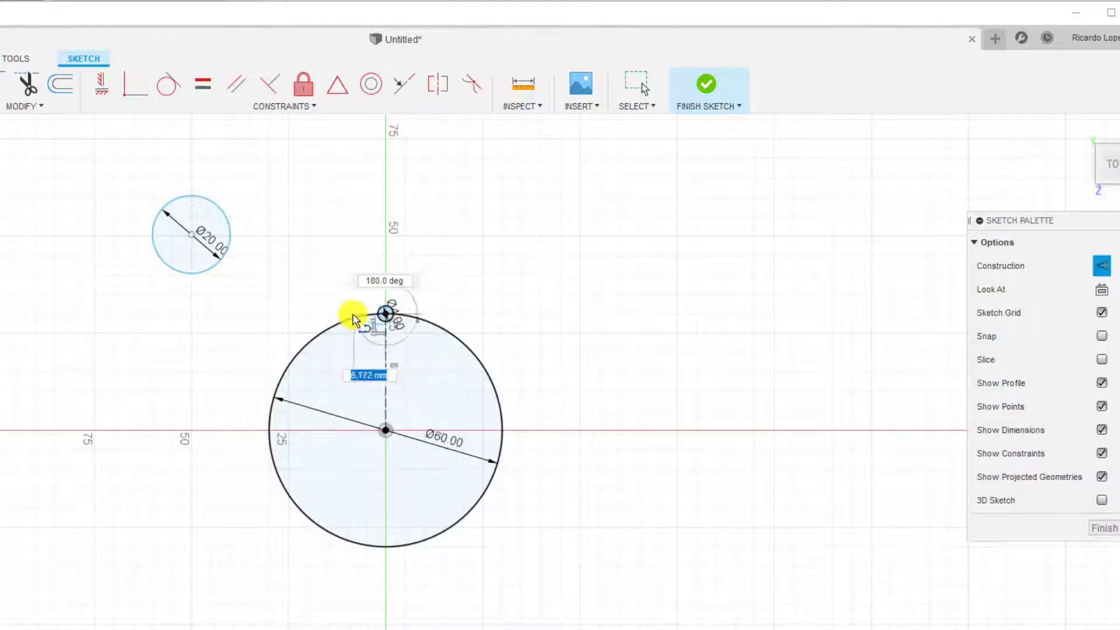
pyautogui.click(281, 315)
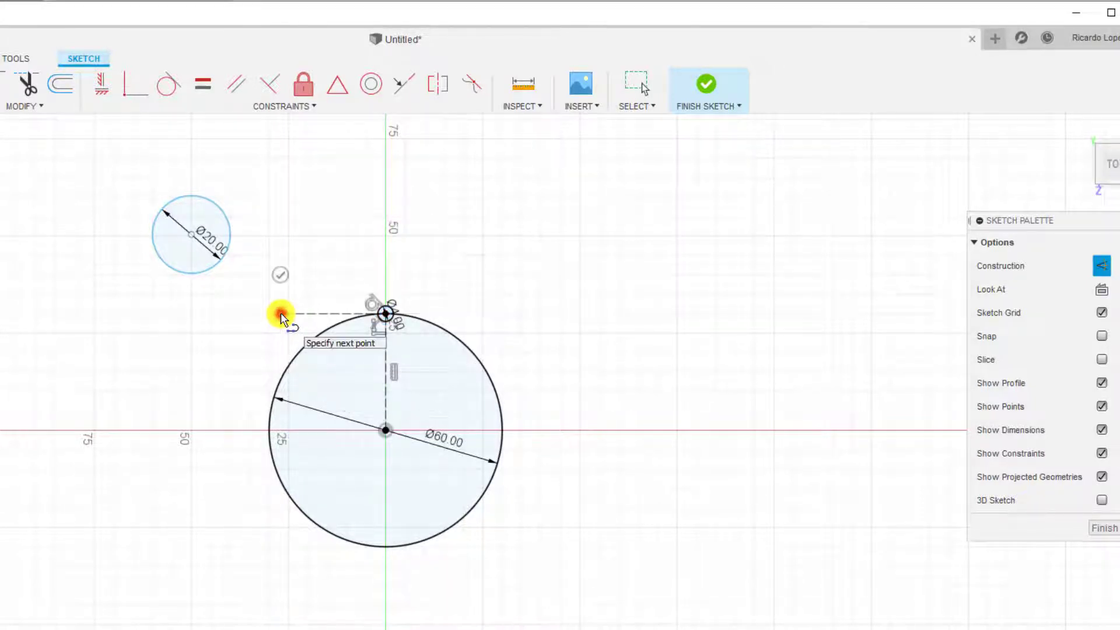
pyautogui.click(280, 275)
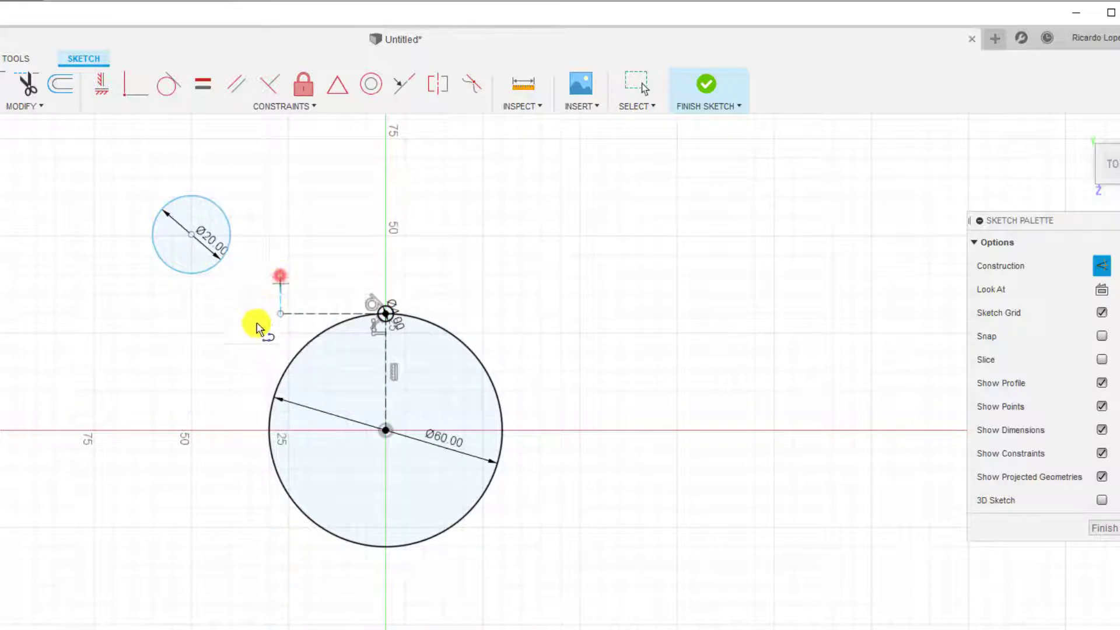
pyautogui.press('Escape')
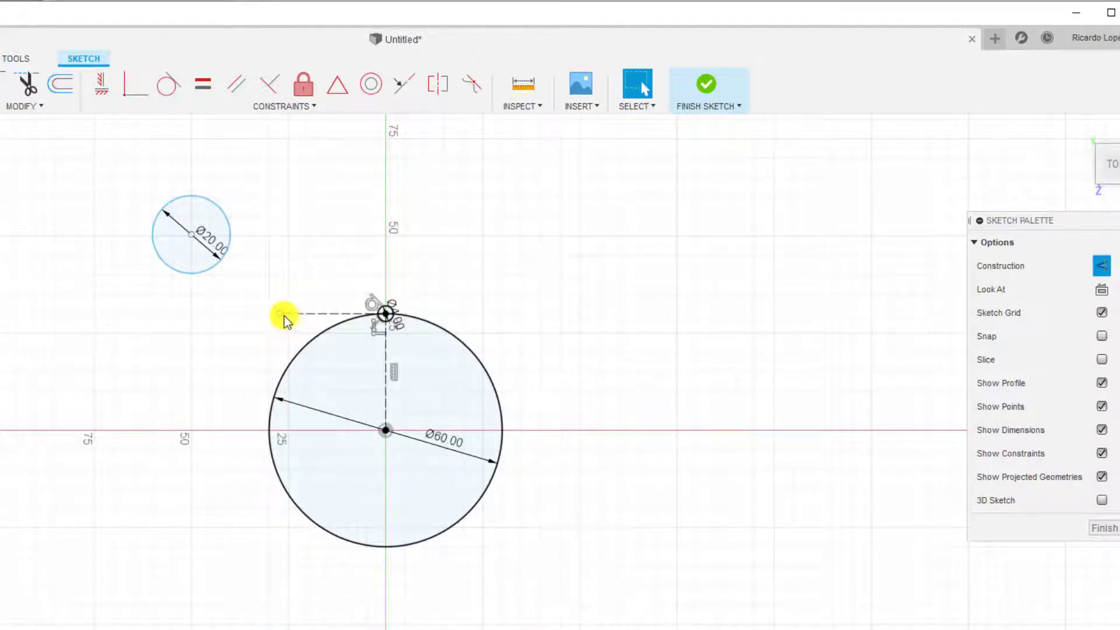
# - Make the centre of the 20 mm circle coincident with the left end of the horizontal construction line
pyautogui.click(281, 314)
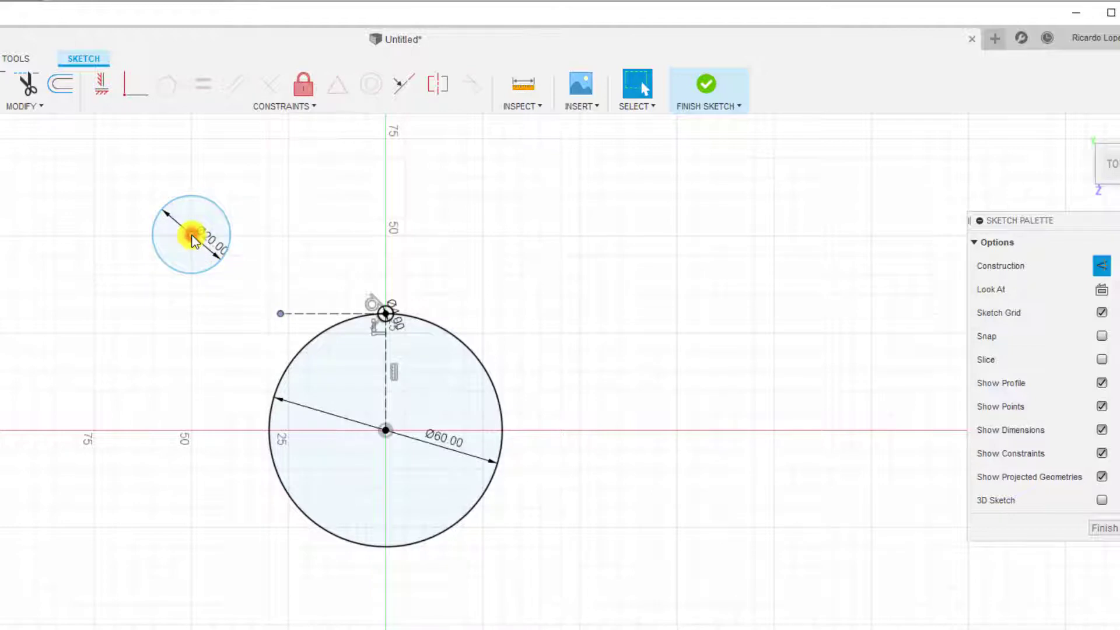
pyautogui.rightClick(194, 240)
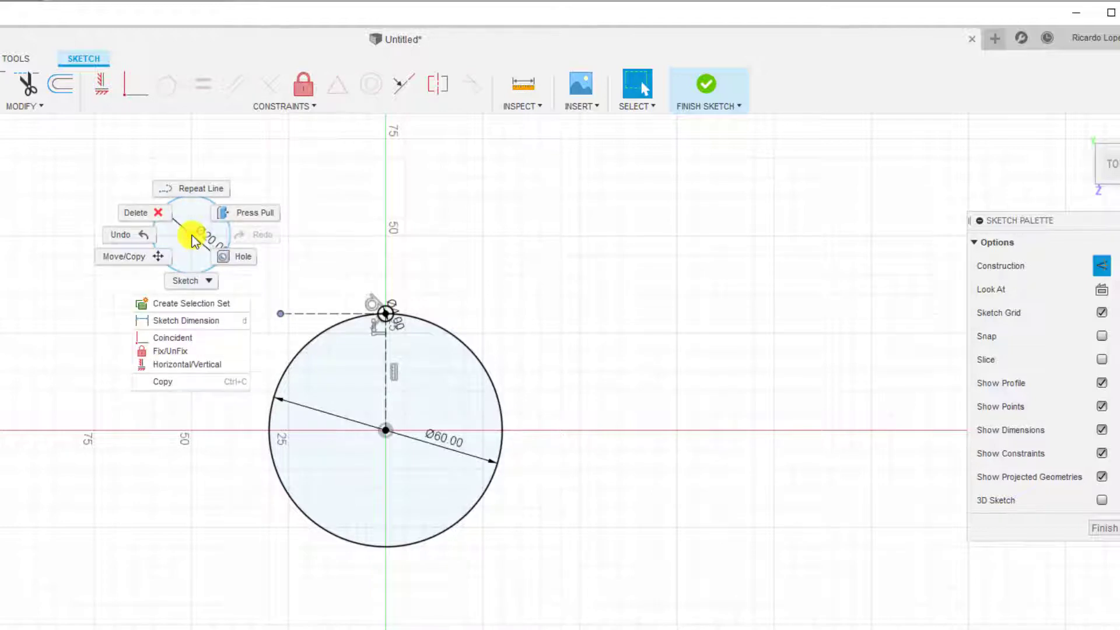
pyautogui.click(193, 337)
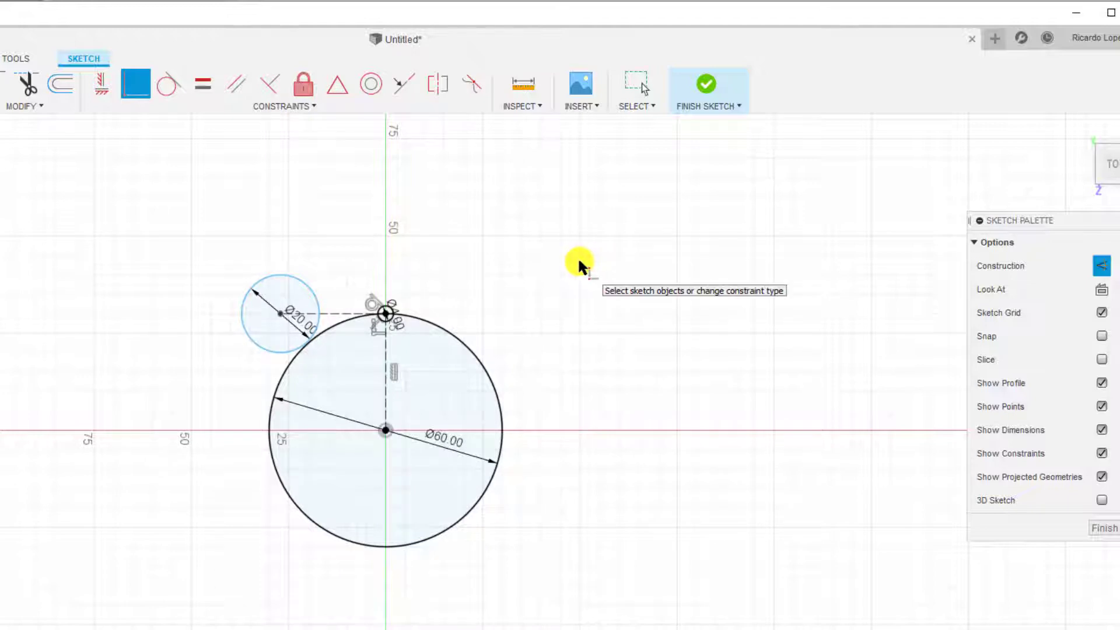
pyautogui.press('Escape')
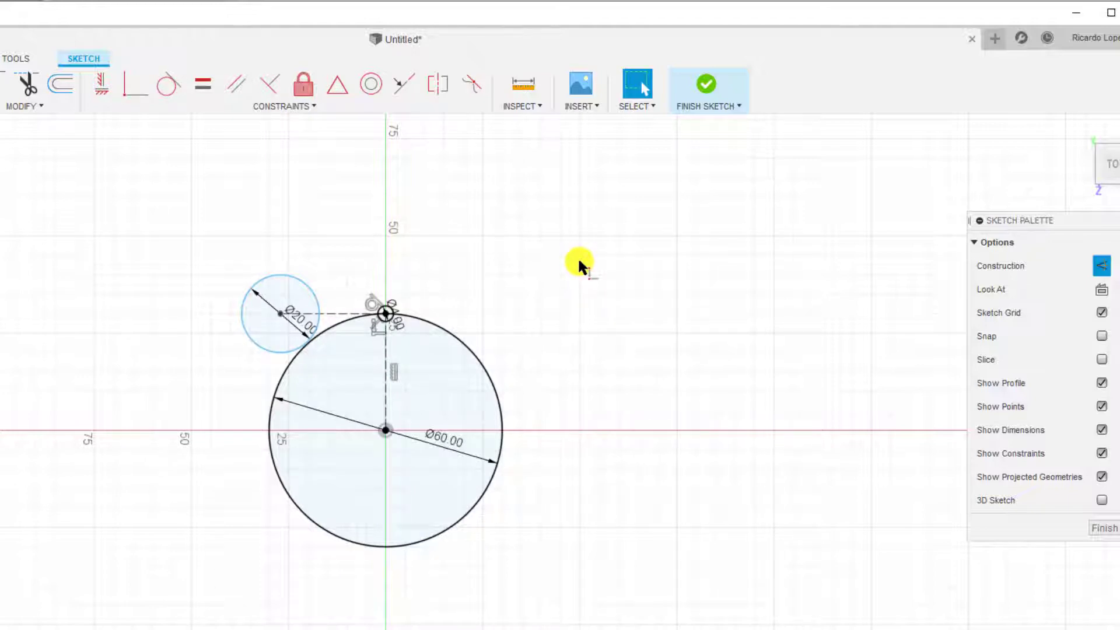
# - Draw a construction circle centred on the 20 mm circle's centre and passing through the 4 mm circle's centre
pyautogui.press('c')
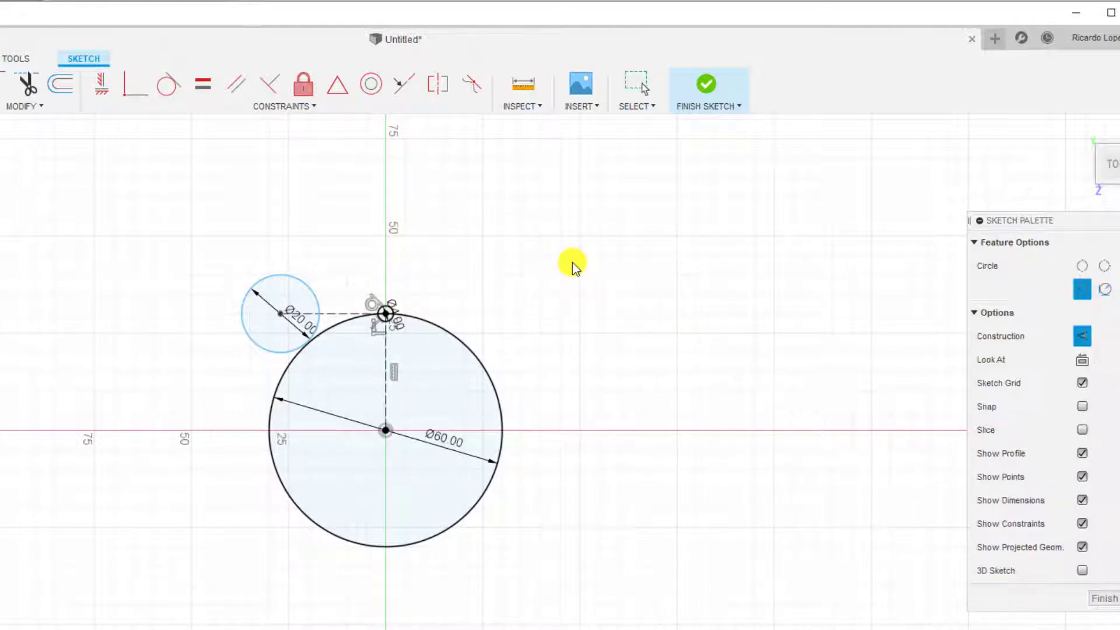
pyautogui.click(279, 314)
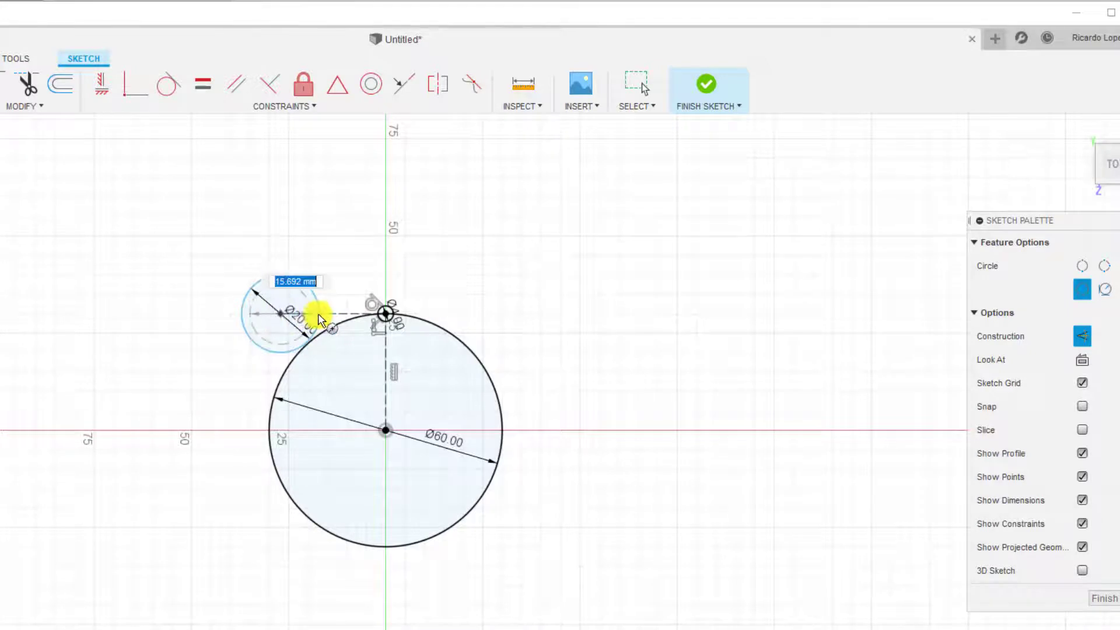
pyautogui.click(385, 316)
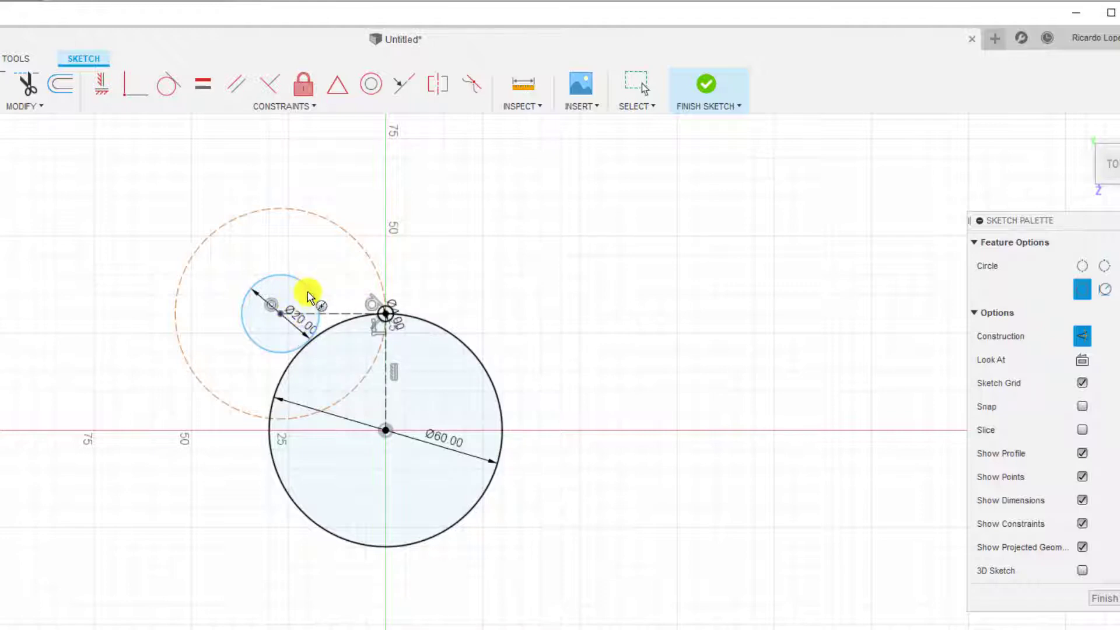
pyautogui.click(380, 318)
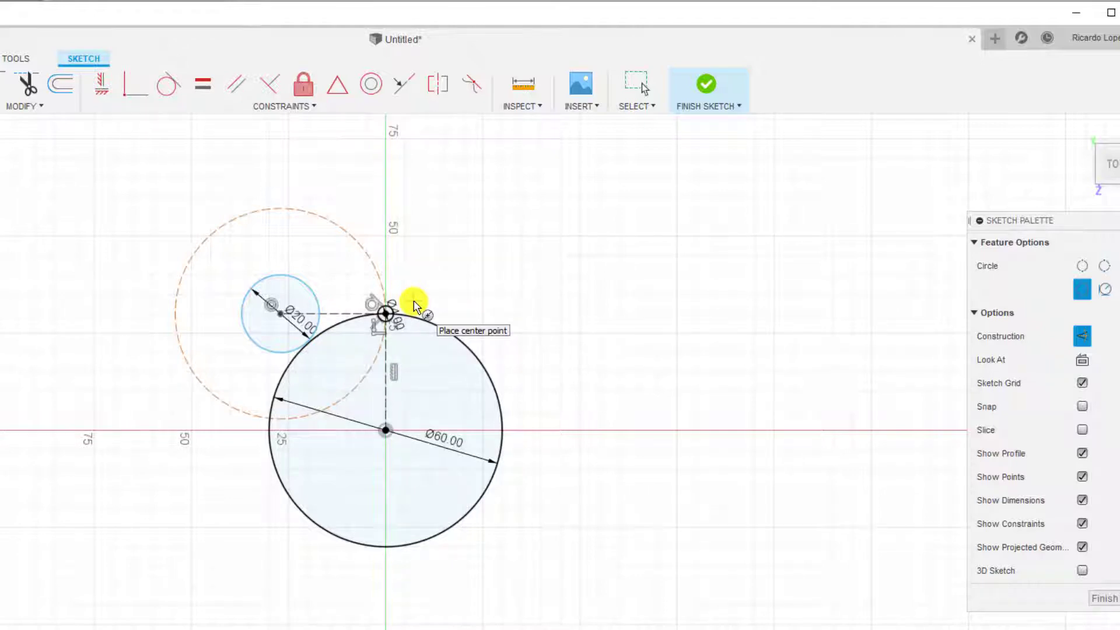
pyautogui.press('Escape')
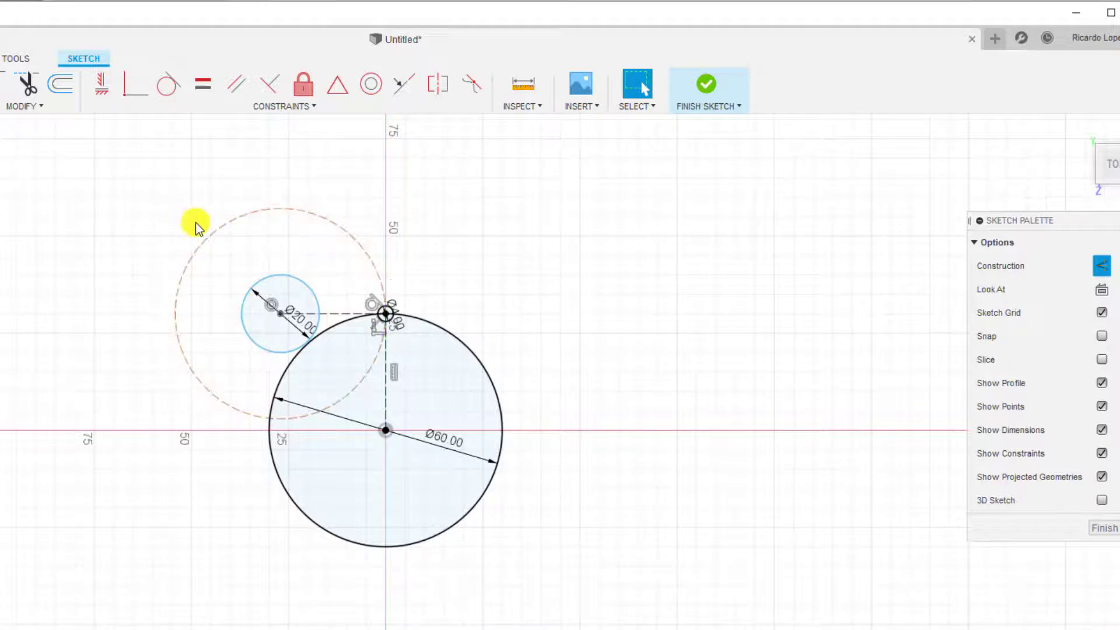
# - Draw a diagonal construction line from the 20 mm circle's centre toward the origin, ending just past the construction circle
pyautogui.press('l')
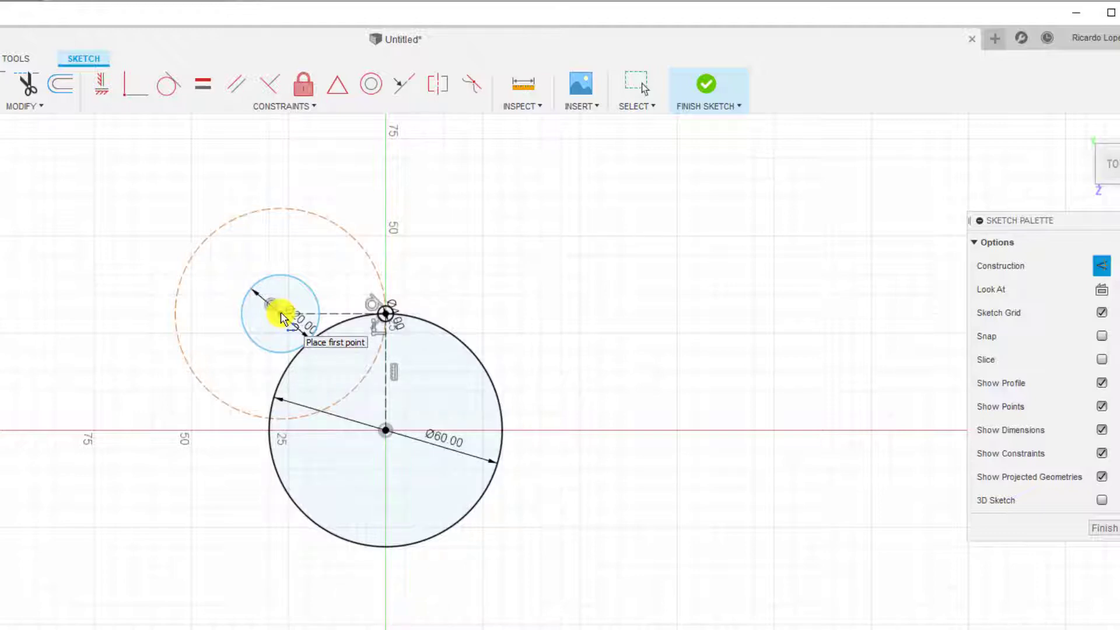
pyautogui.click(280, 316)
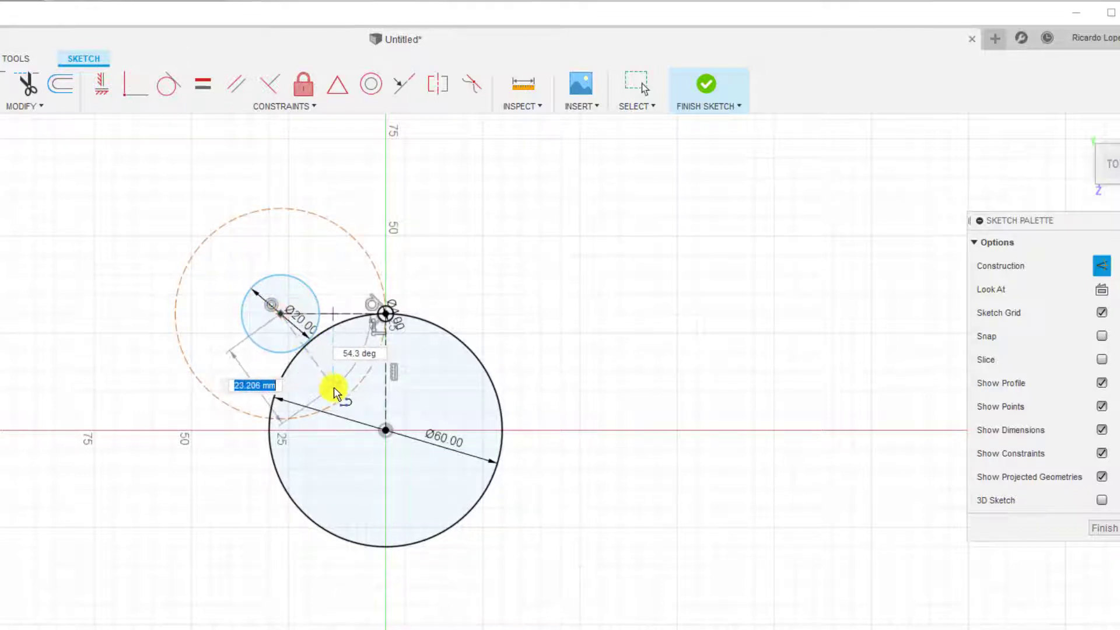
pyautogui.click(360, 408)
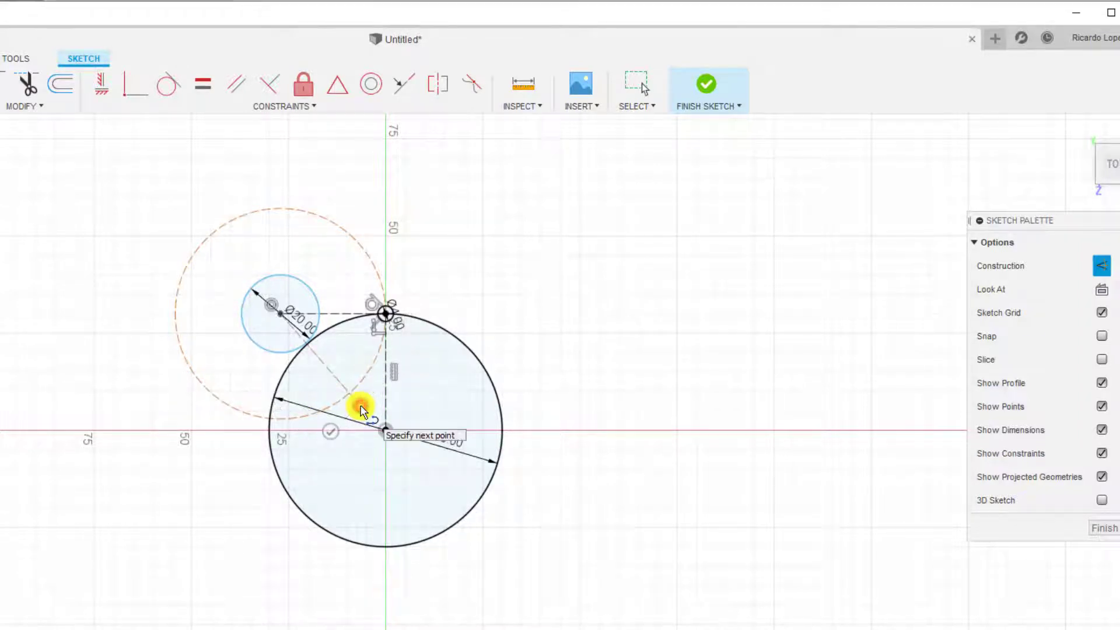
pyautogui.press('Escape')
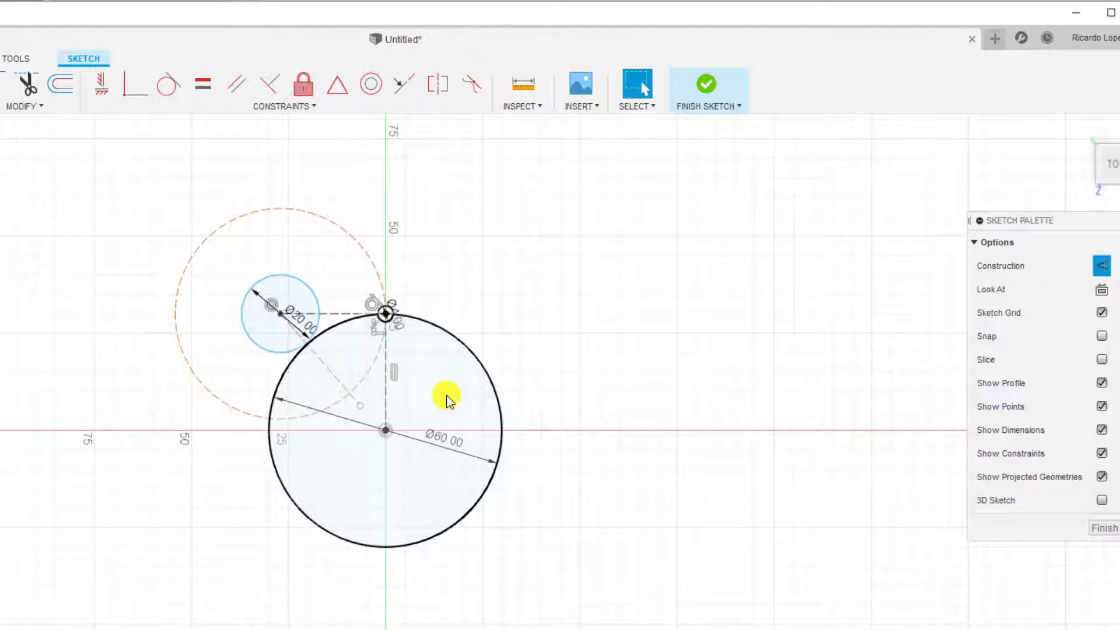
# - Constrain the diagonal construction line to be coincident with the origin so that its extension passes through it
pyautogui.click(386, 430)
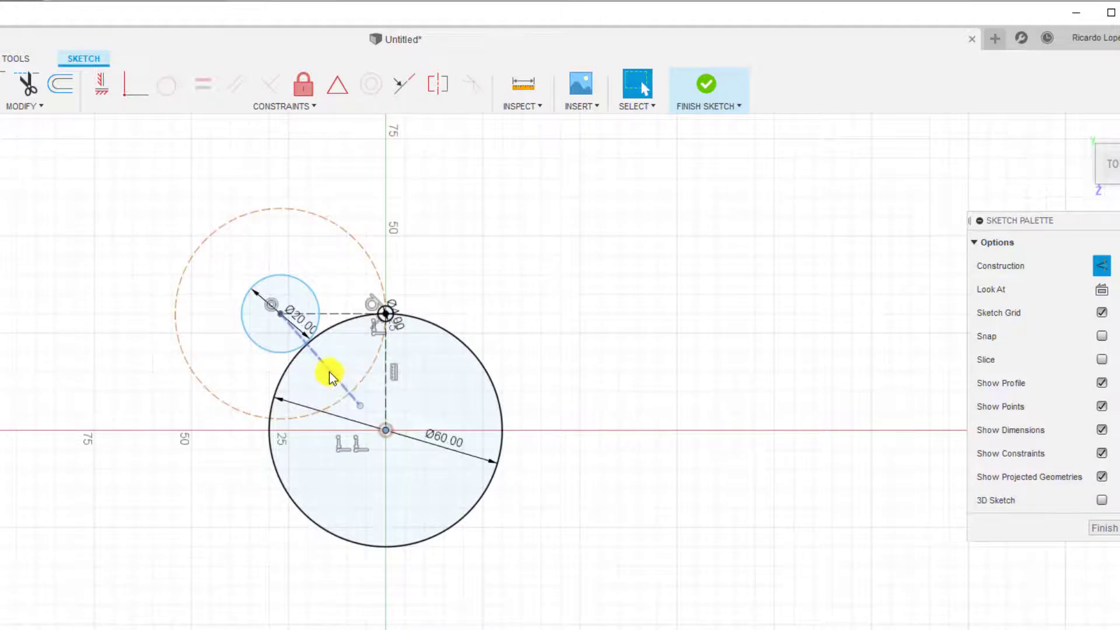
pyautogui.keyDown('shift'); pyautogui.click(330, 372); pyautogui.keyUp('shift')
pyautogui.rightClick(330, 374)
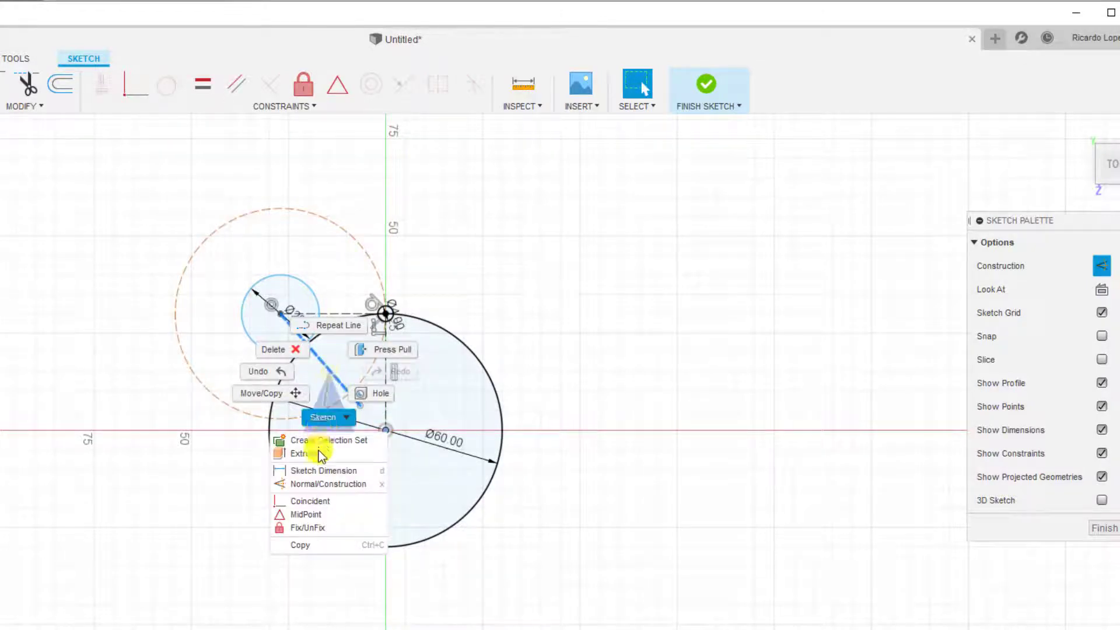
pyautogui.click(314, 504)
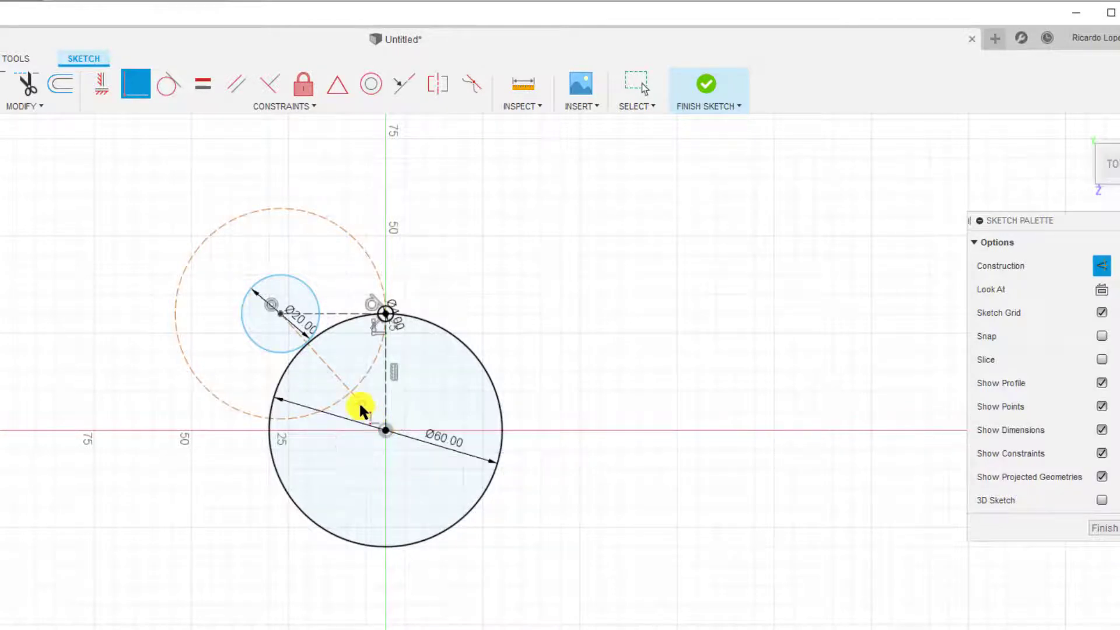
# - Move the free end of the diagonal construction line to the construction circle and make it coincident with that circle
pyautogui.scroll(10, 360, 405)
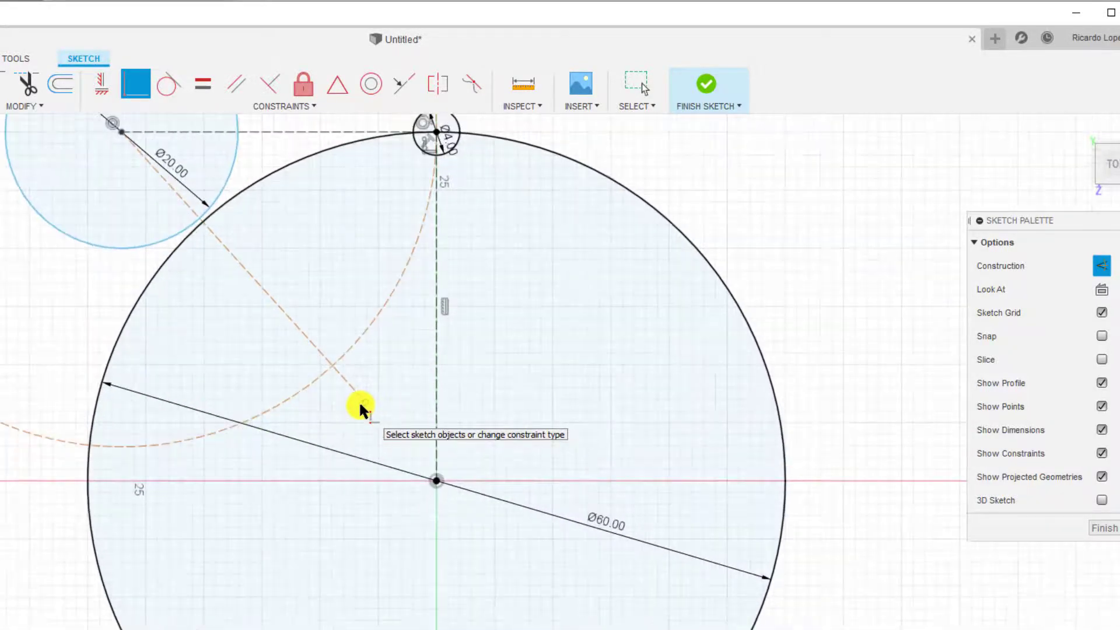
pyautogui.scroll(5, 360, 404)
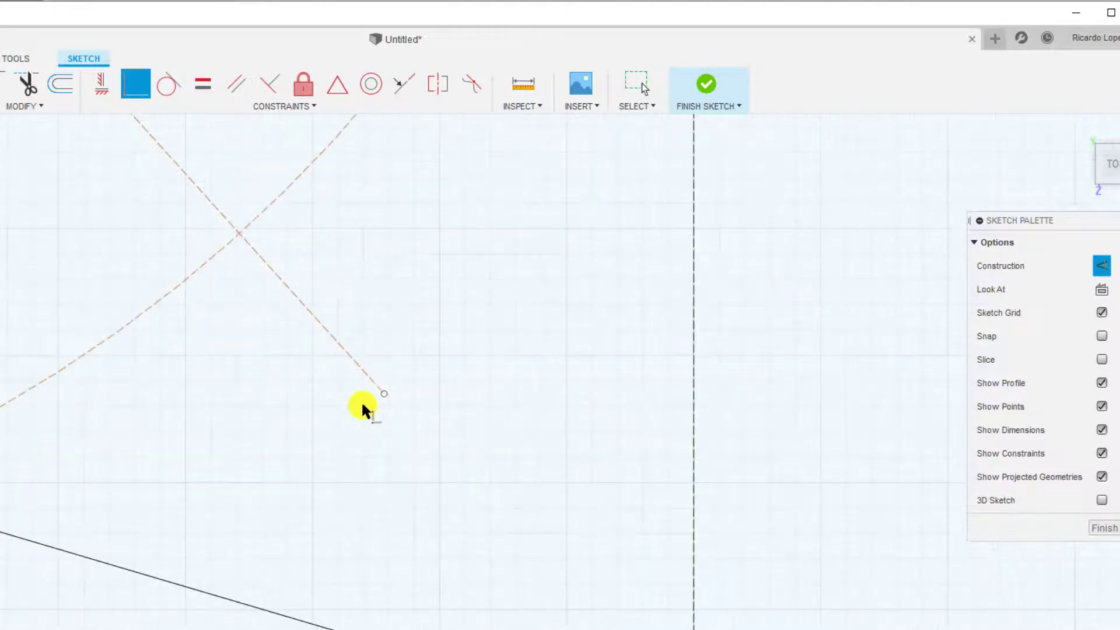
pyautogui.moveTo(385, 393)
pyautogui.mouseDown()
pyautogui.moveTo(342, 350)
pyautogui.moveTo(383, 379)
pyautogui.mouseUp()
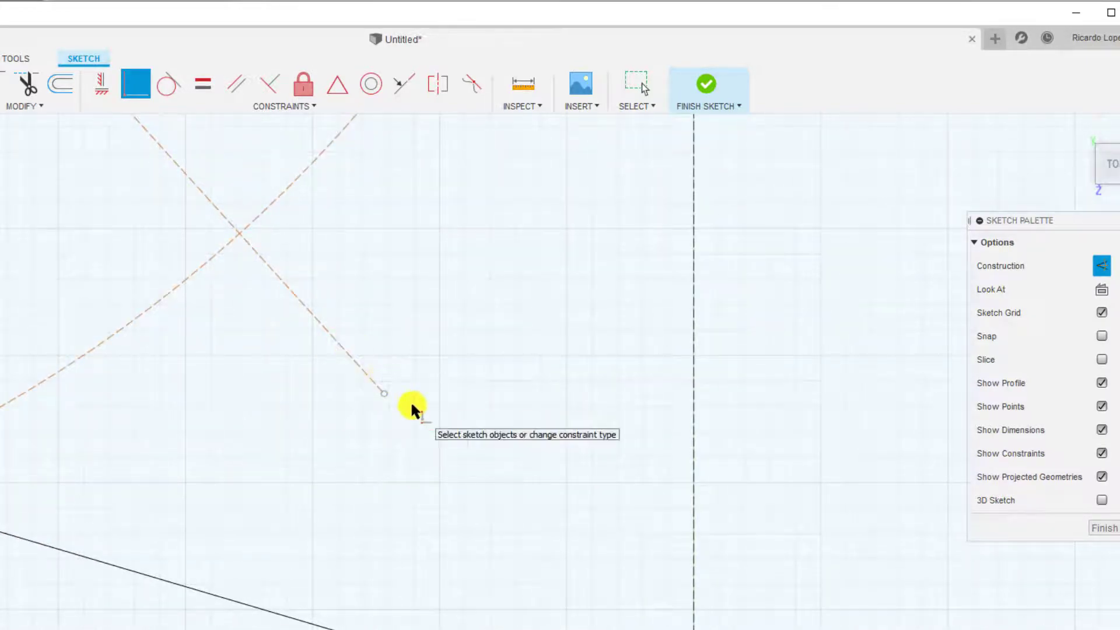
pyautogui.press('Escape')
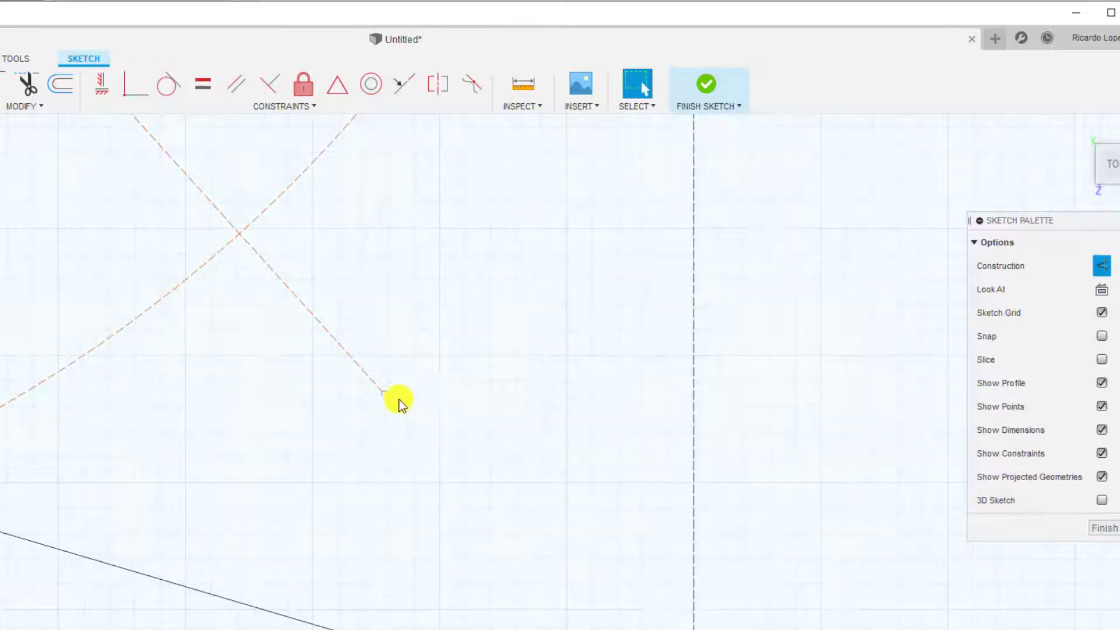
pyautogui.moveTo(385, 394); pyautogui.dragTo(237, 244)
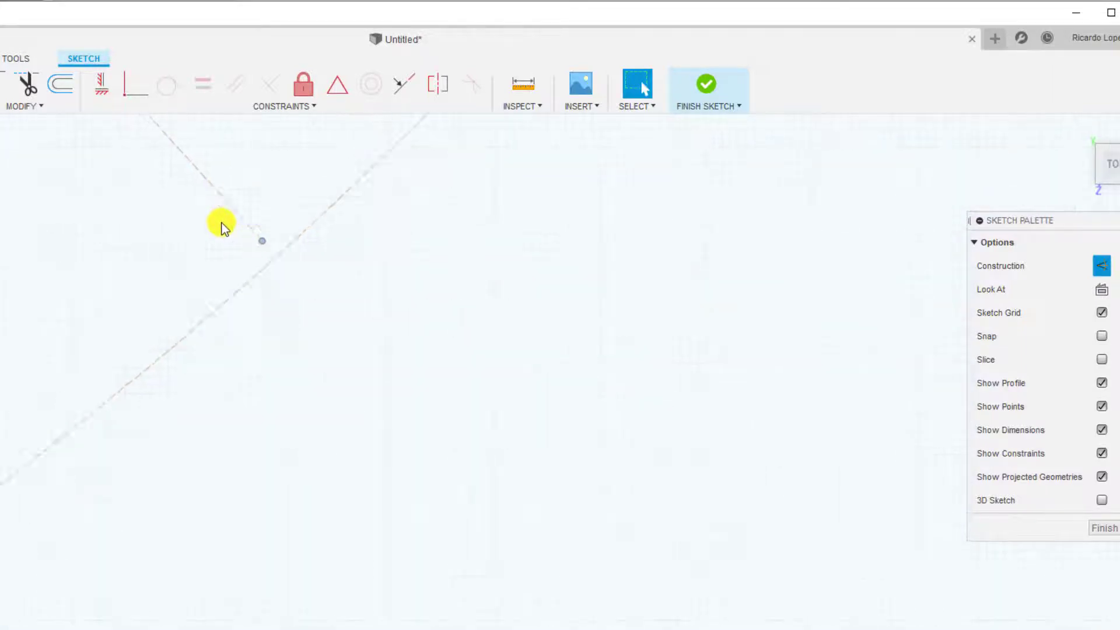
pyautogui.scroll(5, 221, 223)
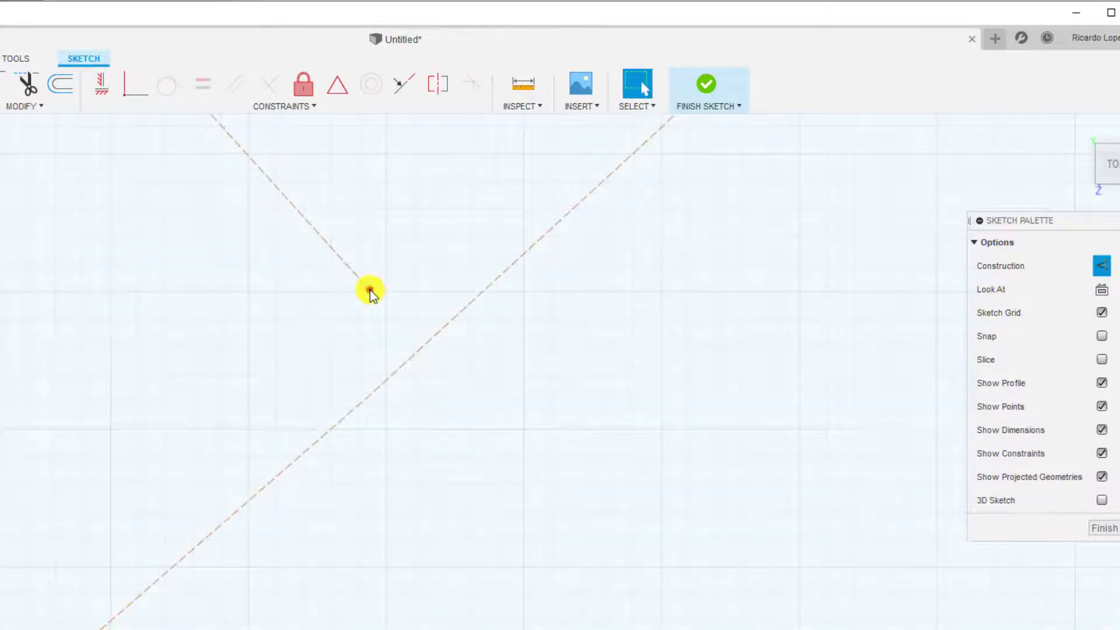
pyautogui.click(417, 343)
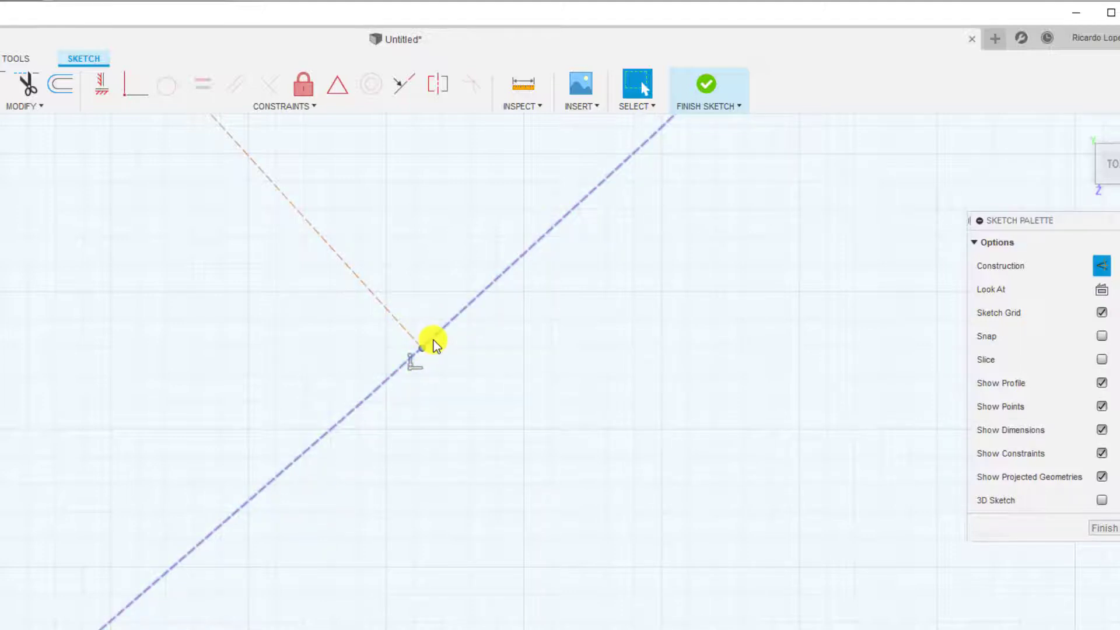
pyautogui.scroll(1, 433, 340)
pyautogui.scroll(-4, 433, 341)
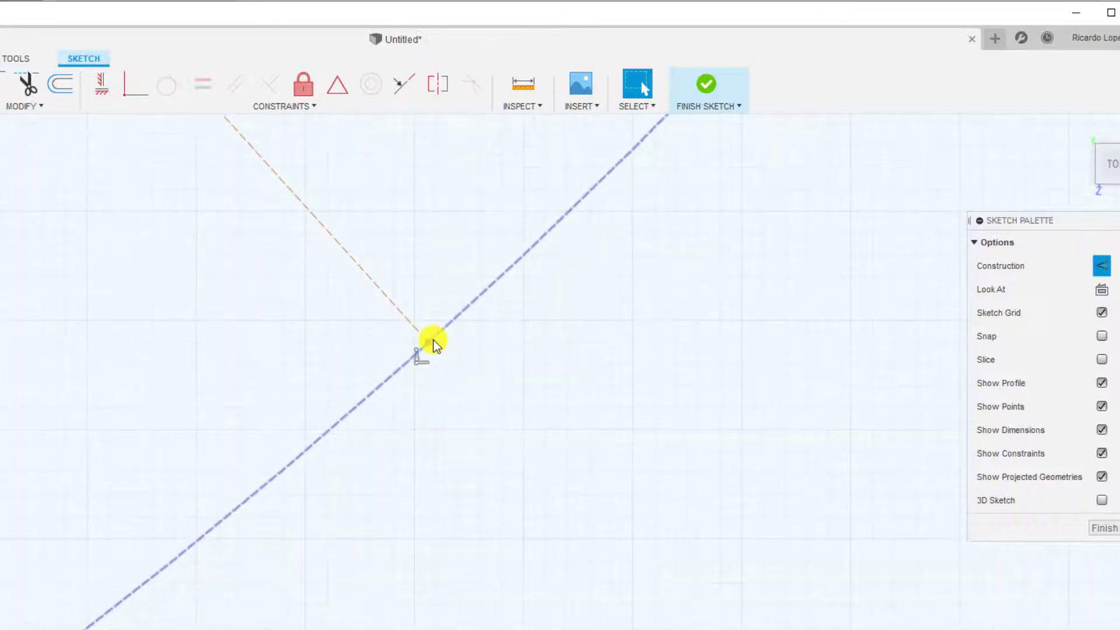
pyautogui.scroll(-6, 433, 340)
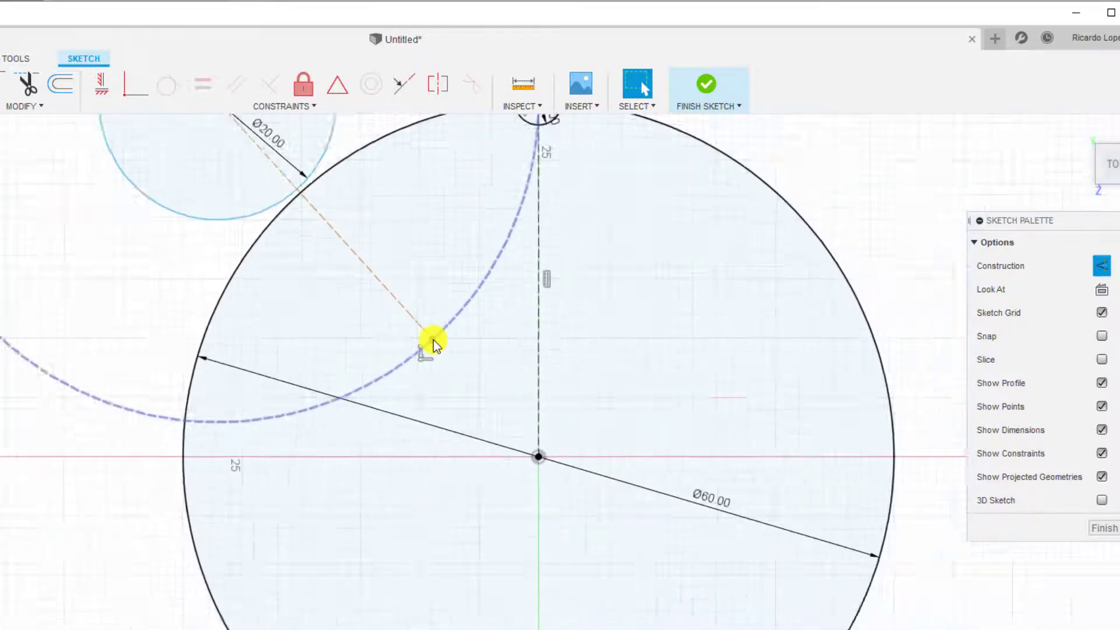
pyautogui.scroll(-1, 433, 340)
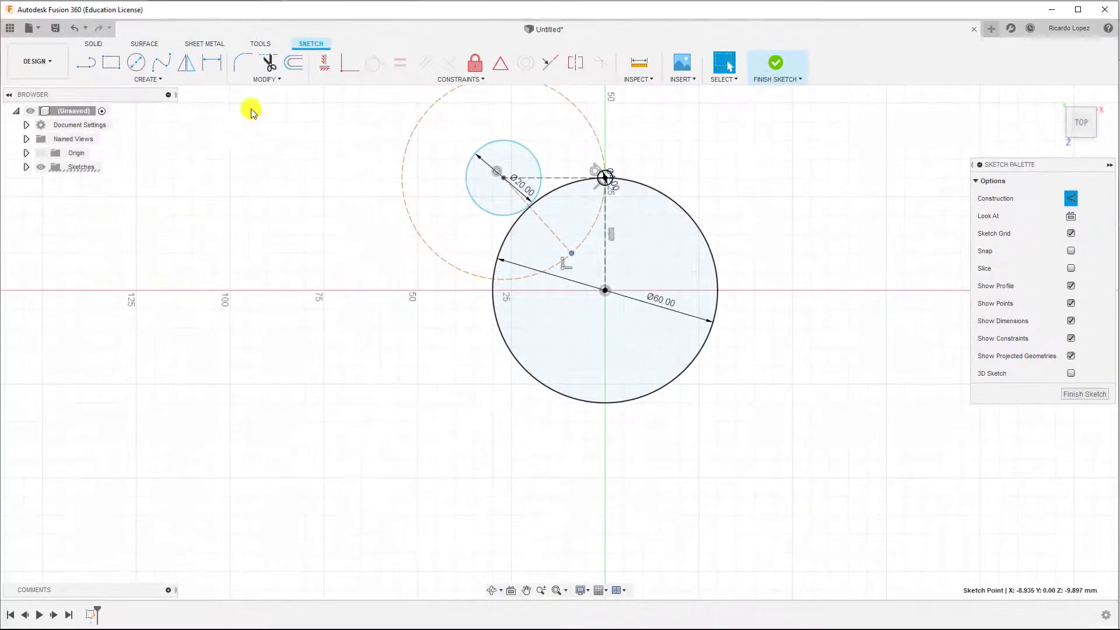
# - Sketch a solid center-to-center slot from the 4 mm circle's centre down the vertical construction line, about 19 mm between centres and 4 mm wide
pyautogui.click(155, 77)
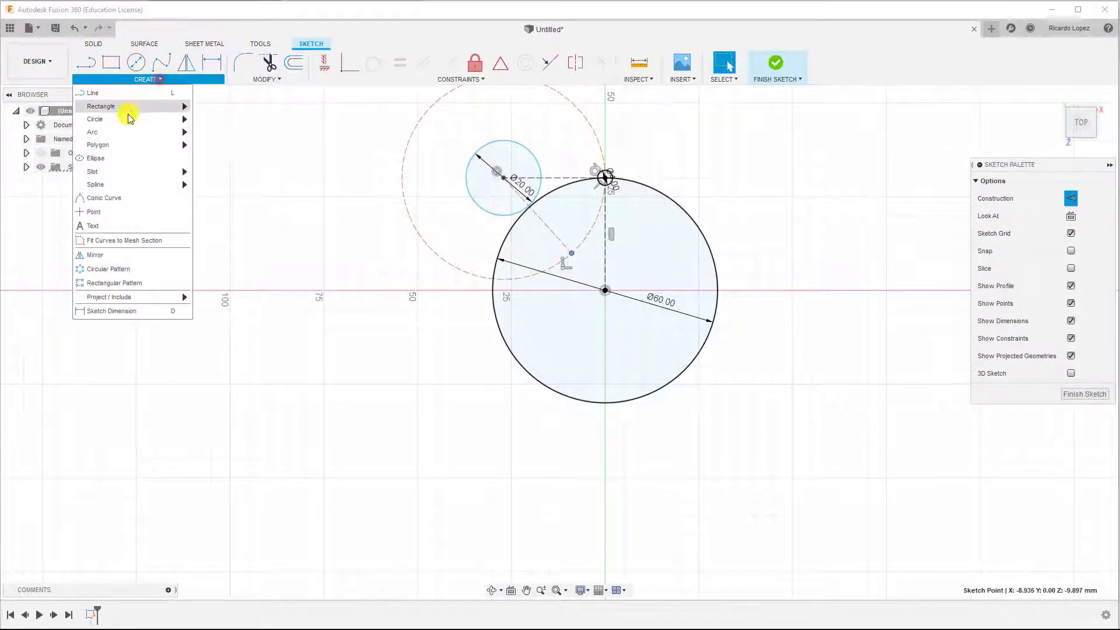
pyautogui.moveTo(124, 177)
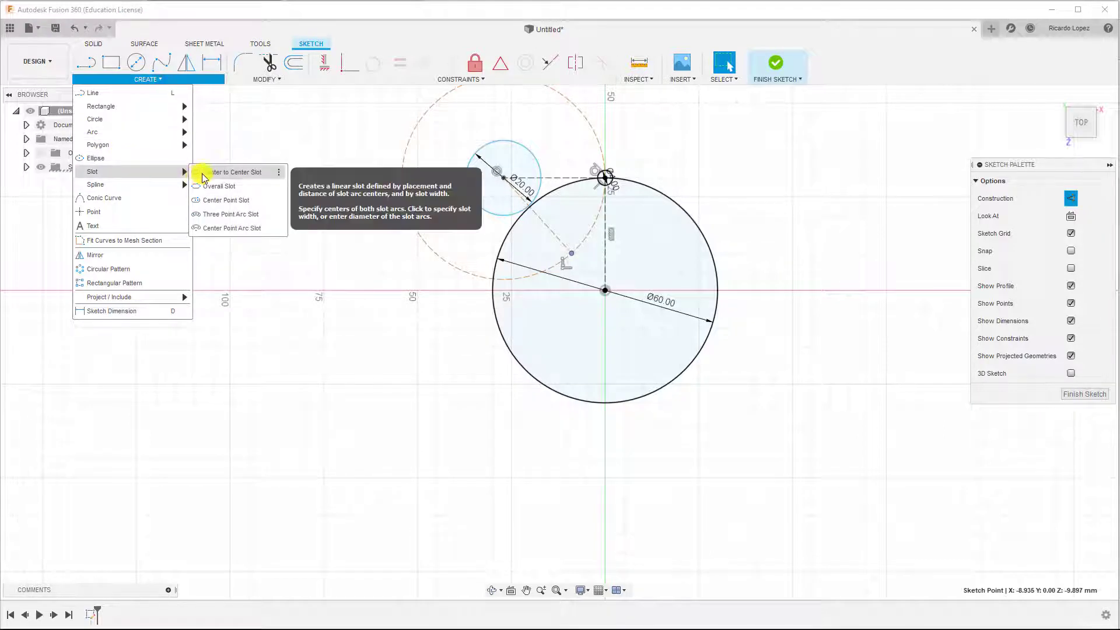
pyautogui.click(203, 174)
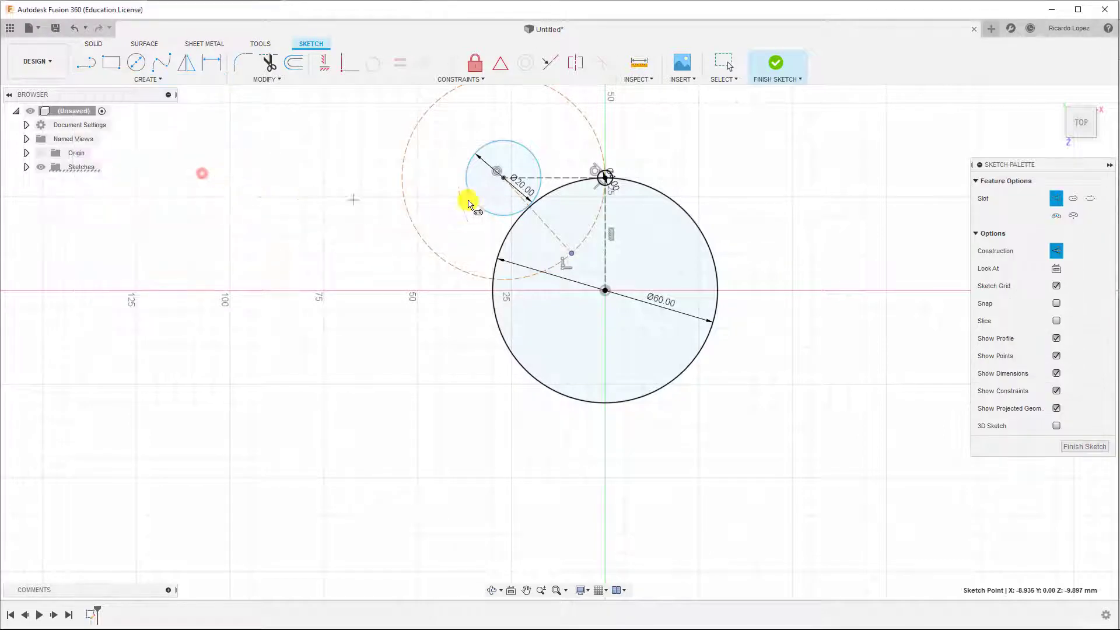
pyautogui.click(1057, 252)
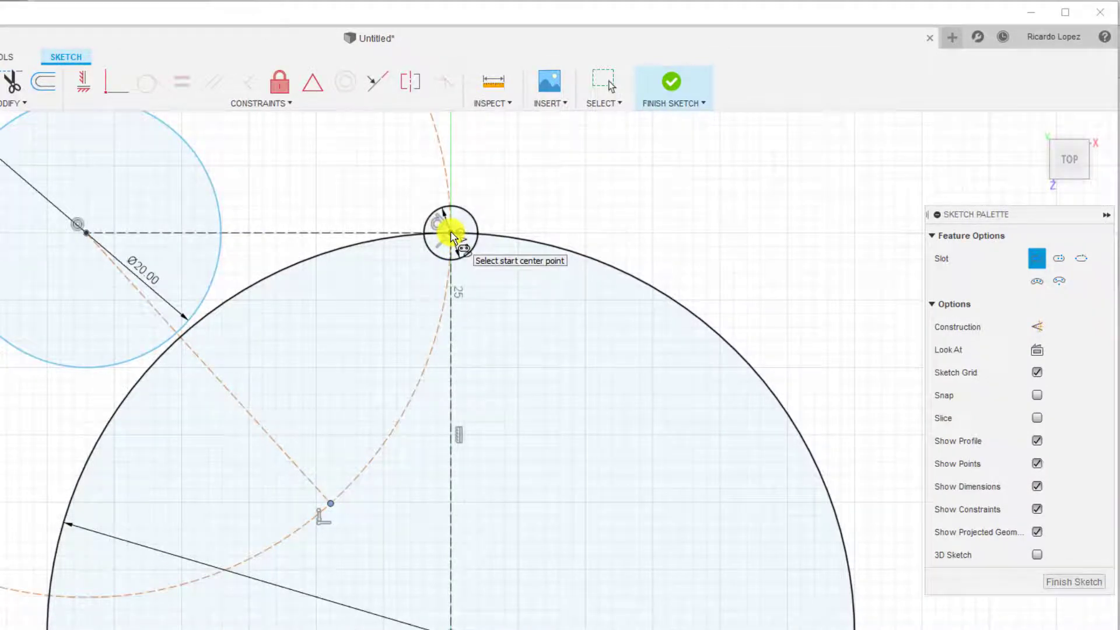
pyautogui.click(450, 233)
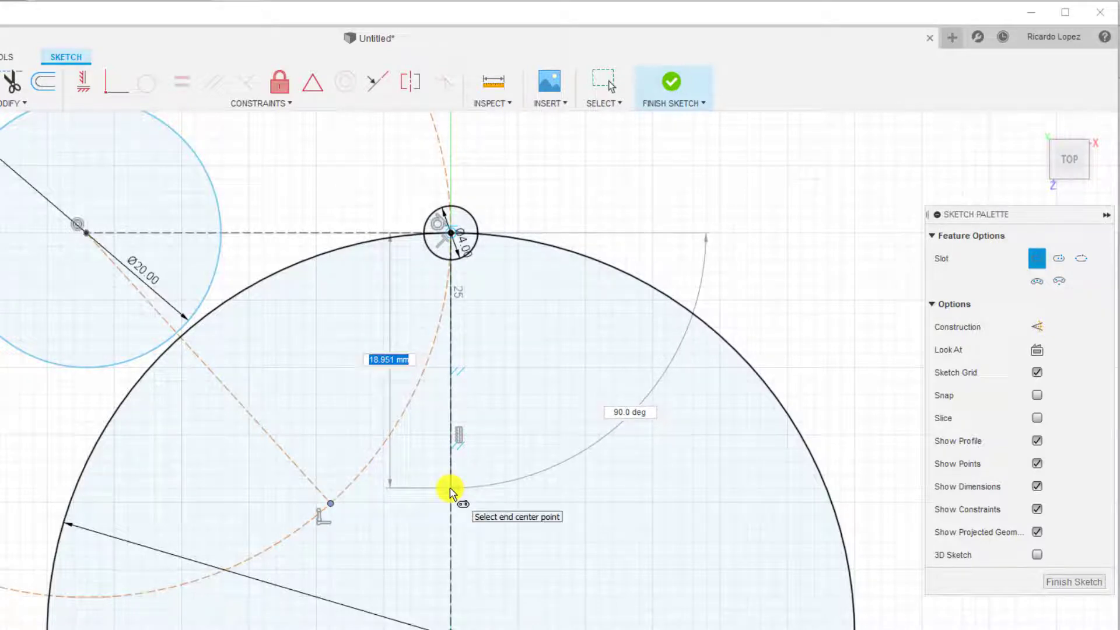
pyautogui.click(453, 489)
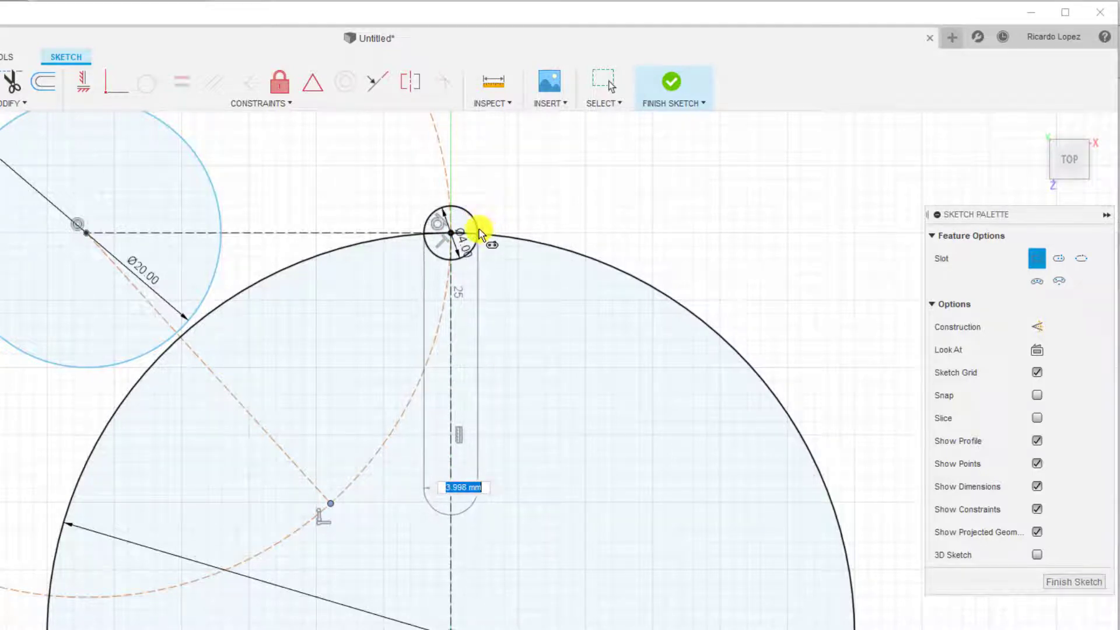
pyautogui.scroll(-1, 474, 225)
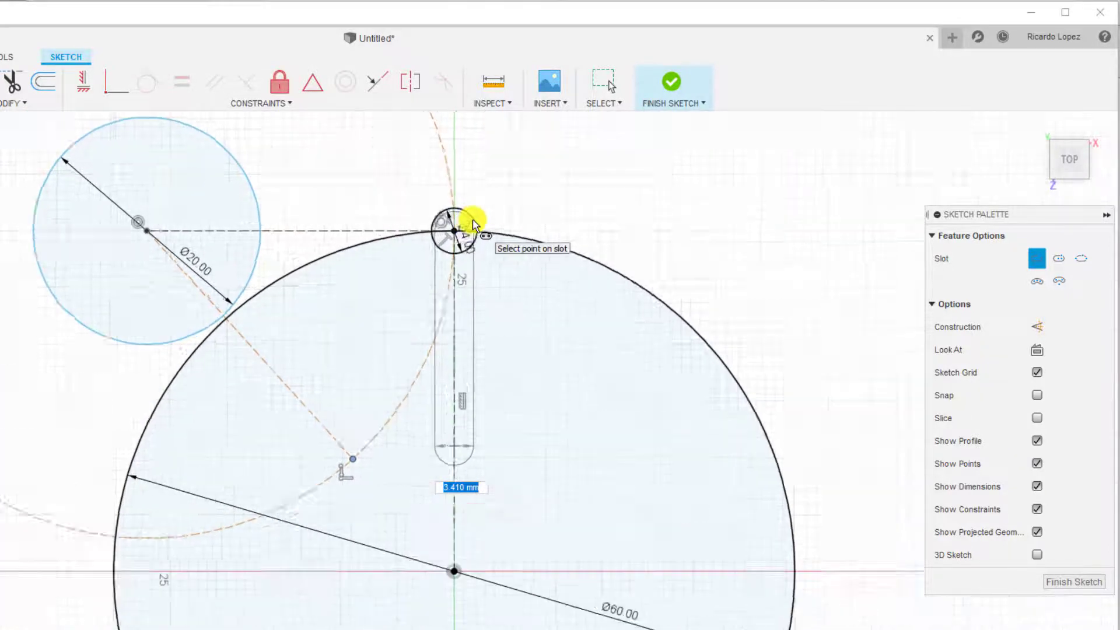
pyautogui.scroll(3, 473, 225)
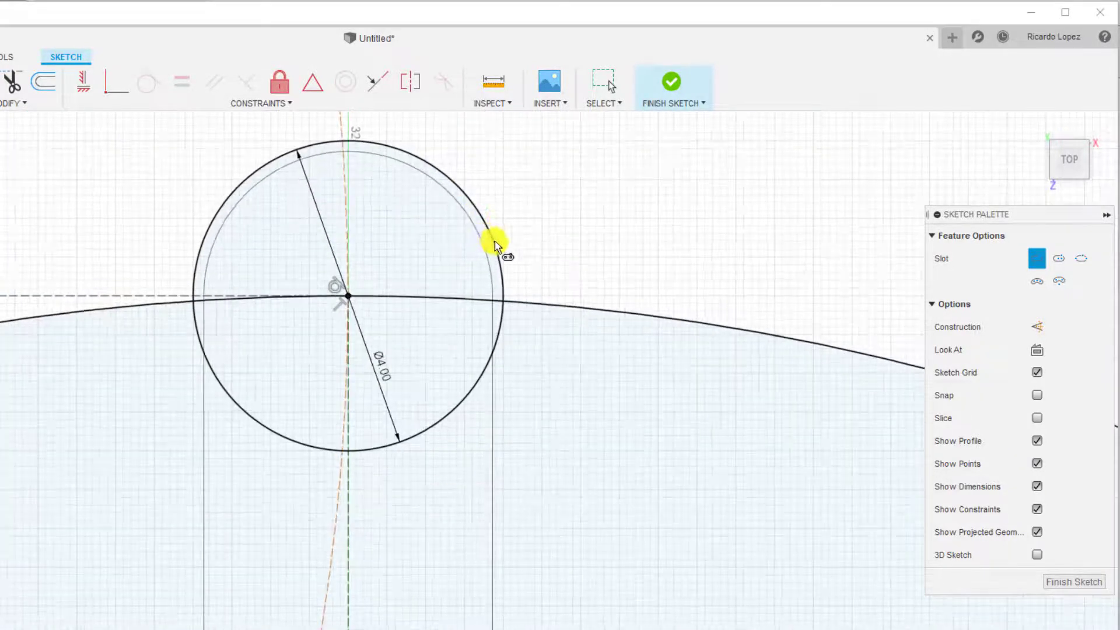
pyautogui.click(505, 292)
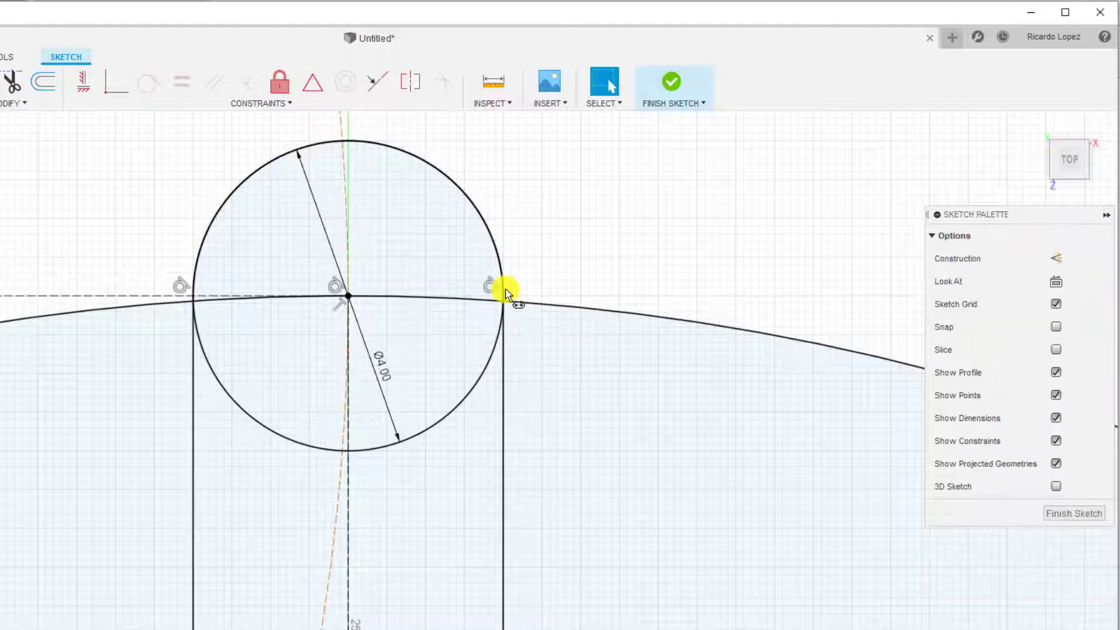
# - Convert the 4 mm circle at the slot's upper end to construction geometry
pyautogui.scroll(1, 546, 353)
pyautogui.scroll(-5, 545, 352)
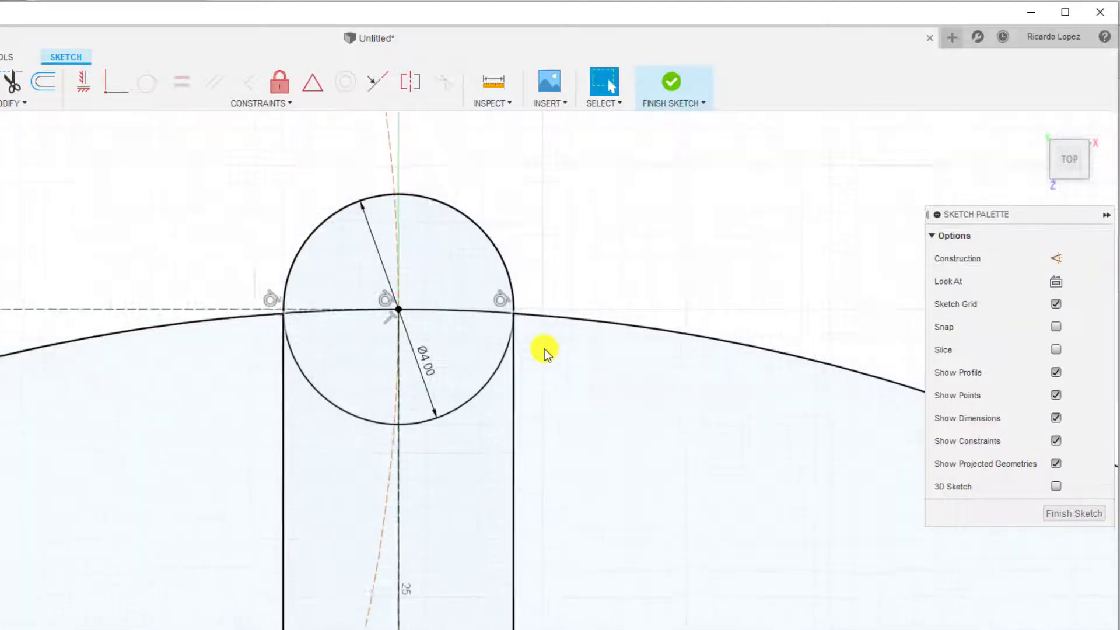
pyautogui.click(495, 380)
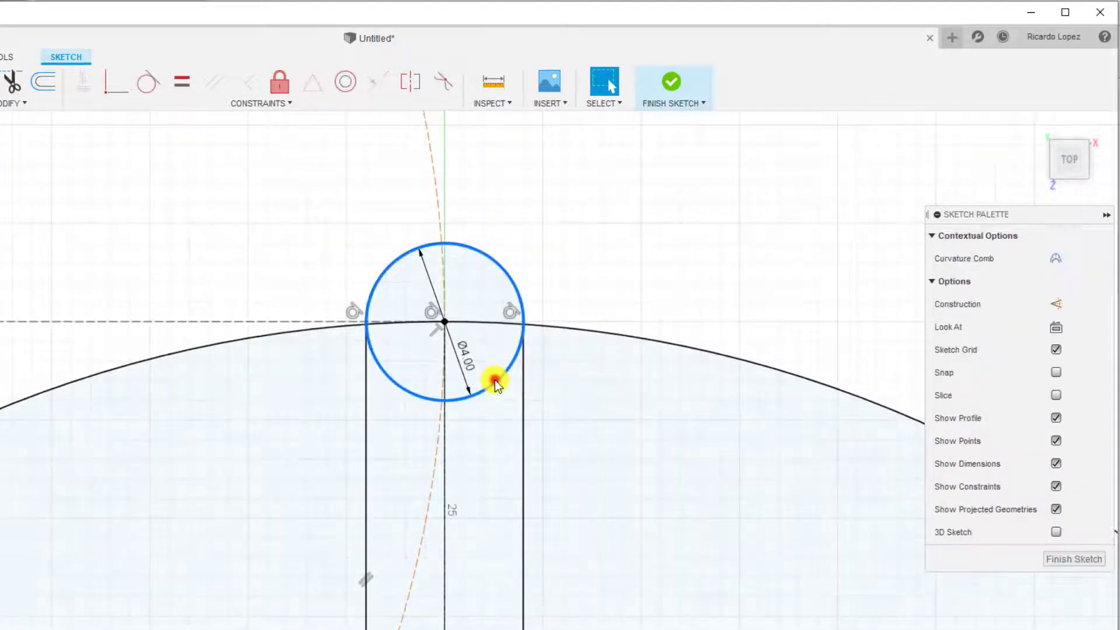
pyautogui.click(1061, 307)
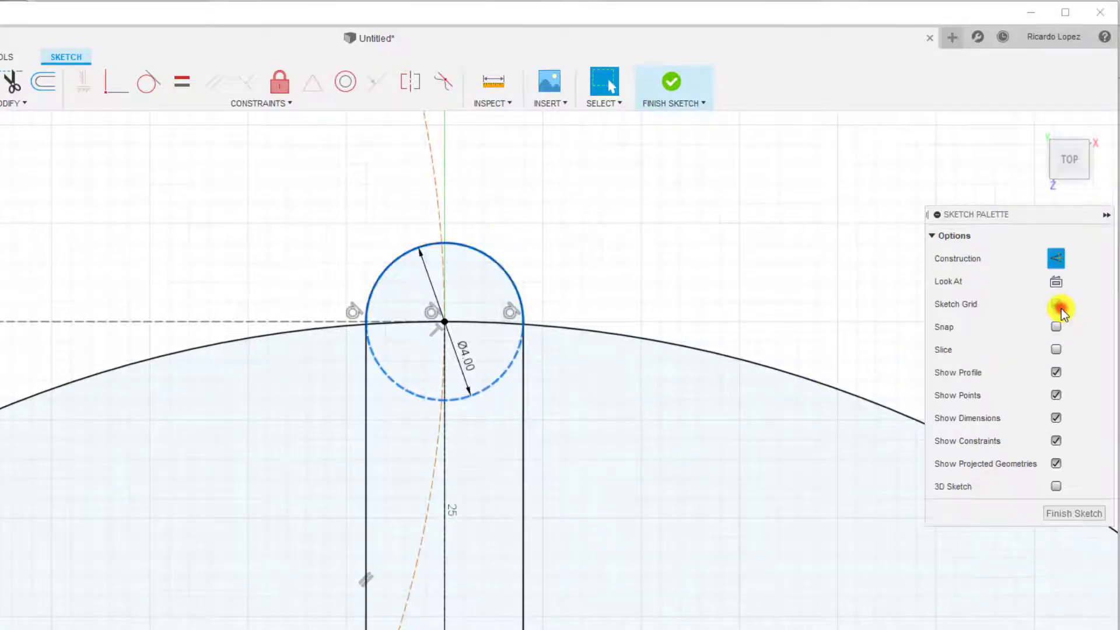
pyautogui.scroll(-8, 581, 408)
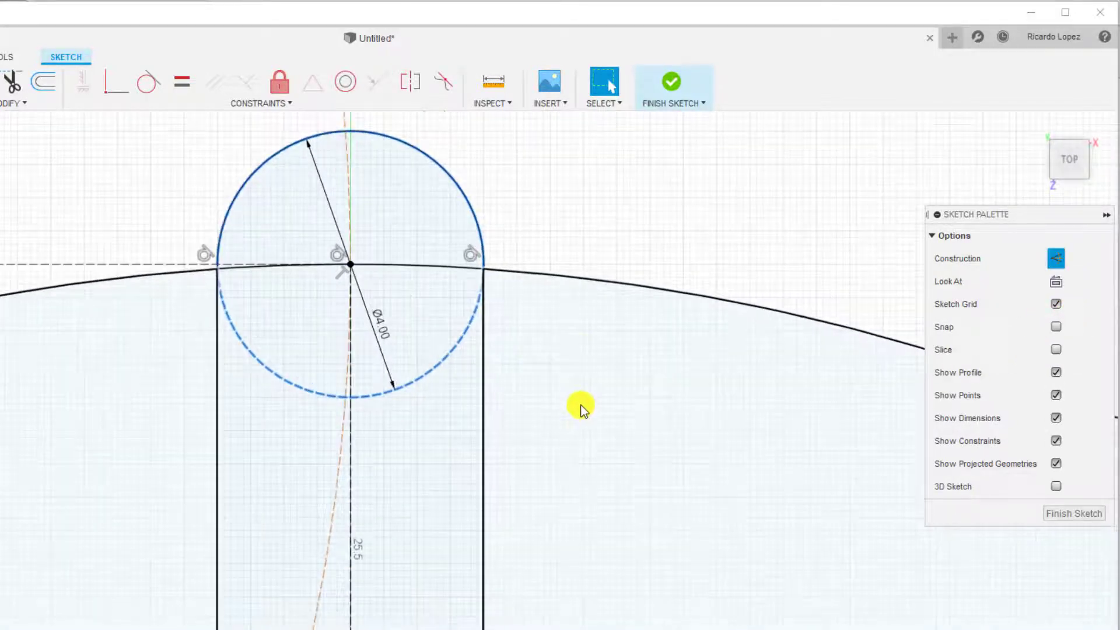
pyautogui.scroll(-3, 581, 408)
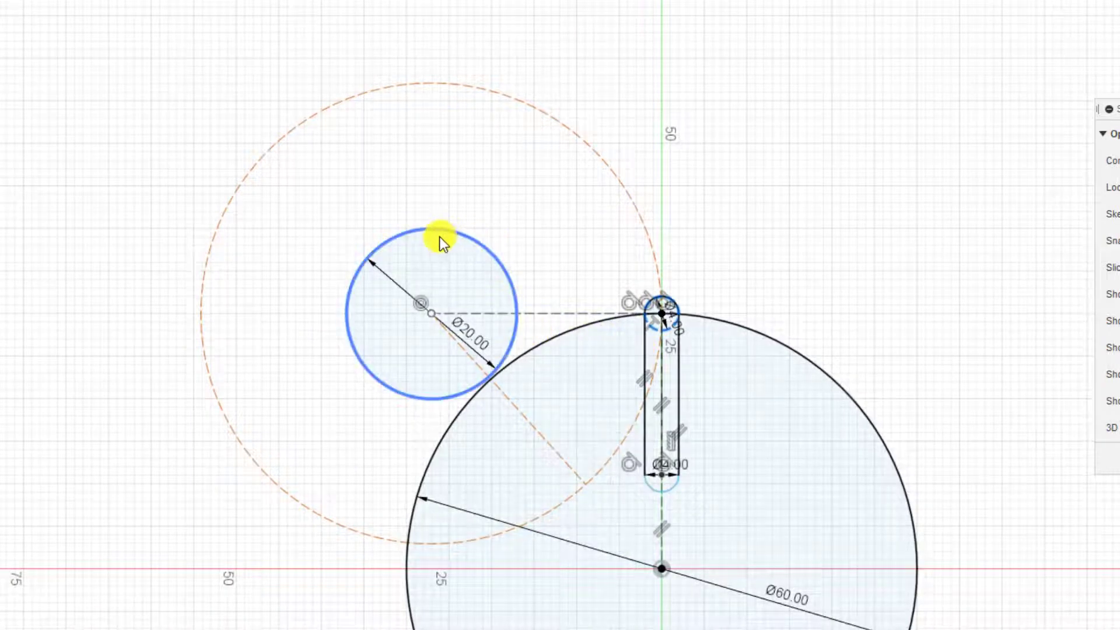
# - Move the 20 mm circle's centre along the horizontal construction line toward the slot so the circle overlaps the 60 mm circle
pyautogui.click(438, 402)
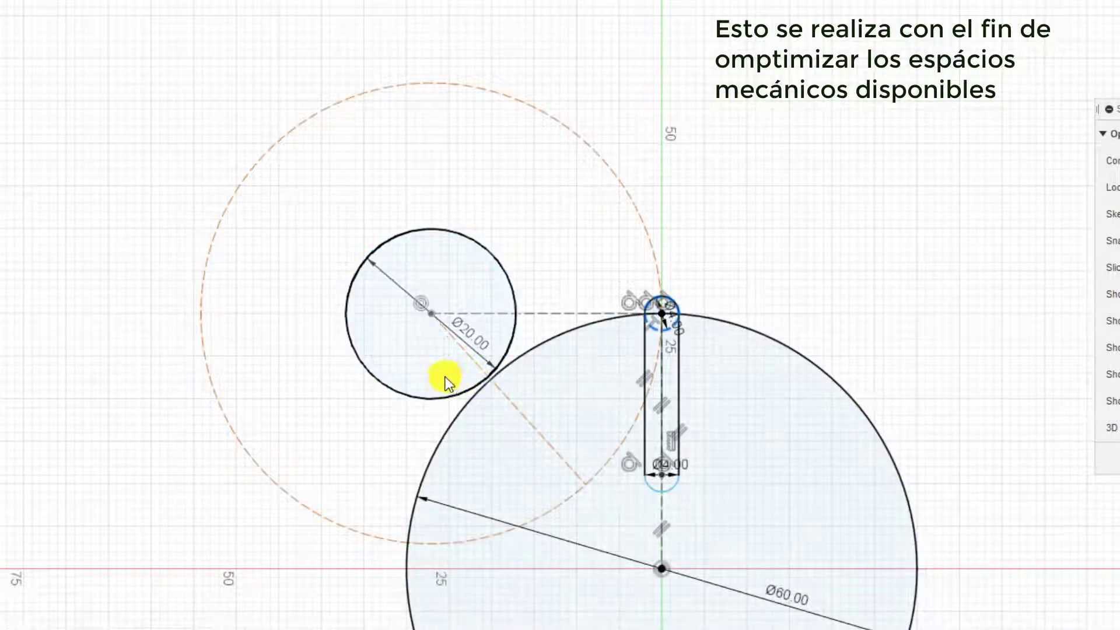
pyautogui.click(432, 318)
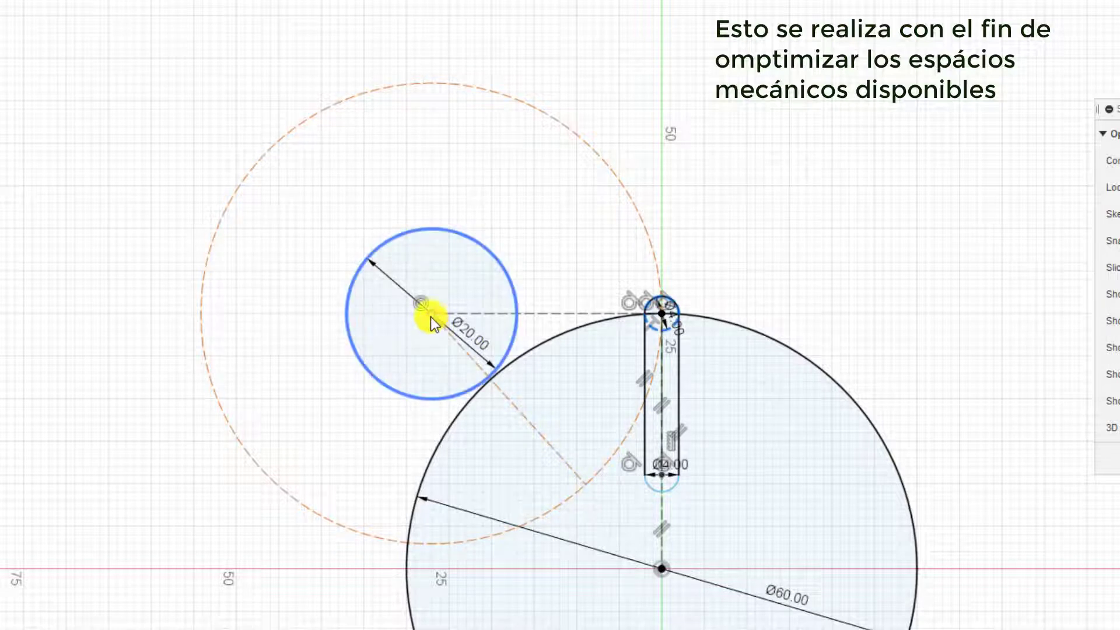
pyautogui.moveTo(432, 314); pyautogui.dragTo(519, 321)
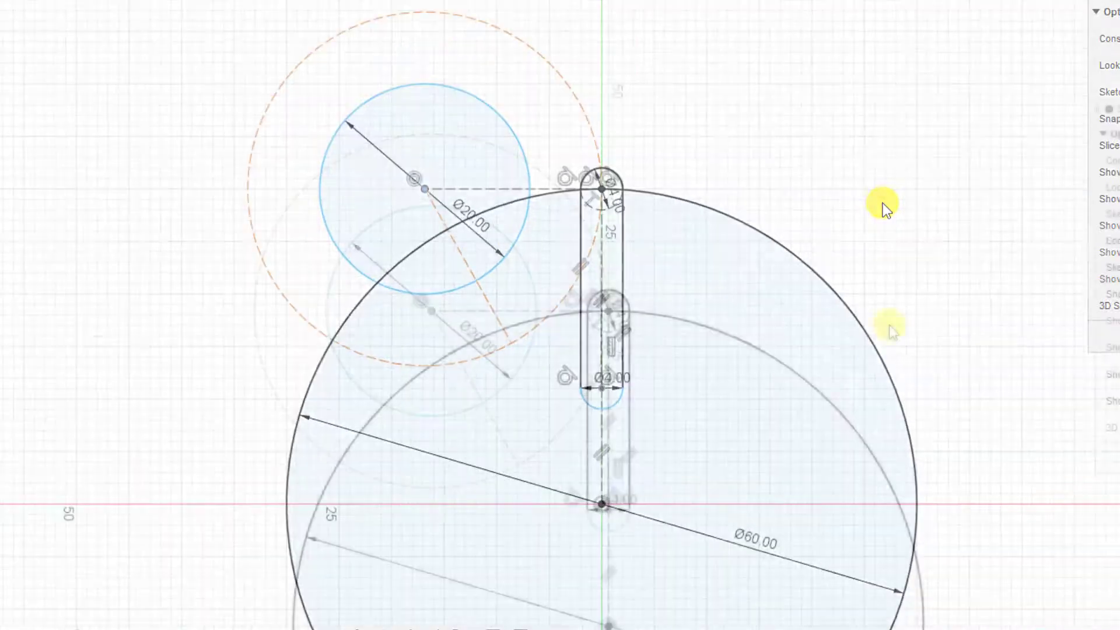
pyautogui.moveTo(563, 171); pyautogui.dragTo(570, 207, button='middle')
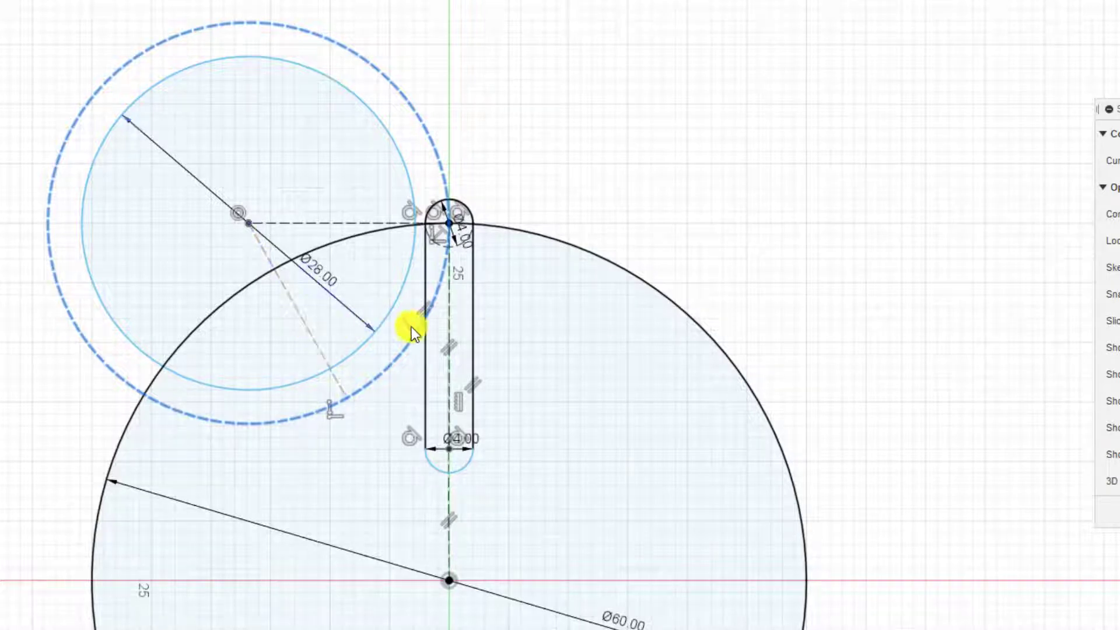
# - Apply an Equal constraint between the slot's centreline and the diagonal construction line
pyautogui.click(450, 326)
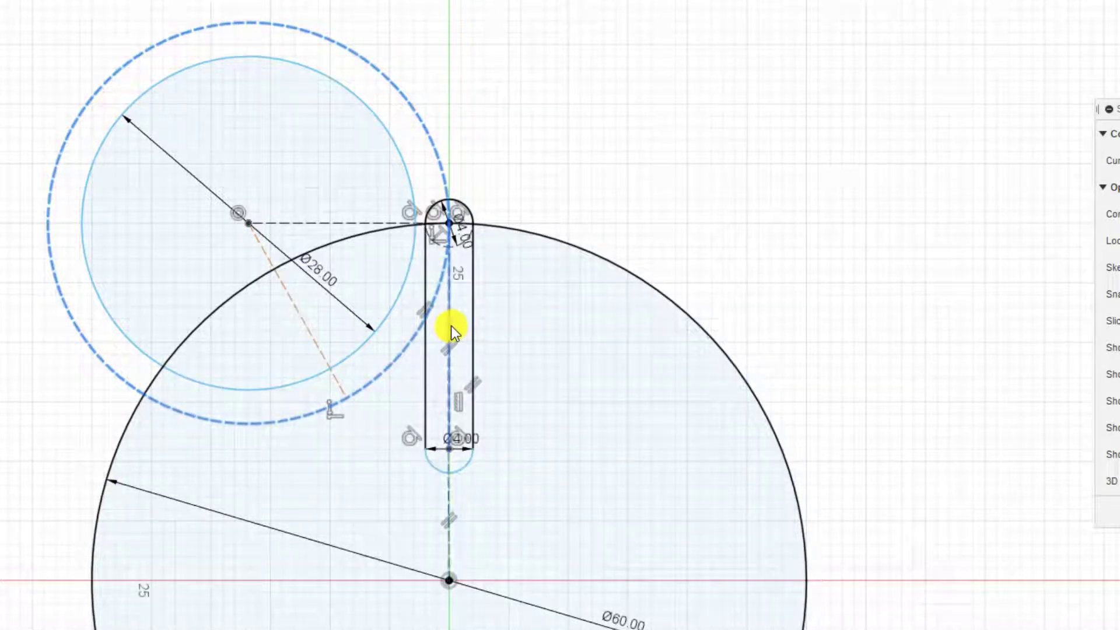
pyautogui.click(450, 325)
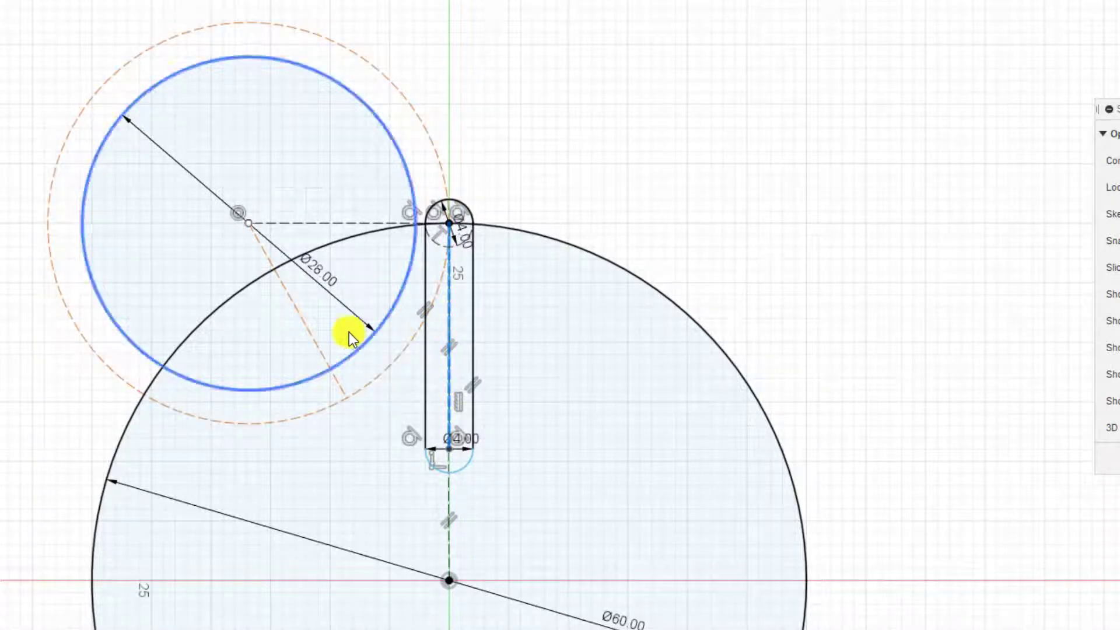
pyautogui.click(305, 321)
pyautogui.rightClick(306, 321)
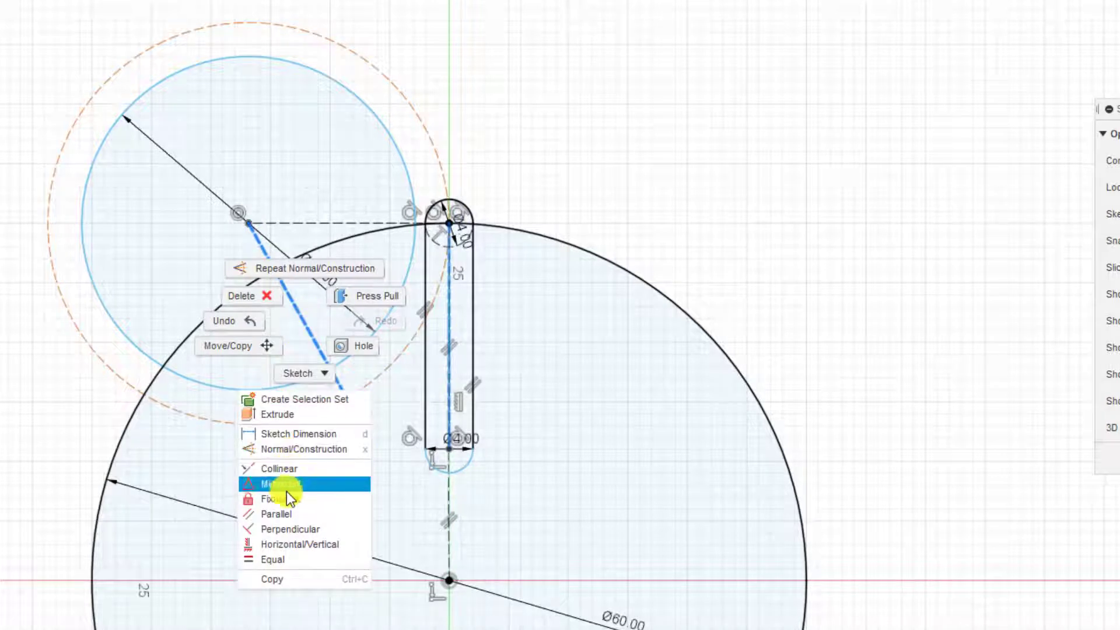
pyautogui.click(276, 562)
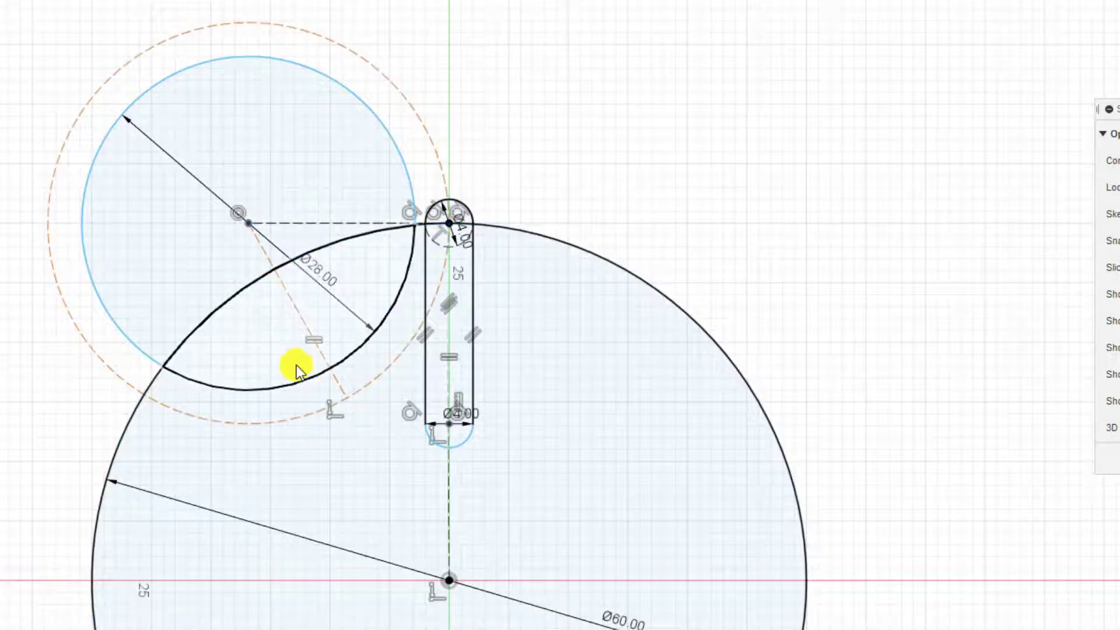
# - Reposition the free end of the diagonal construction line to test its link to the slot's length
pyautogui.click(394, 78)
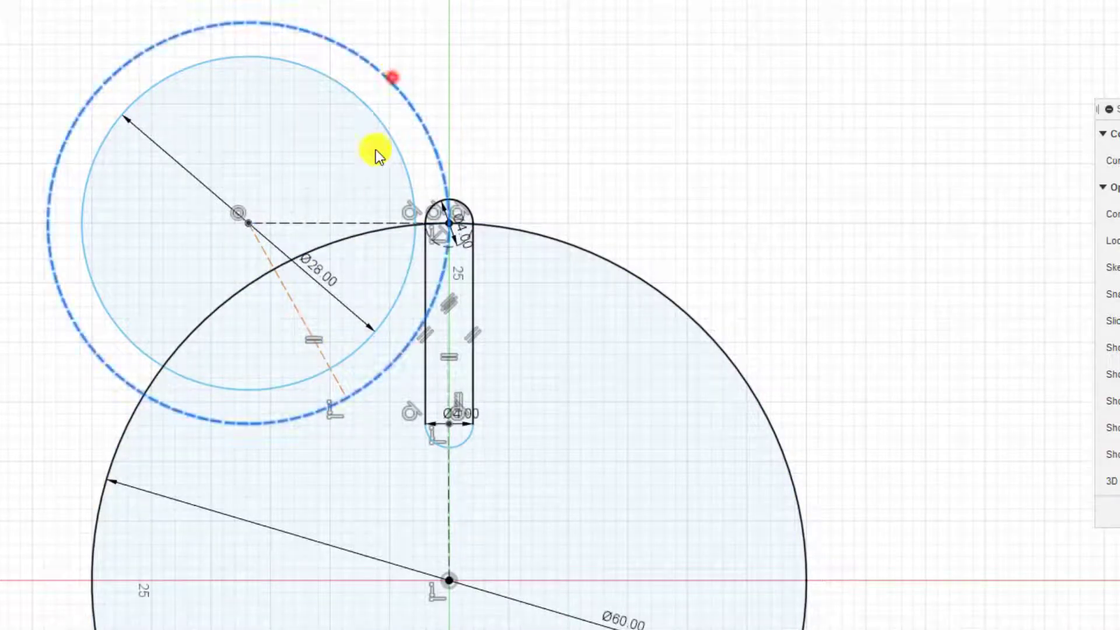
pyautogui.click(302, 314)
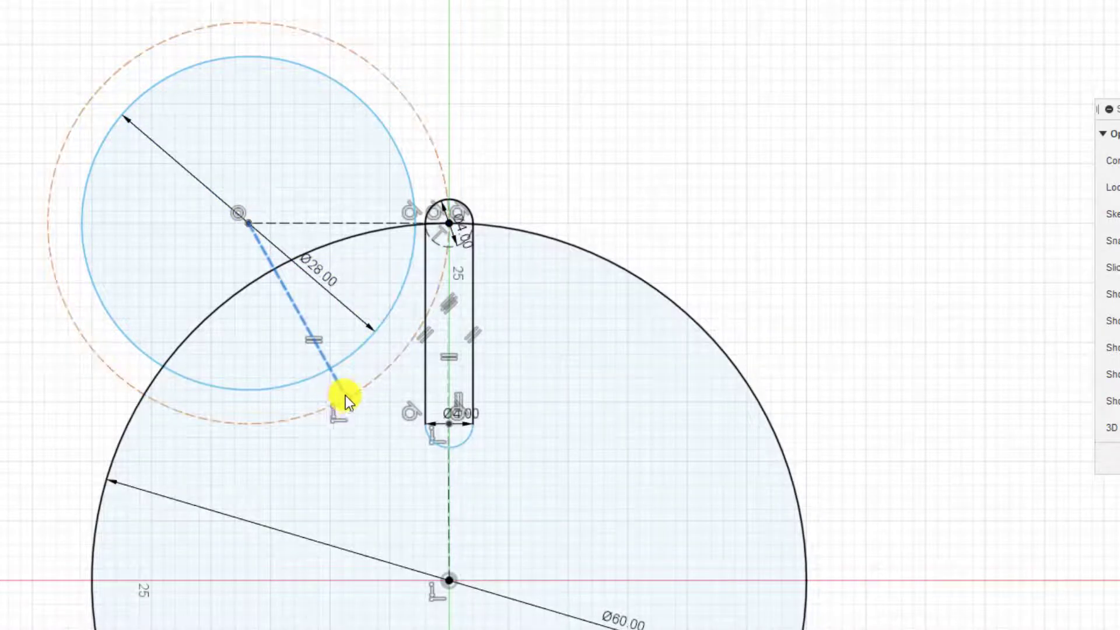
pyautogui.moveTo(346, 398); pyautogui.dragTo(418, 383)
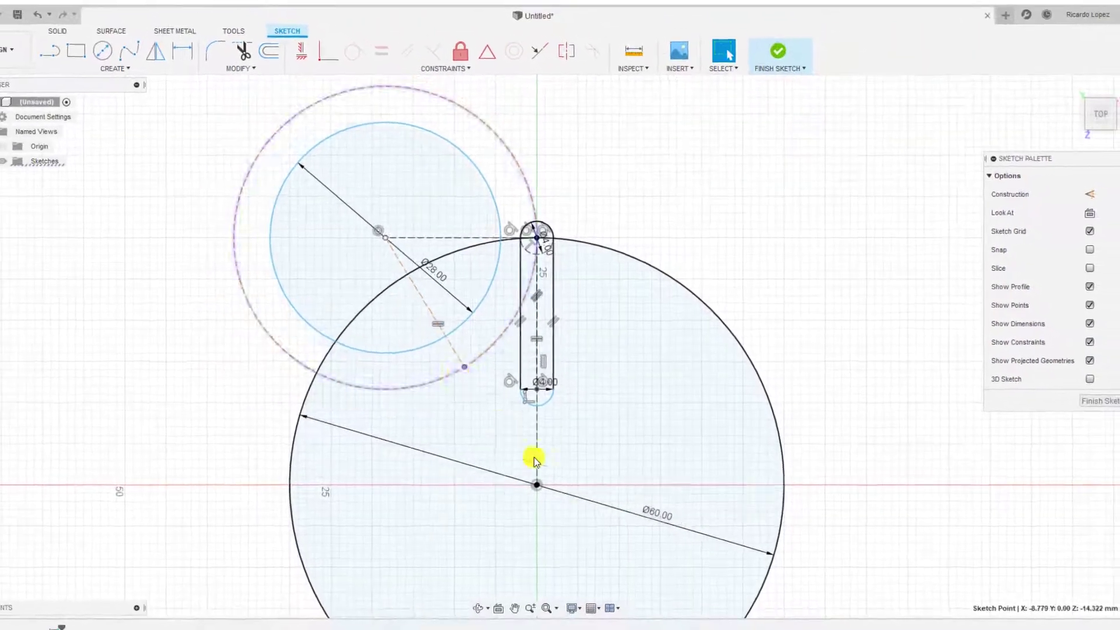
# - Try the large circle at 70 mm diameter with the diagonal line's free end moved, and return the circle to 60 mm
pyautogui.doubleClick(658, 512)
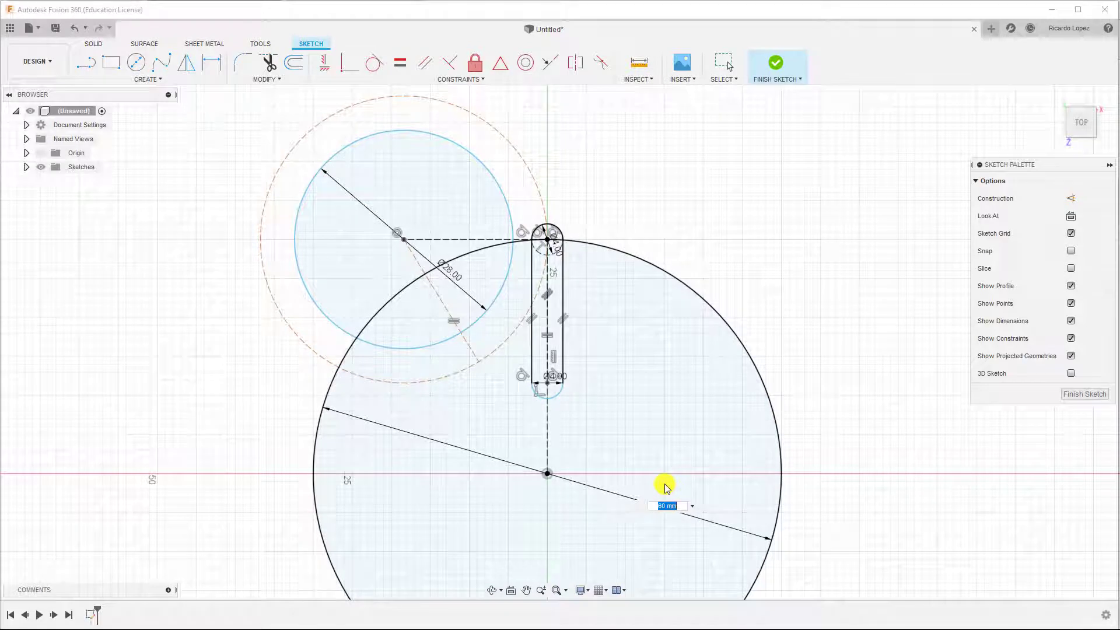
pyautogui.press('Return')
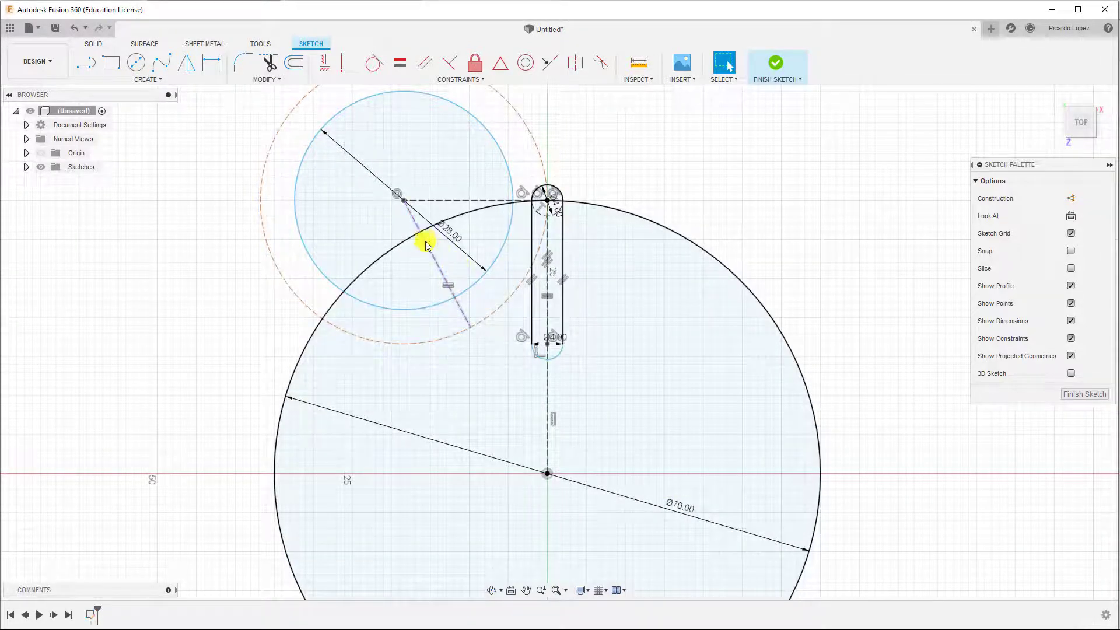
pyautogui.moveTo(472, 331)
pyautogui.mouseDown()
pyautogui.moveTo(483, 357)
pyautogui.moveTo(457, 327)
pyautogui.moveTo(470, 329)
pyautogui.moveTo(496, 388)
pyautogui.moveTo(465, 358)
pyautogui.mouseUp()
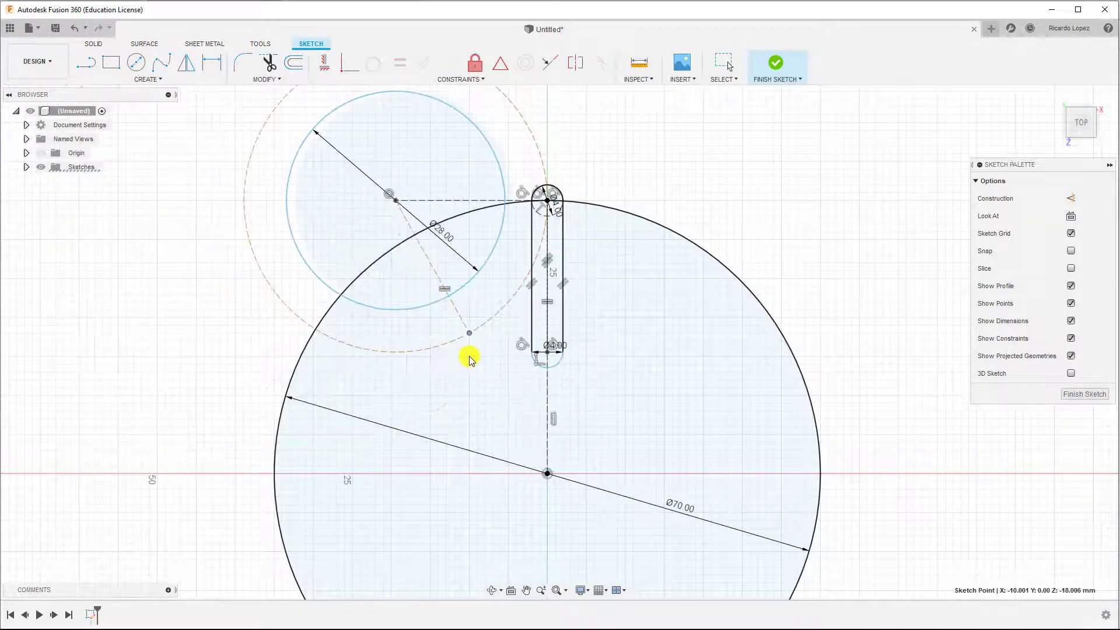
pyautogui.doubleClick(677, 508)
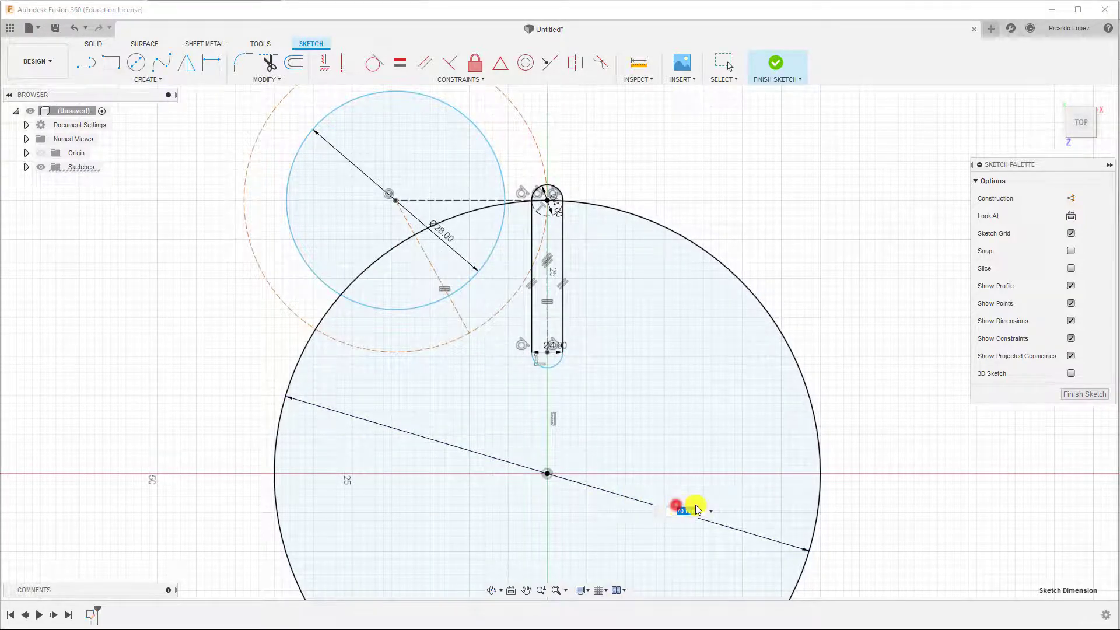
pyautogui.press('Return')
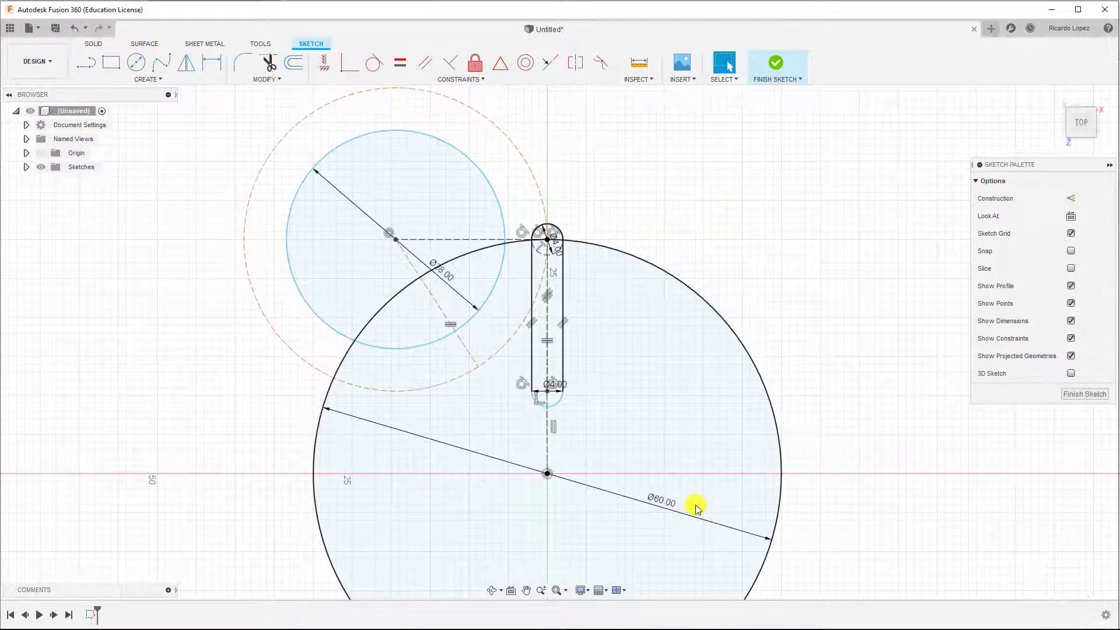
# - Set the small circle's diameter to 20 mm and move the diagonal line's free end to shrink the surrounding construction circle
pyautogui.doubleClick(448, 281)
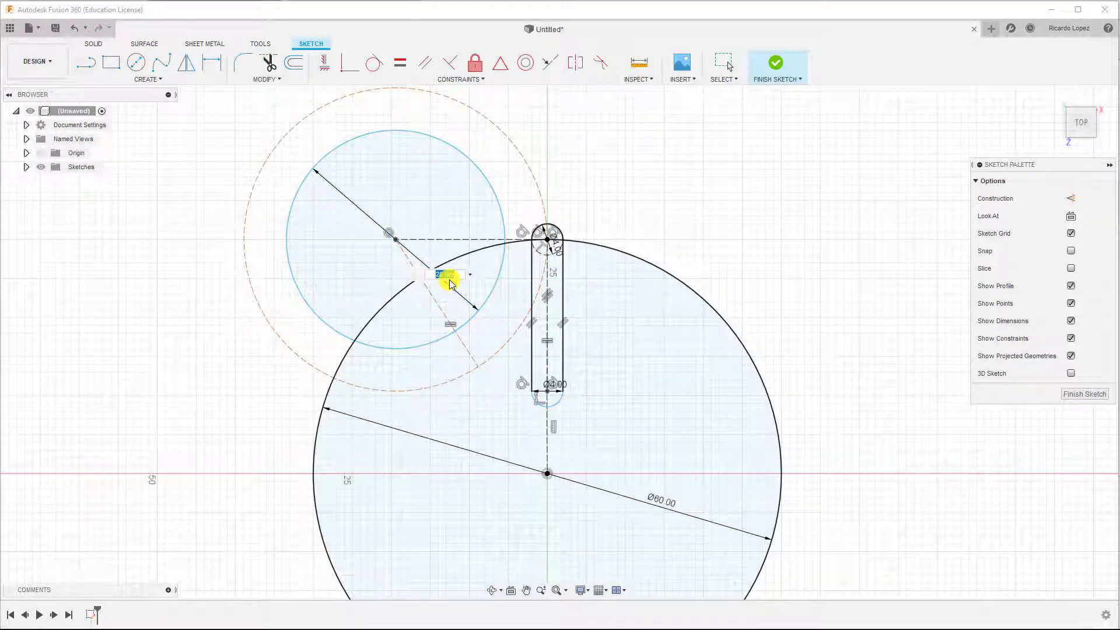
pyautogui.press('Return')
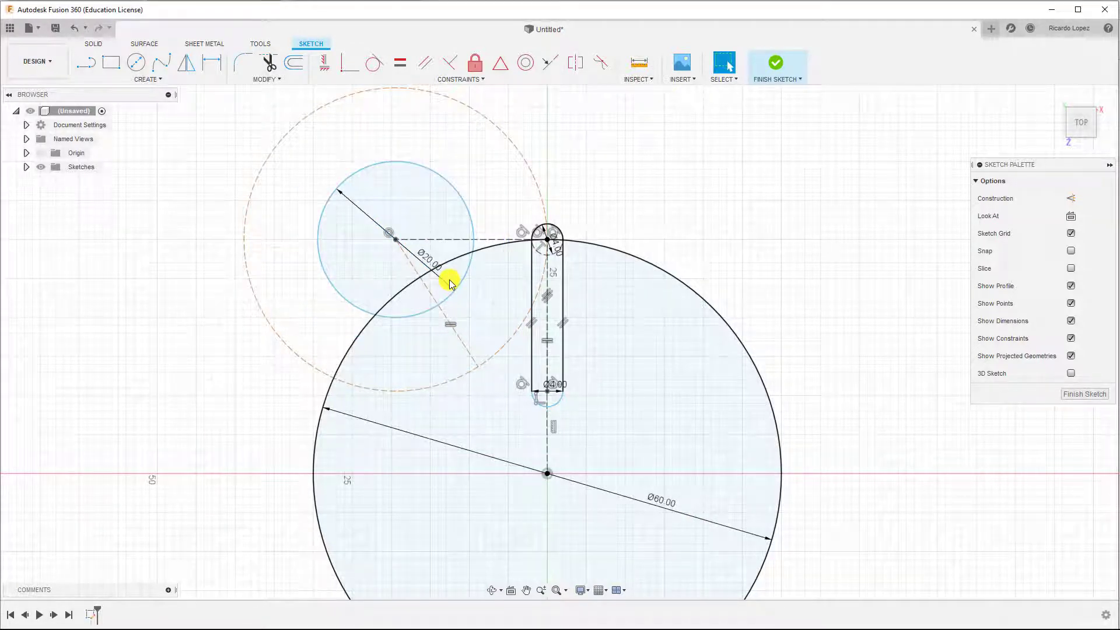
pyautogui.moveTo(478, 371); pyautogui.dragTo(474, 354)
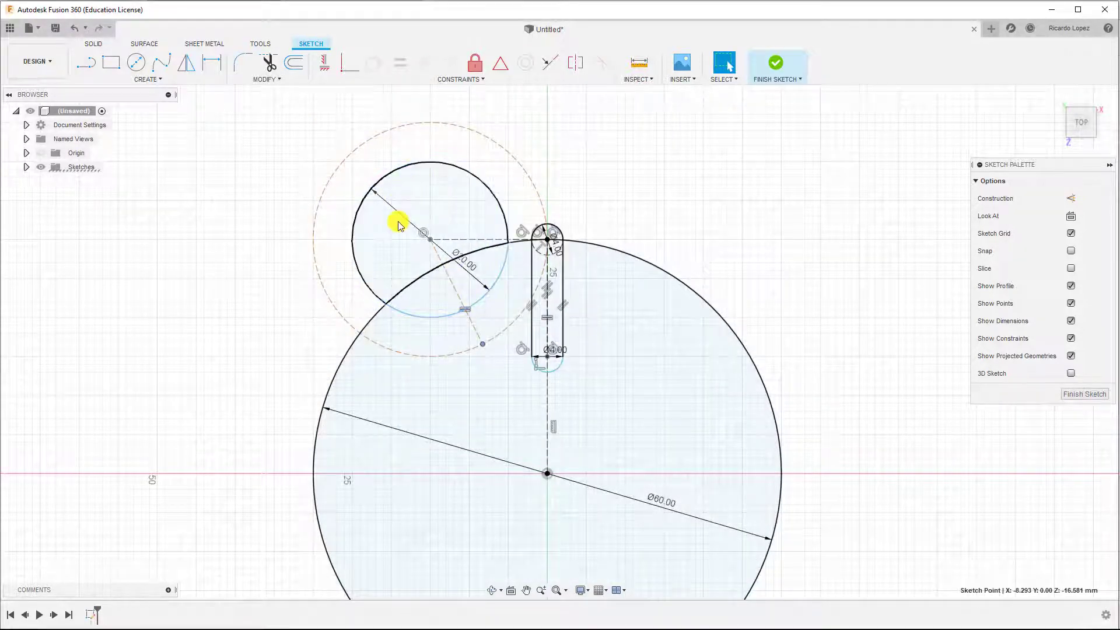
pyautogui.click(646, 199)
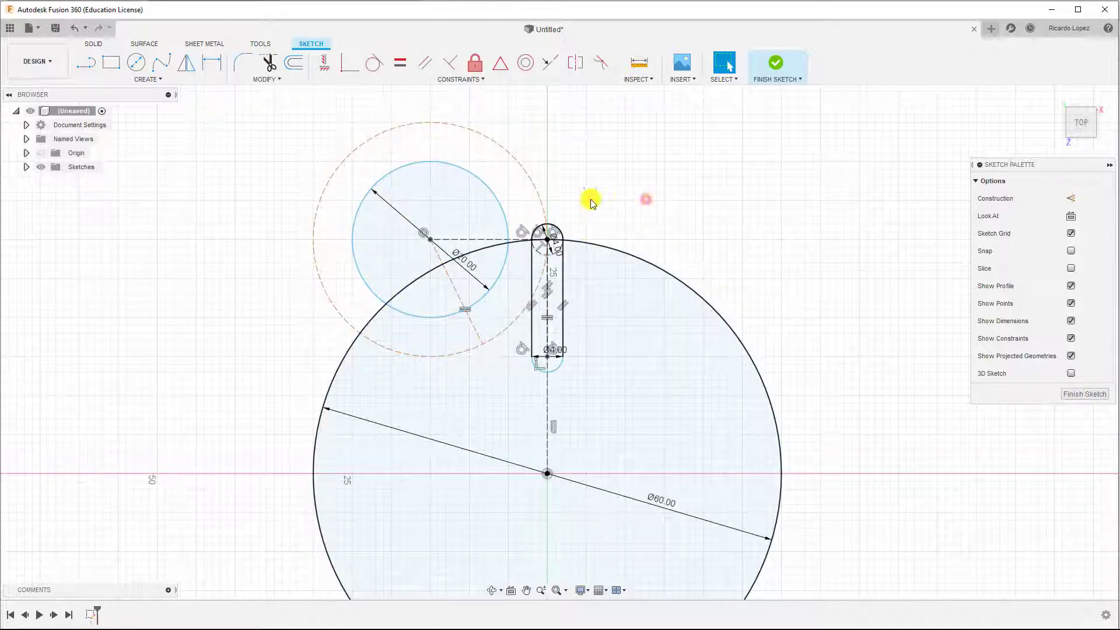
pyautogui.click(499, 201)
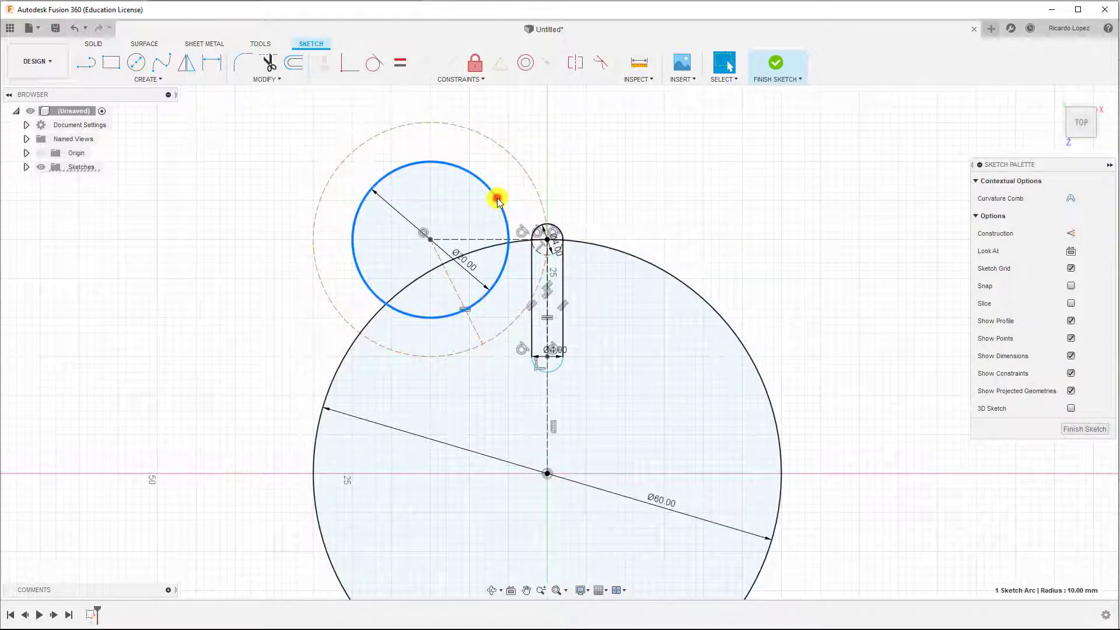
# - Set up a circular pattern of the 20 mm circle and the complete slot outline around the large circle's centre point
pyautogui.keyDown('shift'); pyautogui.doubleClick(561, 272); pyautogui.keyUp('shift')
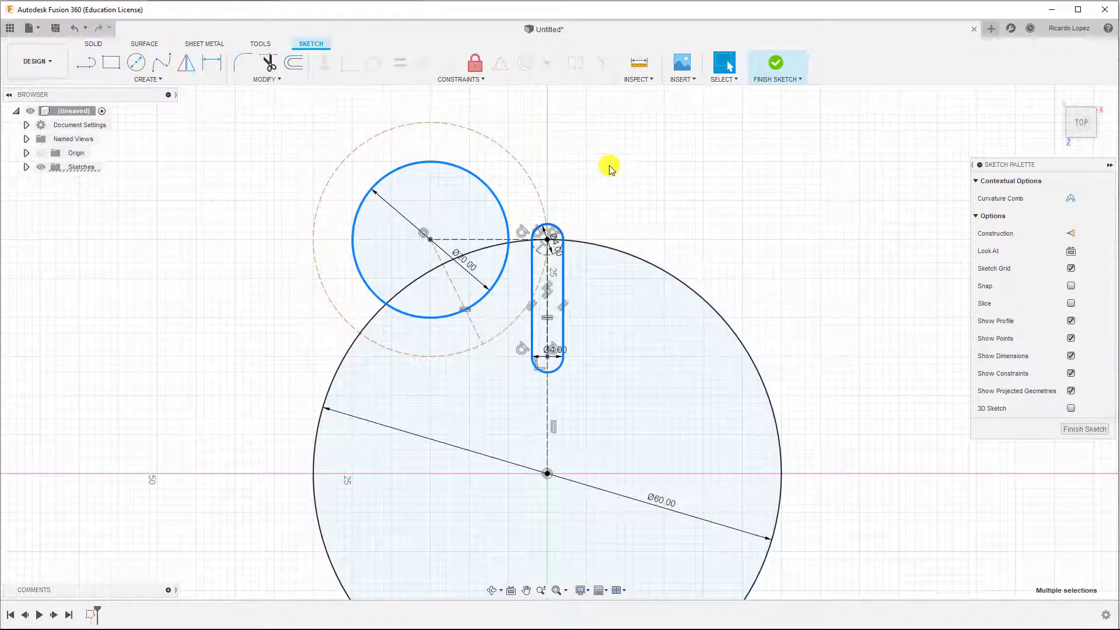
pyautogui.click(172, 77)
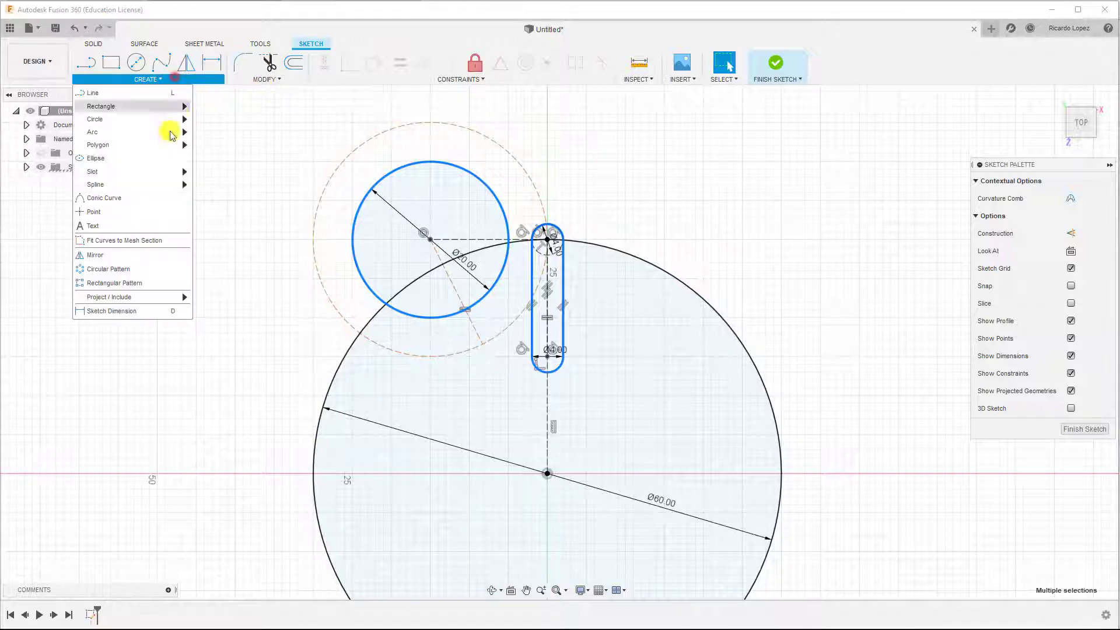
pyautogui.click(114, 269)
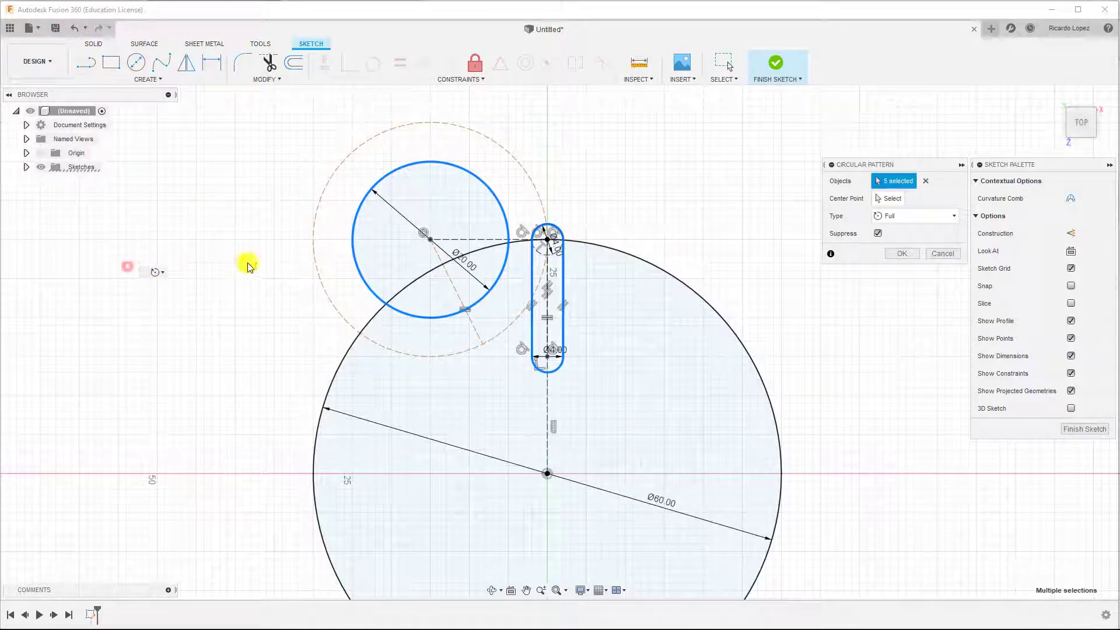
pyautogui.moveTo(922, 169); pyautogui.dragTo(796, 138)
pyautogui.click(760, 169)
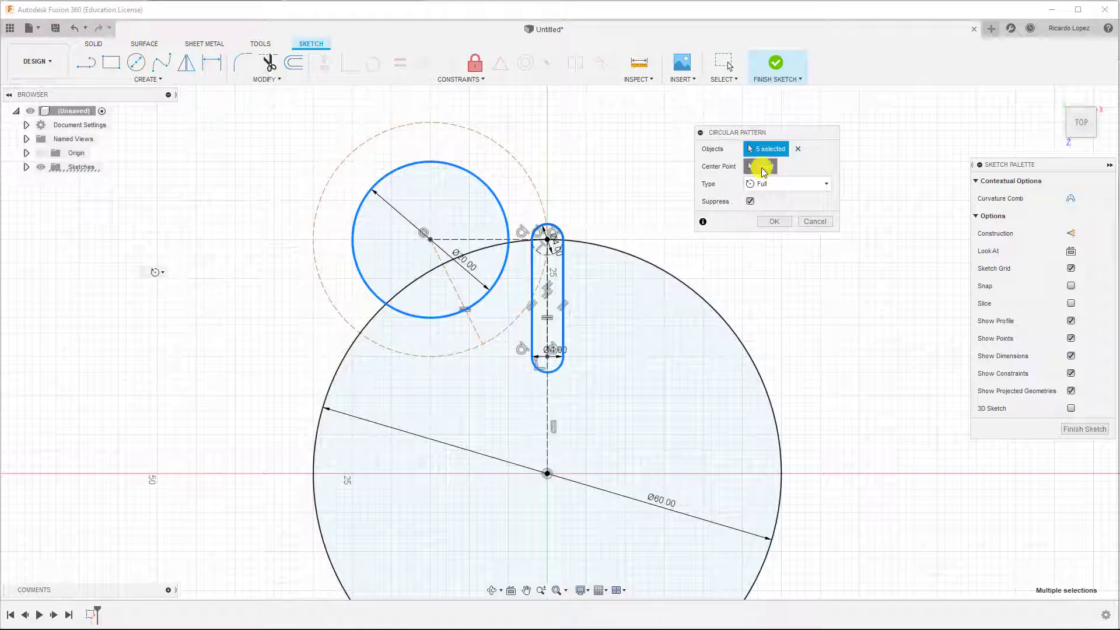
pyautogui.click(762, 169)
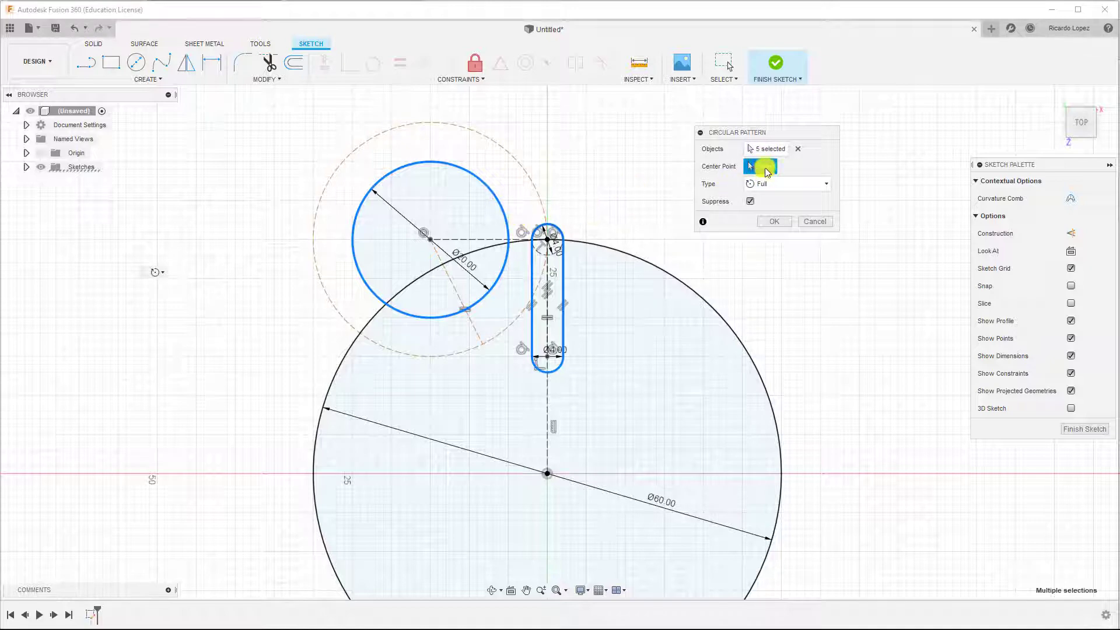
pyautogui.moveTo(783, 132); pyautogui.dragTo(787, 118)
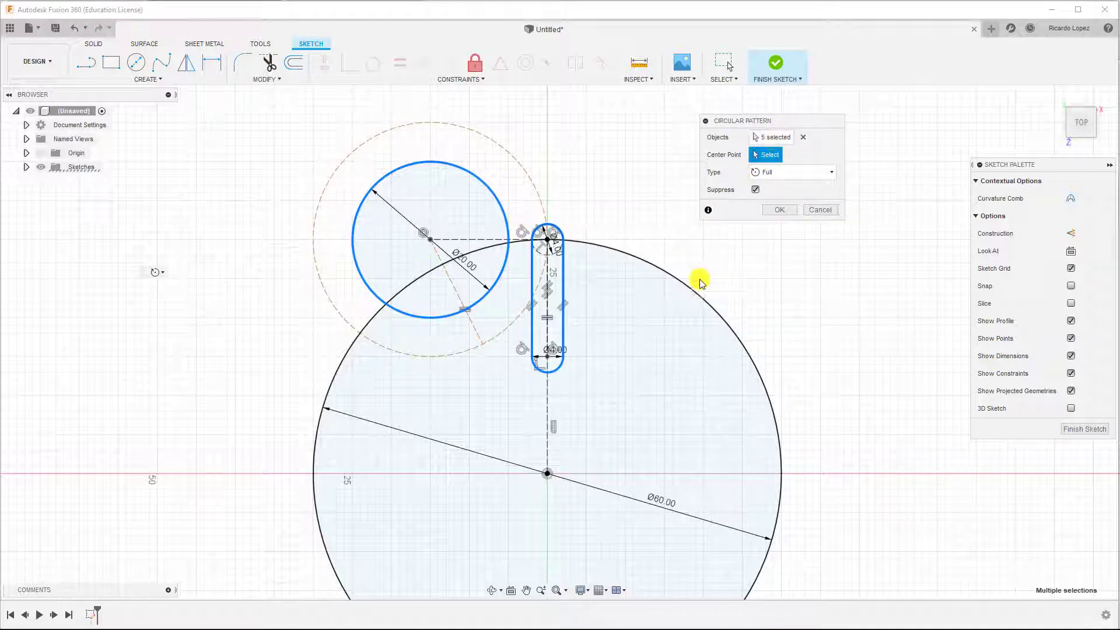
pyautogui.click(548, 474)
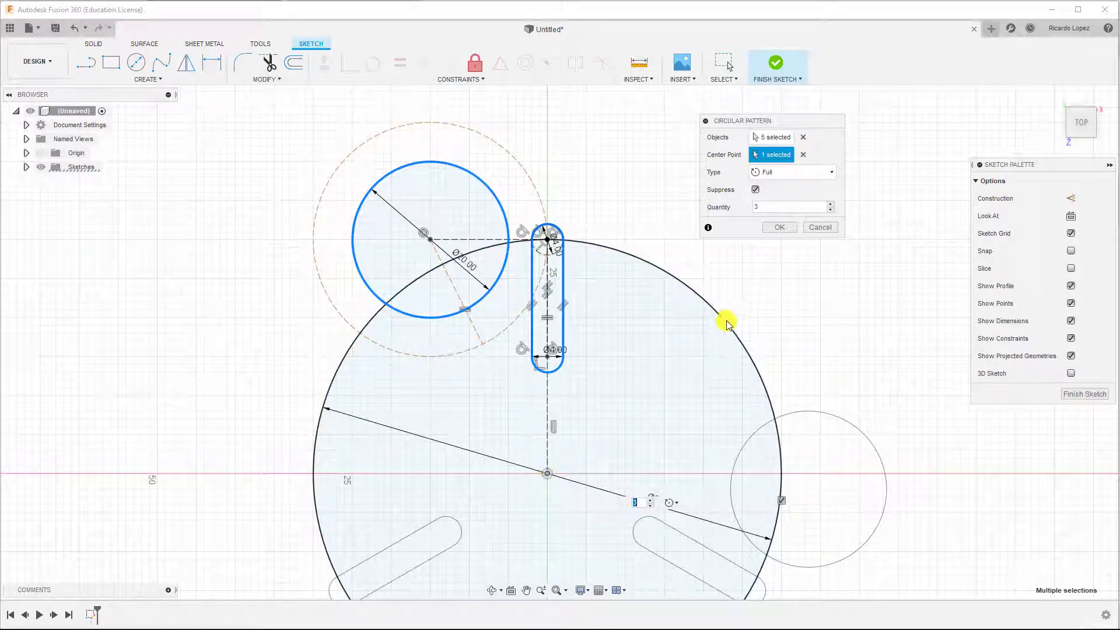
# - Set the circular pattern's quantity to 6 with full distribution and create it
pyautogui.click(832, 204)
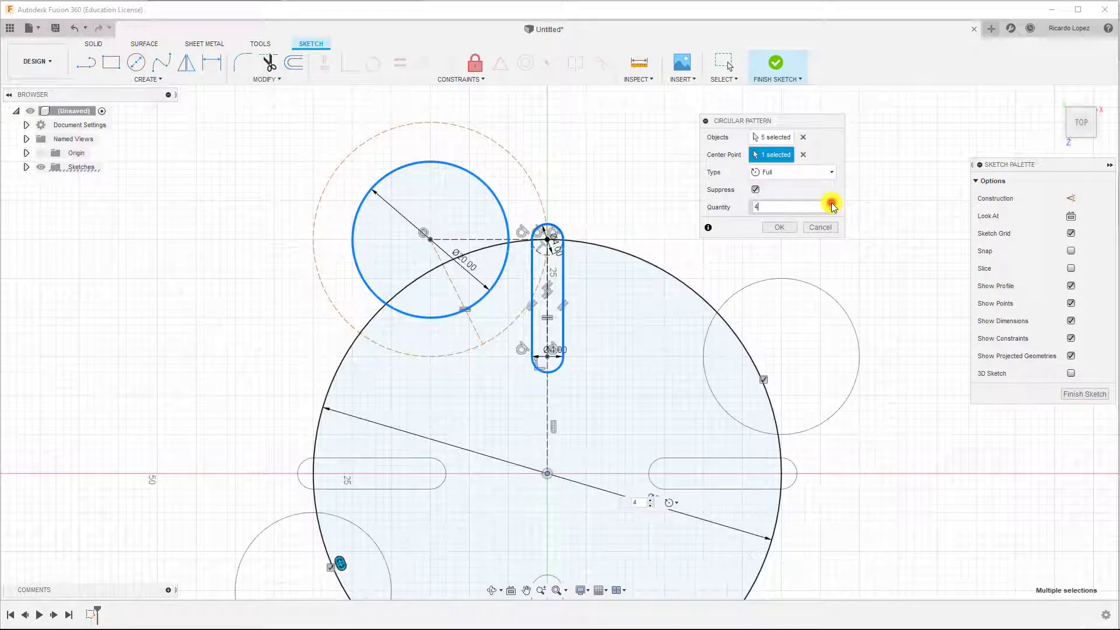
pyautogui.click(832, 204)
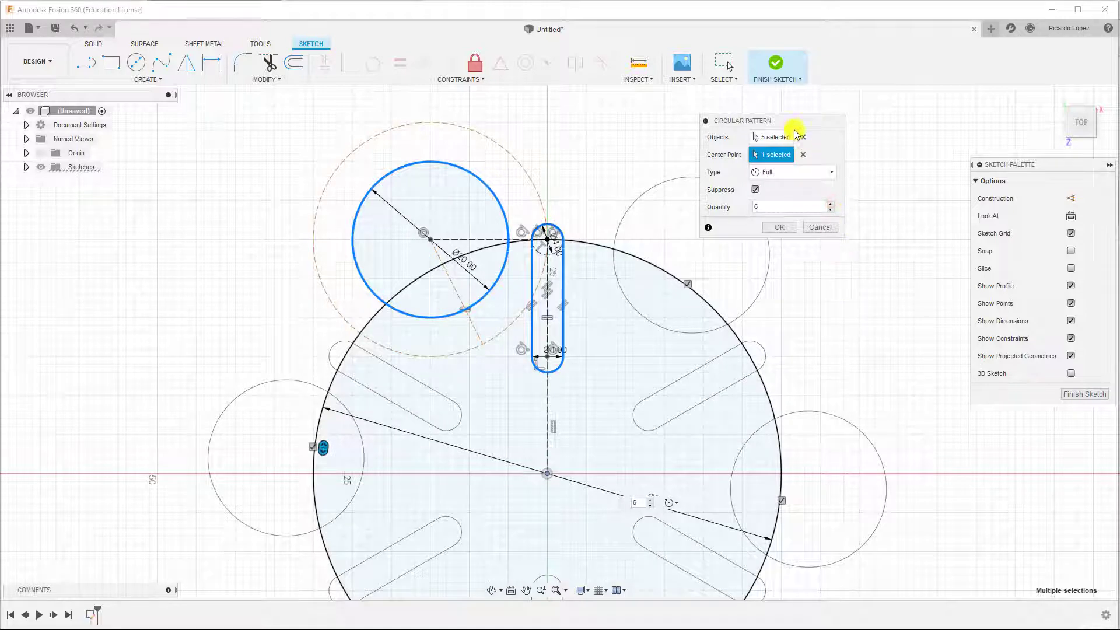
pyautogui.moveTo(799, 125); pyautogui.dragTo(887, 127)
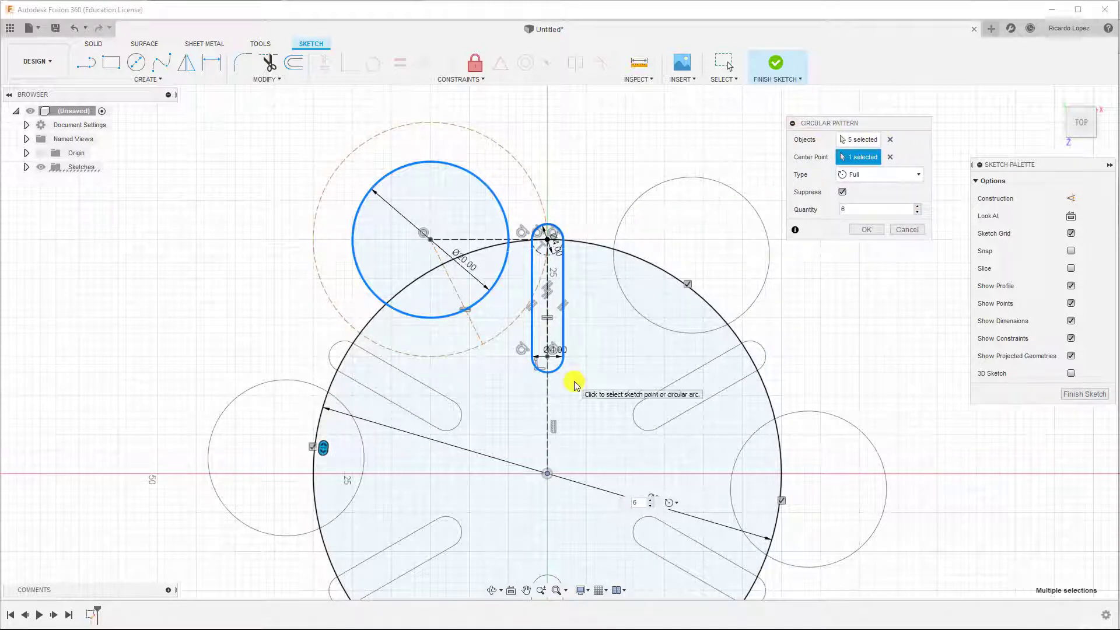
pyautogui.moveTo(575, 365); pyautogui.dragTo(572, 299, button='middle')
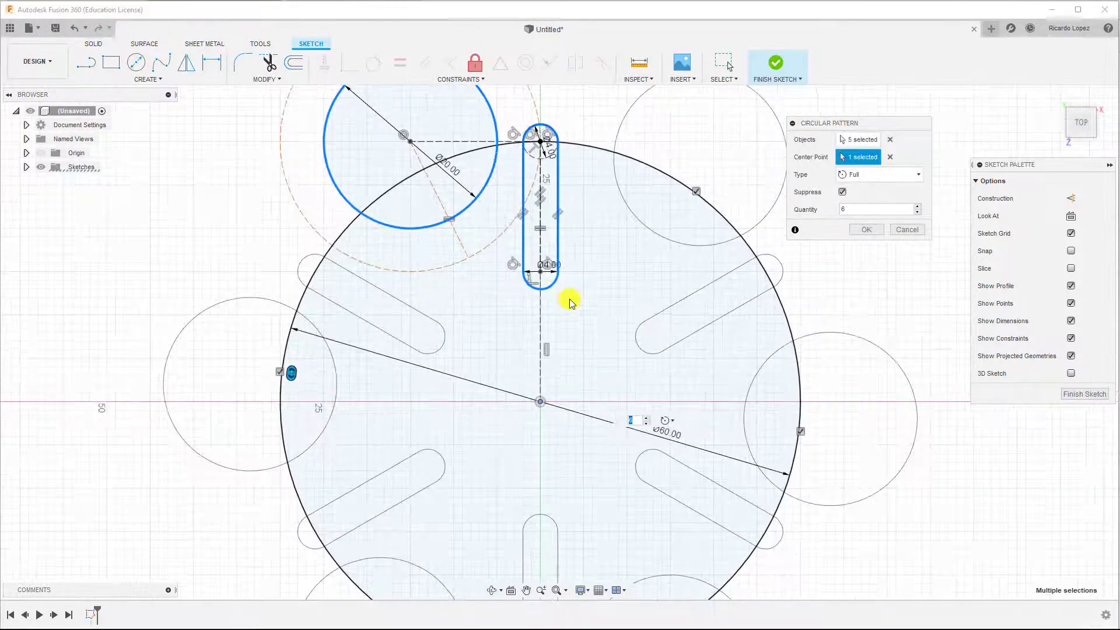
pyautogui.scroll(-1, 569, 298)
pyautogui.scroll(-1, 570, 296)
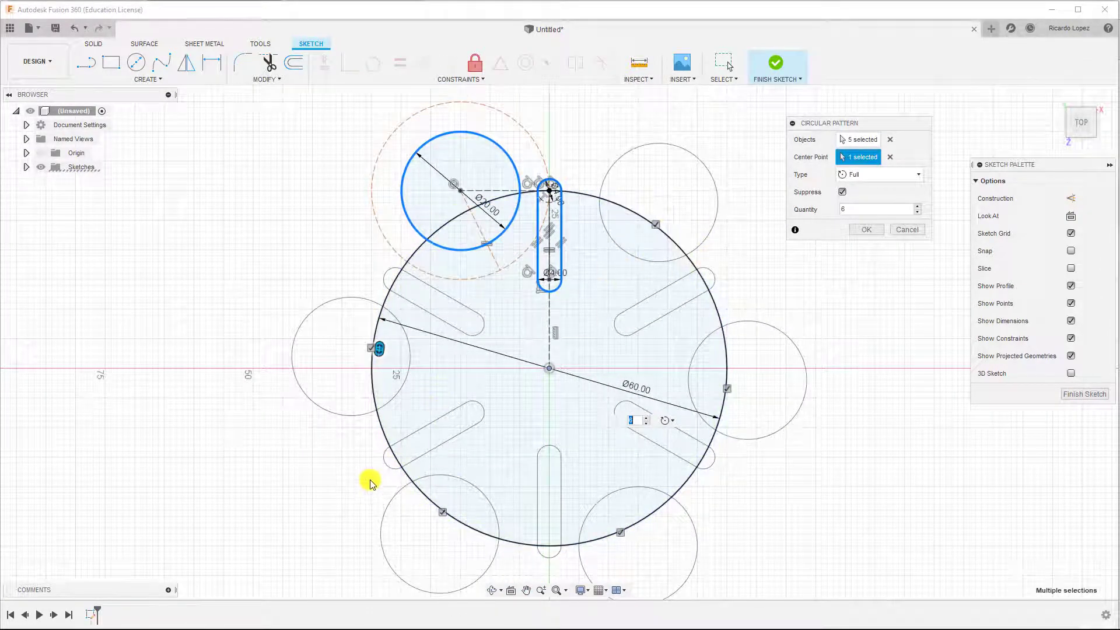
pyautogui.click(868, 230)
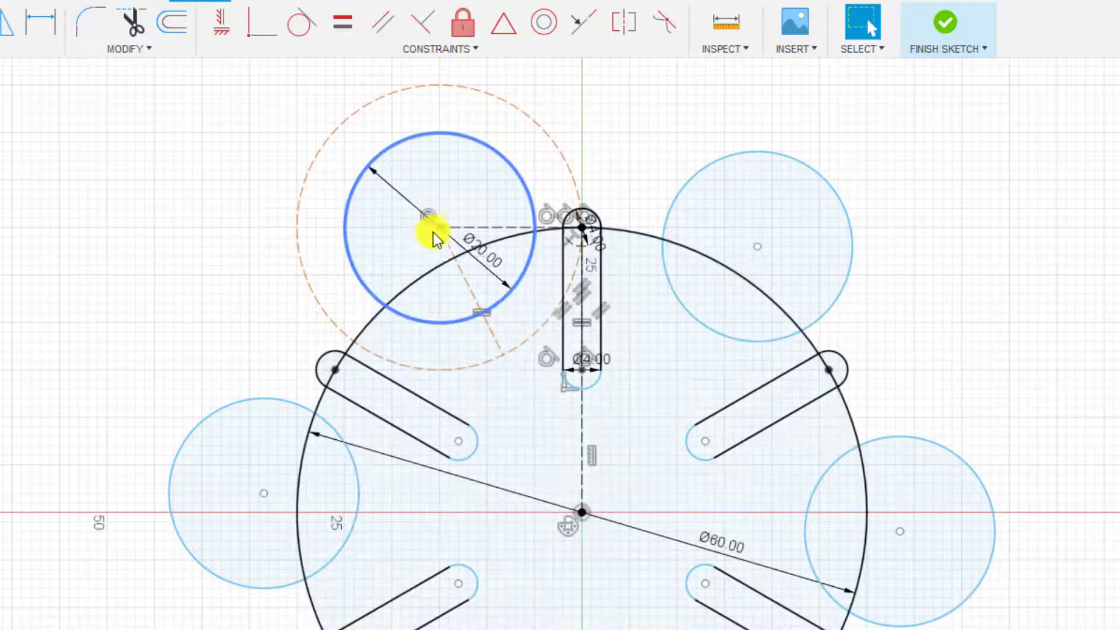
# - Constrain the outer end's centre point of the adjacent upper-left slot to be coincident with the dashed construction circle
pyautogui.click(310, 293)
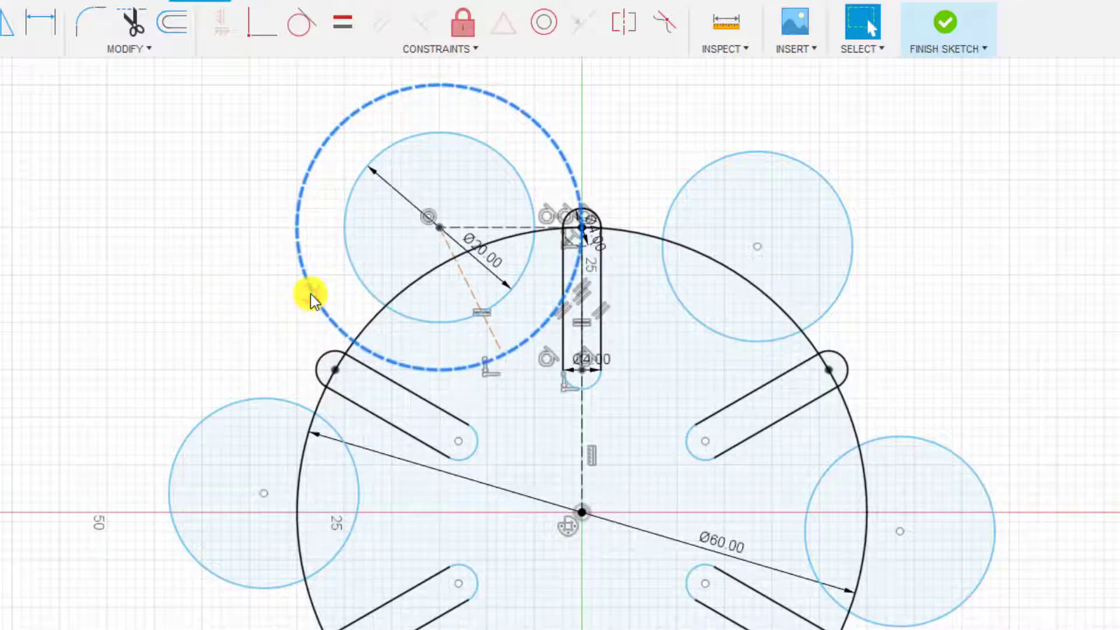
pyautogui.click(335, 370)
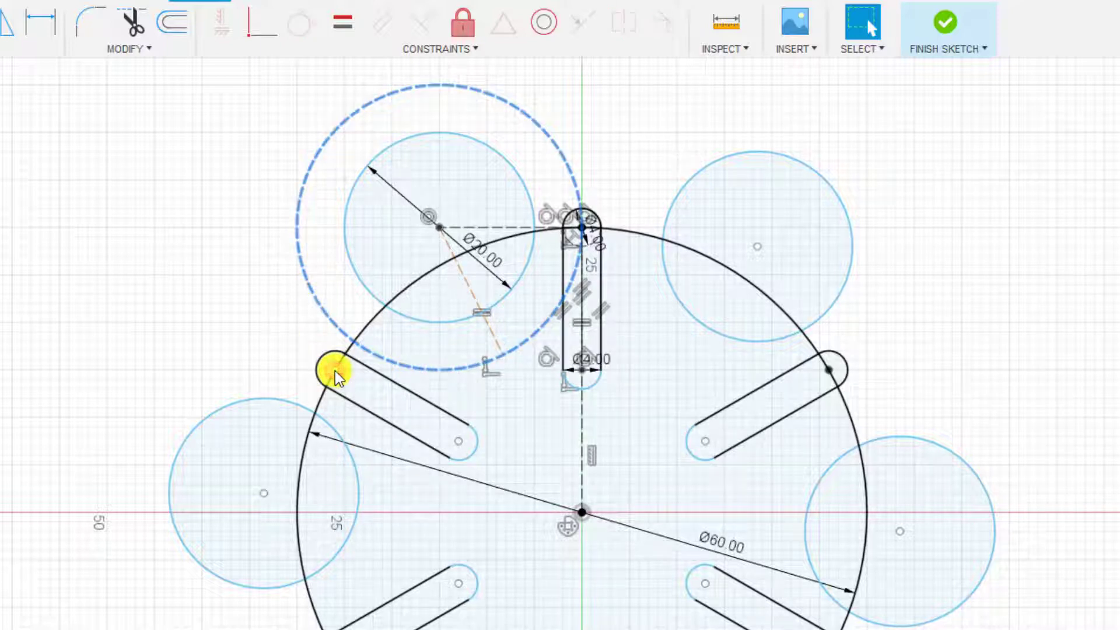
pyautogui.rightClick(335, 370)
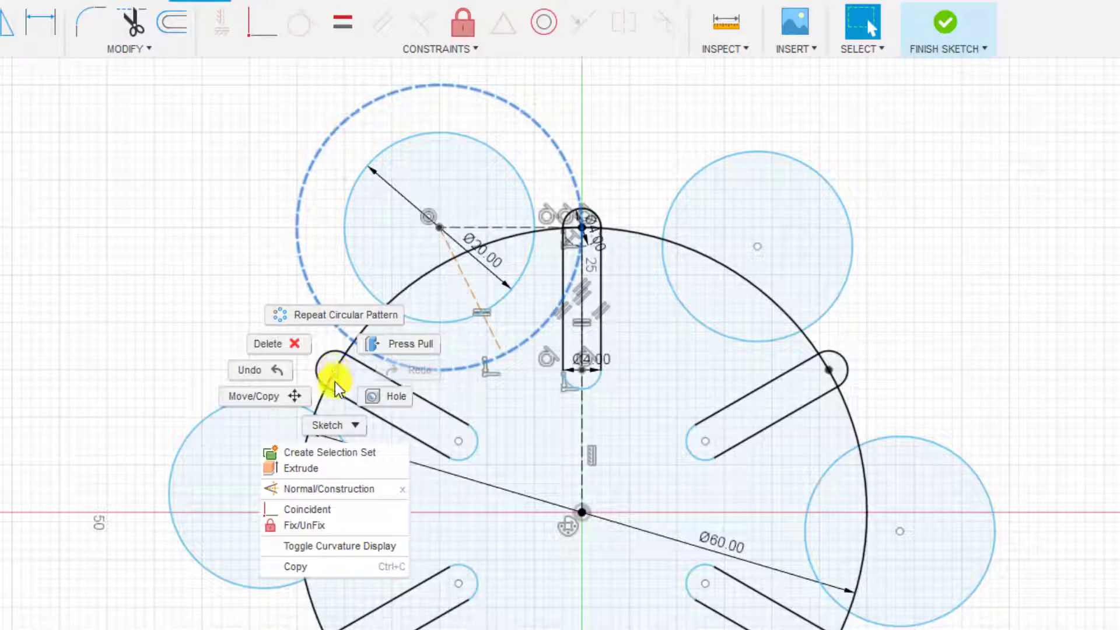
pyautogui.click(307, 509)
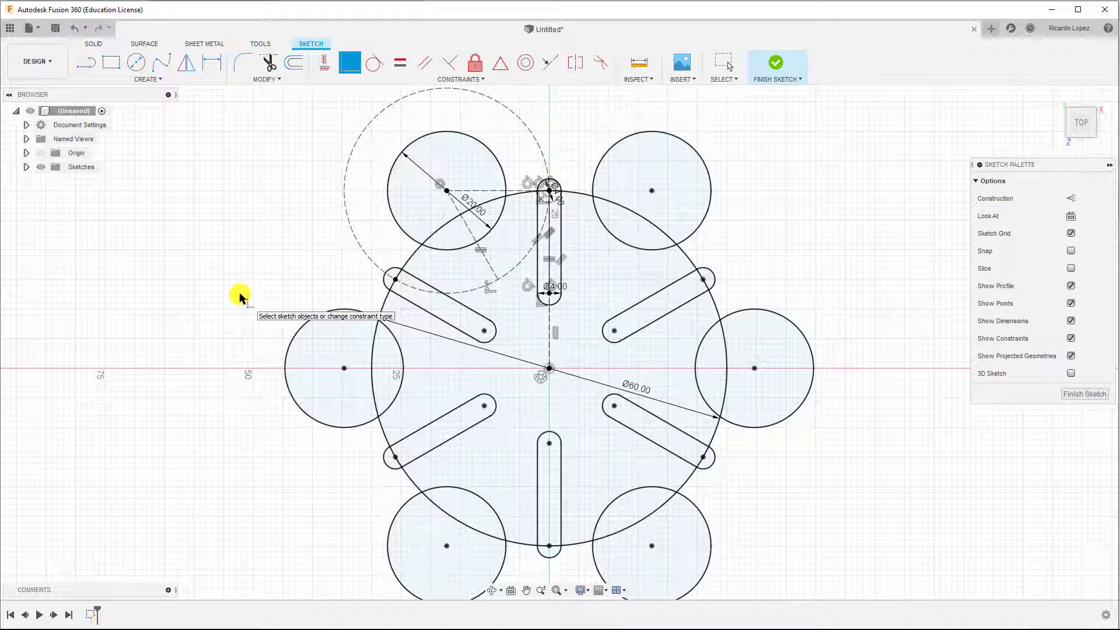
pyautogui.press('Escape')
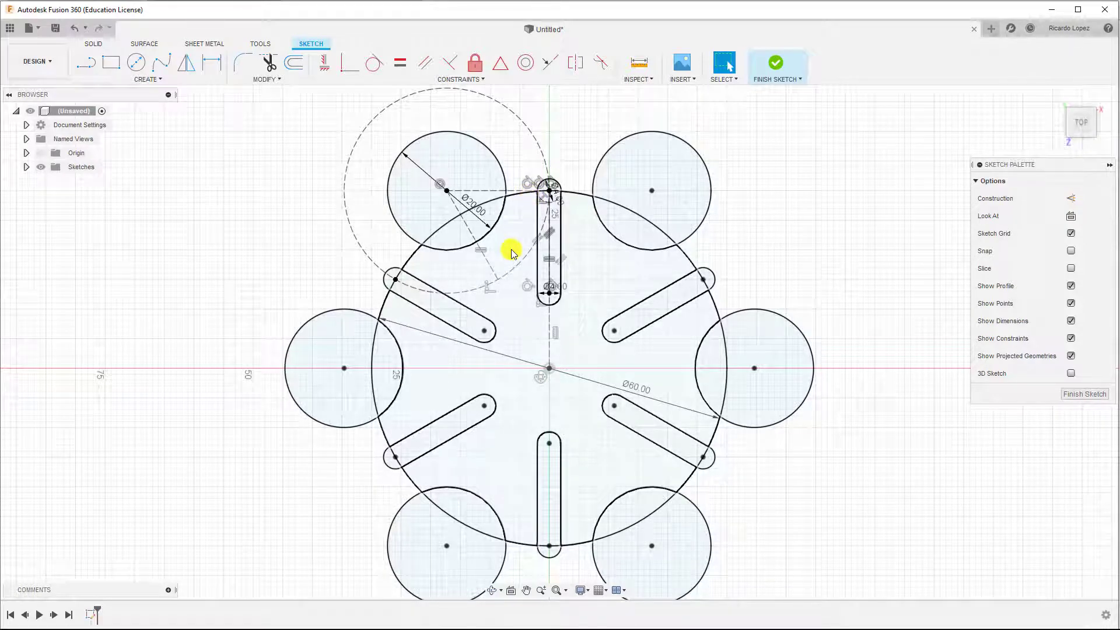
# - Try the patterned small circle at 30 mm diameter
pyautogui.doubleClick(480, 212)
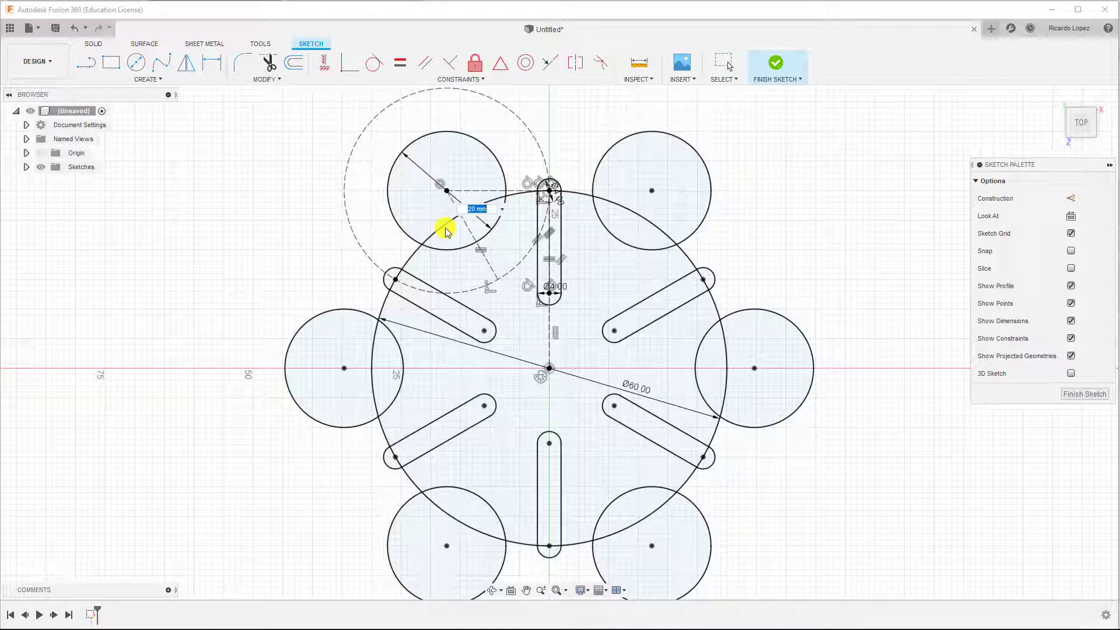
pyautogui.write('30')
pyautogui.press('Return')
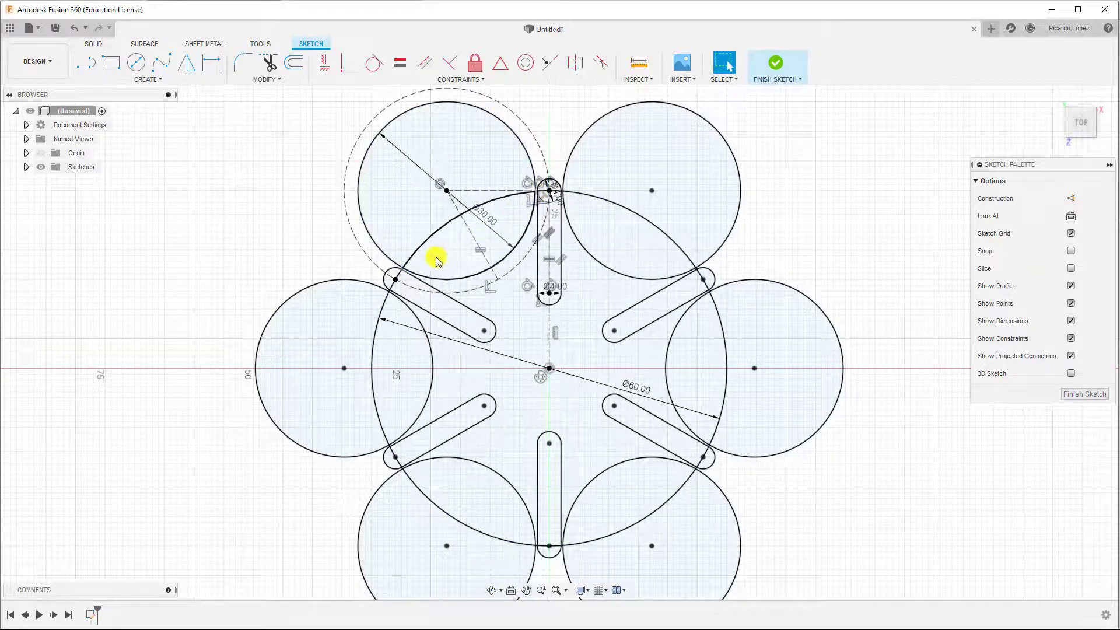
# - Examine the clearance between the enlarged circle and the rounded outer end of the adjacent upper-left slot
pyautogui.scroll(8, 407, 273)
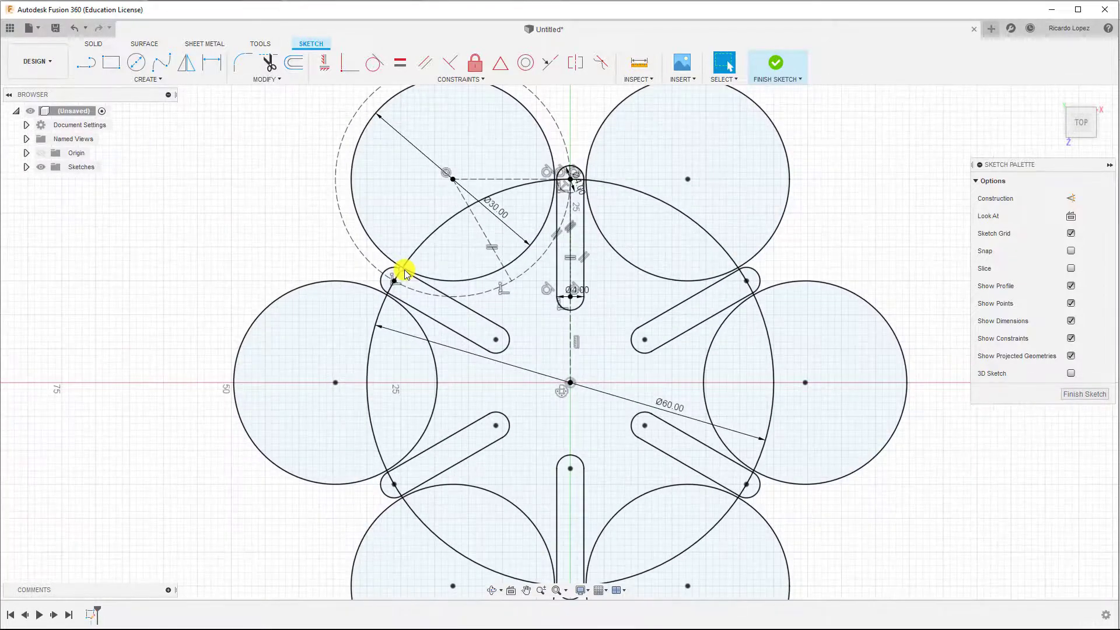
pyautogui.scroll(6, 407, 273)
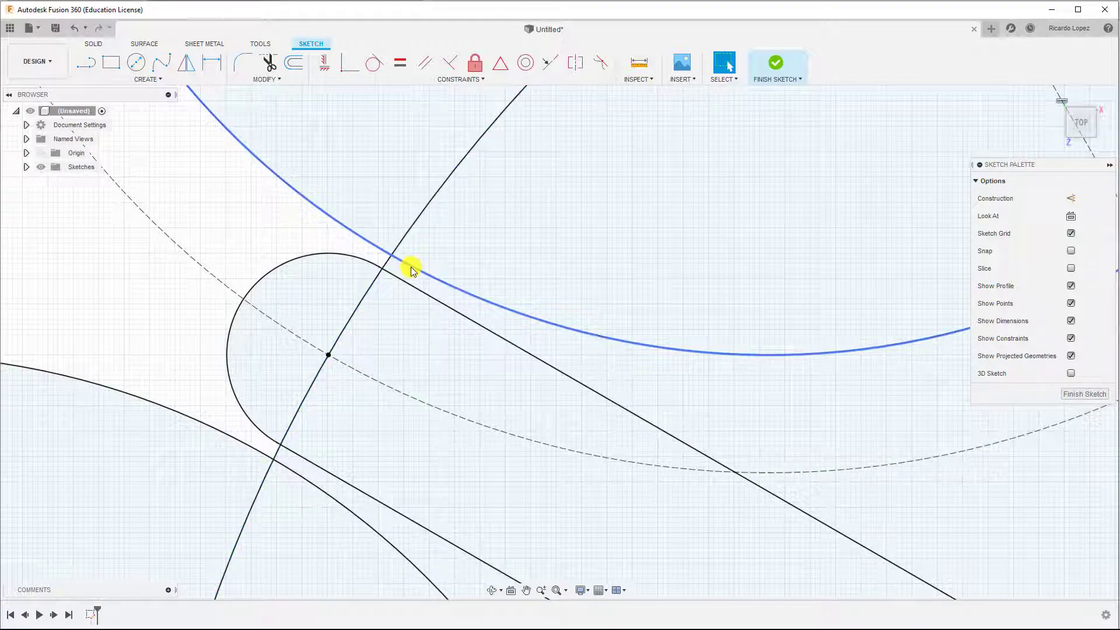
pyautogui.scroll(-2, 410, 269)
pyautogui.scroll(-2, 410, 269)
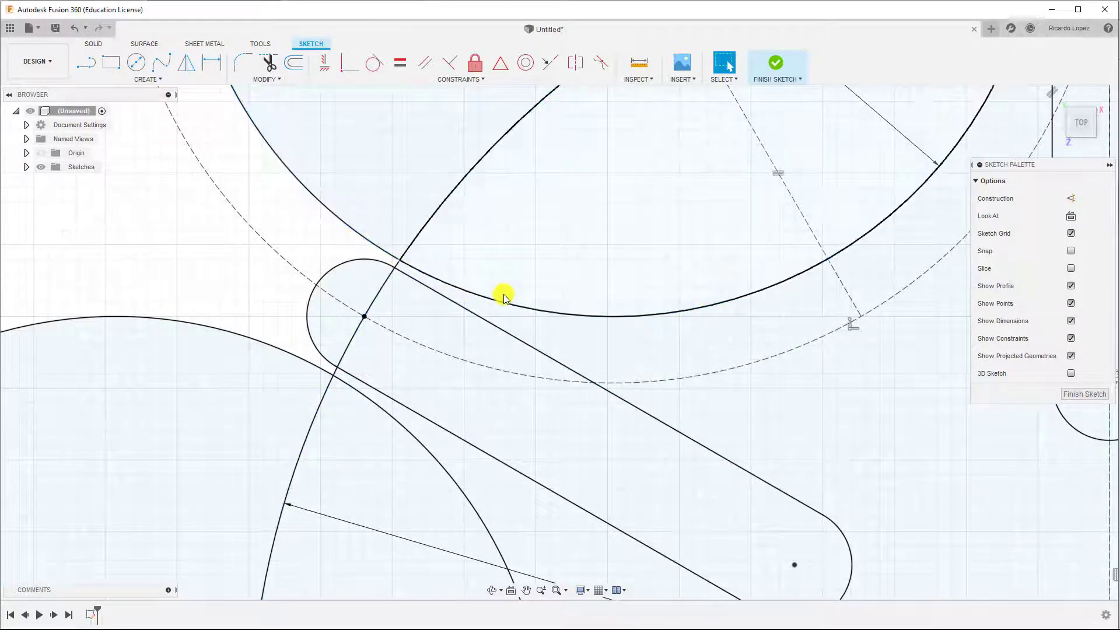
pyautogui.scroll(-2, 505, 298)
pyautogui.scroll(-4, 503, 296)
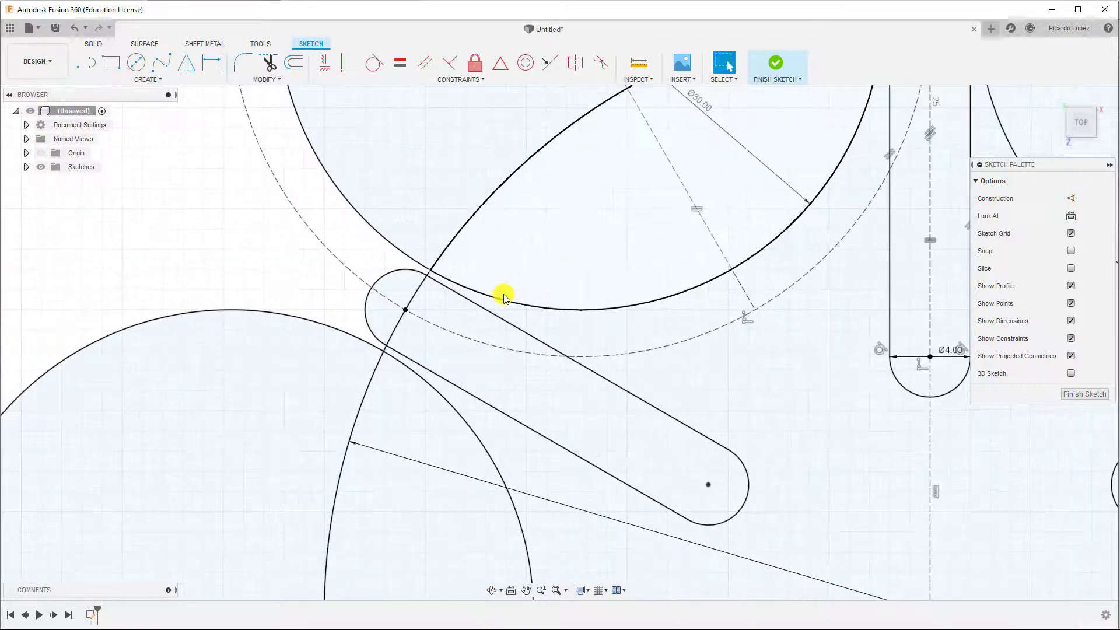
pyautogui.scroll(-3, 450, 281)
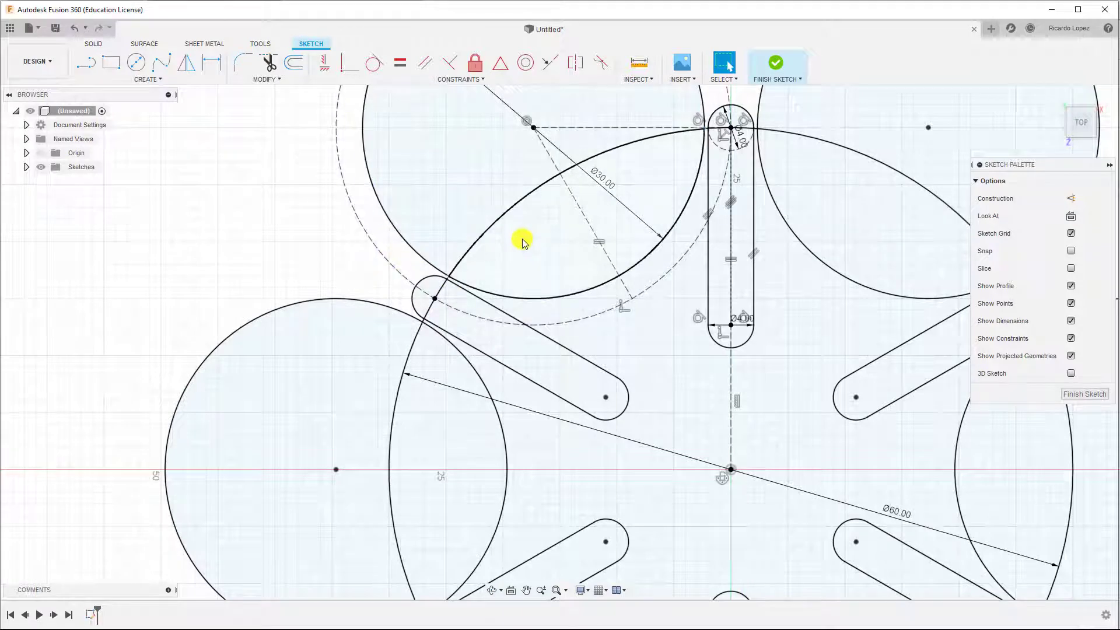
# - Set the patterned small circle's diameter to 28 mm
pyautogui.moveTo(545, 230); pyautogui.dragTo(442, 260, button='middle')
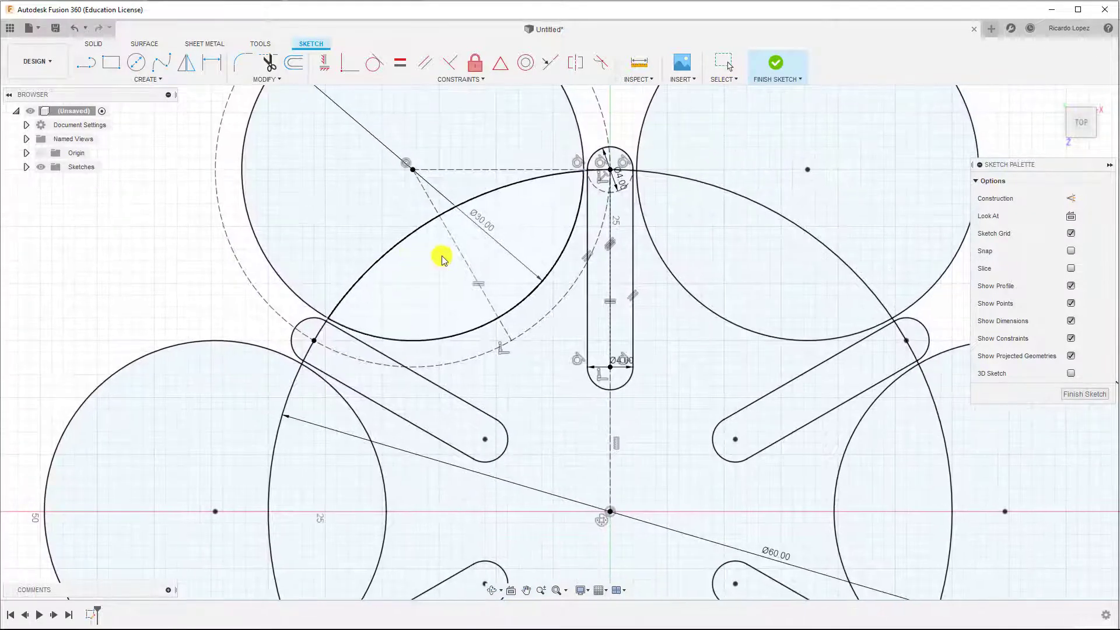
pyautogui.doubleClick(484, 222)
pyautogui.write('2')
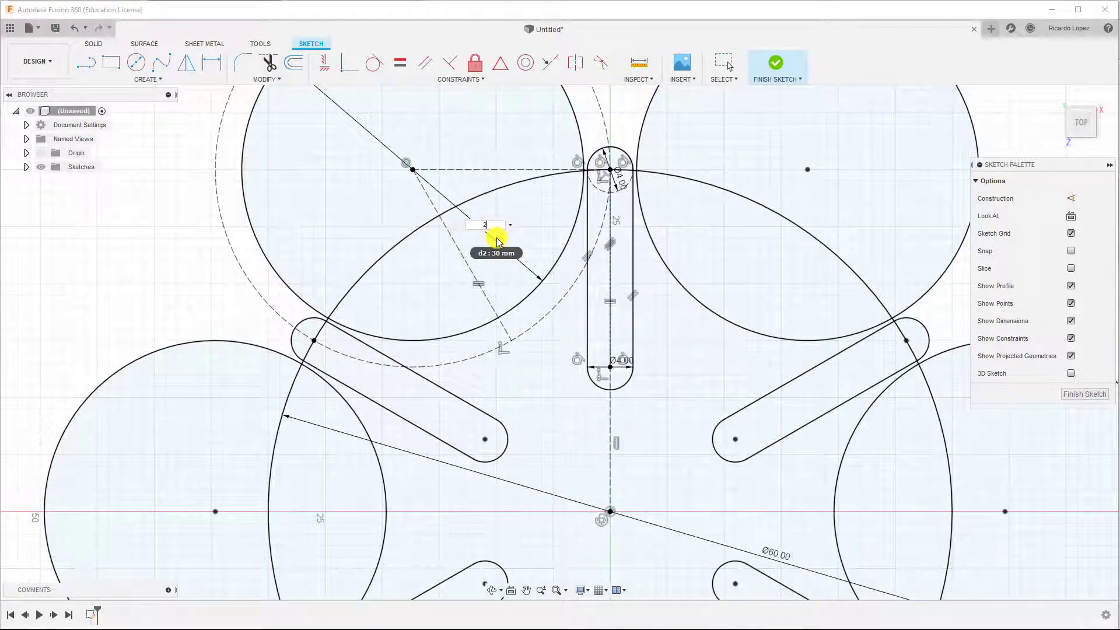
pyautogui.write('8')
pyautogui.press('Return')
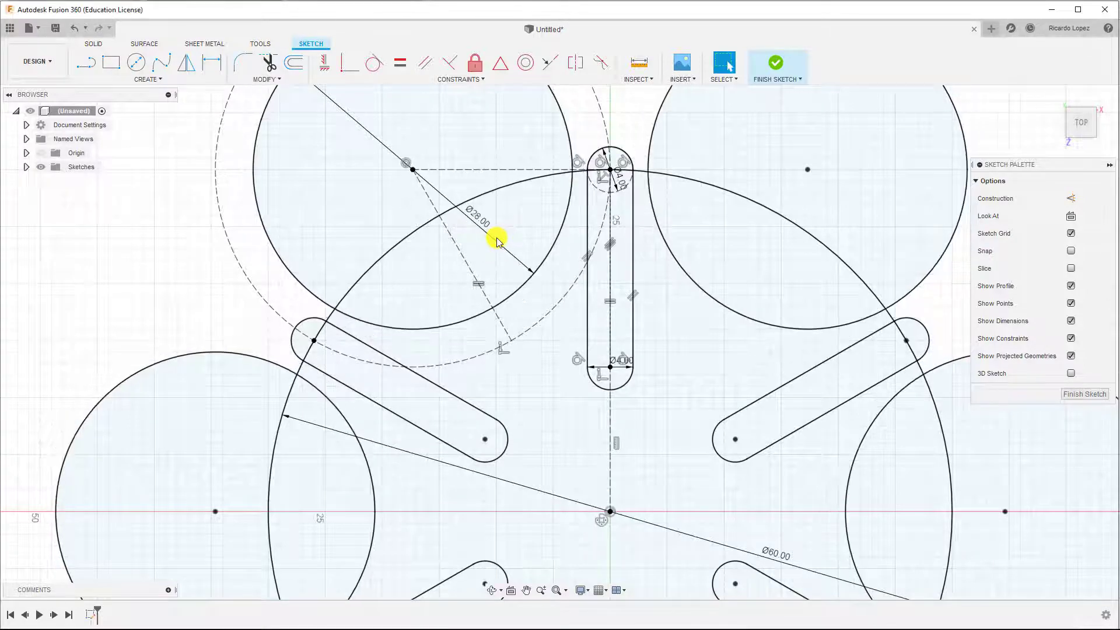
pyautogui.scroll(-4, 496, 241)
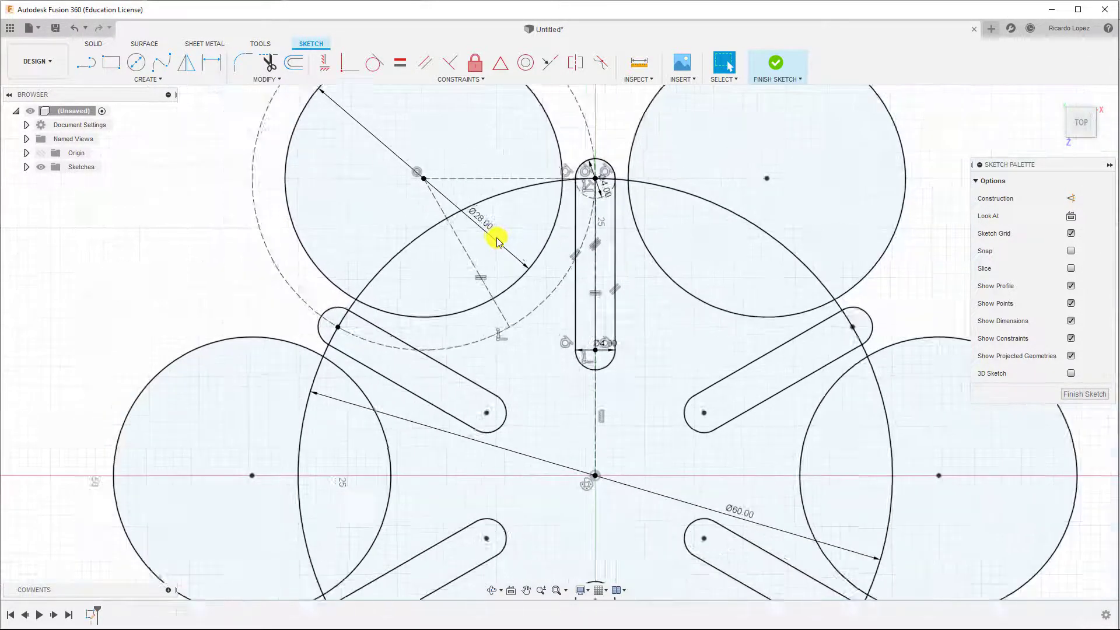
pyautogui.scroll(-2, 497, 241)
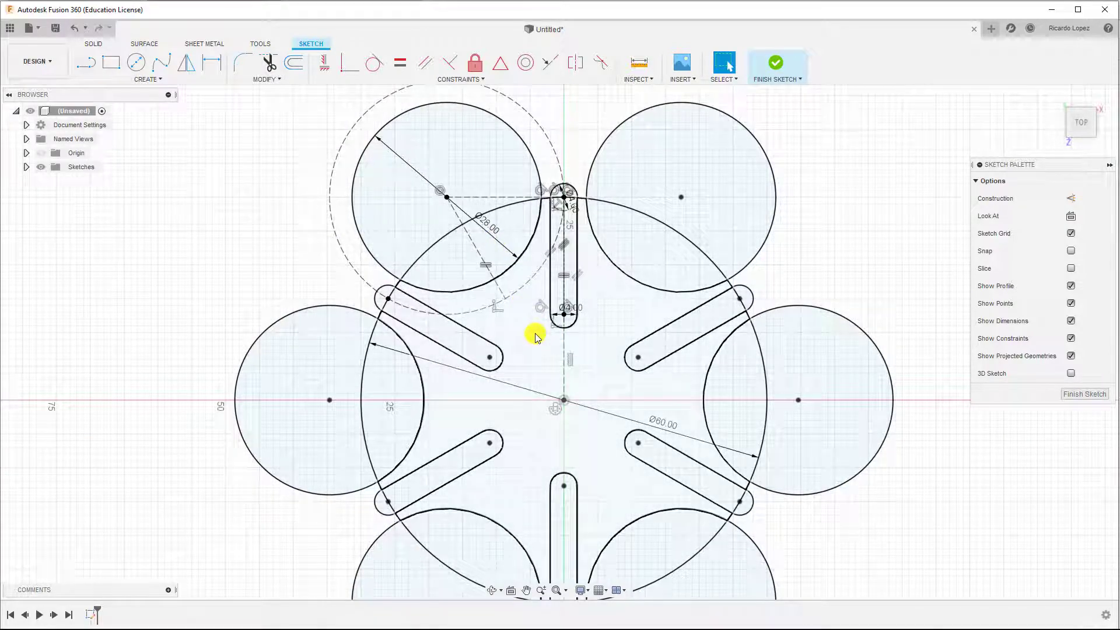
# - Sketch a 7 mm diameter circle at the centre of the Geneva wheel
pyautogui.moveTo(530, 327); pyautogui.dragTo(468, 221, button='middle')
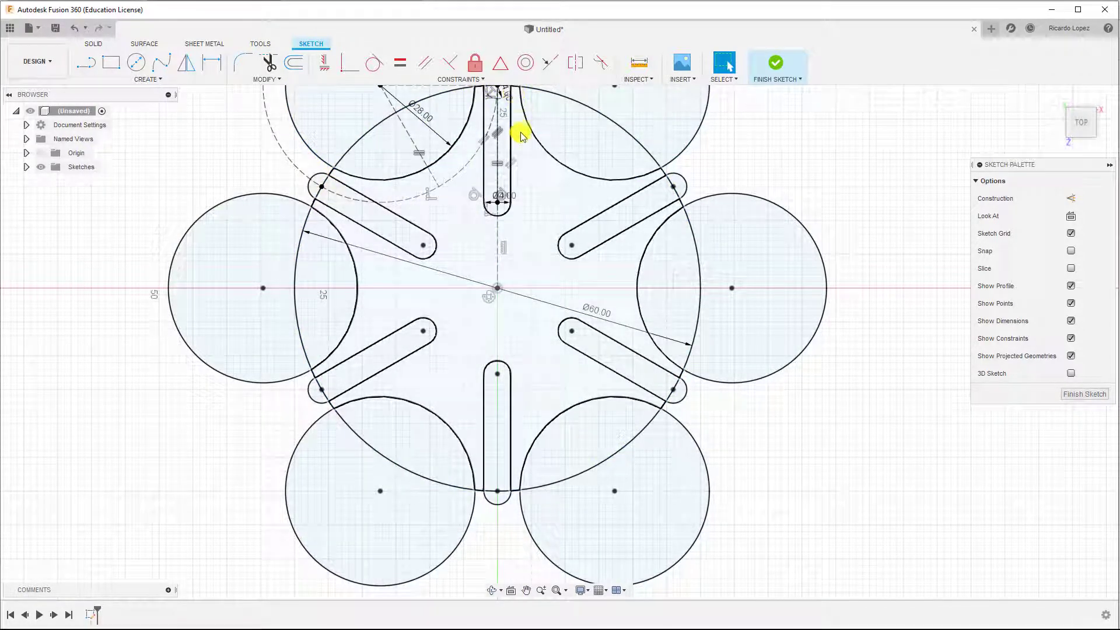
pyautogui.moveTo(529, 185)
pyautogui.mouseDown(button='middle')
pyautogui.moveTo(545, 210)
pyautogui.moveTo(564, 215)
pyautogui.mouseUp(button='middle')
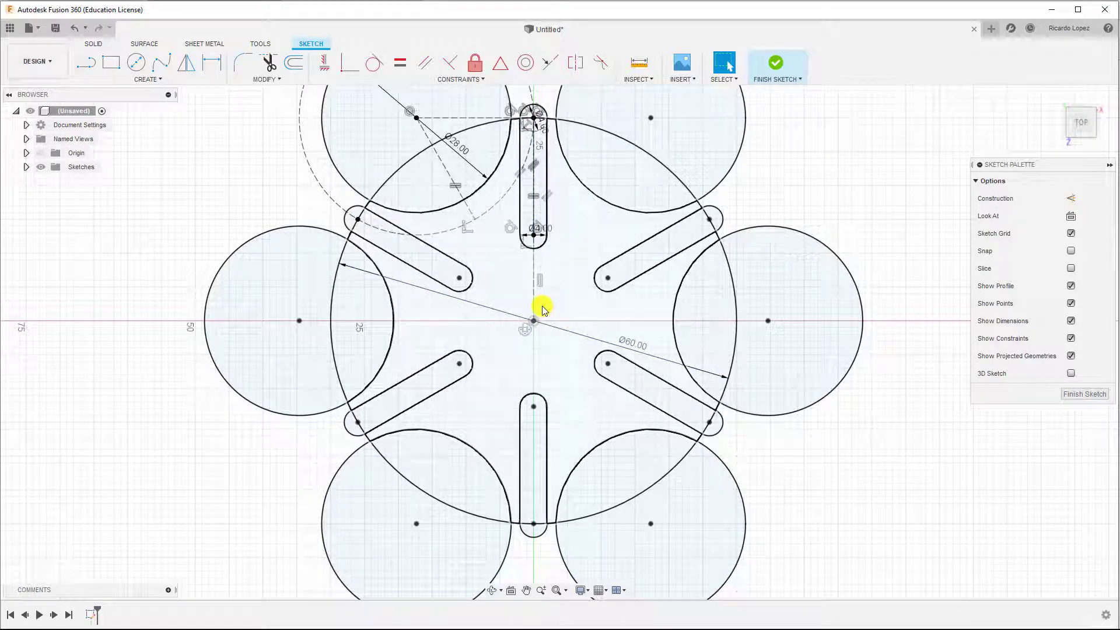
pyautogui.press('c')
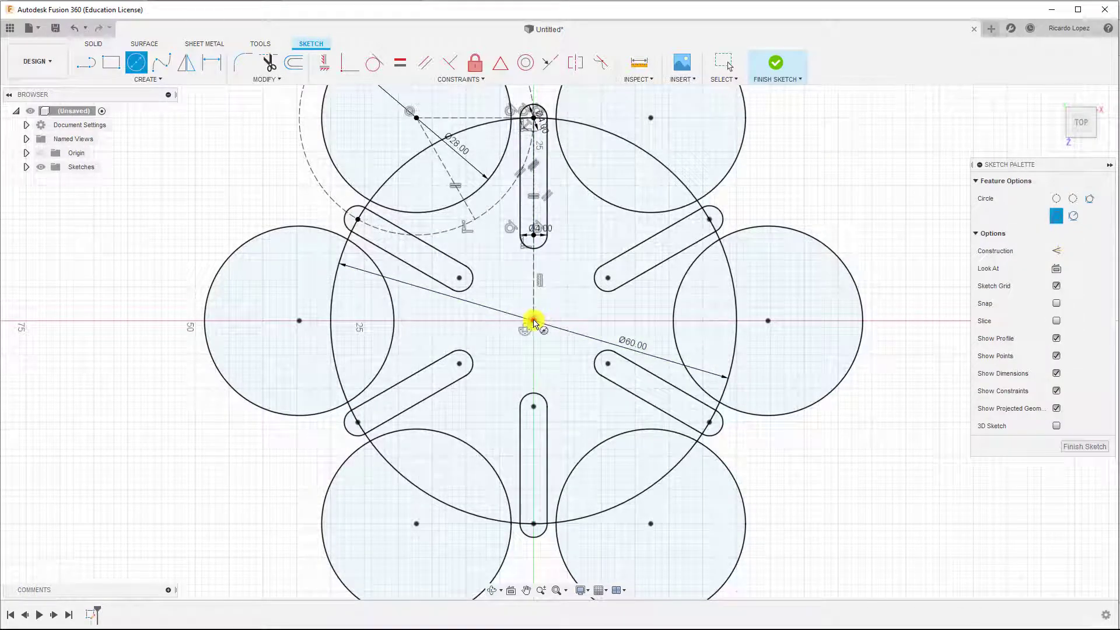
pyautogui.click(534, 321)
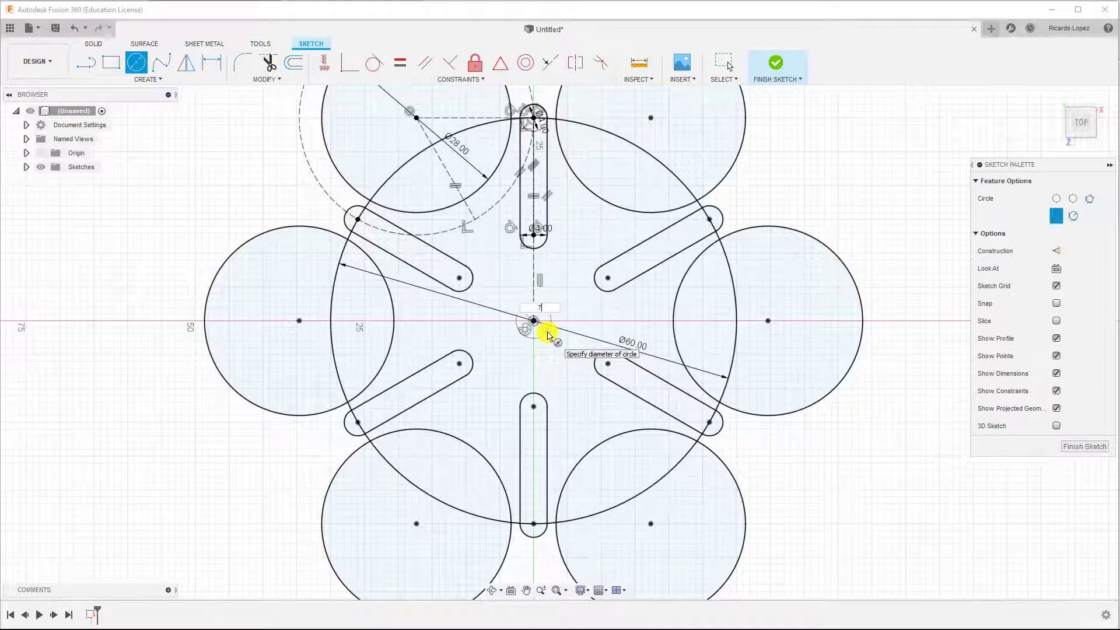
pyautogui.press('Tab')
pyautogui.press('Return')
pyautogui.press('Escape')
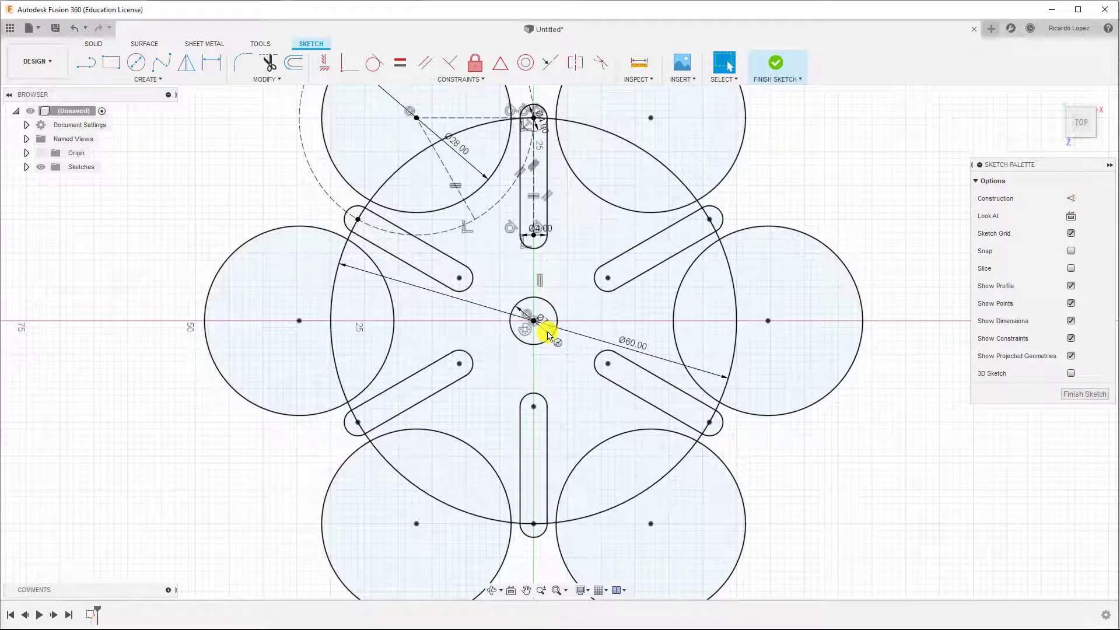
# - Finish the sketch and extrude the central Geneva wheel profile 5 mm as a new body
pyautogui.click(778, 62)
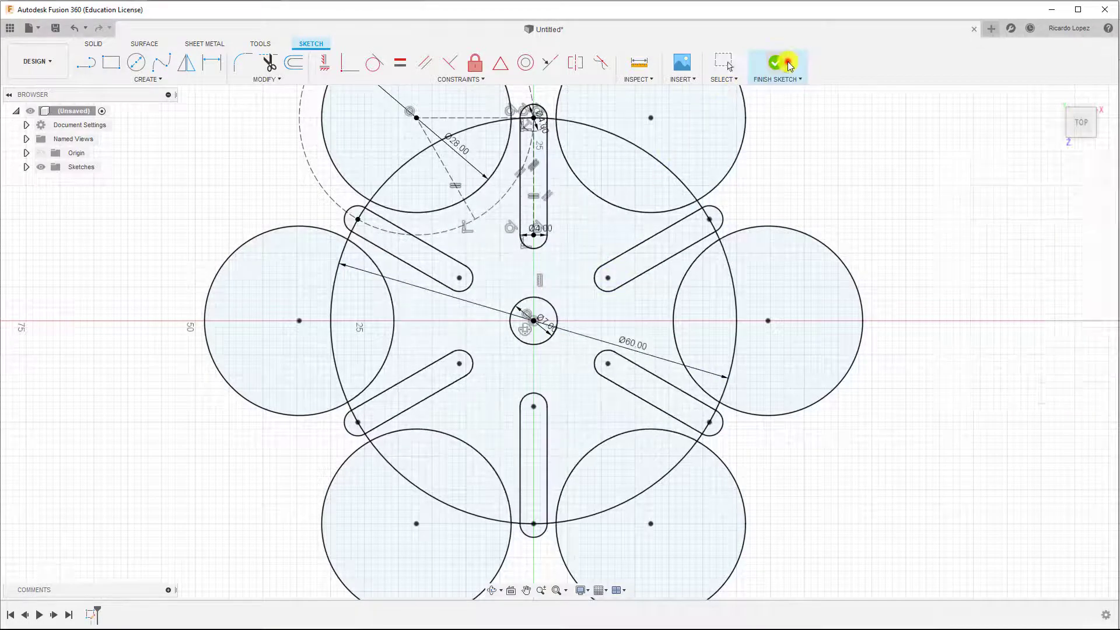
pyautogui.click(1050, 99)
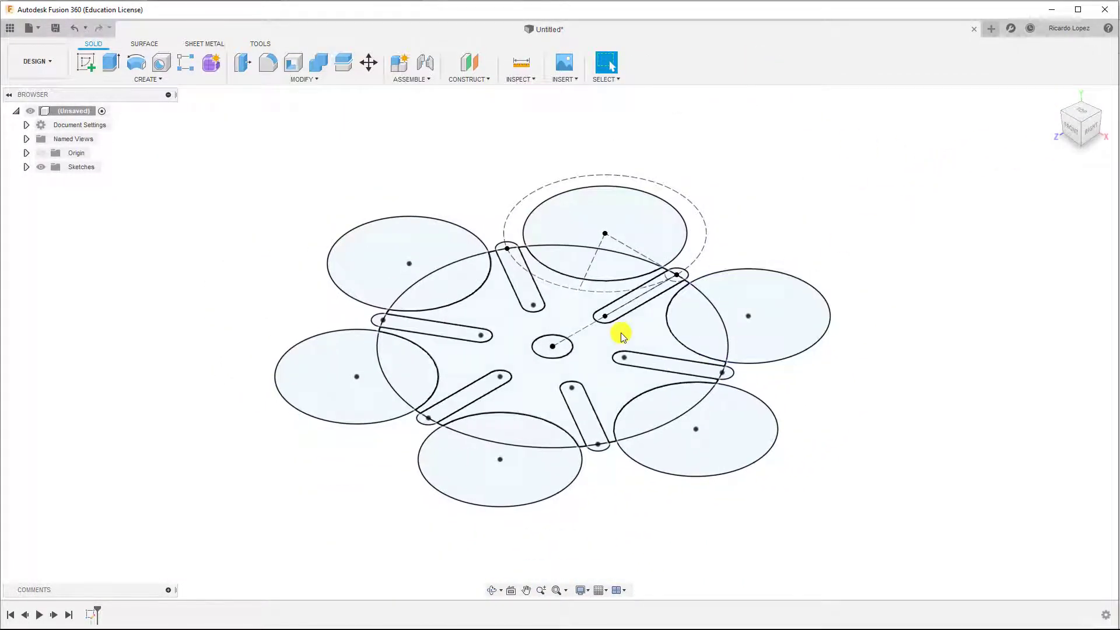
pyautogui.click(622, 337)
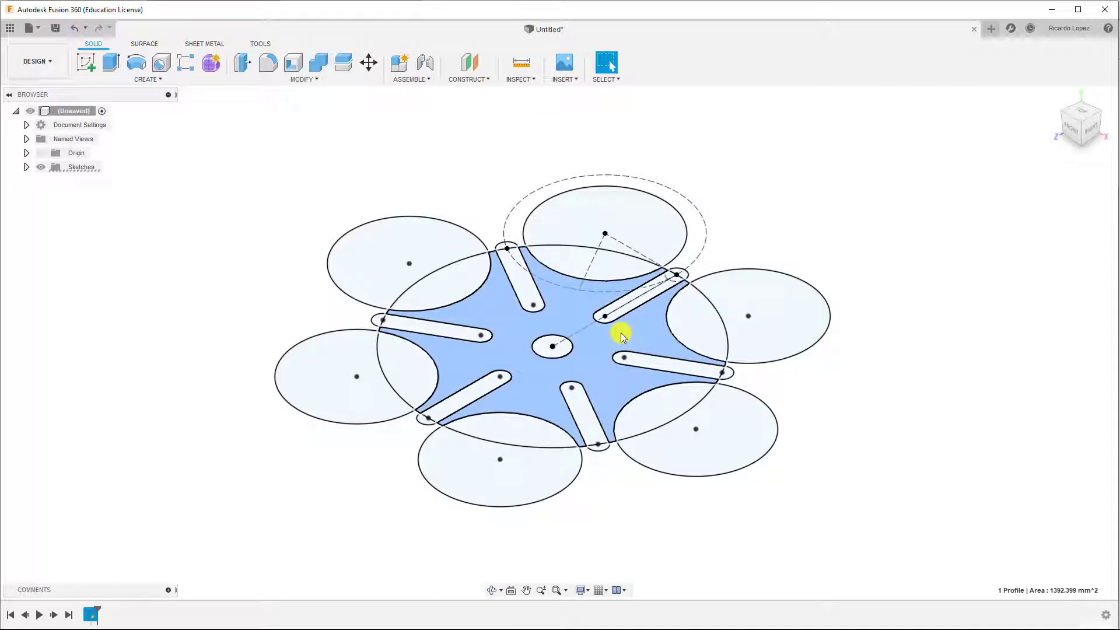
pyautogui.press('e')
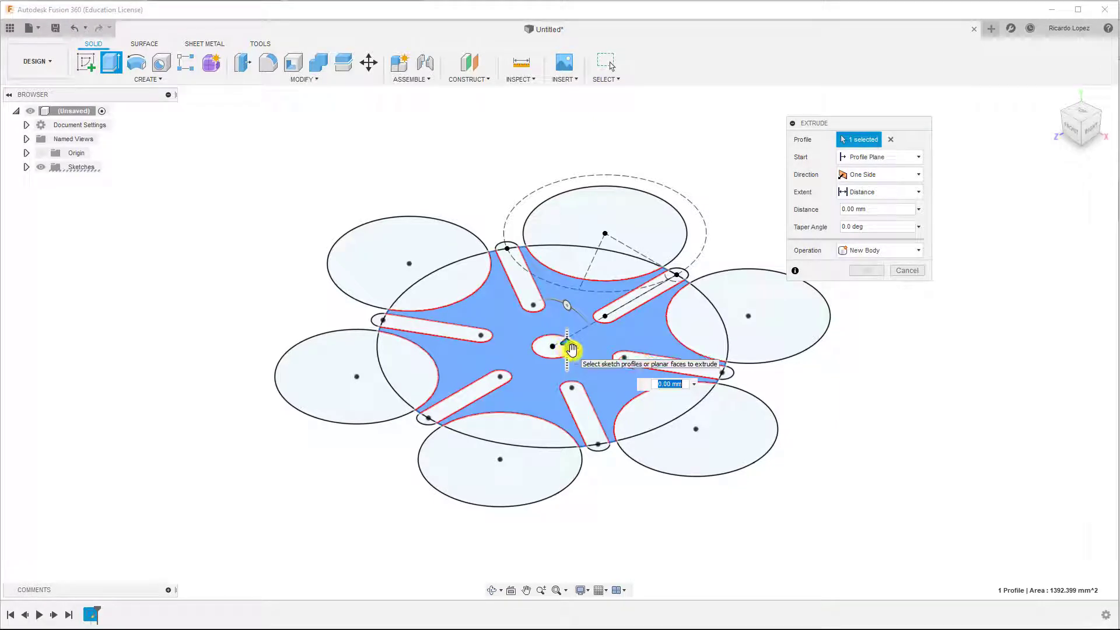
pyautogui.write('5')
pyautogui.press('Return')
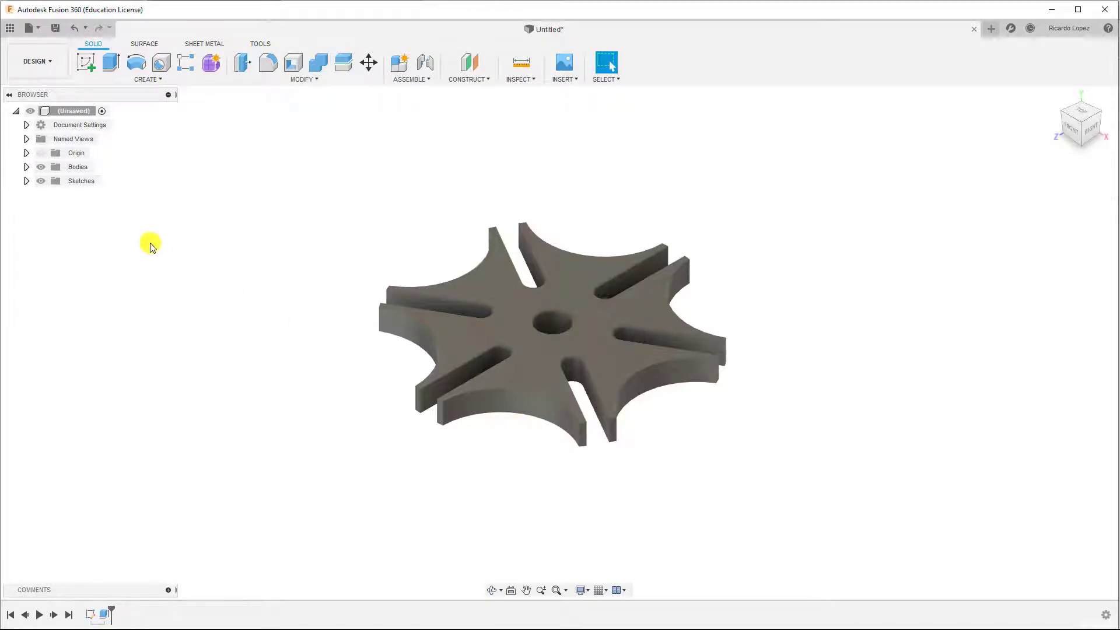
# - Reopen the wheel sketch, try the patterned arc circle at 25 mm diameter, and check the resulting body with the sketch hidden
pyautogui.click(26, 181)
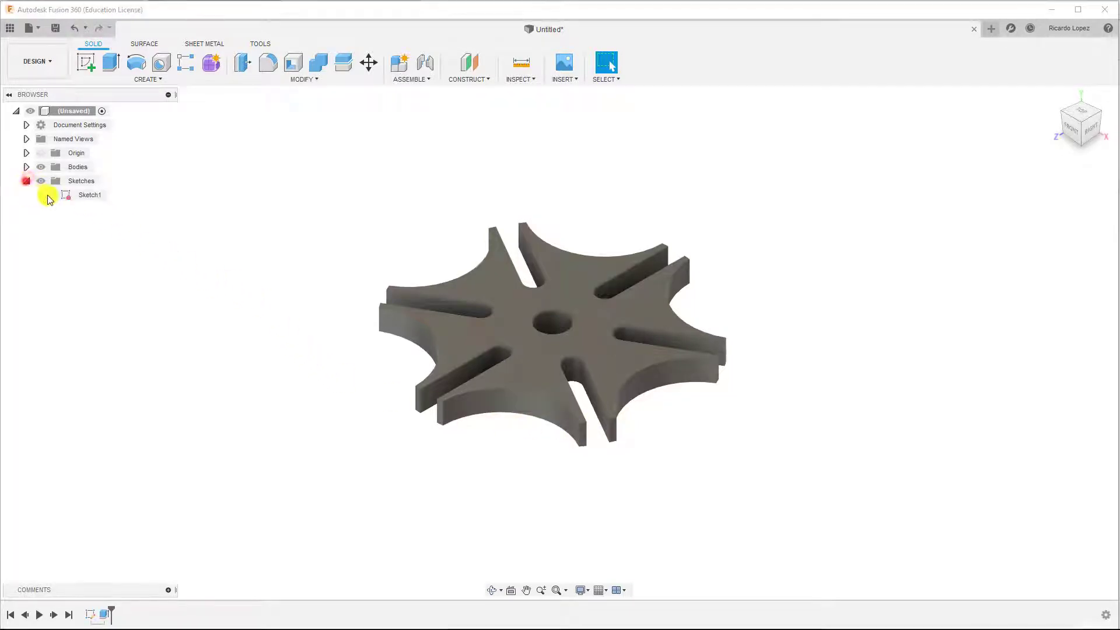
pyautogui.rightClick(60, 196)
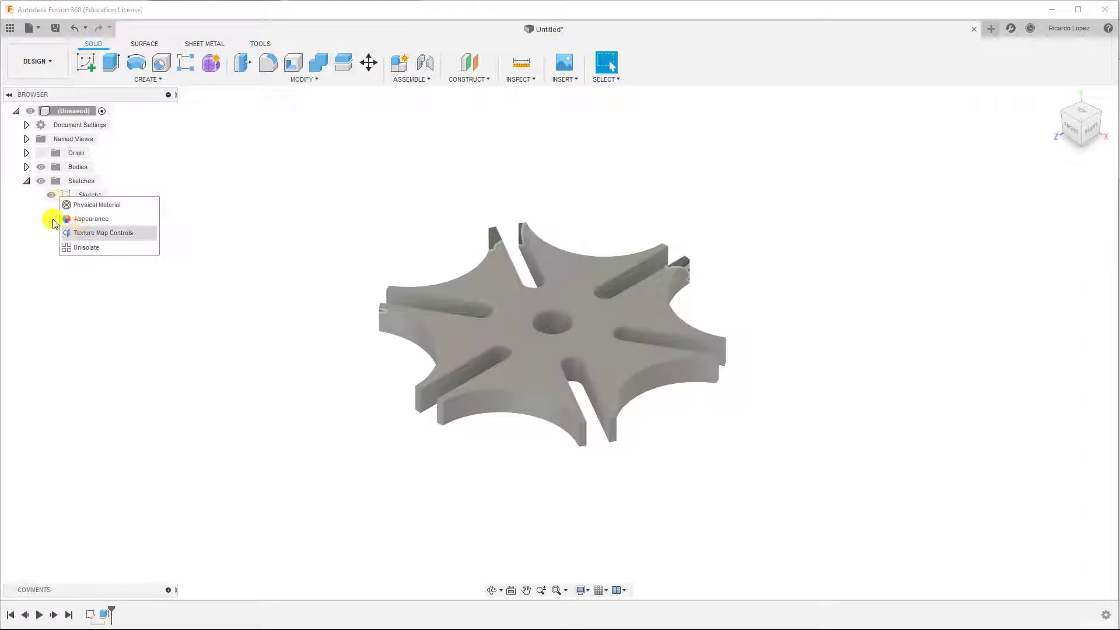
pyautogui.click(49, 196)
pyautogui.click(50, 196)
pyautogui.click(50, 195)
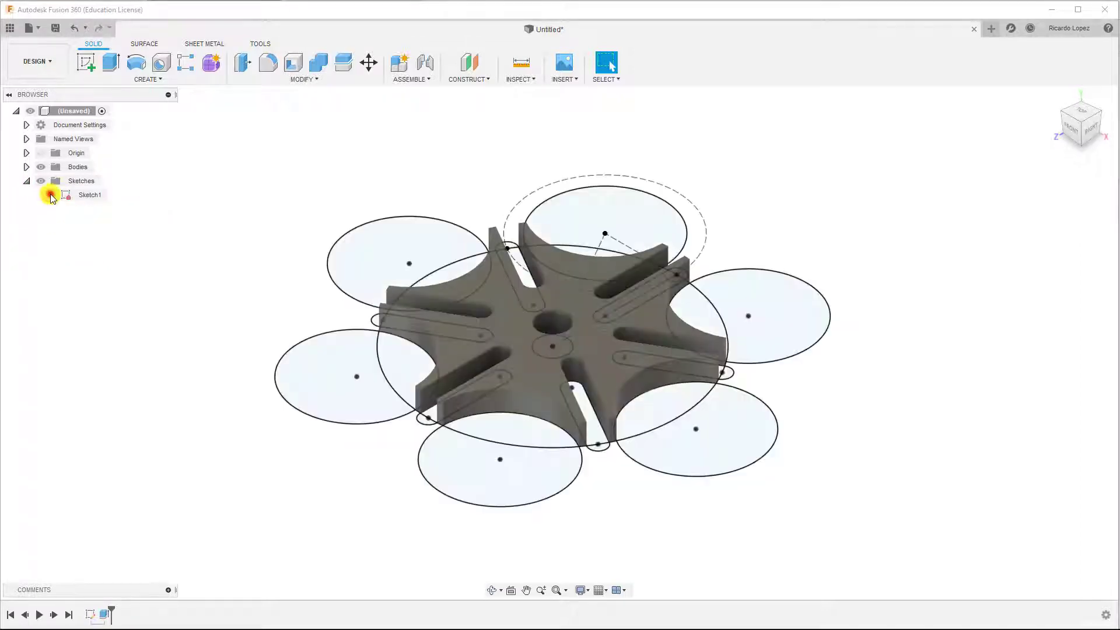
pyautogui.rightClick(69, 197)
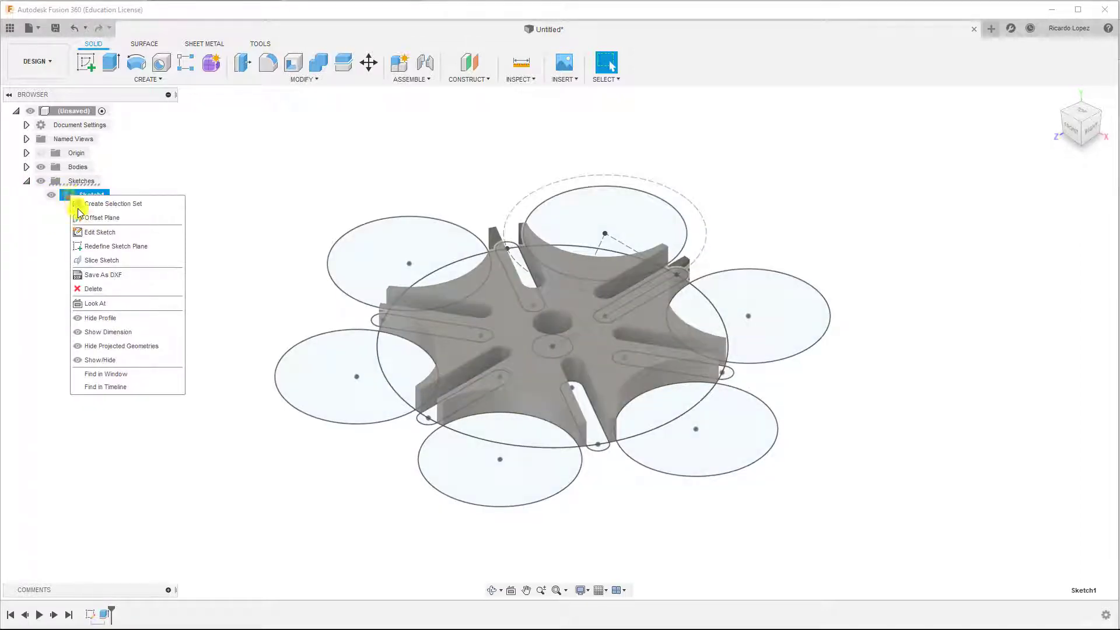
pyautogui.click(100, 233)
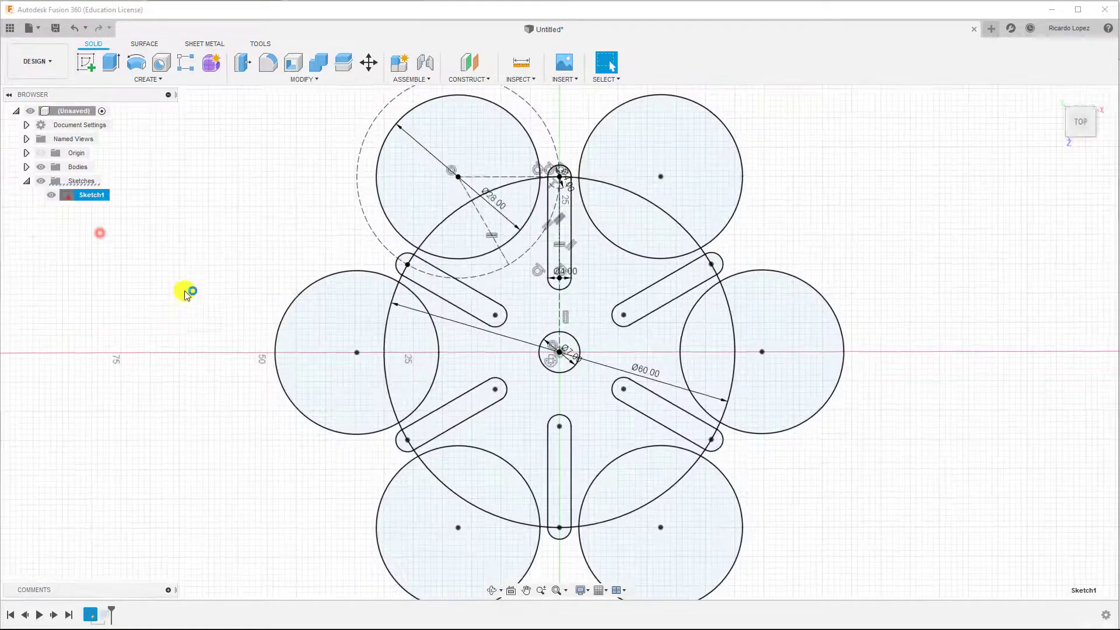
pyautogui.doubleClick(497, 204)
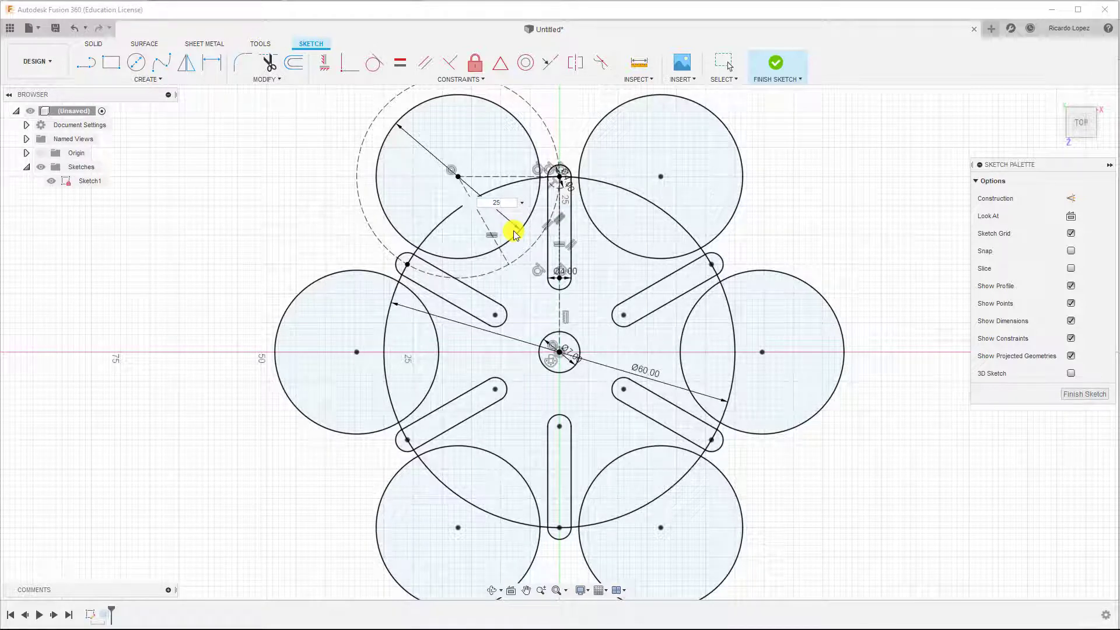
pyautogui.press('Return')
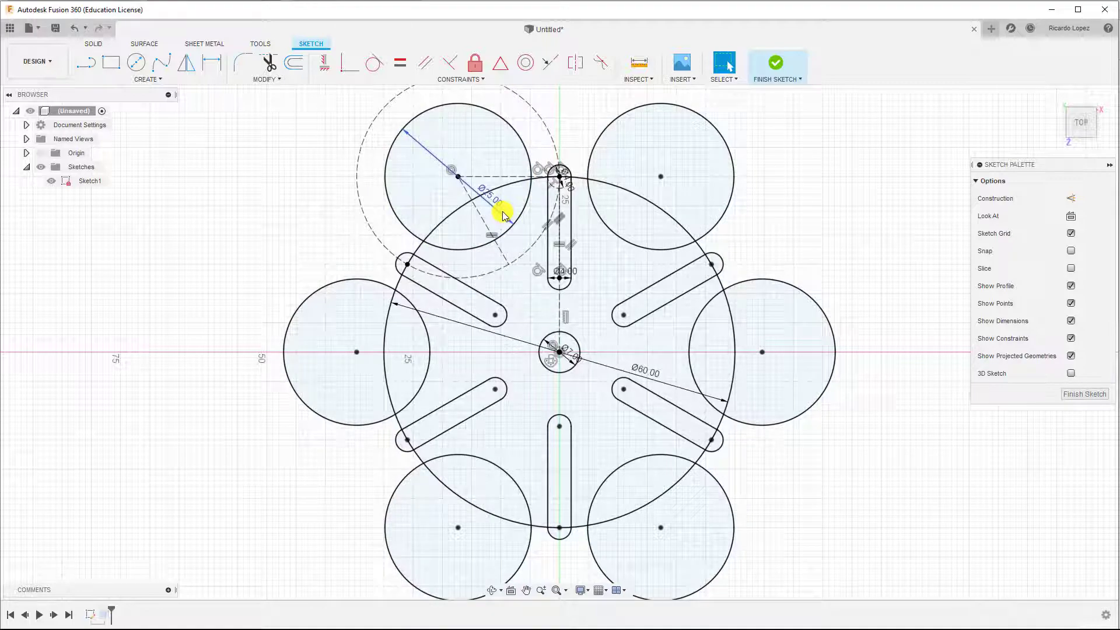
pyautogui.click(787, 66)
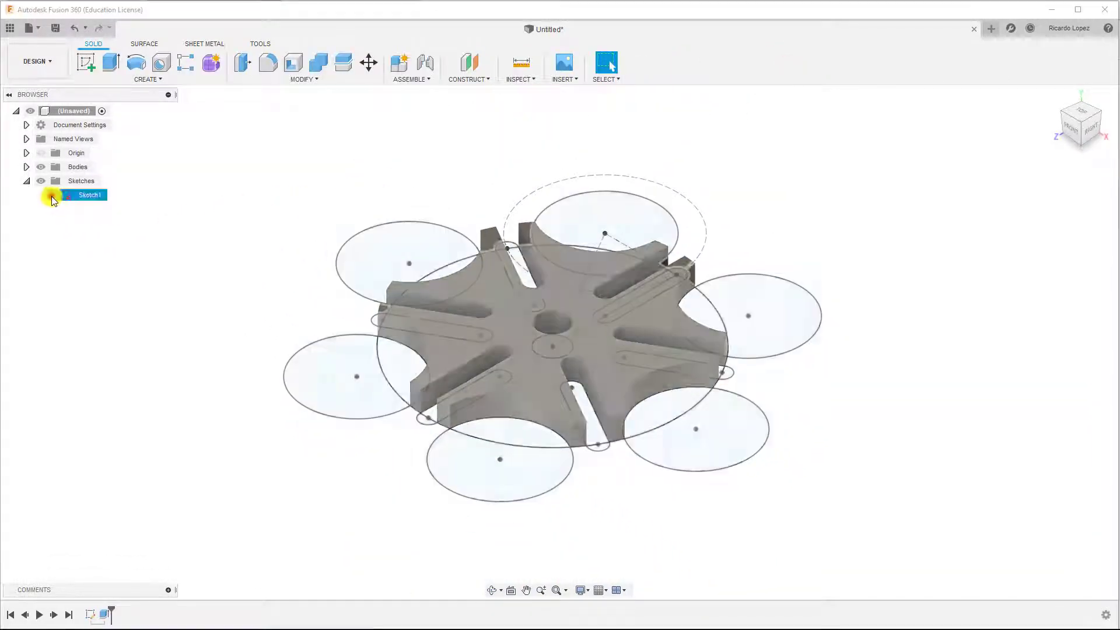
pyautogui.click(52, 195)
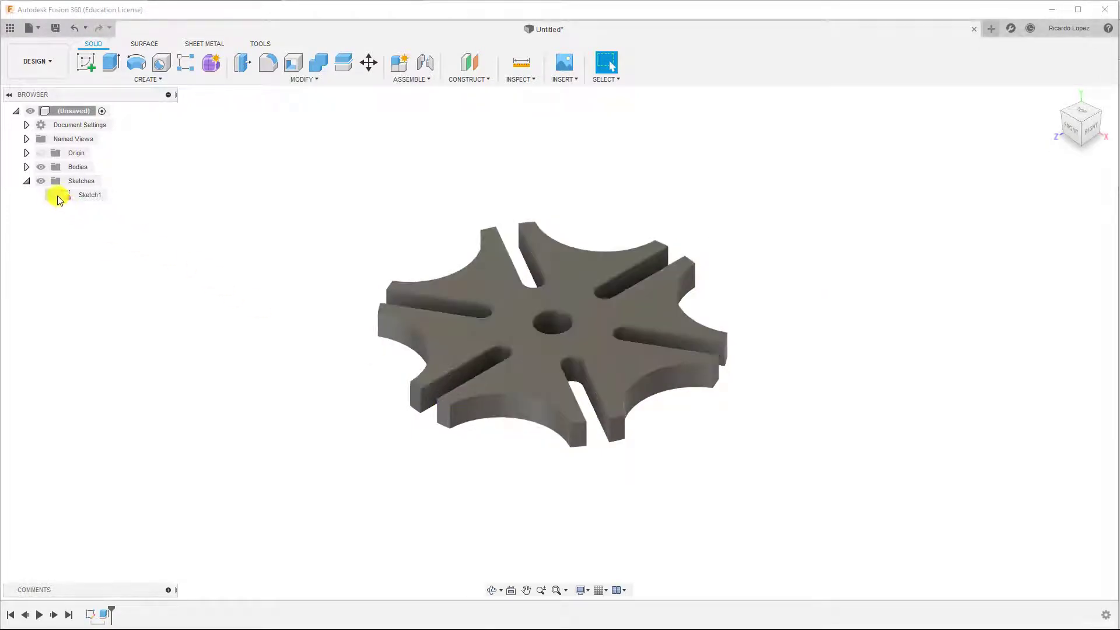
# - Edit the wheel sketch again and return the patterned arc circle's diameter to 28 mm
pyautogui.click(53, 195)
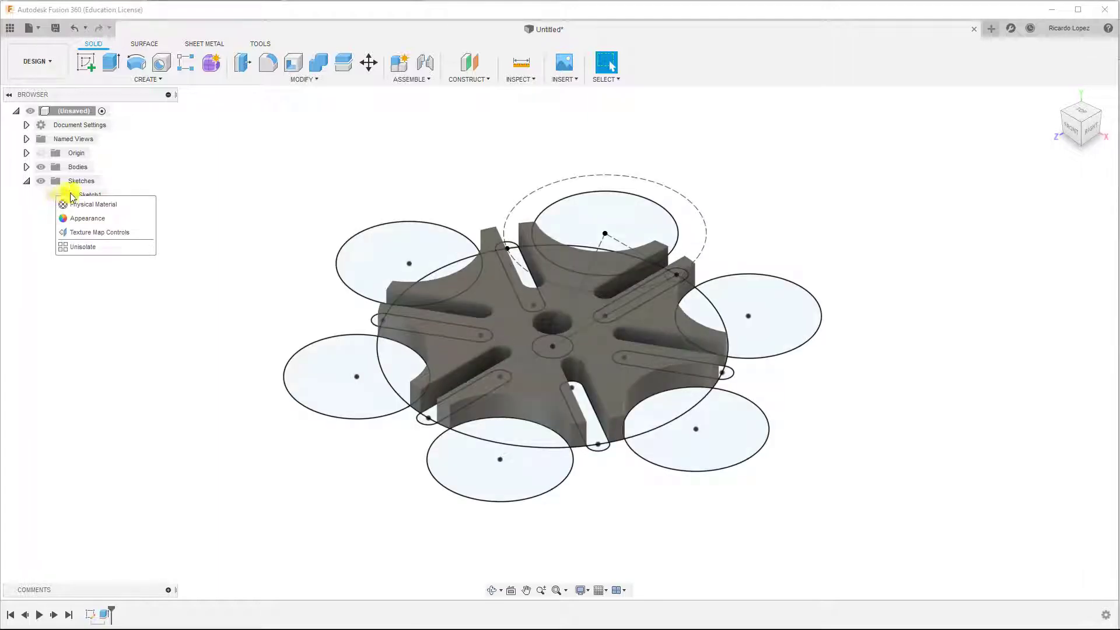
pyautogui.rightClick(82, 194)
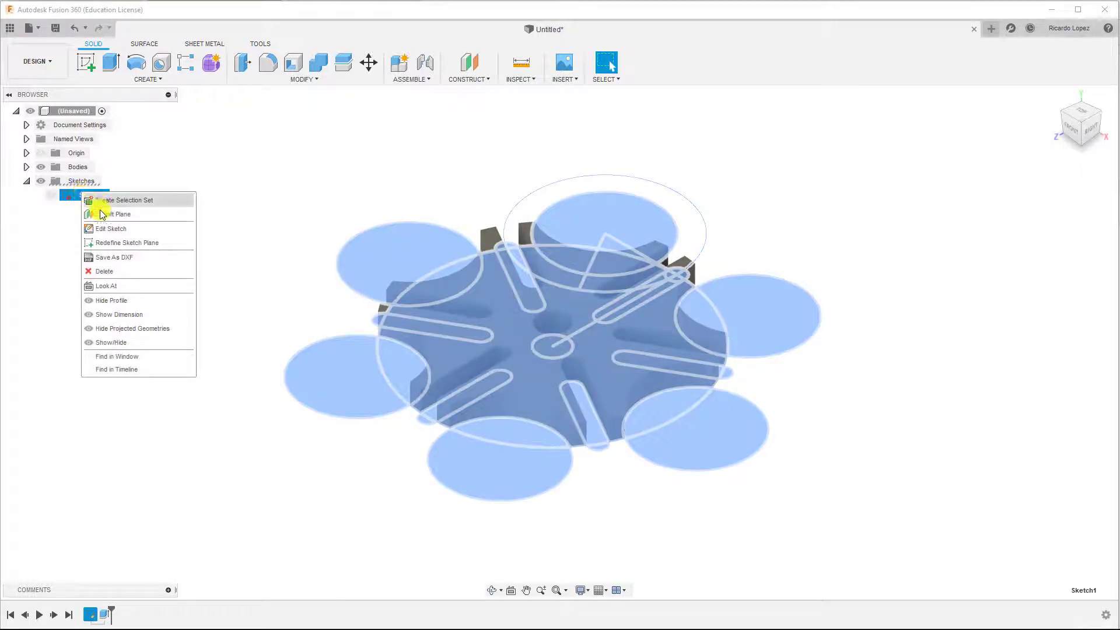
pyautogui.click(108, 228)
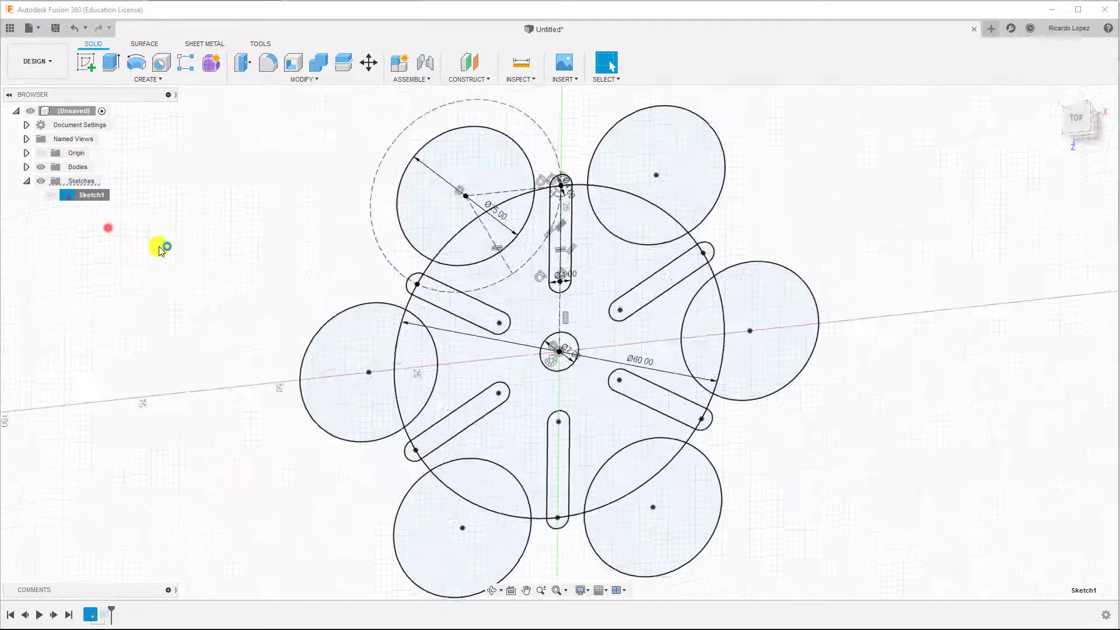
pyautogui.click(489, 193)
pyautogui.doubleClick(494, 201)
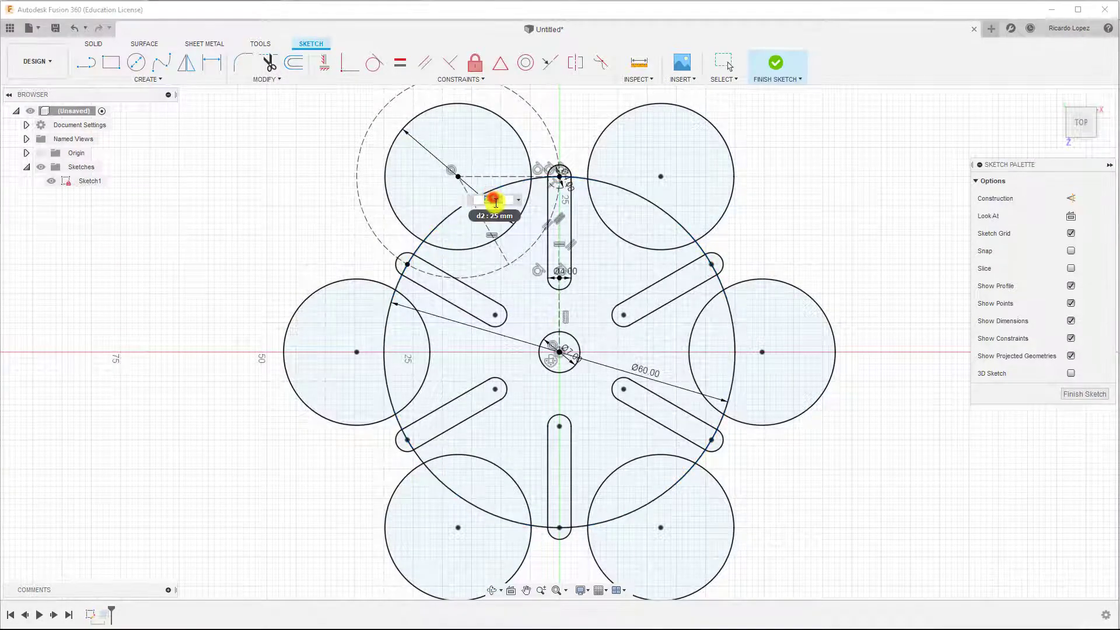
pyautogui.write('28')
pyautogui.press('Return')
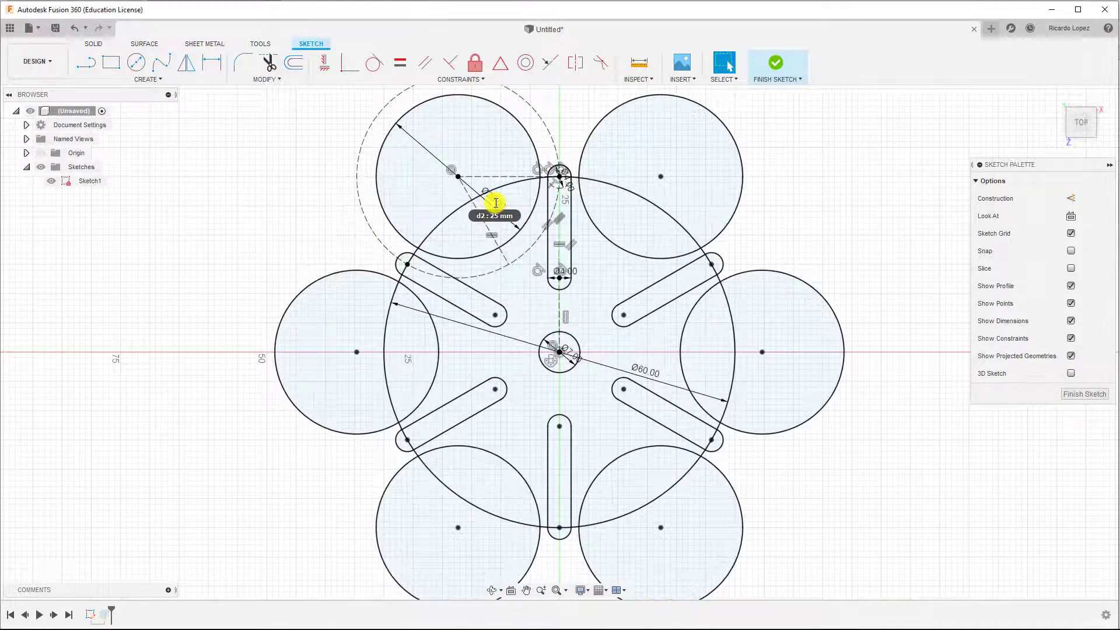
pyautogui.click(776, 62)
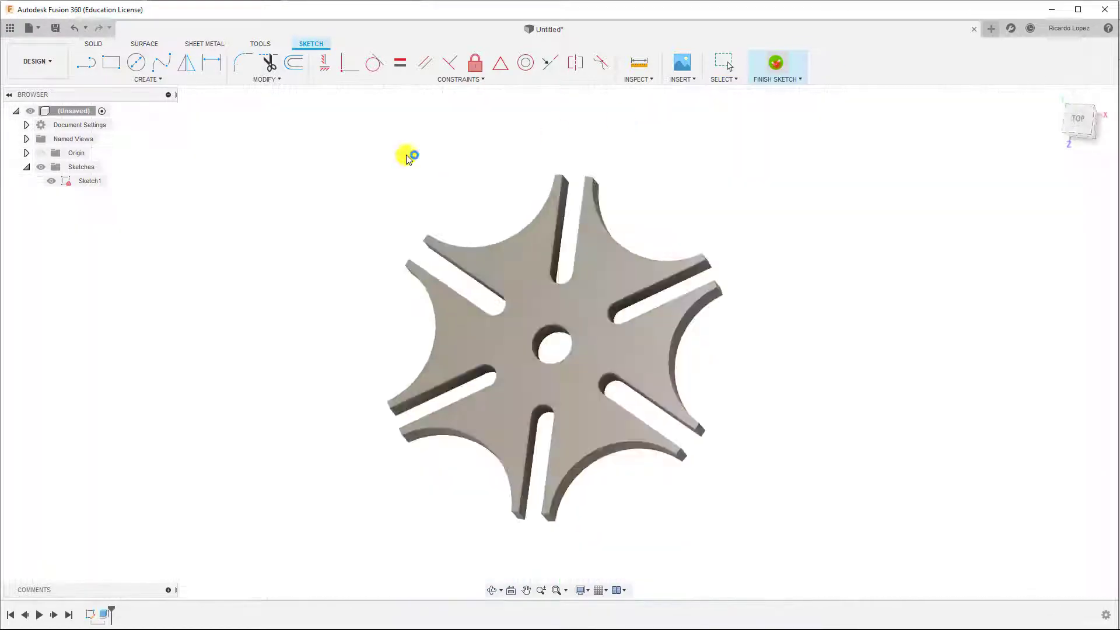
# - Hide both the wheel sketch and the extruded wheel body
pyautogui.click(51, 195)
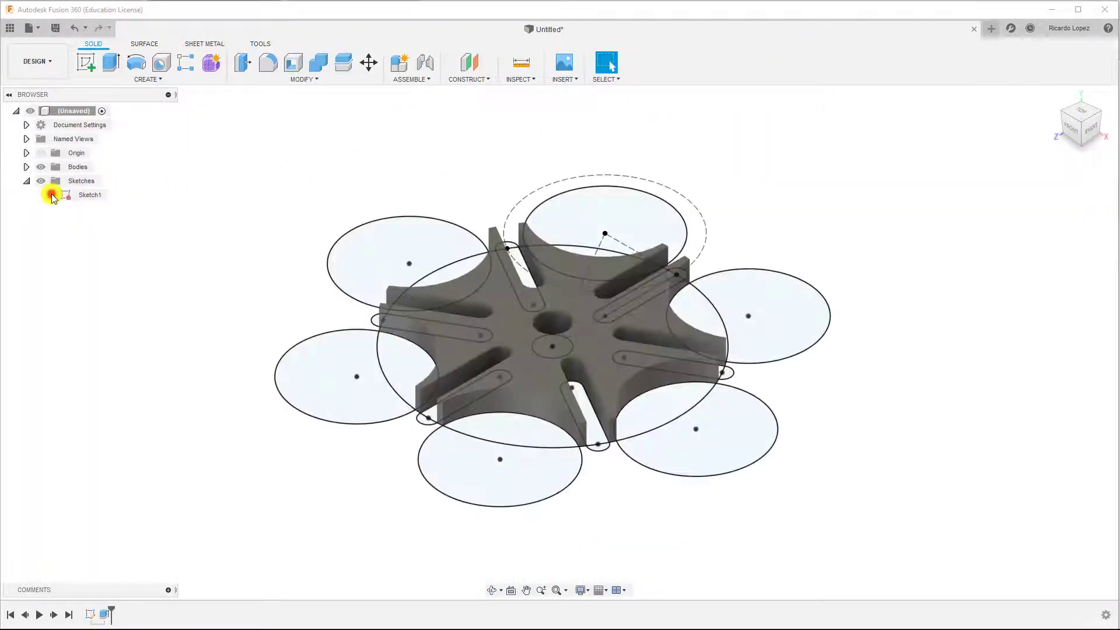
pyautogui.click(52, 195)
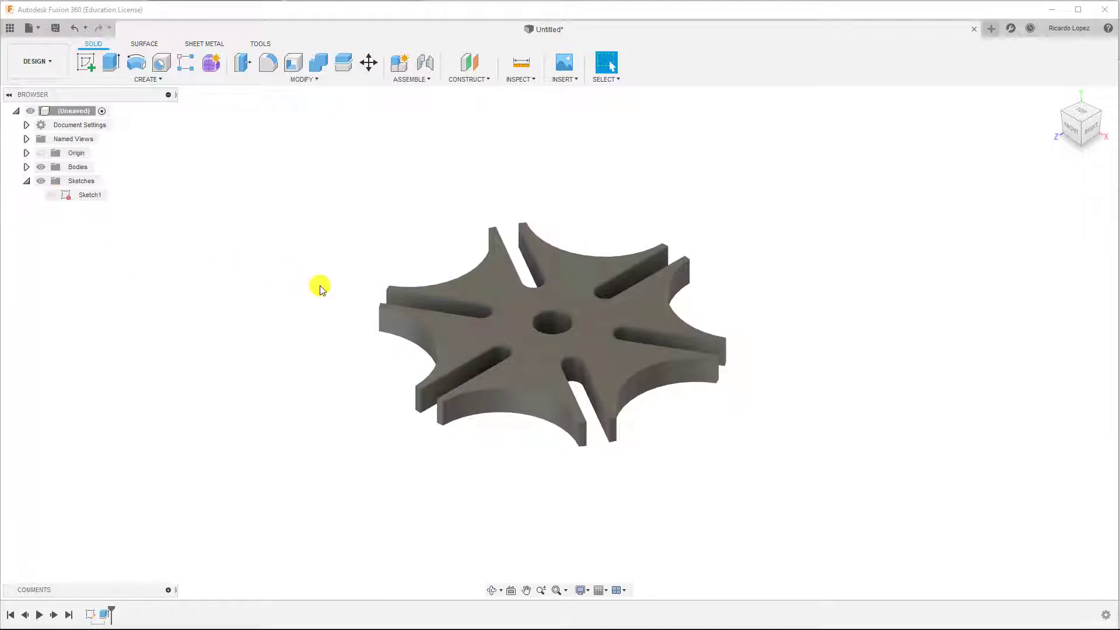
pyautogui.click(45, 170)
pyautogui.click(28, 167)
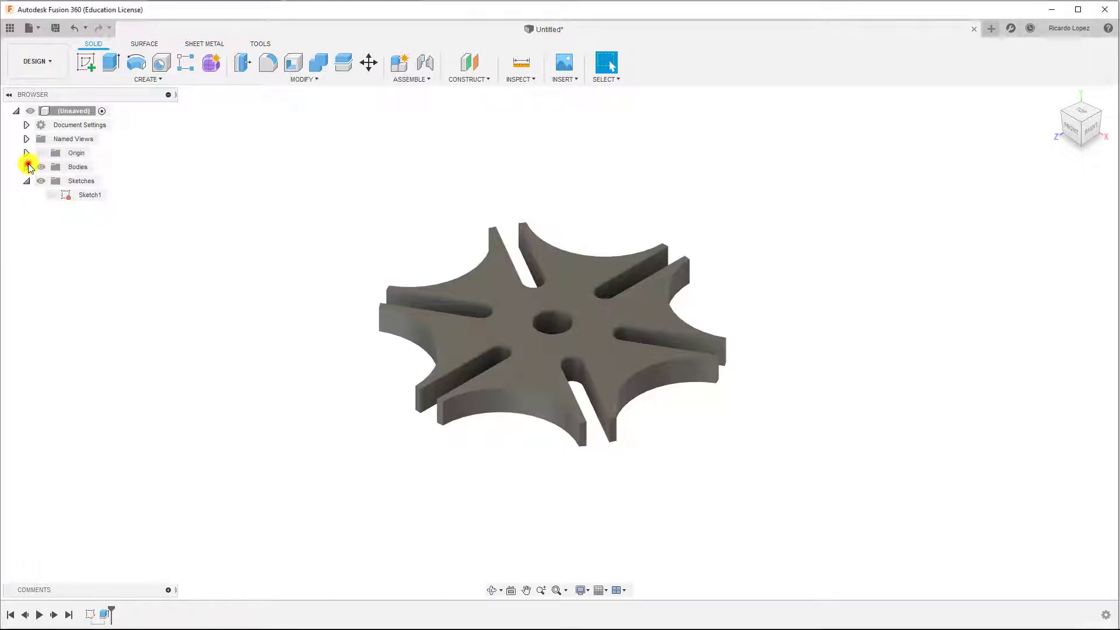
pyautogui.click(27, 167)
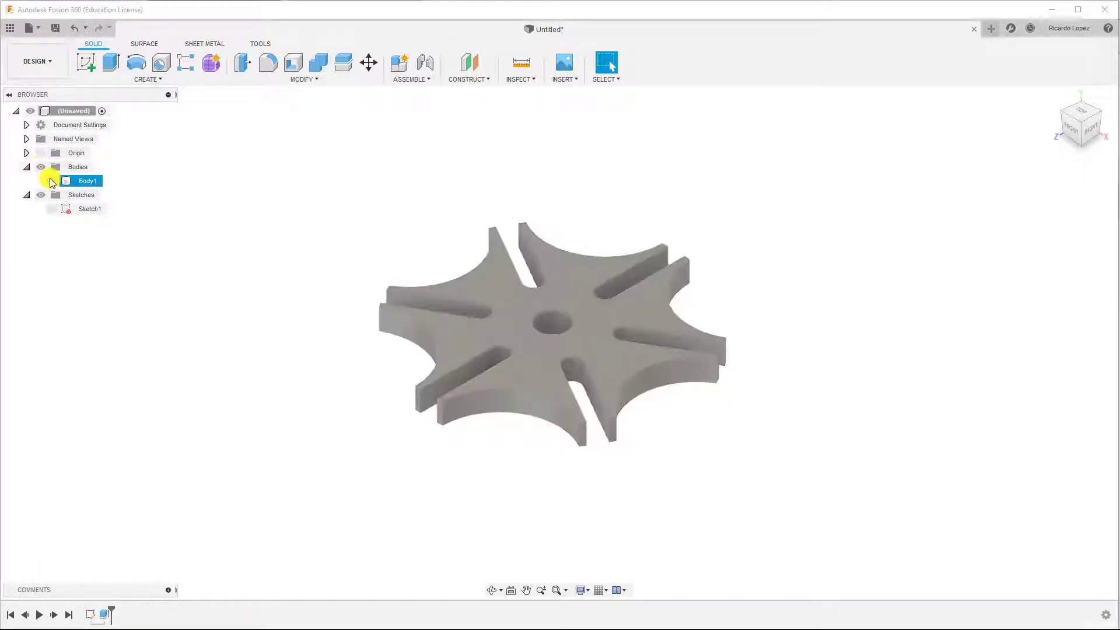
pyautogui.click(50, 181)
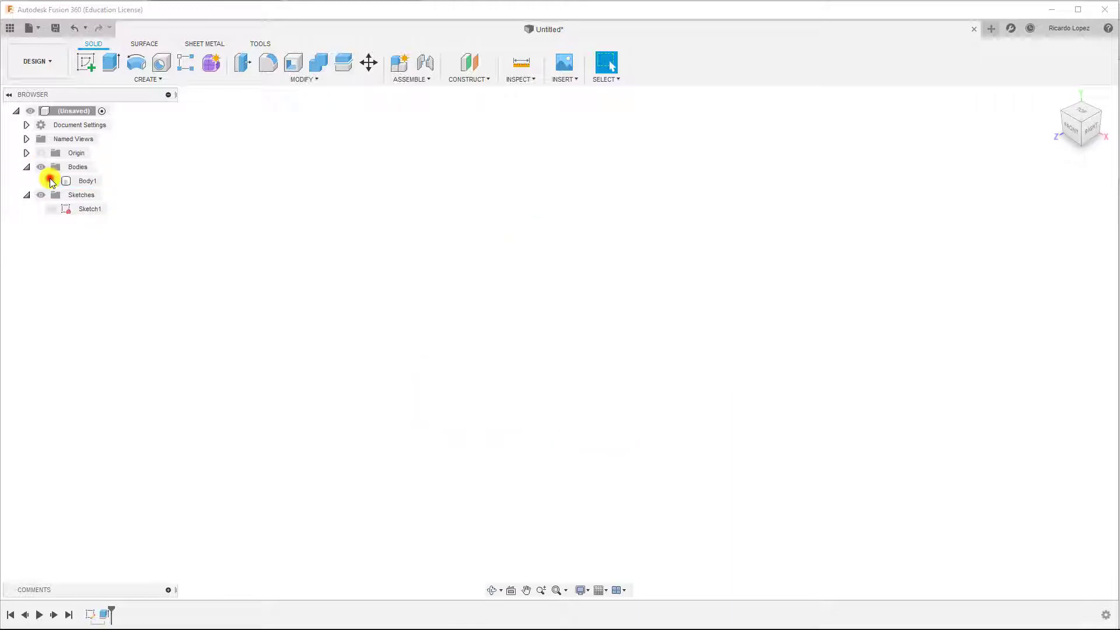
# - In a new sketch on the horizontal origin plane, project the wheel sketch's upper-left arc circle, small circle at the upper slot's outer end, and large wheel circle
pyautogui.click(88, 63)
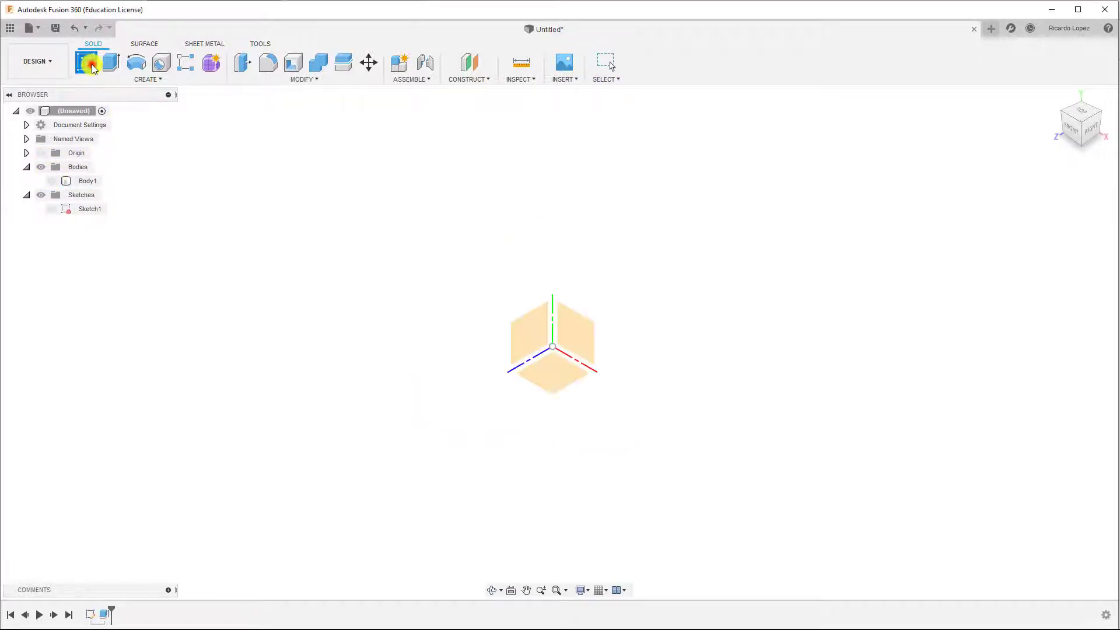
pyautogui.click(555, 370)
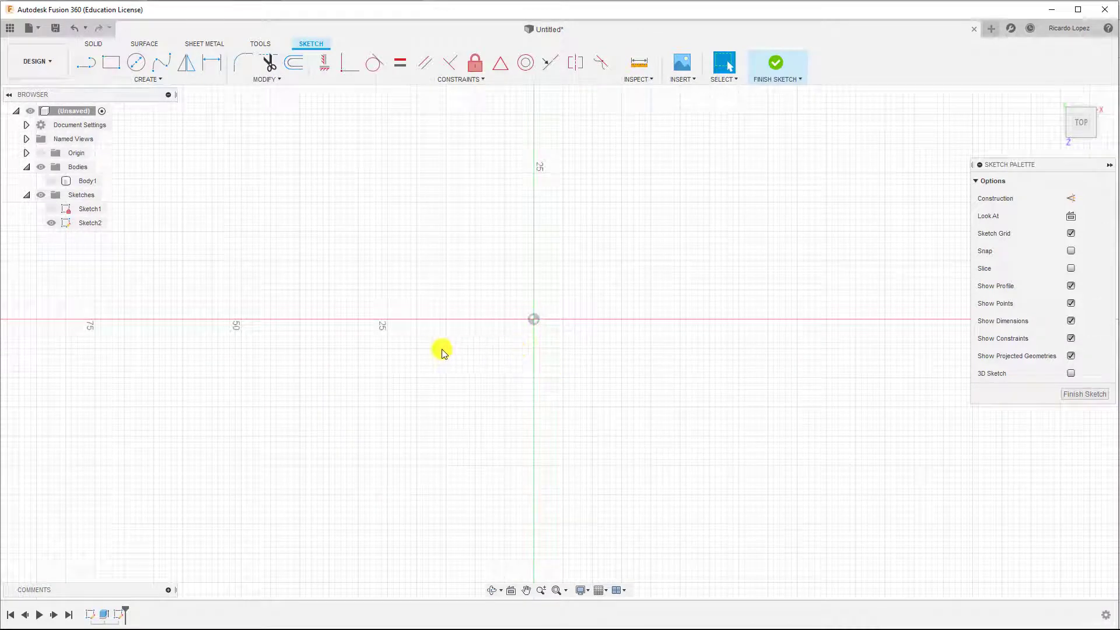
pyautogui.click(160, 80)
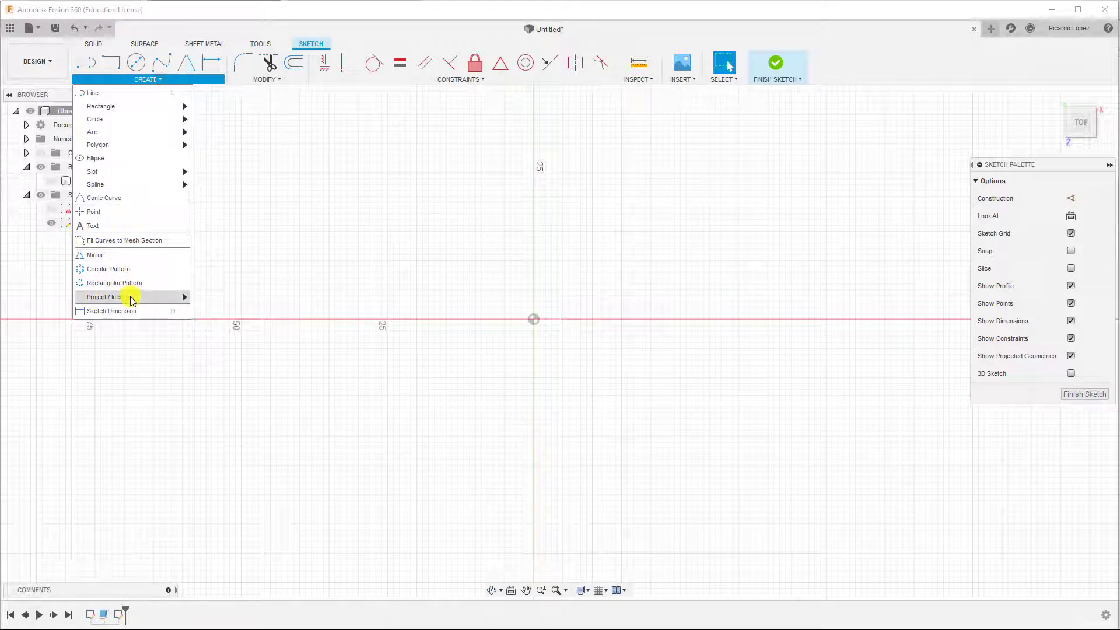
pyautogui.moveTo(132, 298)
pyautogui.click(212, 296)
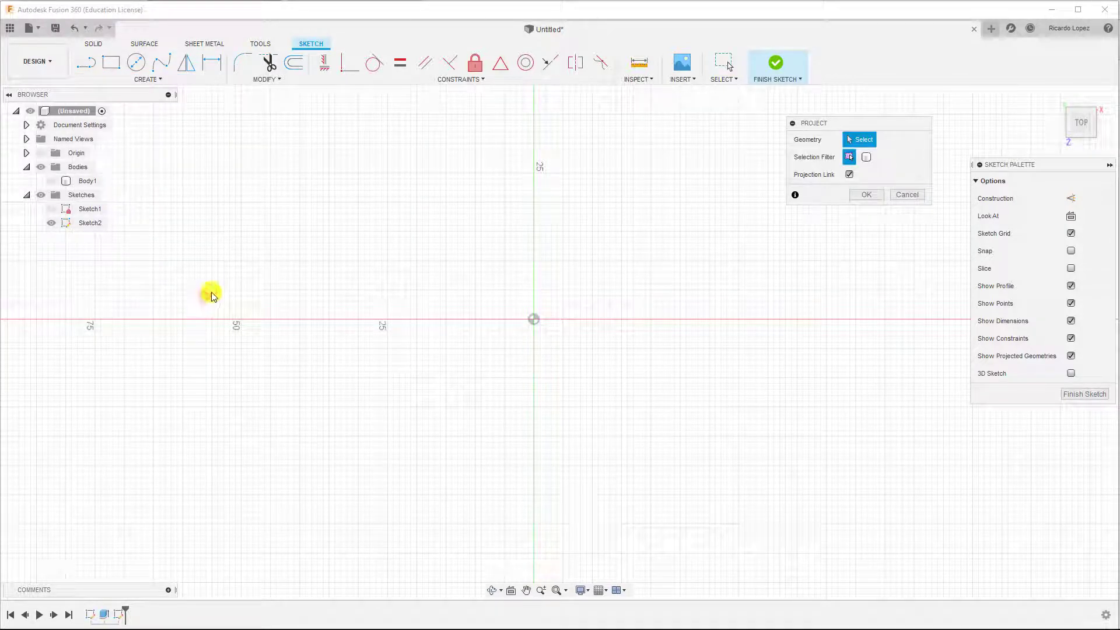
pyautogui.click(50, 209)
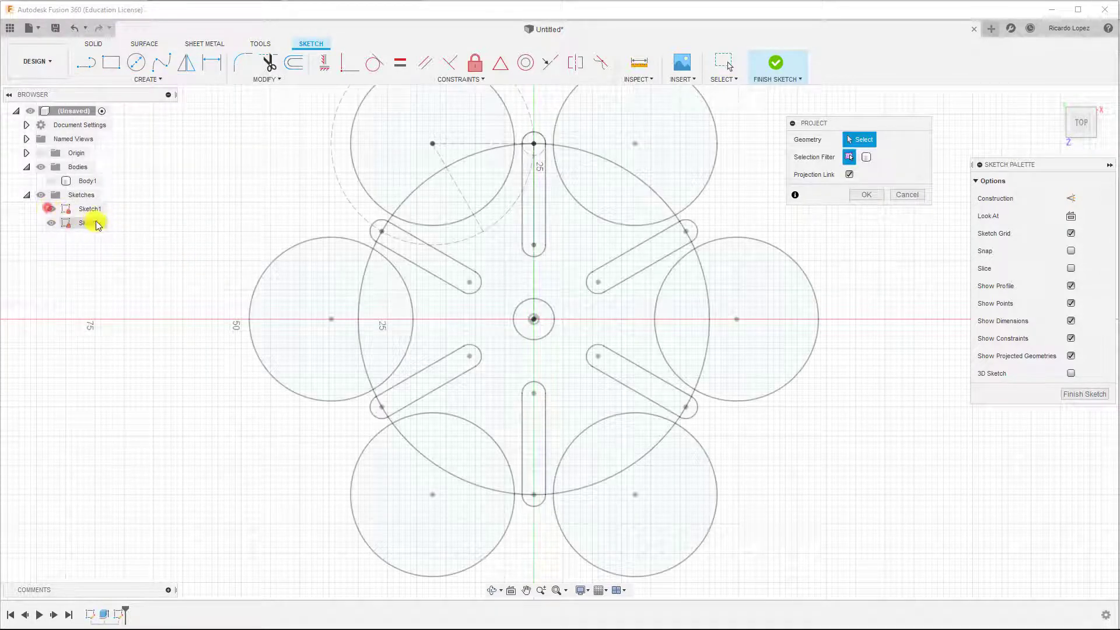
pyautogui.moveTo(217, 160); pyautogui.dragTo(221, 259, button='middle')
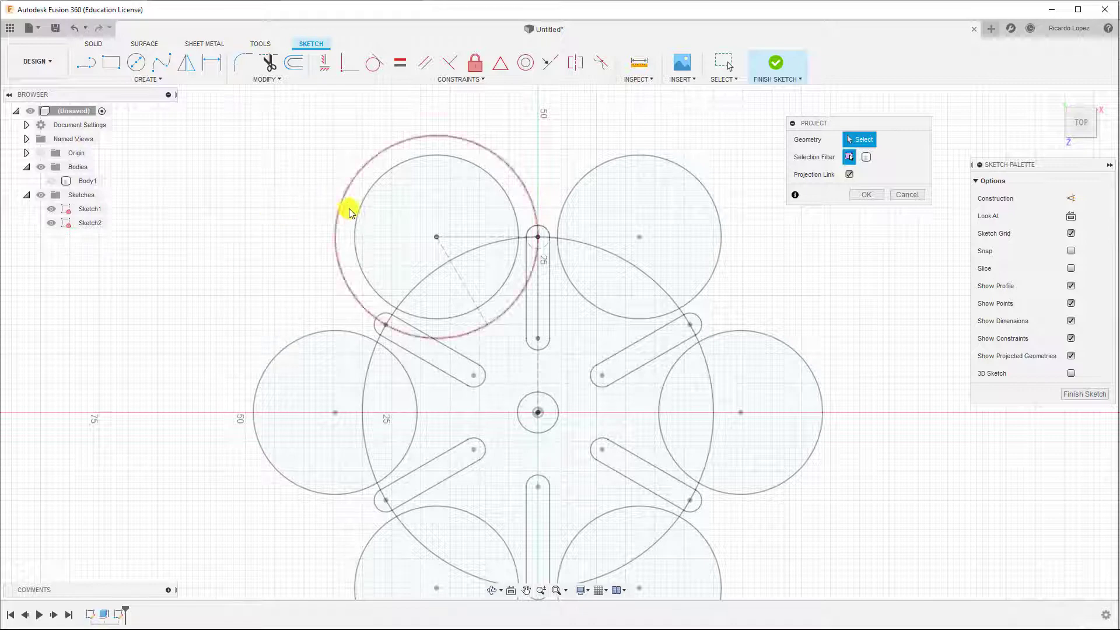
pyautogui.click(374, 196)
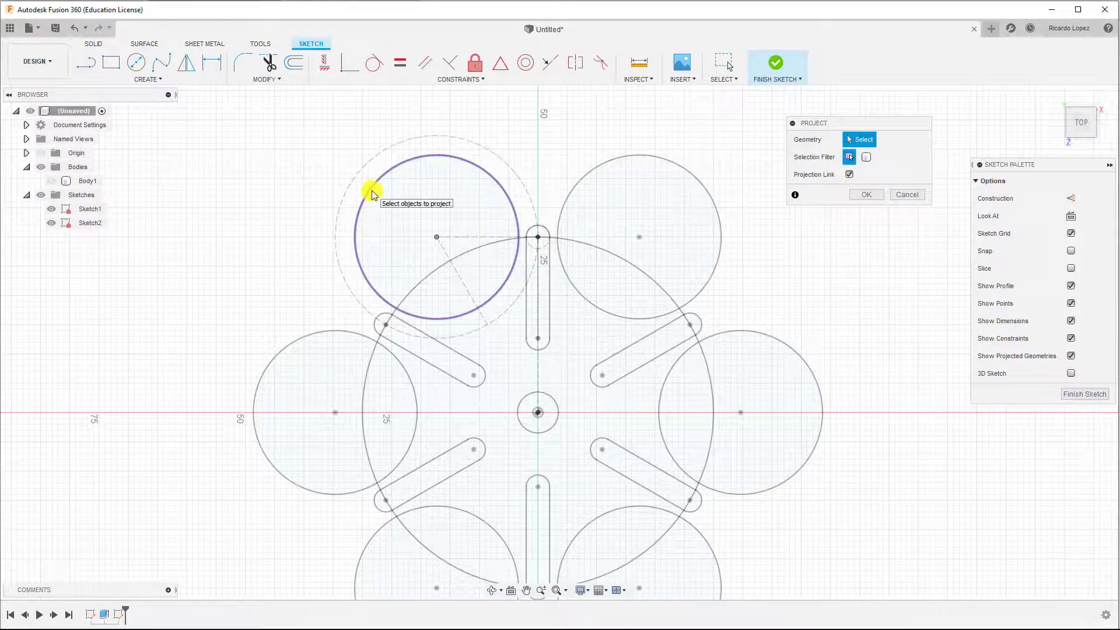
pyautogui.click(535, 249)
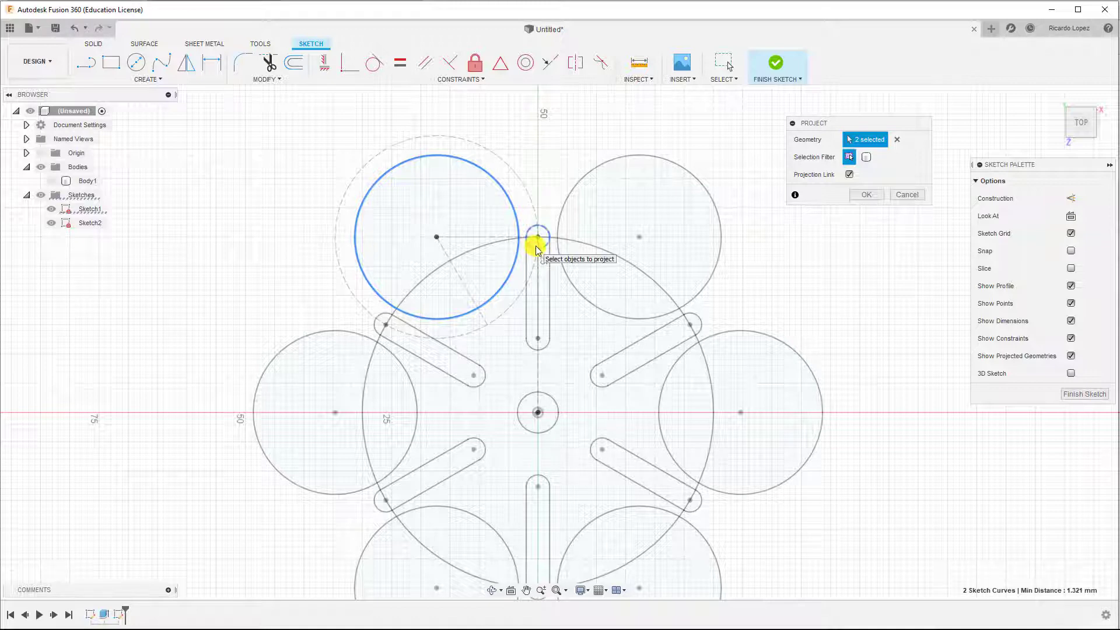
pyautogui.click(470, 255)
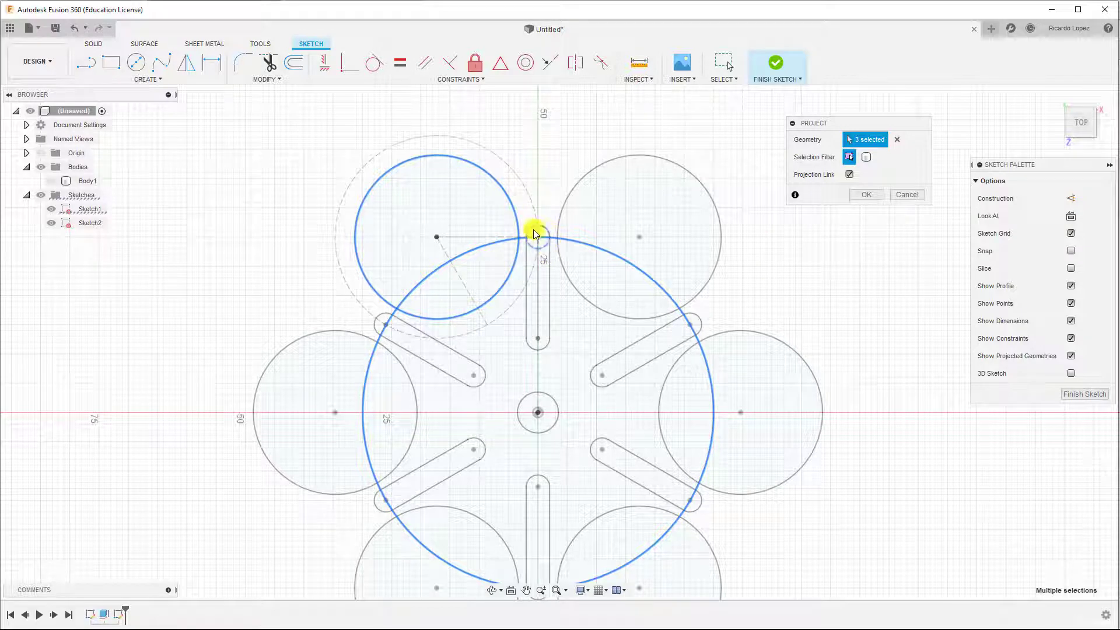
pyautogui.click(862, 196)
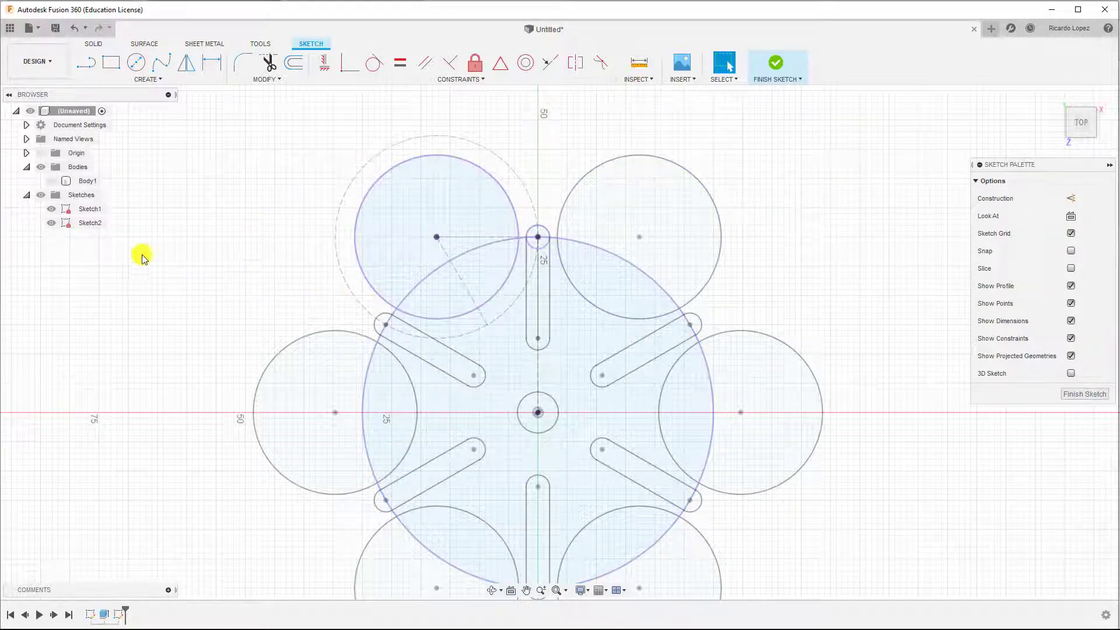
# - Hide the wheel sketch and examine how the projected arc circle, small slot circle and large wheel circle sit relative to each other
pyautogui.click(57, 210)
pyautogui.click(52, 210)
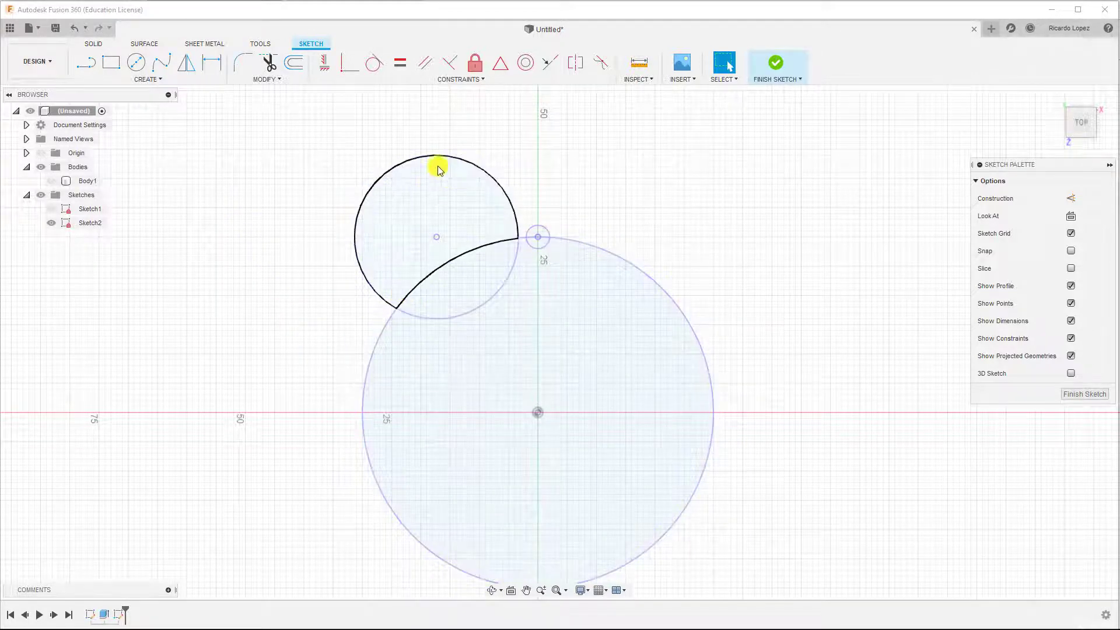
pyautogui.click(546, 234)
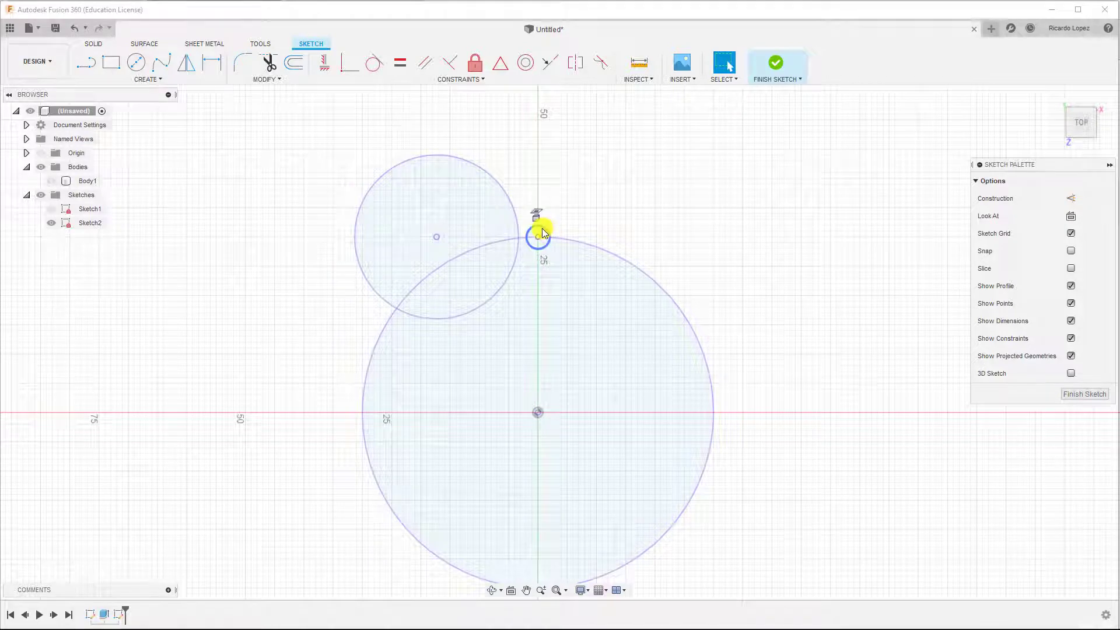
pyautogui.click(520, 253)
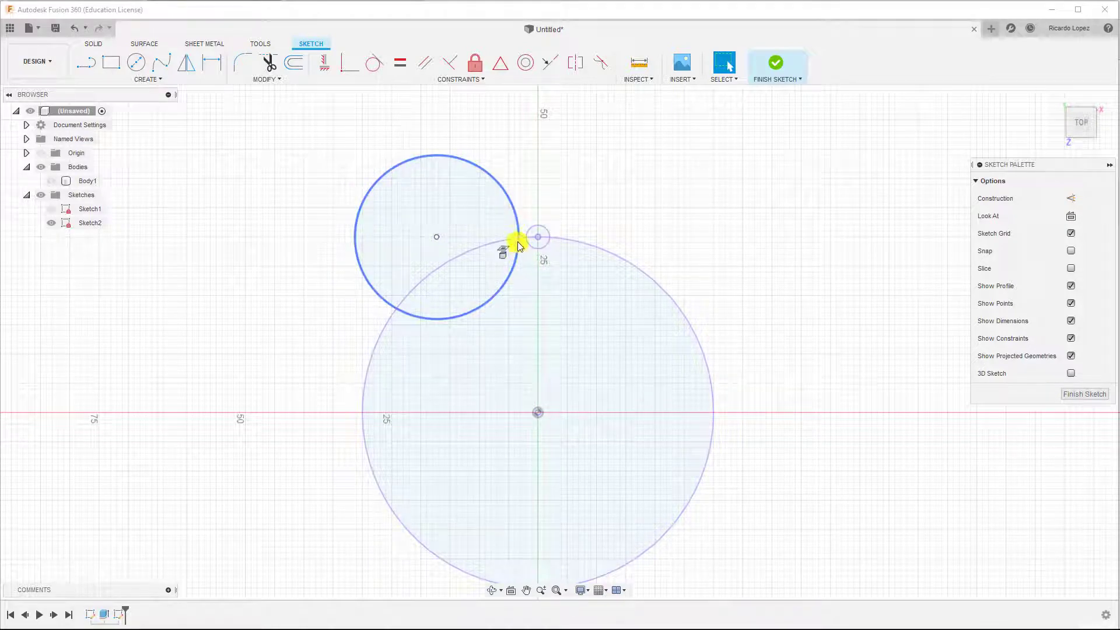
pyautogui.click(475, 249)
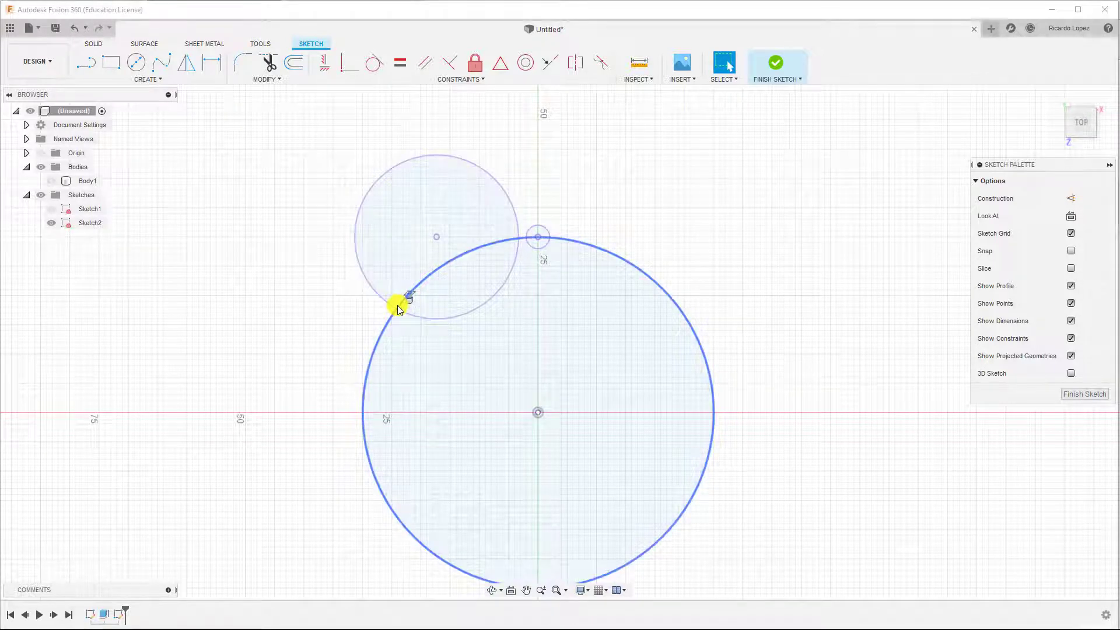
pyautogui.scroll(-2, 397, 306)
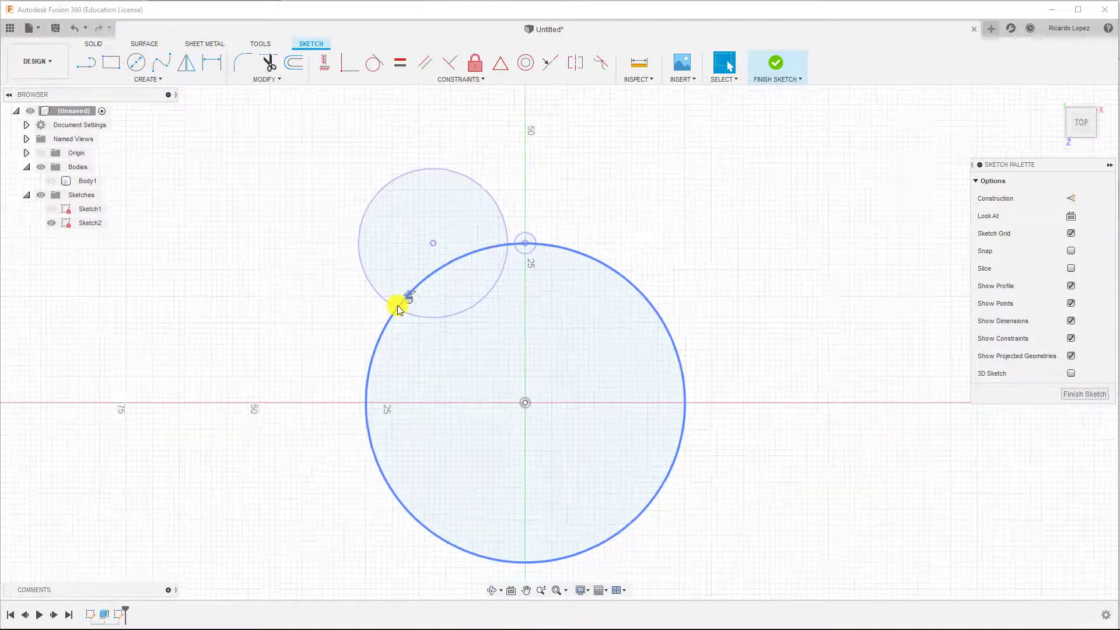
pyautogui.scroll(5, 397, 306)
pyautogui.scroll(2, 398, 306)
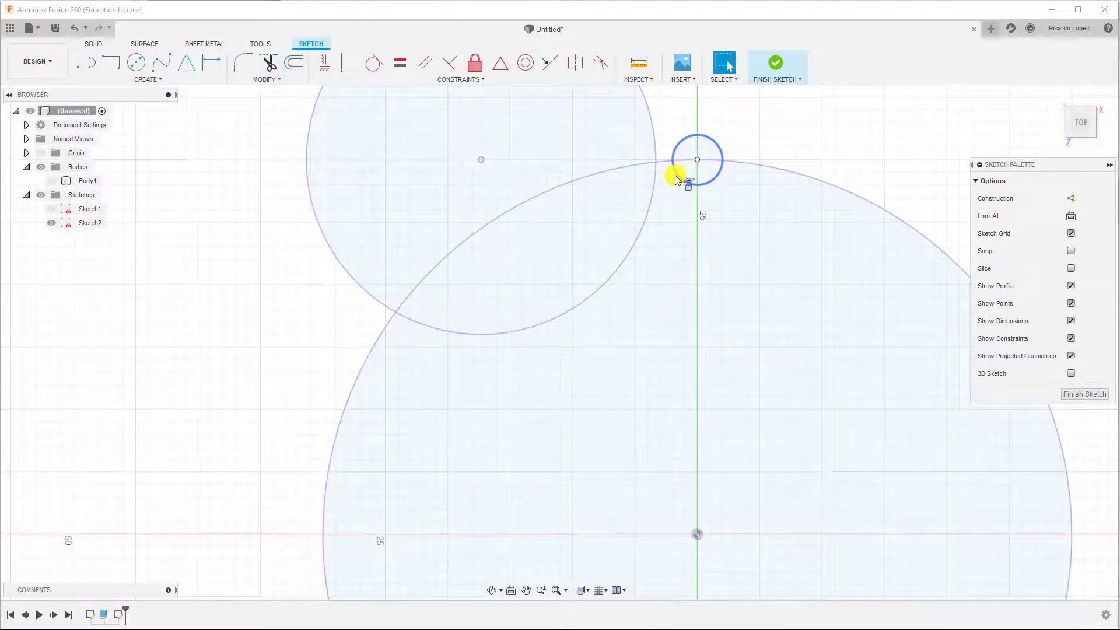
pyautogui.scroll(-2, 675, 175)
pyautogui.scroll(3, 675, 175)
pyautogui.moveTo(675, 211); pyautogui.dragTo(666, 276, button='middle')
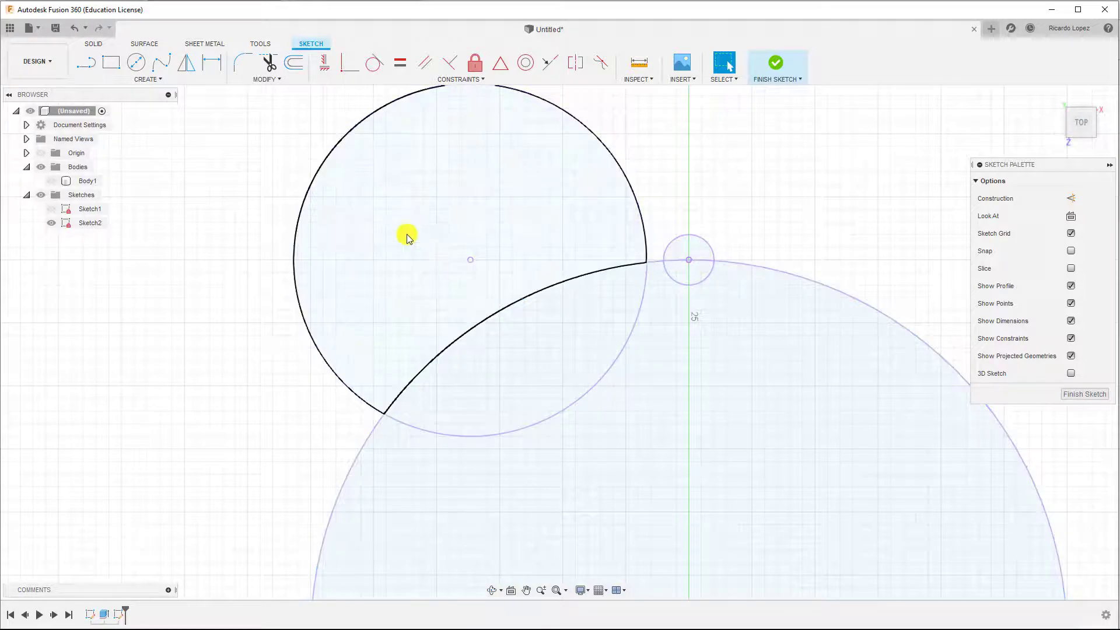
pyautogui.scroll(-1, 407, 233)
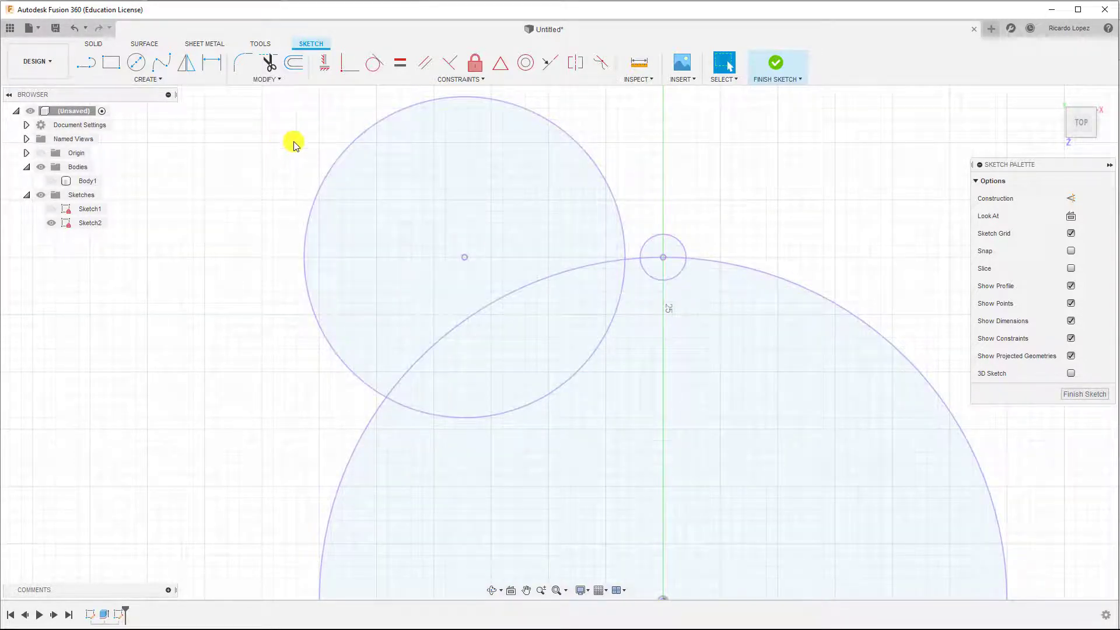
# - Draw a 27.6 mm diameter circle concentric with the projected upper-left arc circle
pyautogui.click(139, 66)
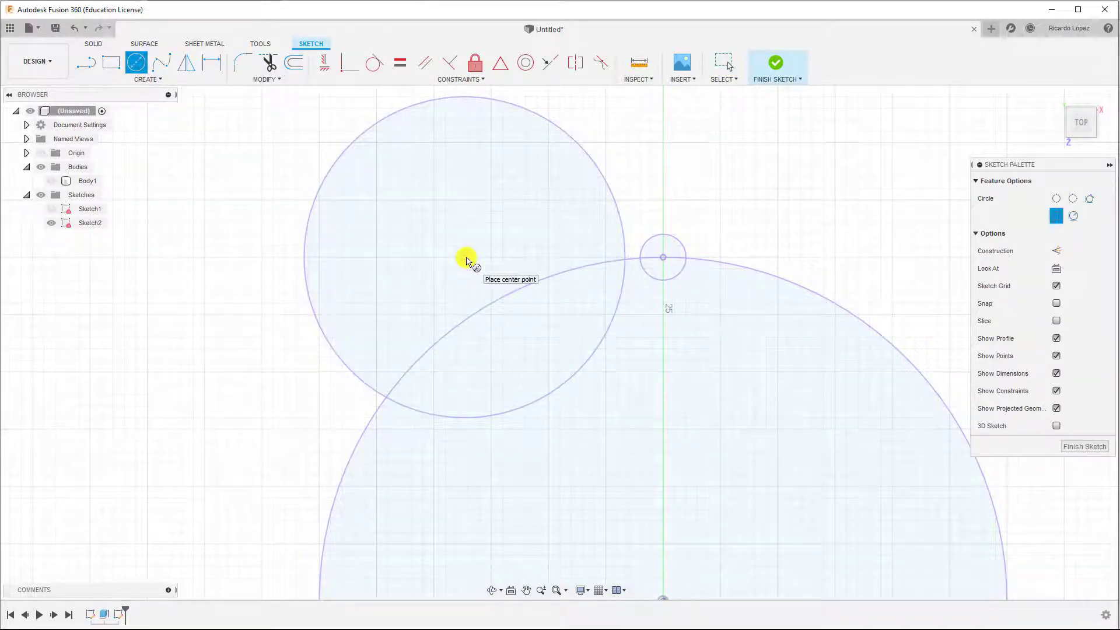
pyautogui.click(465, 258)
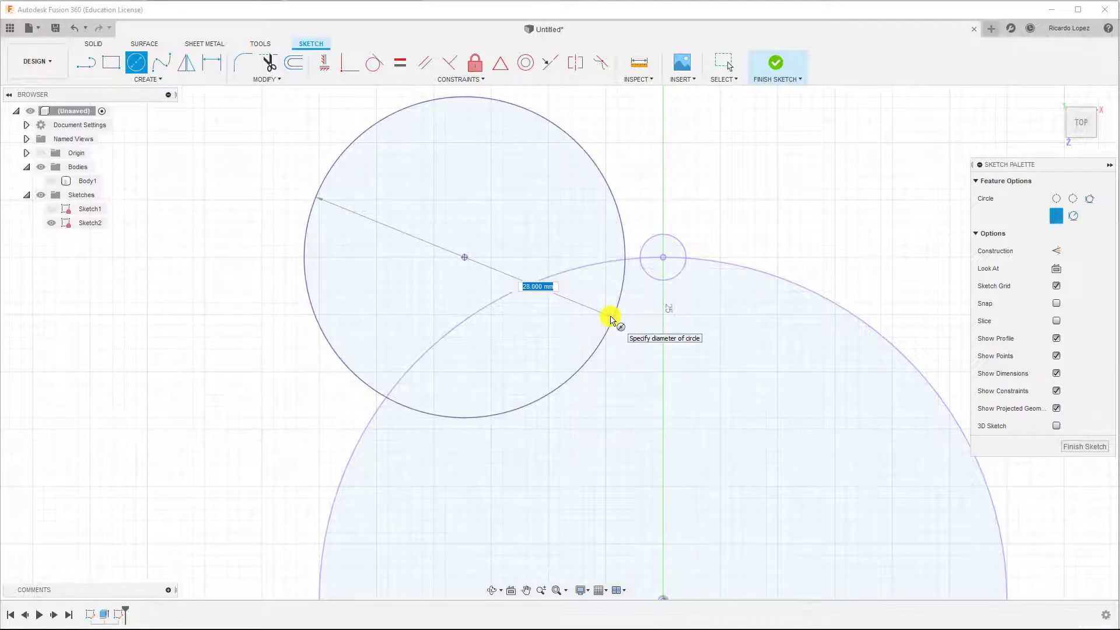
pyautogui.press('Tab')
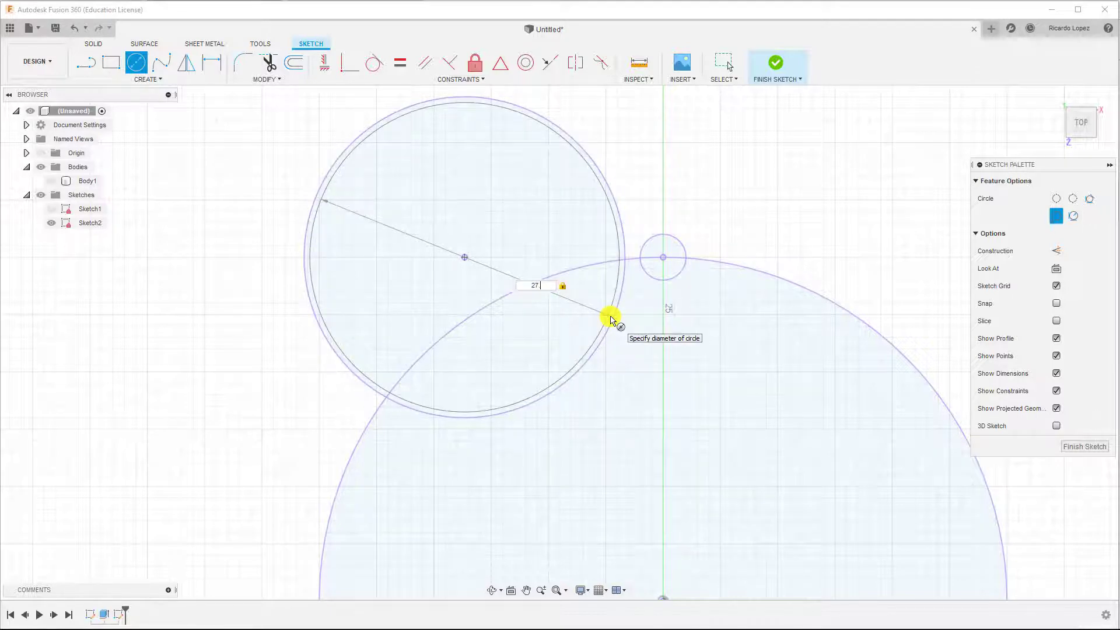
pyautogui.write('.6')
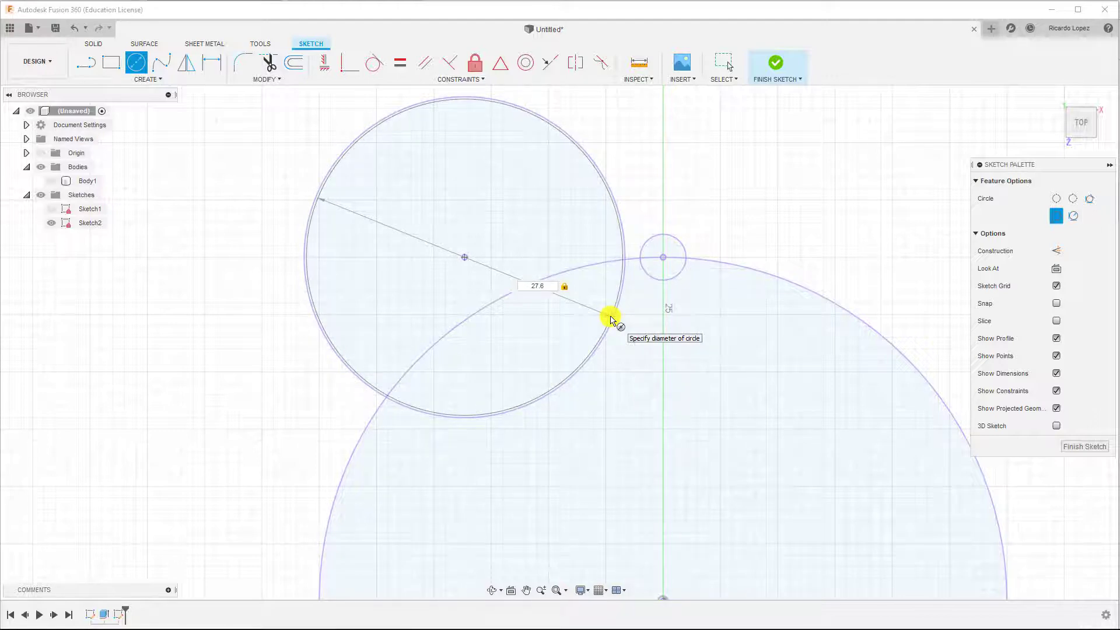
pyautogui.press('Return')
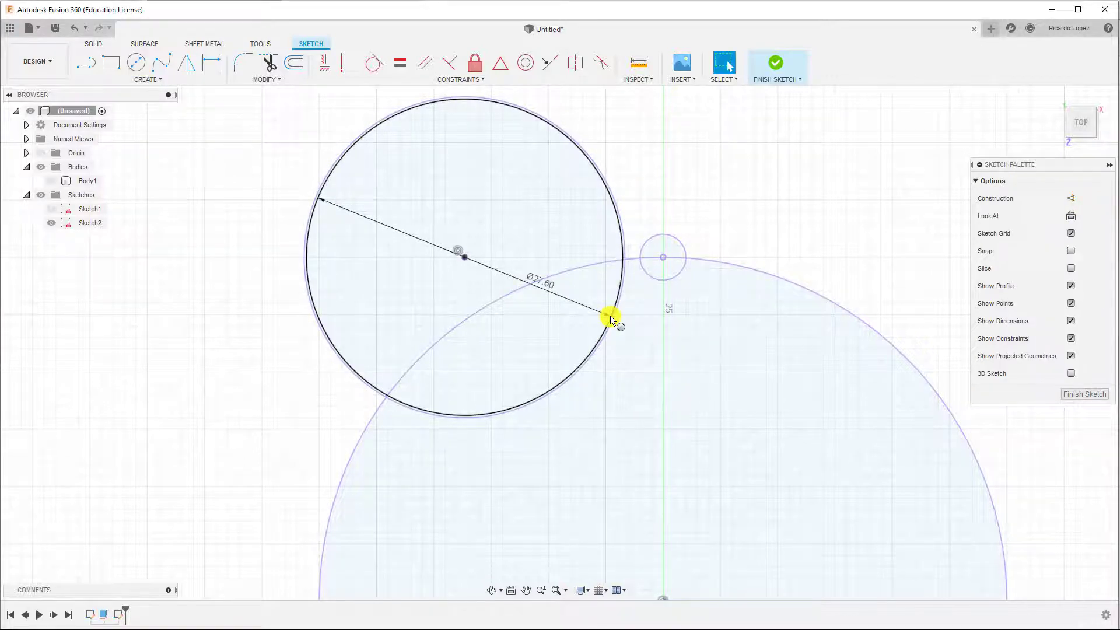
# - Draw a 3.6 mm diameter circle concentric with the projected small circle at the slot's outer end
pyautogui.press('c')
pyautogui.click(664, 258)
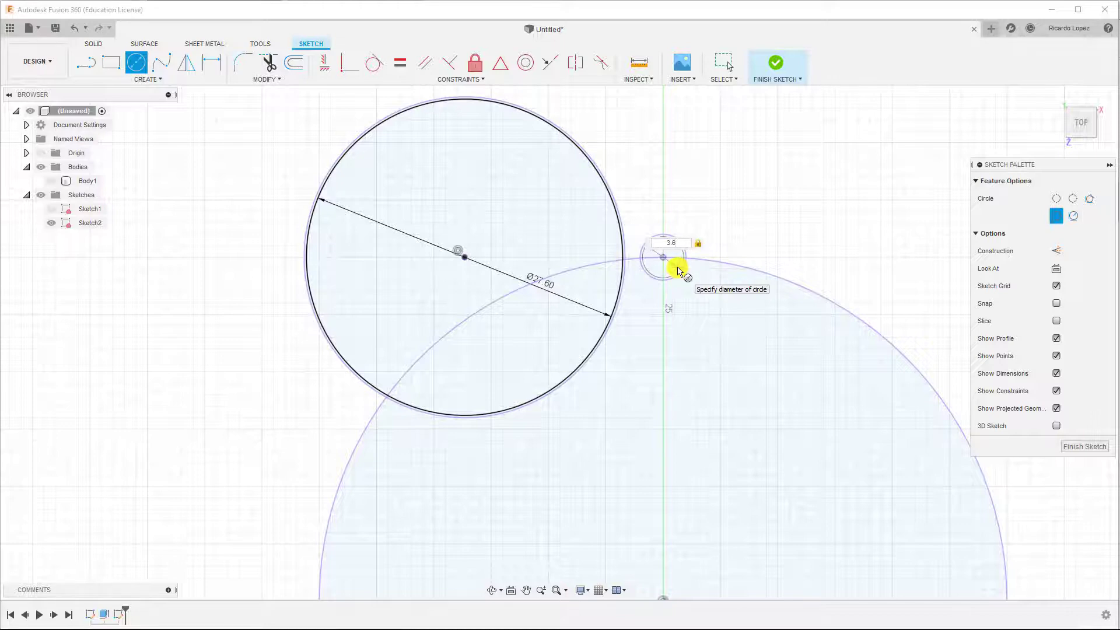
pyautogui.press('Return')
pyautogui.press('Escape')
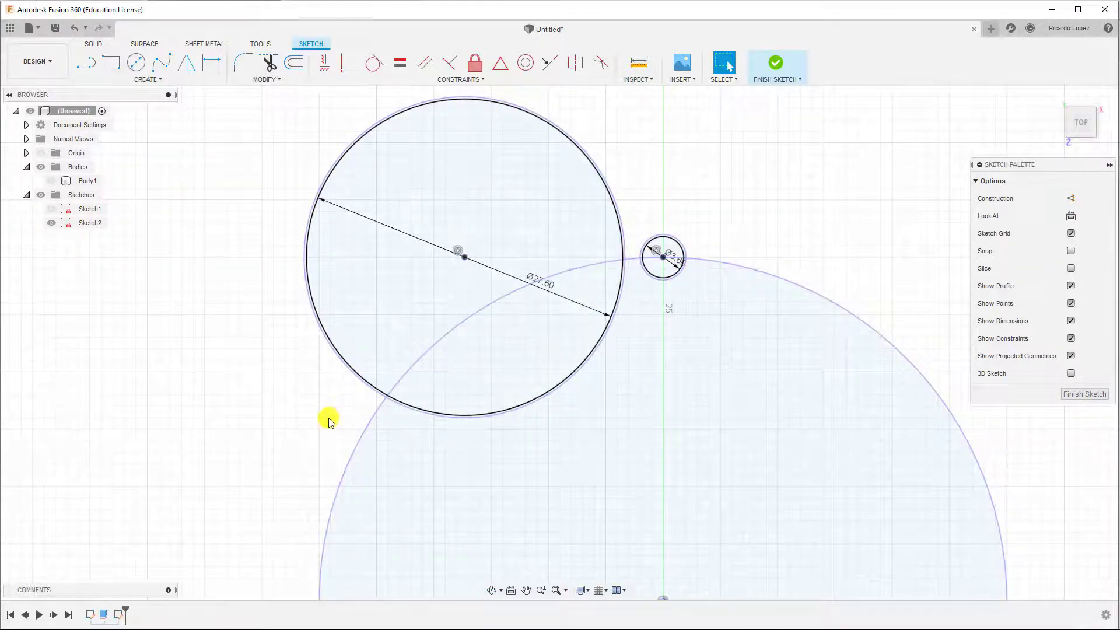
# - Examine the clearance between the two new circles and the projected wheel geometry around them
pyautogui.scroll(1, 328, 418)
pyautogui.scroll(-3, 327, 418)
pyautogui.scroll(5, 328, 417)
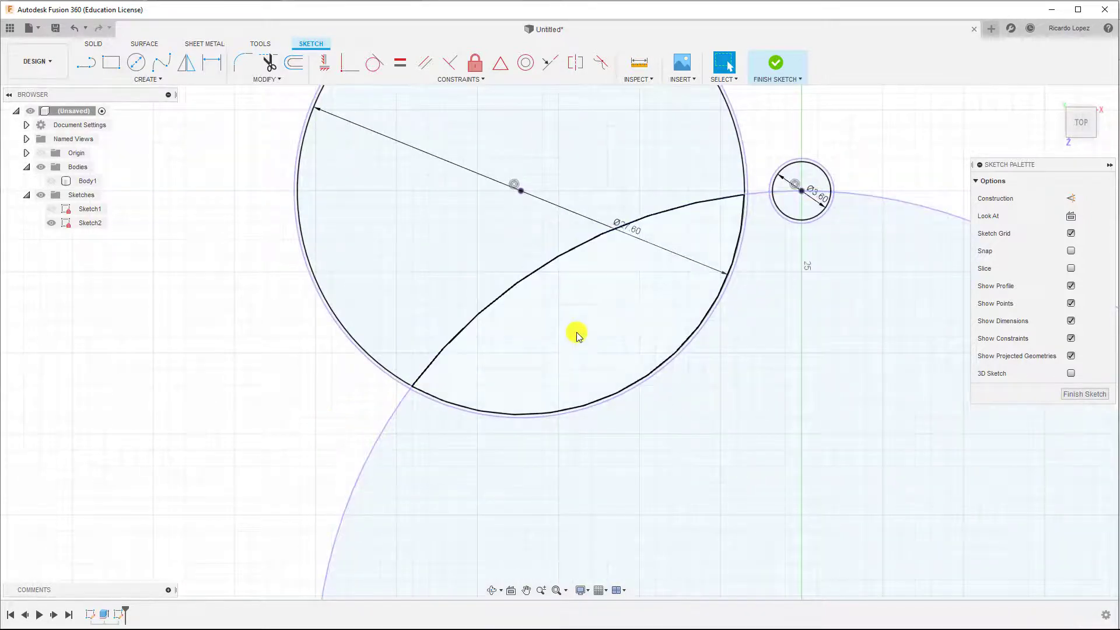
pyautogui.moveTo(583, 300)
pyautogui.mouseDown(button='middle')
pyautogui.moveTo(532, 320)
pyautogui.moveTo(442, 310)
pyautogui.moveTo(432, 293)
pyautogui.mouseUp(button='middle')
pyautogui.scroll(1, 432, 292)
pyautogui.scroll(-3, 432, 292)
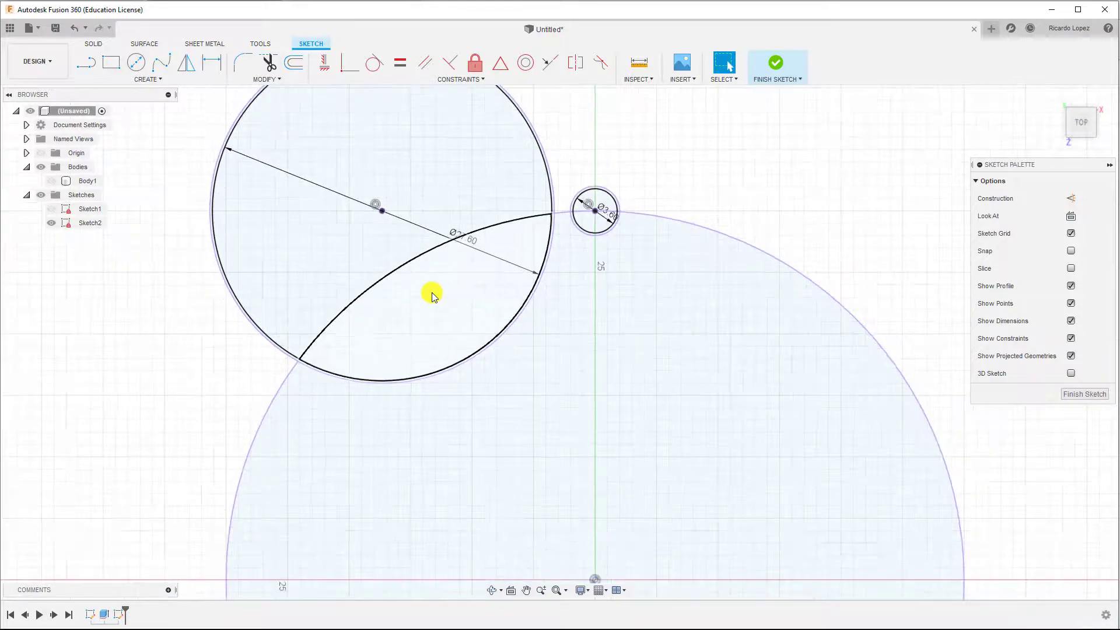
pyautogui.scroll(-1, 432, 295)
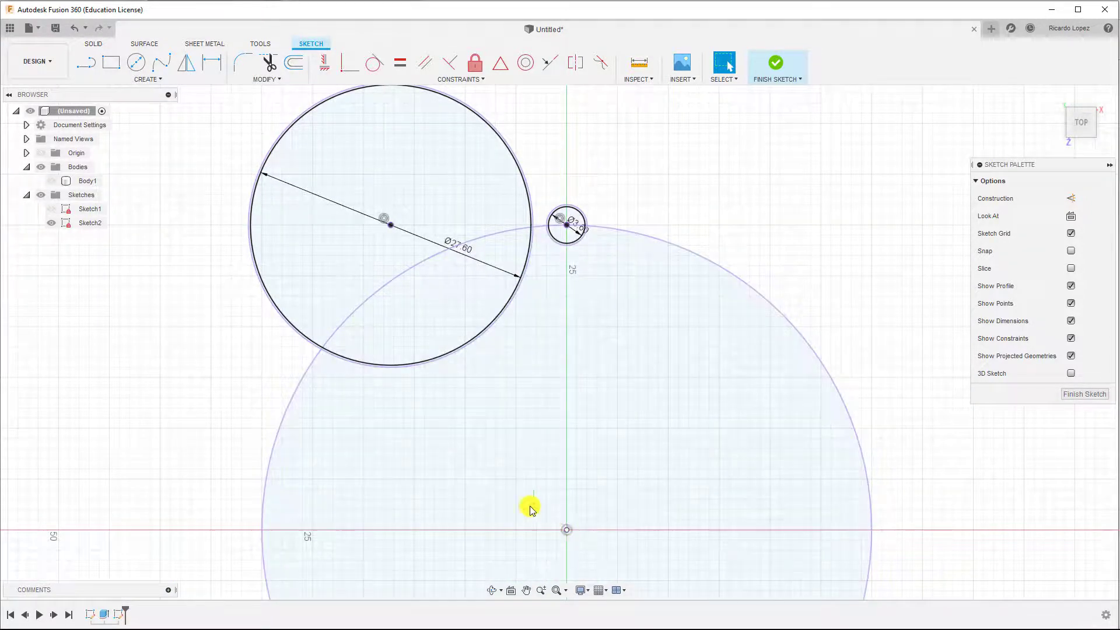
pyautogui.scroll(2, 611, 328)
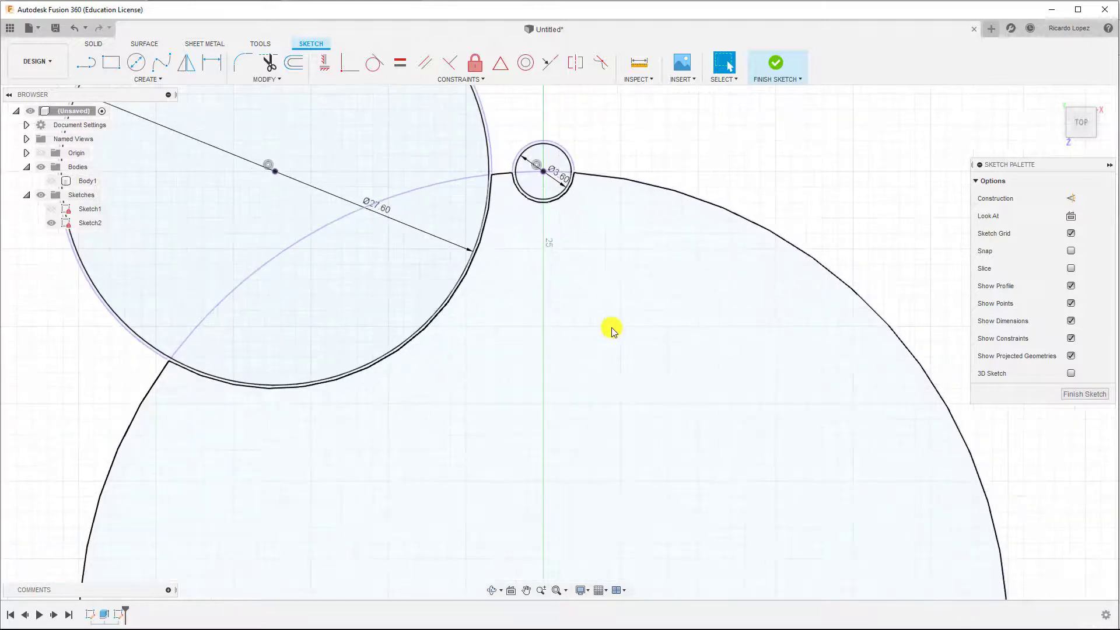
pyautogui.scroll(-3, 611, 330)
pyautogui.scroll(-1, 611, 329)
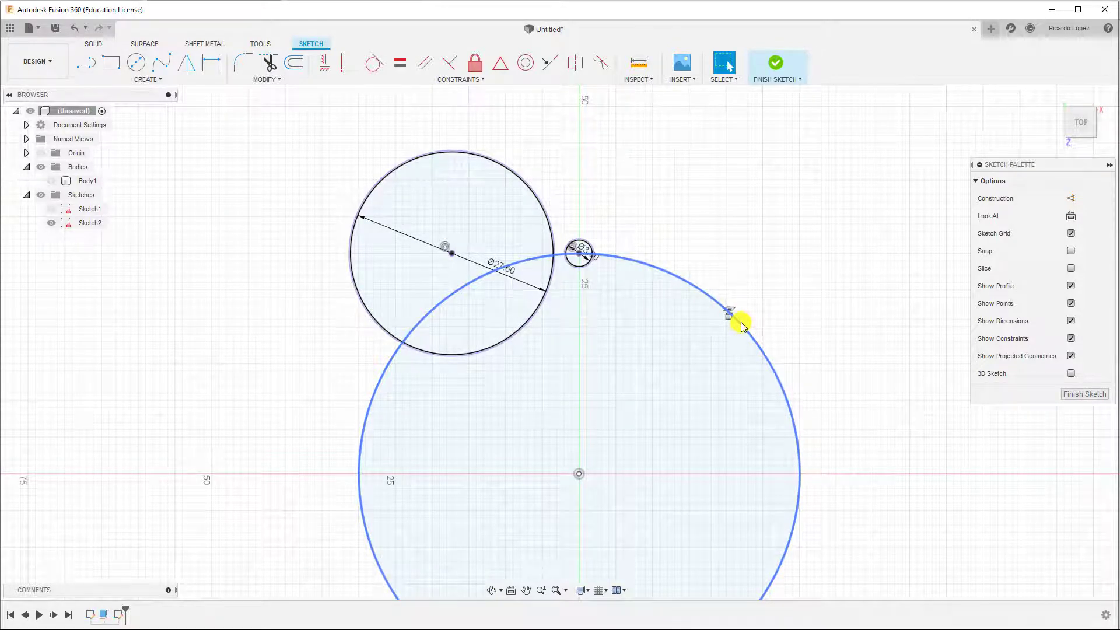
# - Try a 60.4 mm diameter circle centred on the origin around the projected large wheel circle, and undo it
pyautogui.press('c')
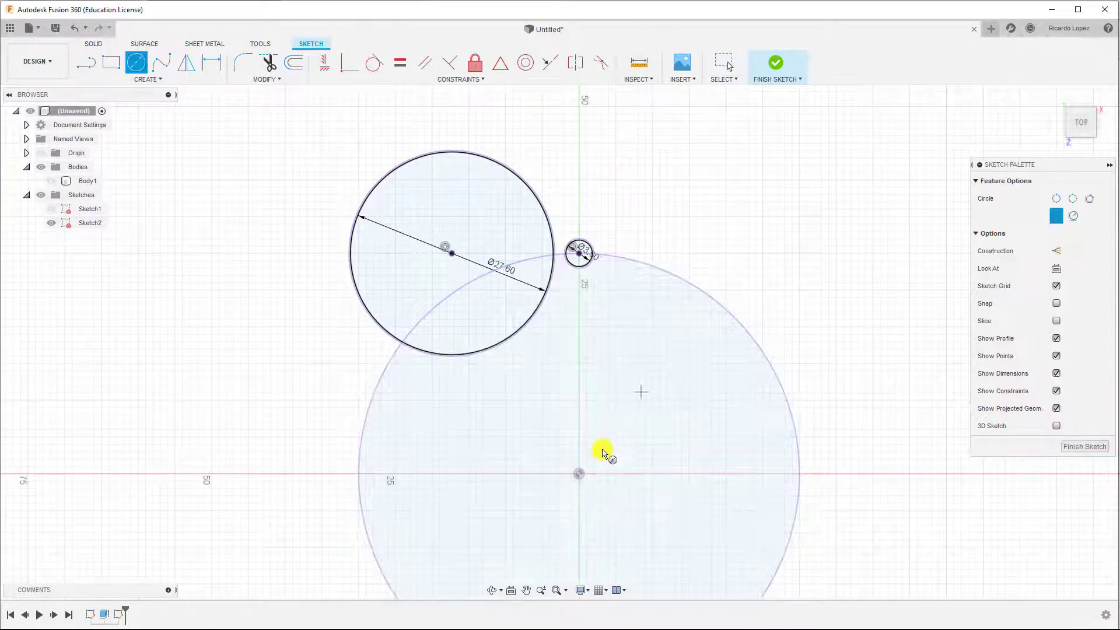
pyautogui.click(578, 475)
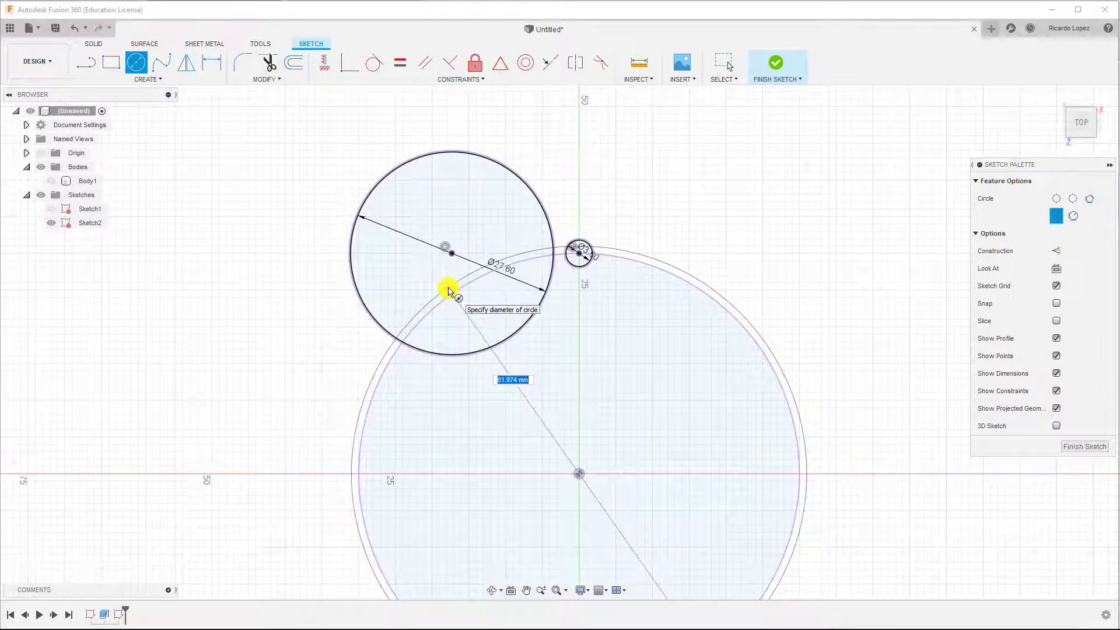
pyautogui.write('60')
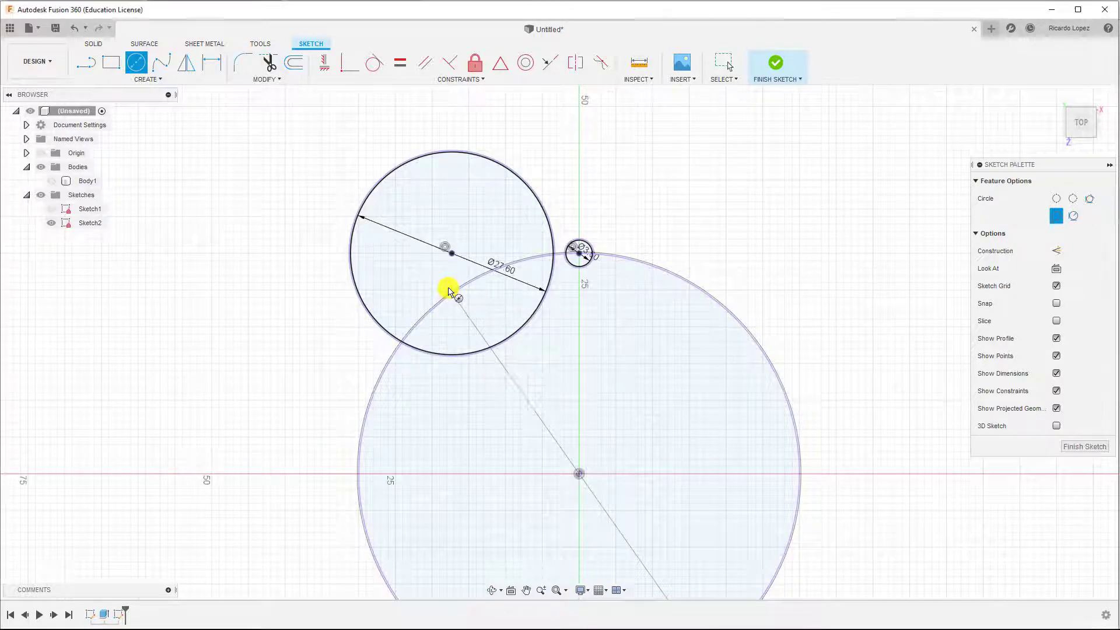
pyautogui.press('Return')
pyautogui.press('Escape')
pyautogui.scroll(6, 447, 290)
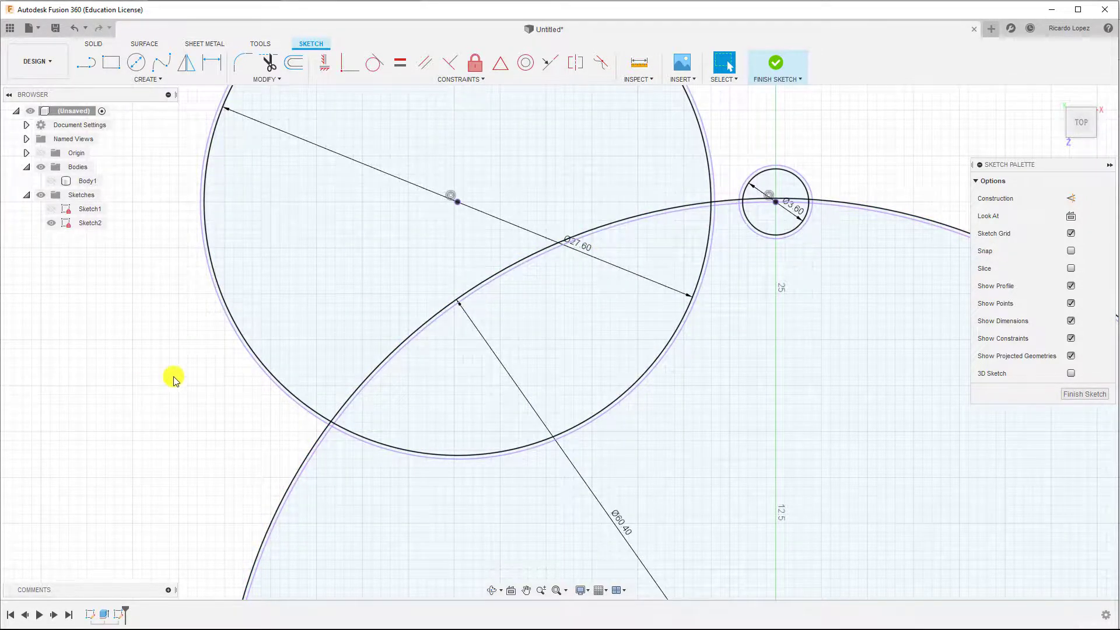
pyautogui.scroll(-4, 172, 377)
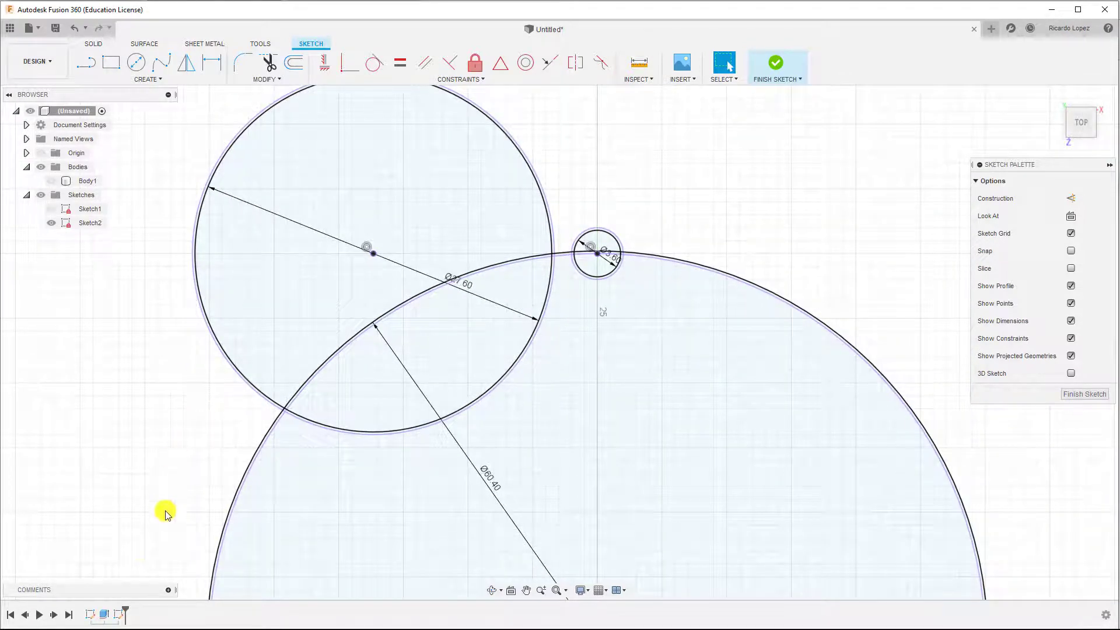
pyautogui.click(341, 413)
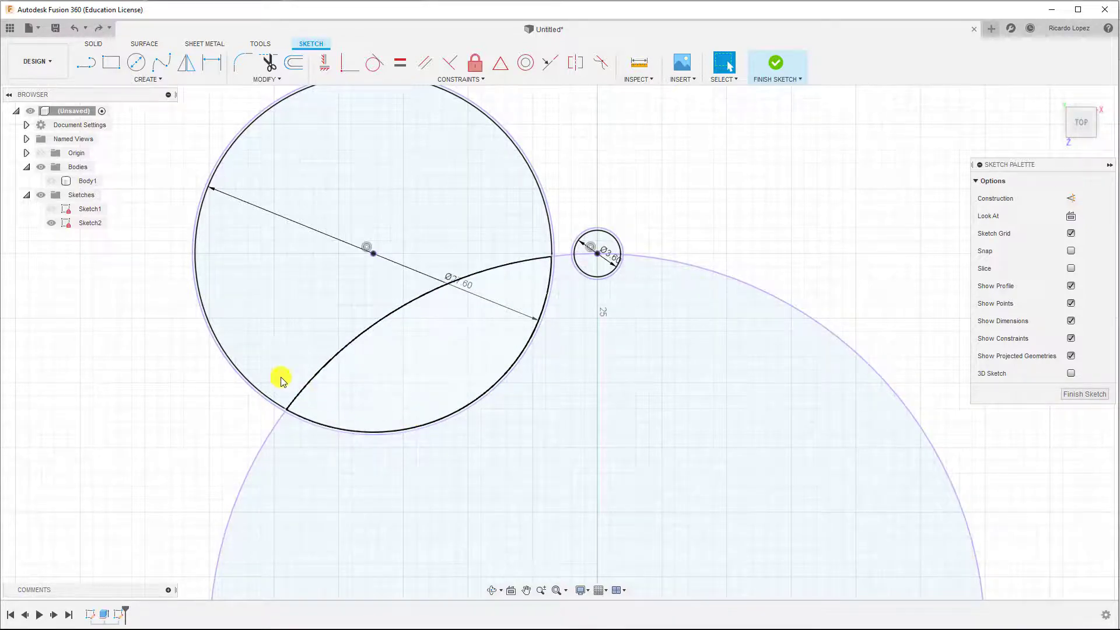
pyautogui.scroll(5, 254, 358)
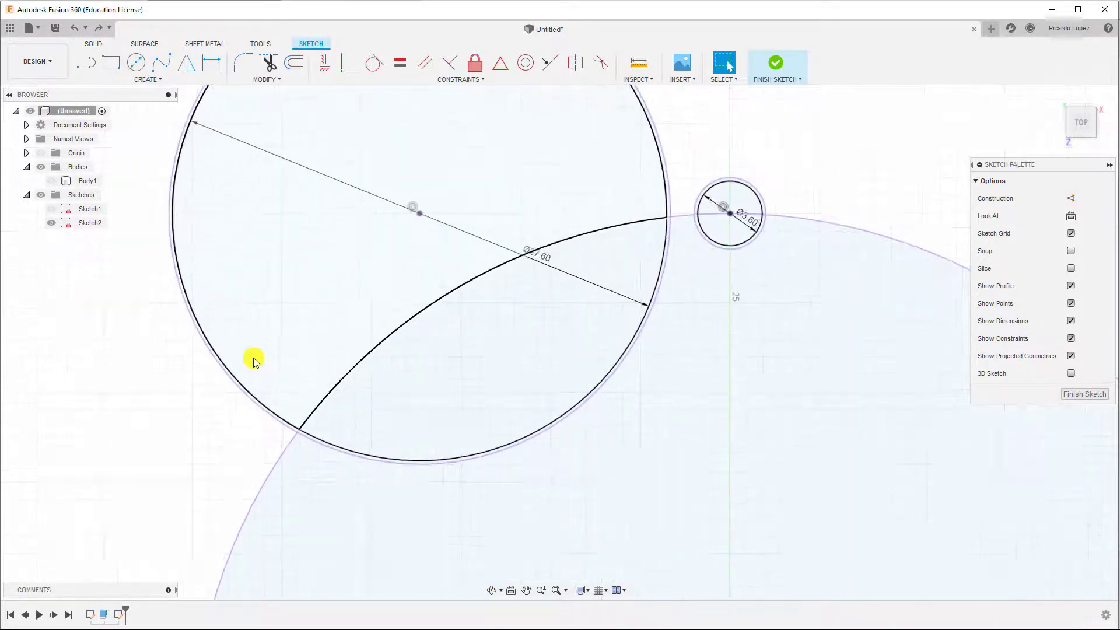
pyautogui.scroll(1, 253, 359)
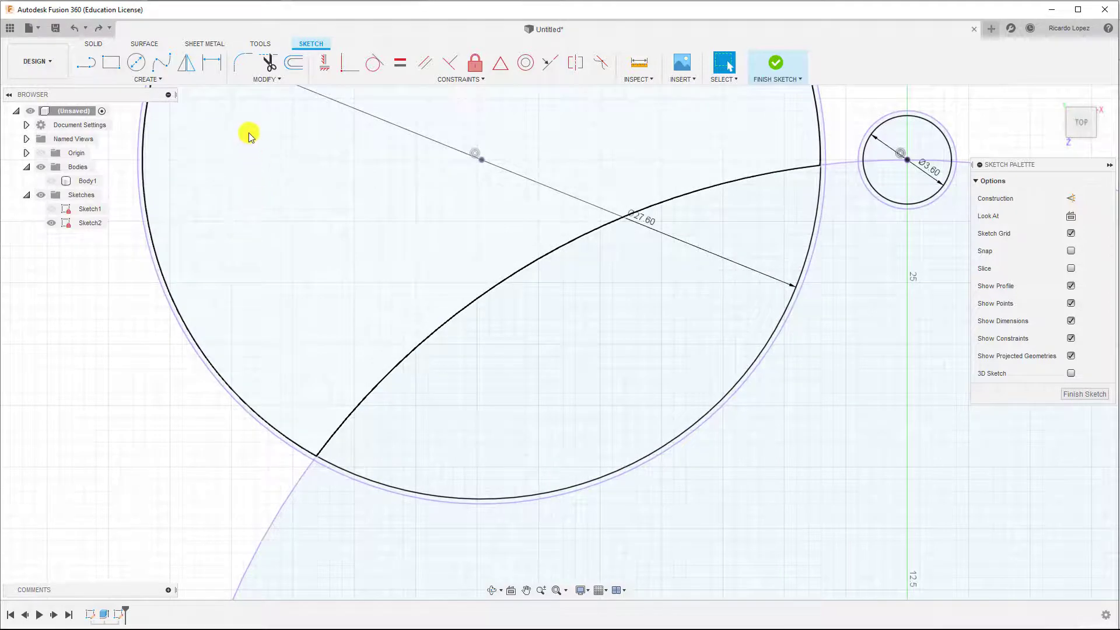
pyautogui.hotkey('ctrl', 'z')
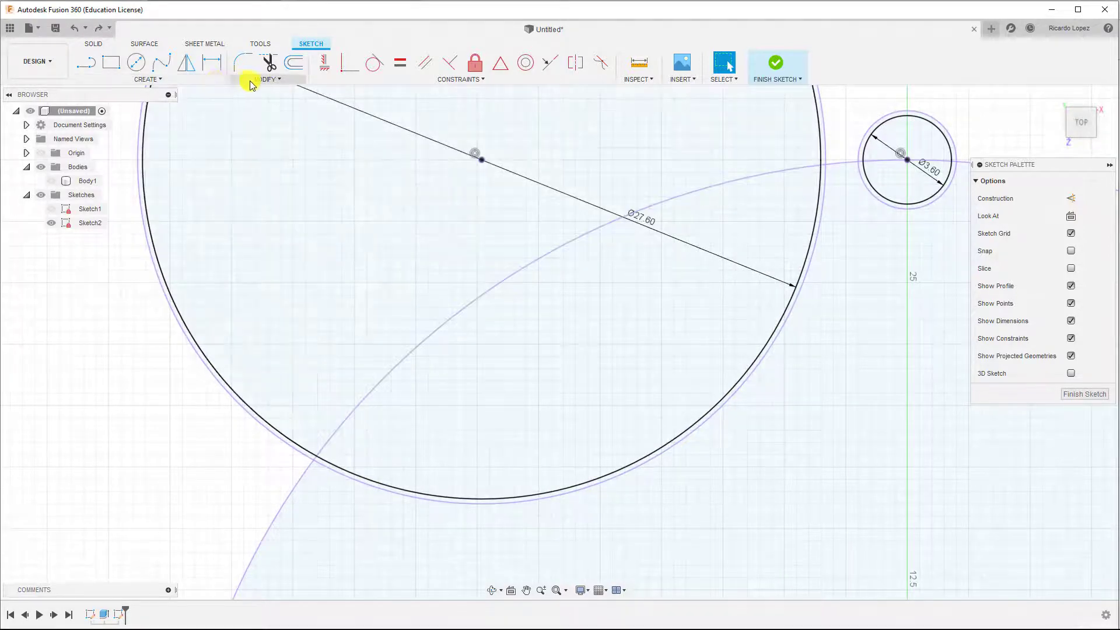
# - Draw a three-point arc along the projected large wheel circle between its two intersections with the 27.6 mm circle
pyautogui.click(162, 78)
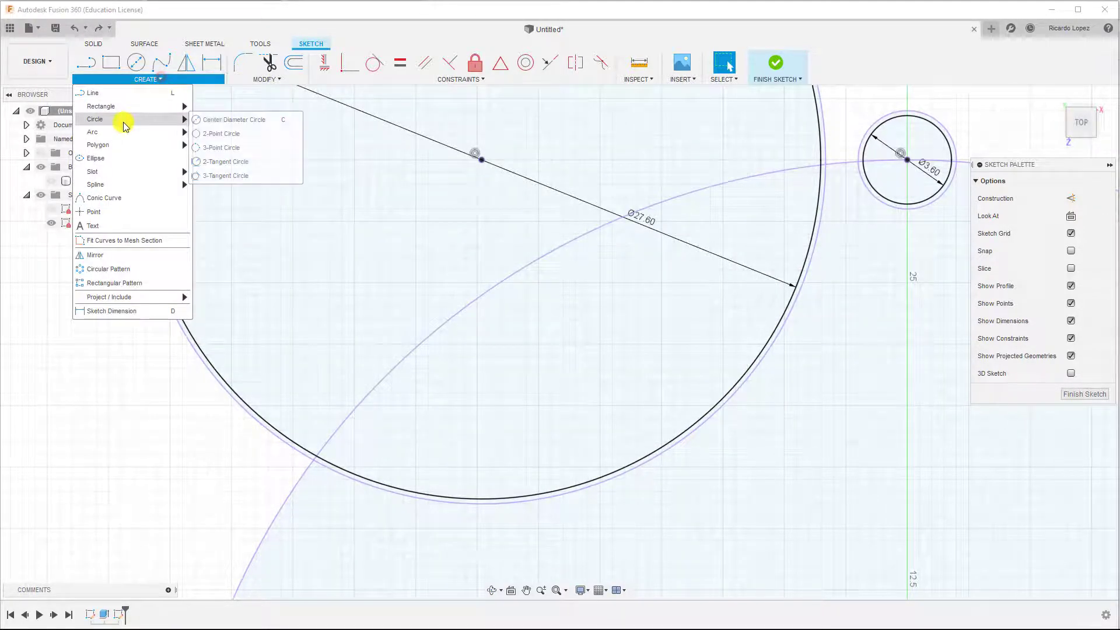
pyautogui.click(123, 130)
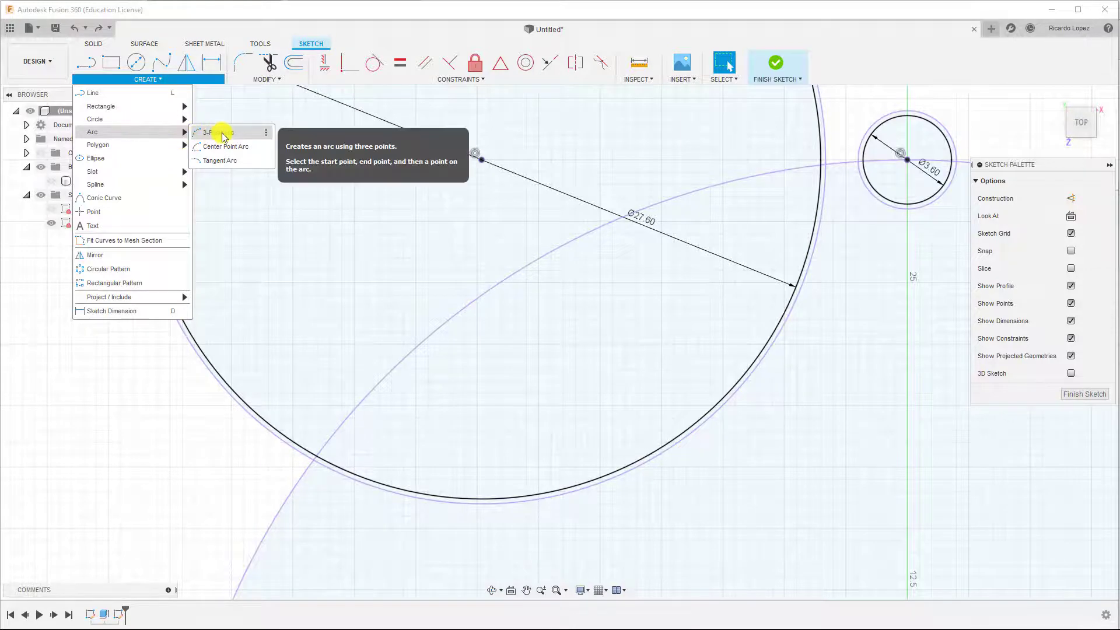
pyautogui.click(222, 137)
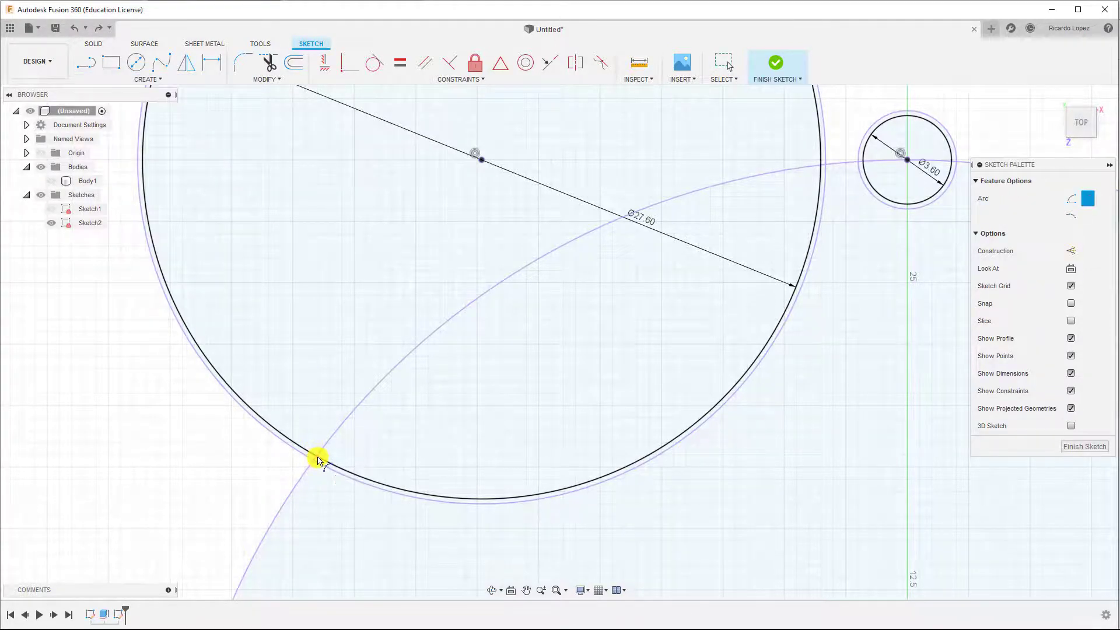
pyautogui.click(315, 457)
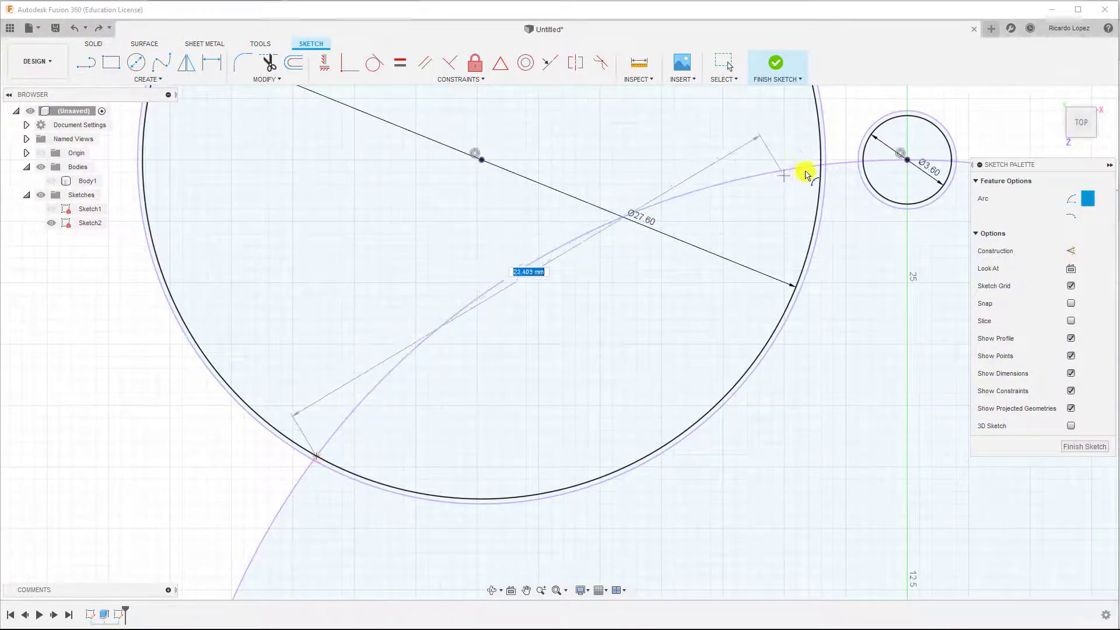
pyautogui.click(820, 166)
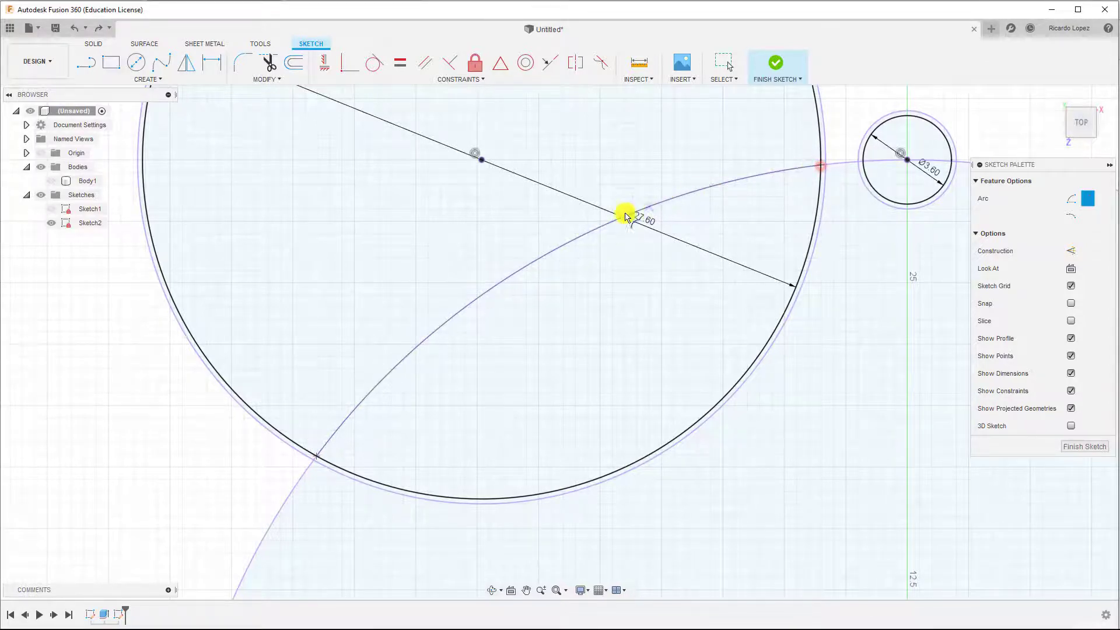
pyautogui.click(625, 217)
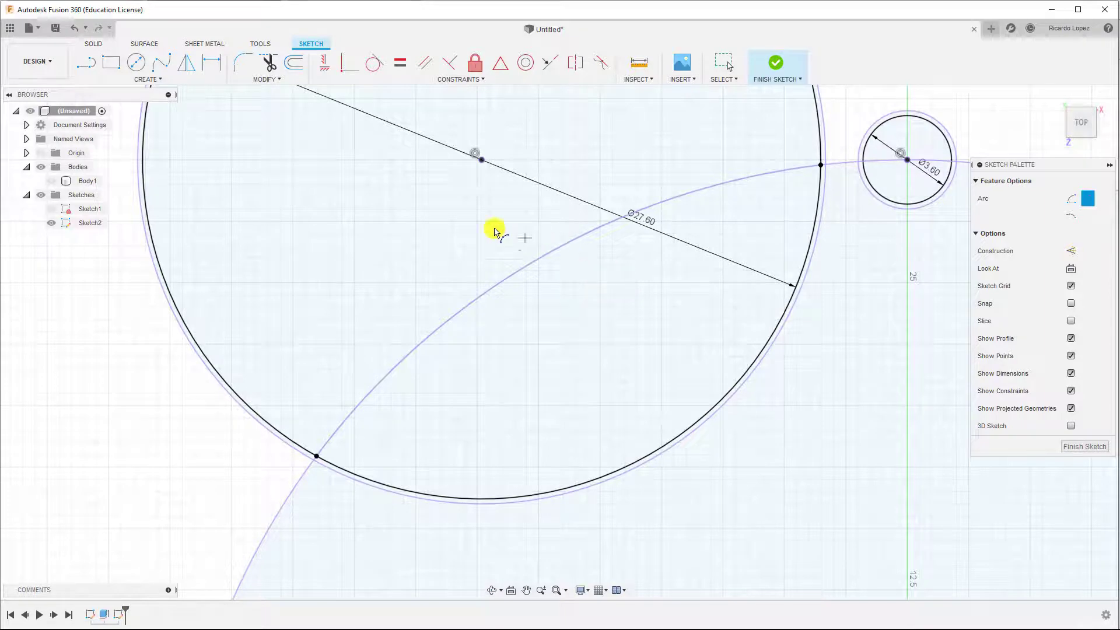
# - Offset the arc inside the 27.6 mm circle by 0.4 mm towards that circle's centre
pyautogui.click(293, 63)
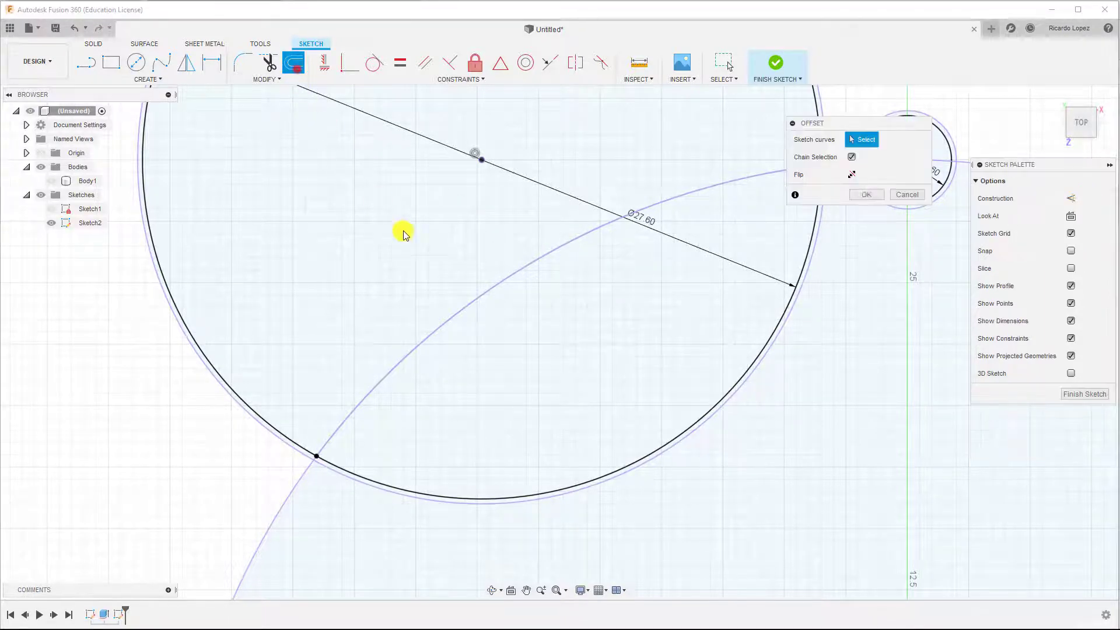
pyautogui.click(475, 297)
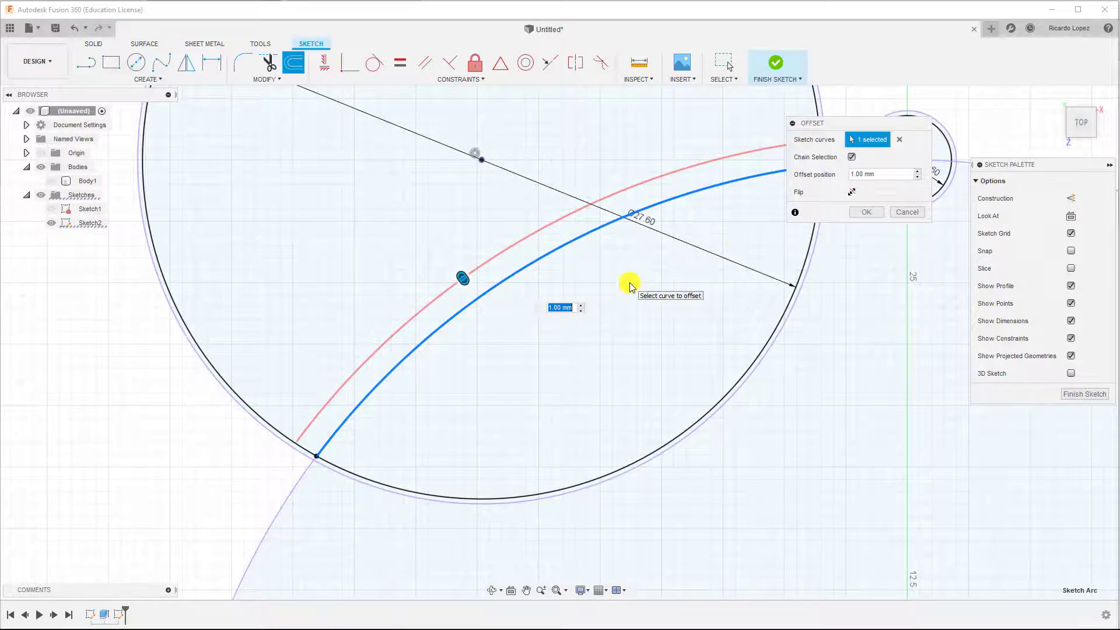
pyautogui.write('0.4')
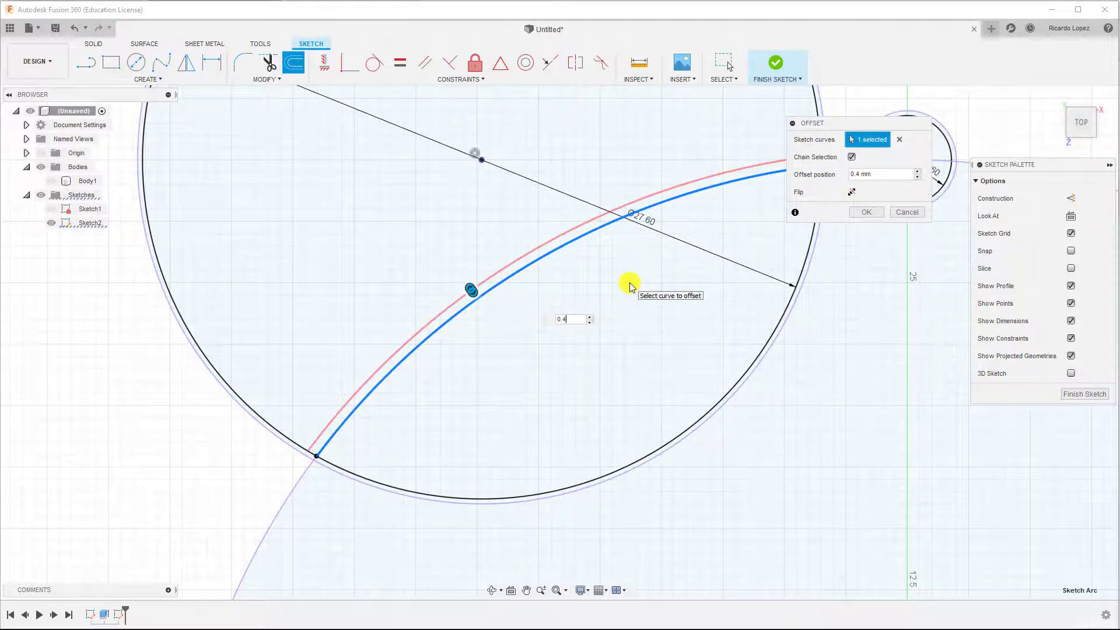
pyautogui.press('Return')
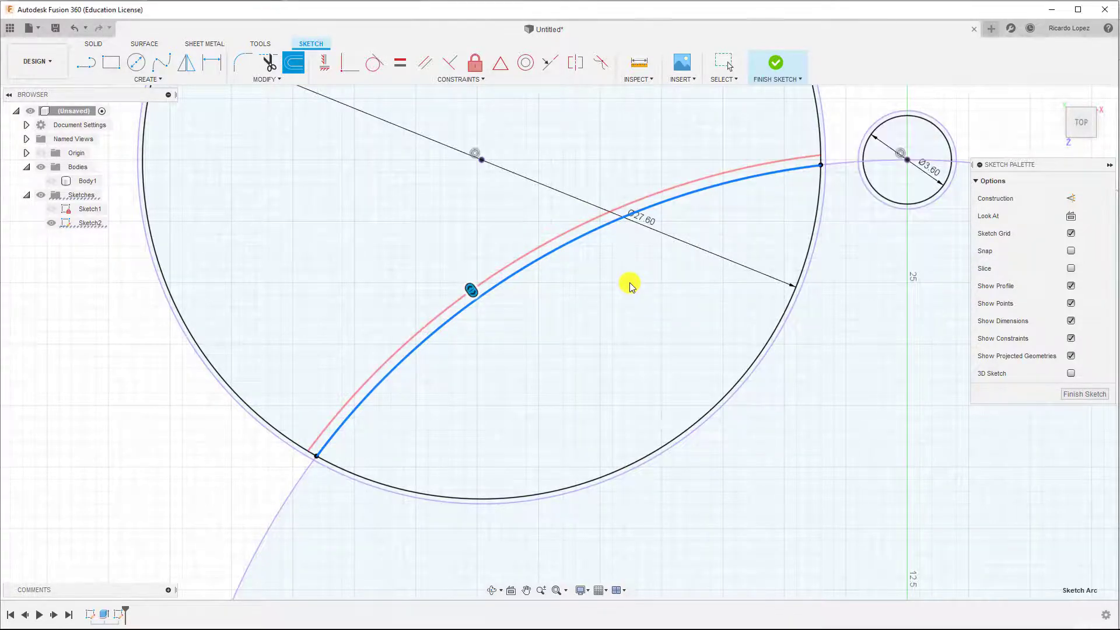
# - Extend the offset arc's end nearest the 3.6 mm circle until it meets the 27.6 mm circle
pyautogui.scroll(-1, 790, 155)
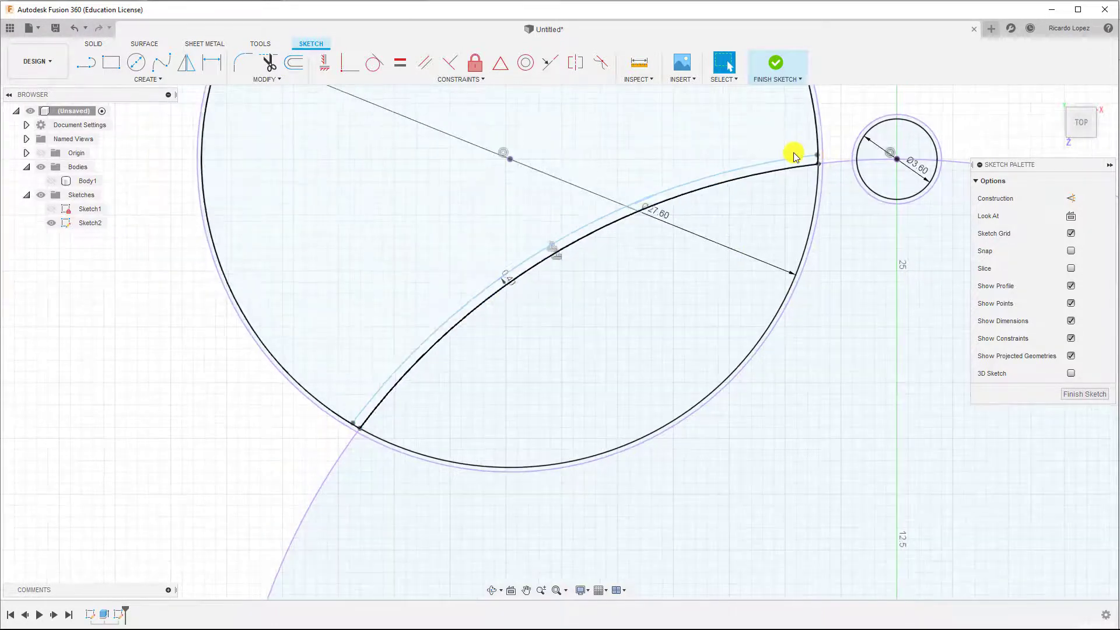
pyautogui.scroll(8, 816, 158)
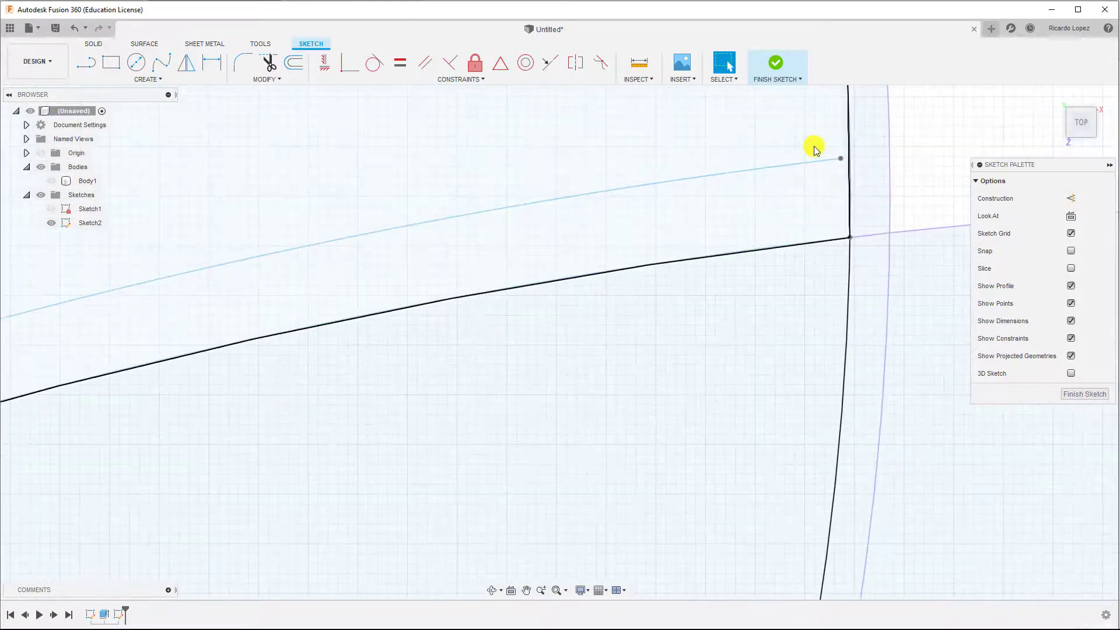
pyautogui.moveTo(814, 153)
pyautogui.mouseDown(button='middle')
pyautogui.moveTo(580, 205)
pyautogui.moveTo(527, 251)
pyautogui.mouseUp(button='middle')
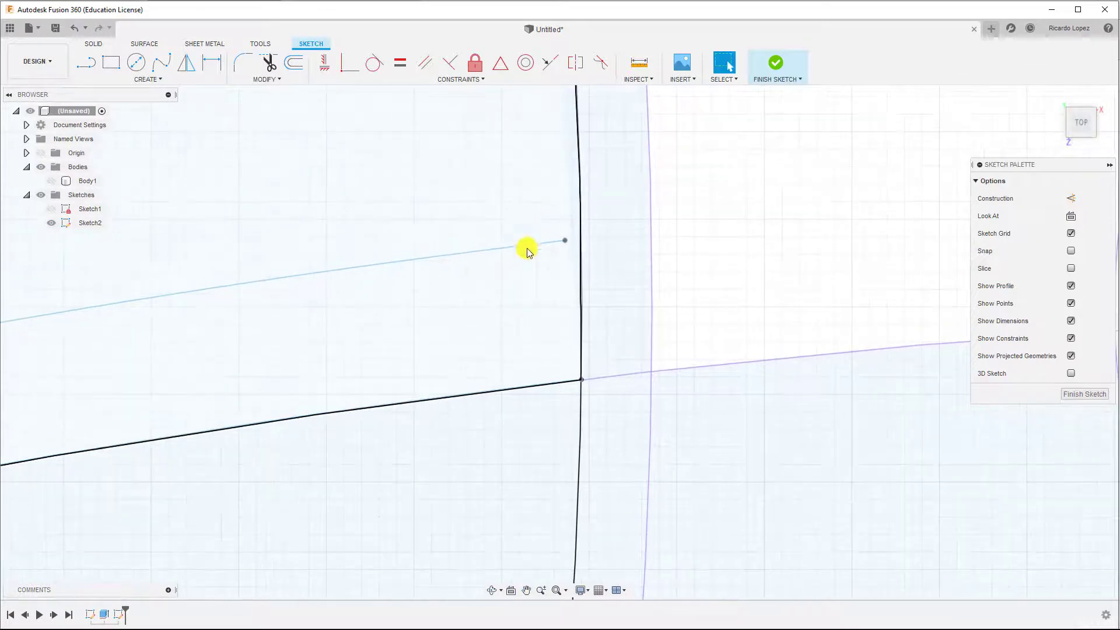
pyautogui.scroll(2, 565, 239)
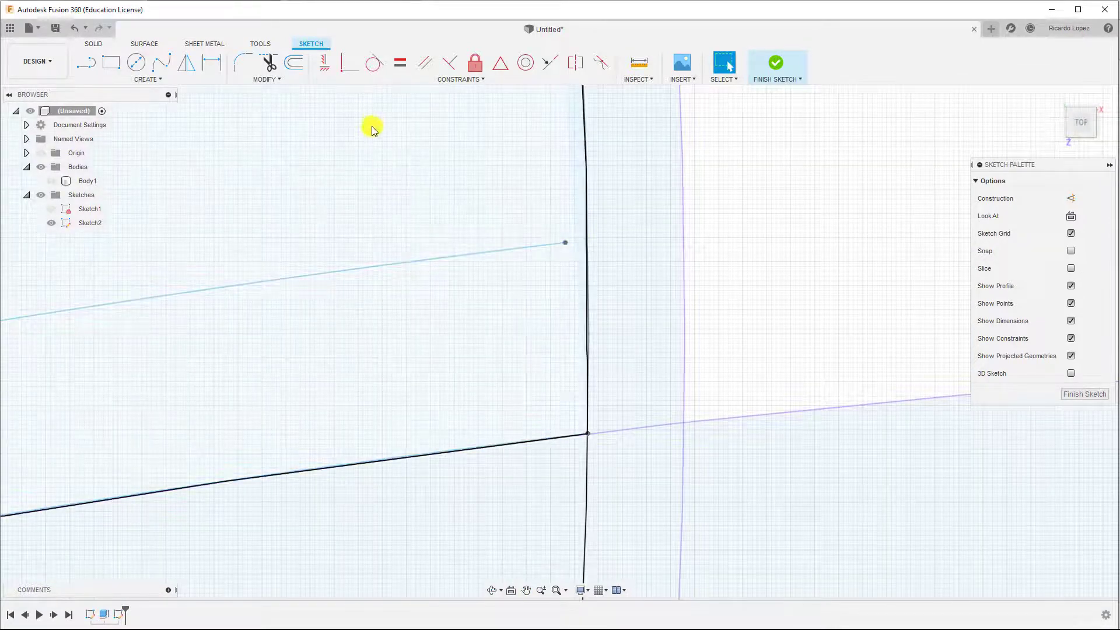
pyautogui.click(273, 79)
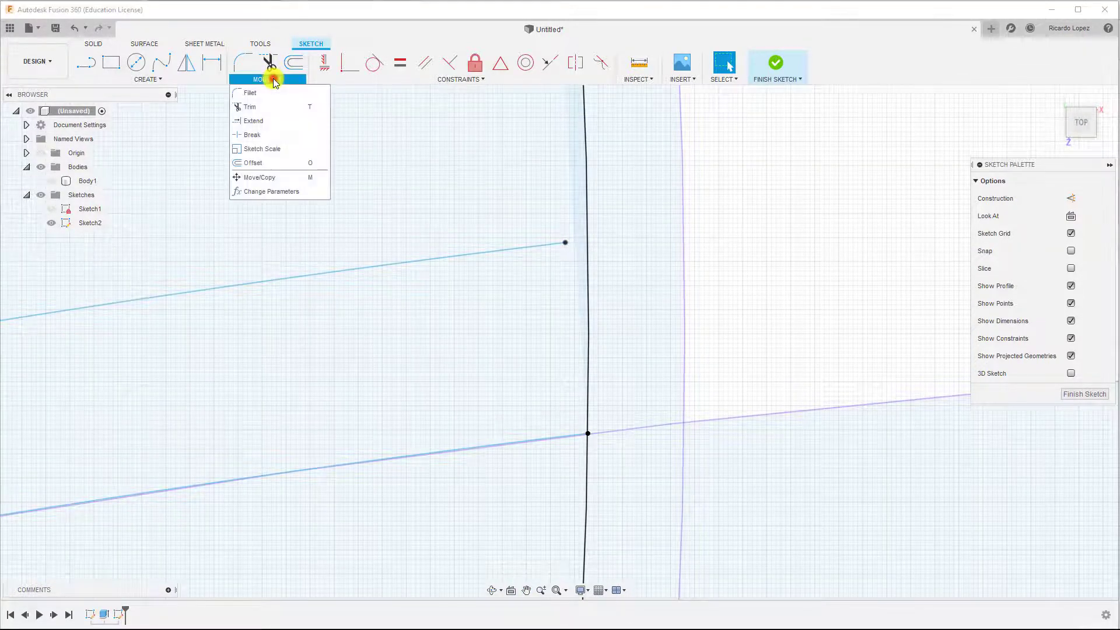
pyautogui.click(255, 113)
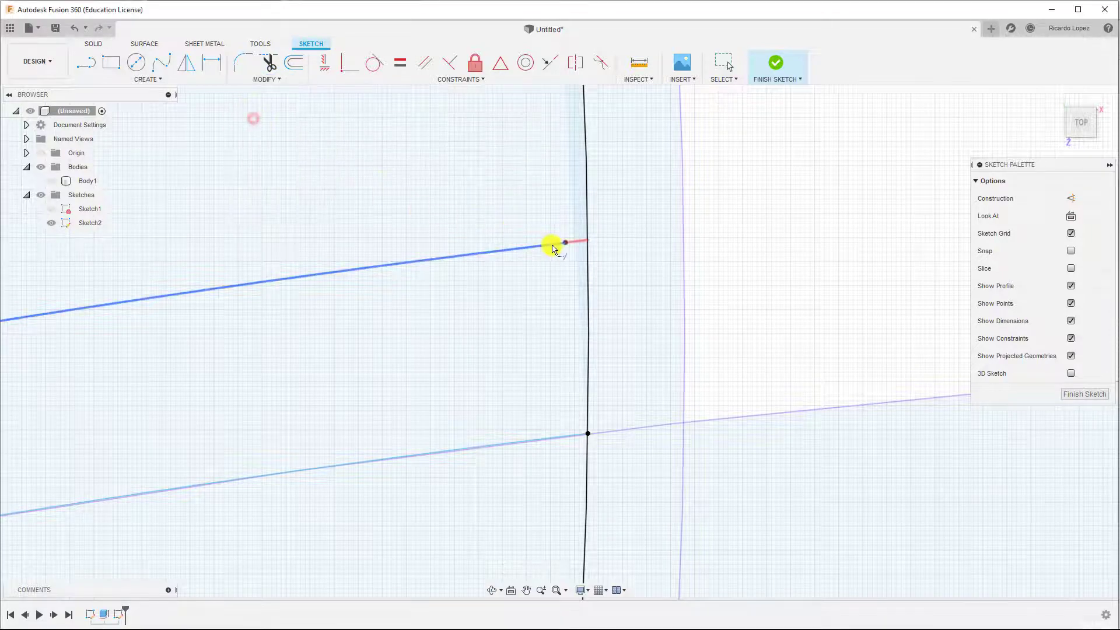
pyautogui.click(557, 248)
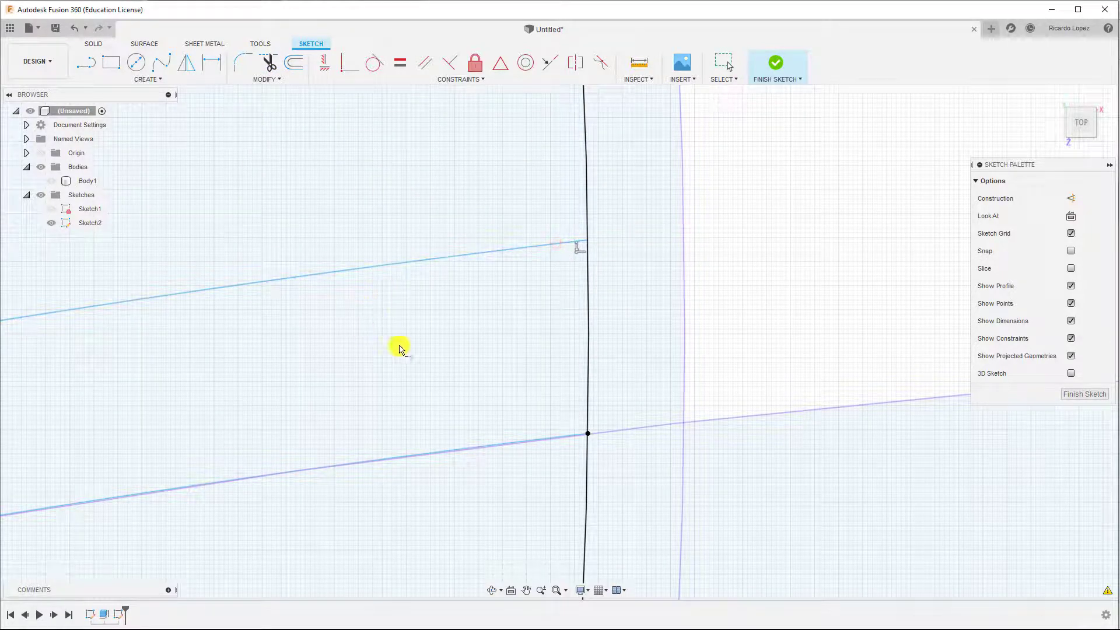
# - Extend the offset arc's opposite end, farthest from the 3.6 mm circle, to the 27.6 mm circle
pyautogui.scroll(-6, 300, 333)
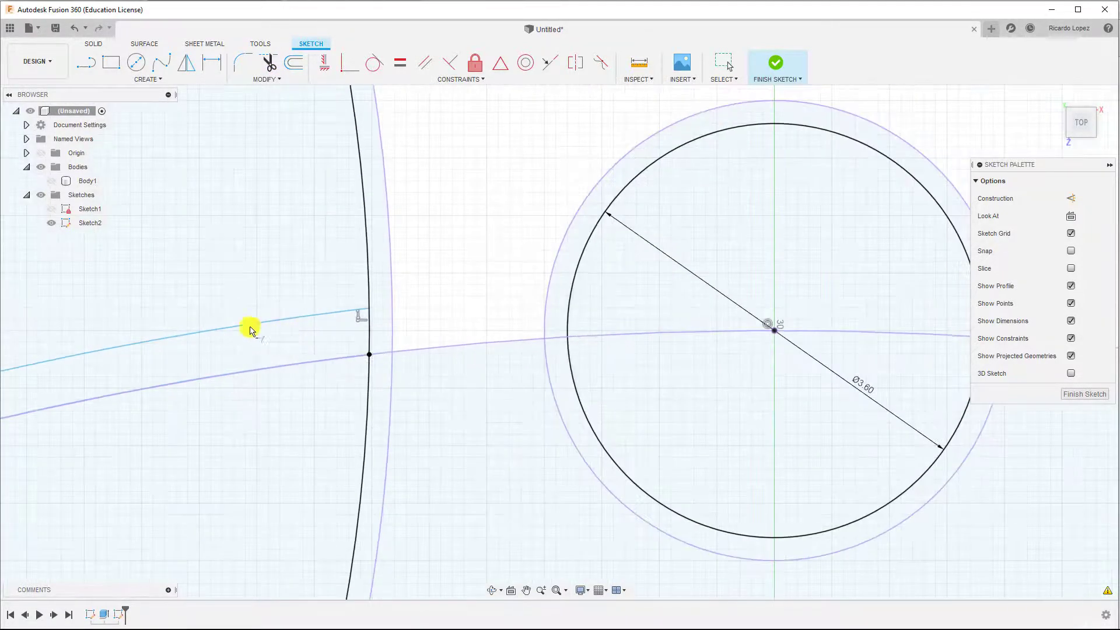
pyautogui.moveTo(250, 325); pyautogui.dragTo(345, 304, button='middle')
pyautogui.scroll(10, 345, 304)
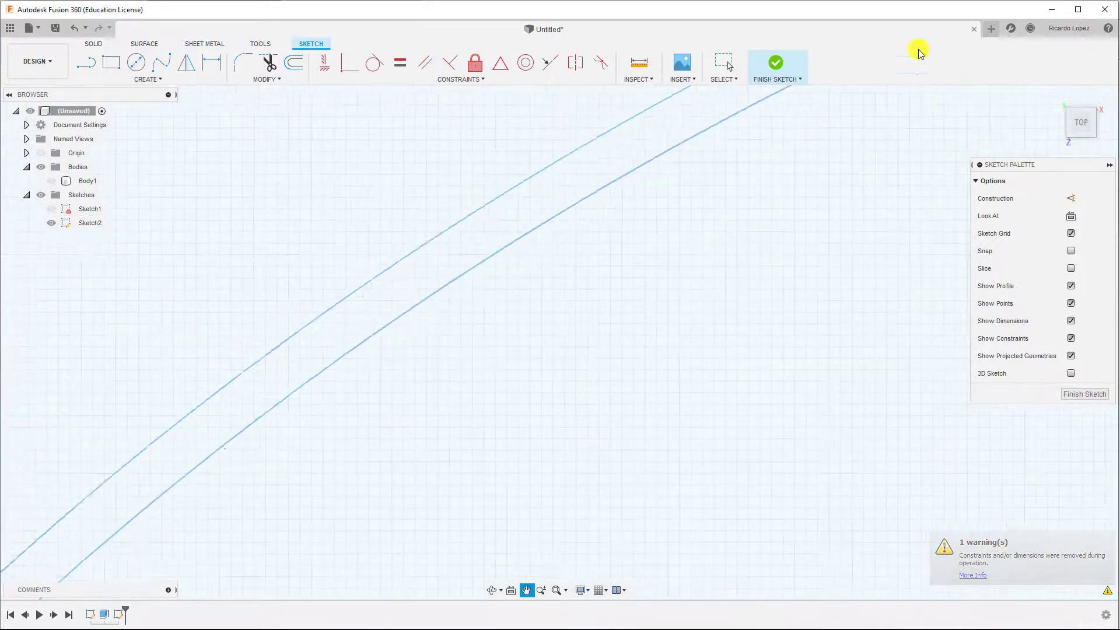
pyautogui.scroll(-6, 398, 438)
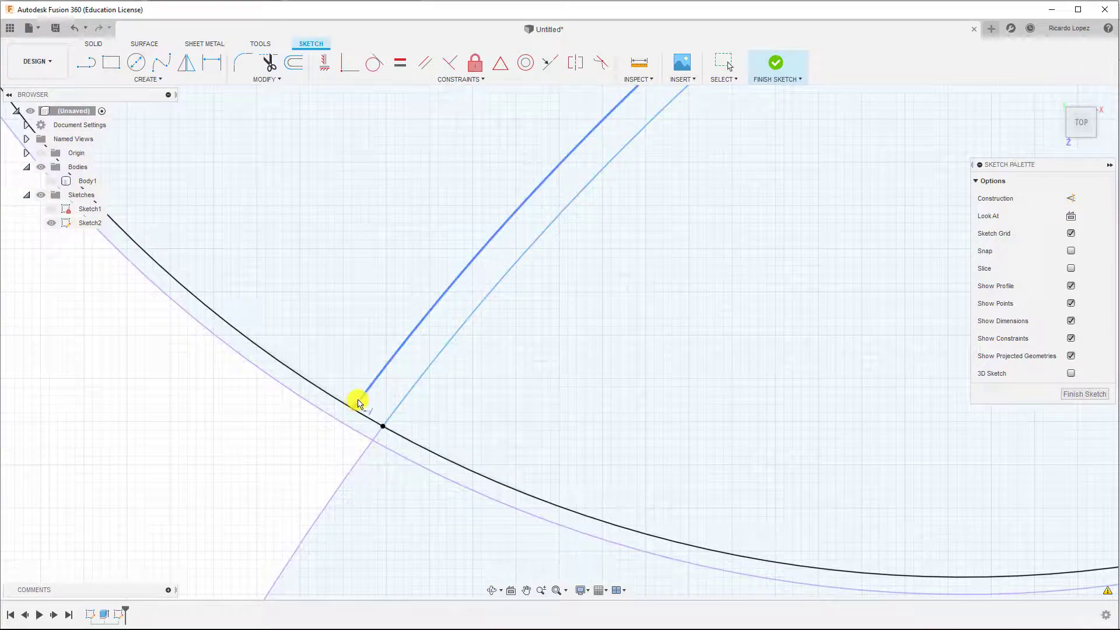
pyautogui.click(357, 400)
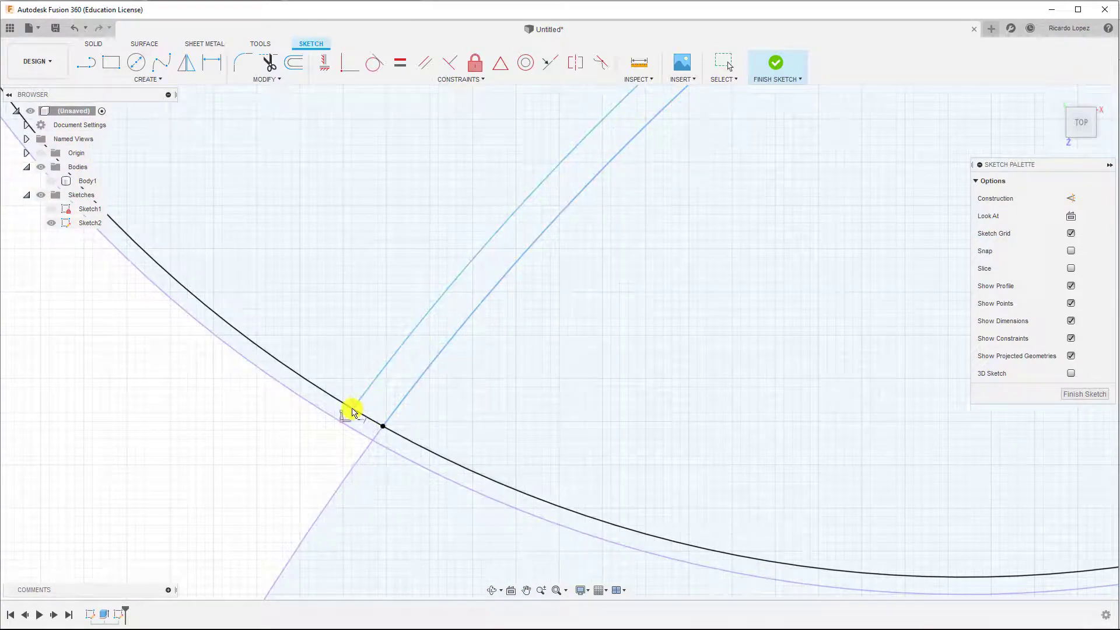
pyautogui.scroll(2, 365, 315)
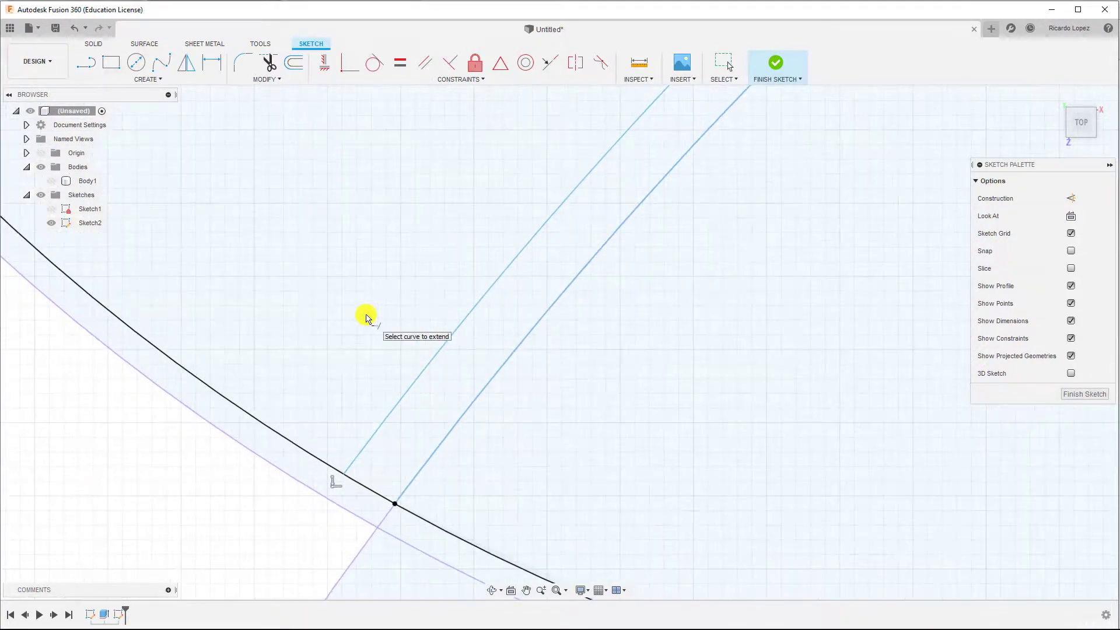
# - Draw a circle about 38.6 mm in diameter, concentric with the 27.6 mm circle, reaching the outer edge of the projected small circle
pyautogui.scroll(-4, 395, 315)
pyautogui.scroll(-5, 409, 304)
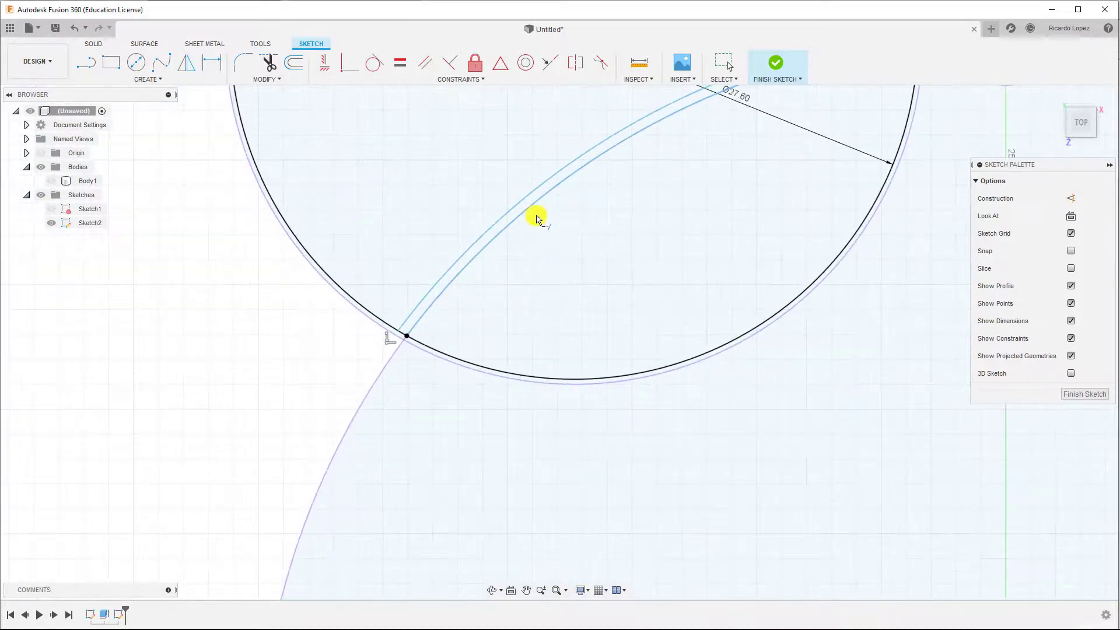
pyautogui.moveTo(495, 265); pyautogui.dragTo(310, 454, button='middle')
pyautogui.scroll(-4, 268, 321)
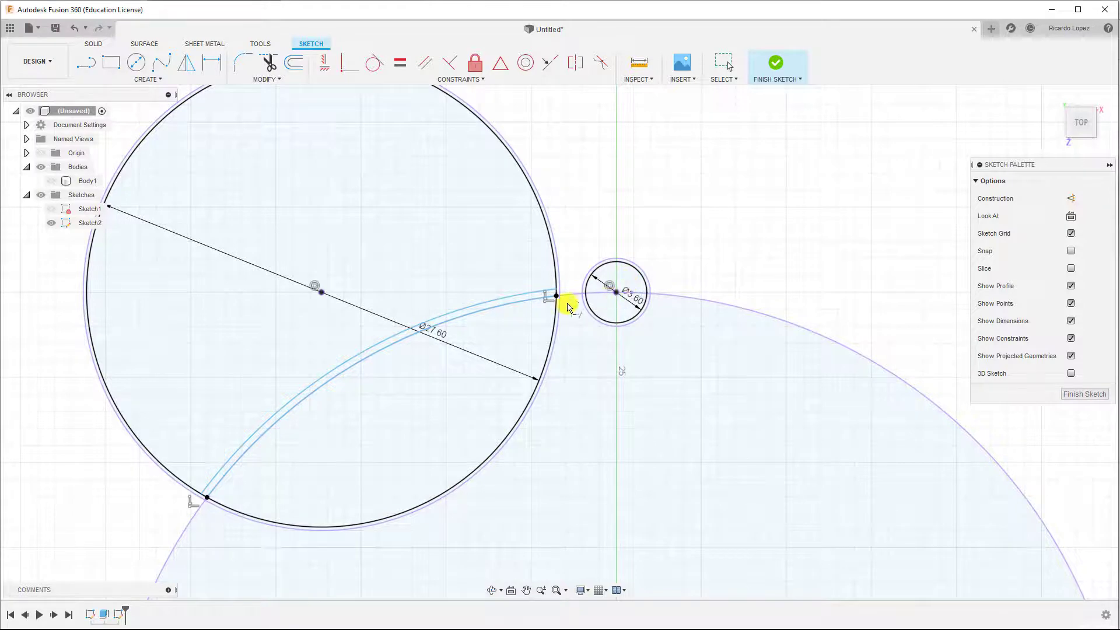
pyautogui.scroll(-3, 277, 328)
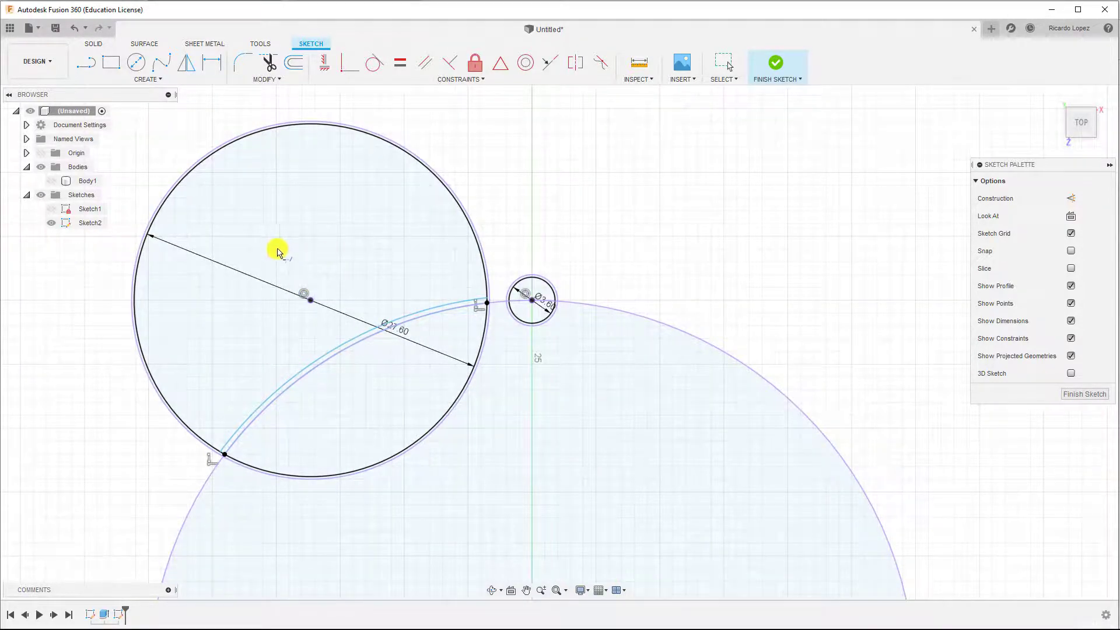
pyautogui.scroll(-2, 274, 251)
pyautogui.moveTo(280, 250); pyautogui.dragTo(357, 270, button='middle')
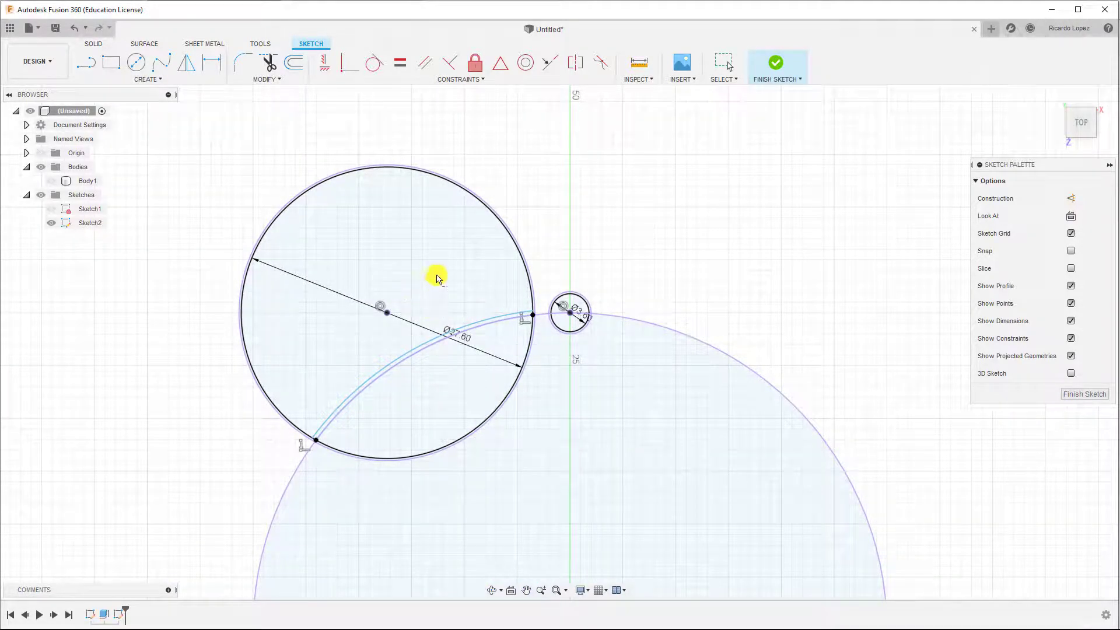
pyautogui.press('c')
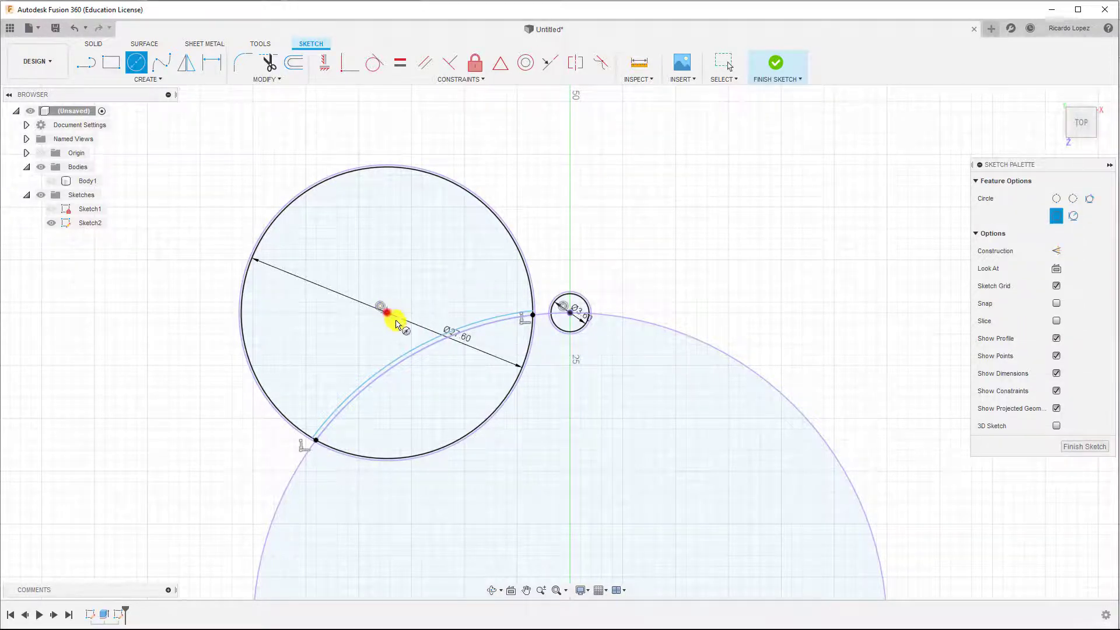
pyautogui.click(387, 313)
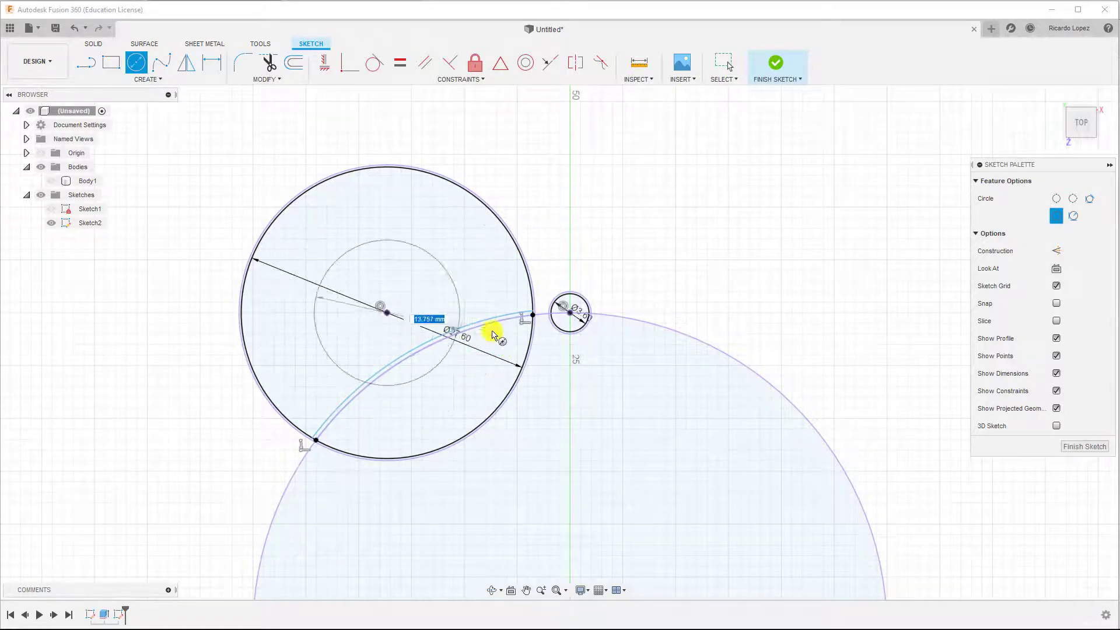
pyautogui.scroll(-1, 600, 314)
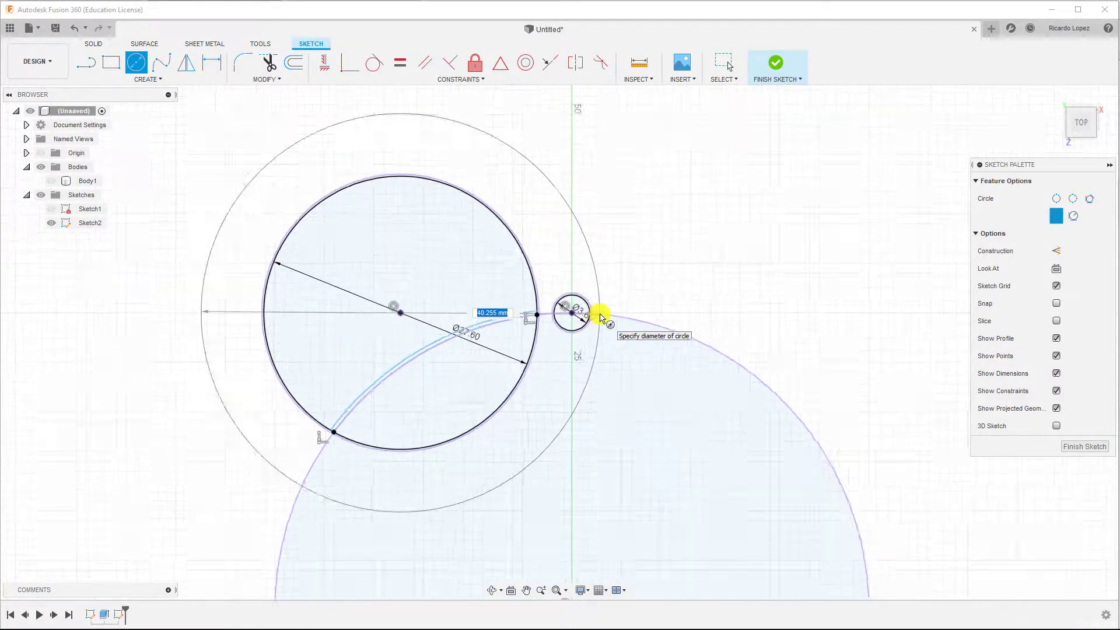
pyautogui.scroll(10, 600, 315)
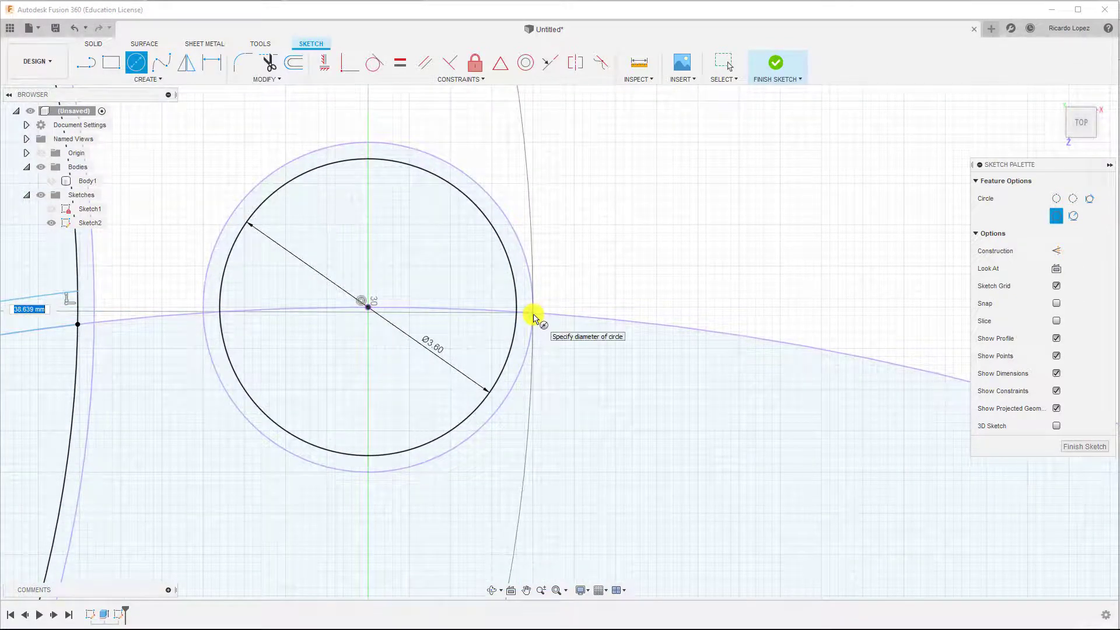
pyautogui.click(534, 315)
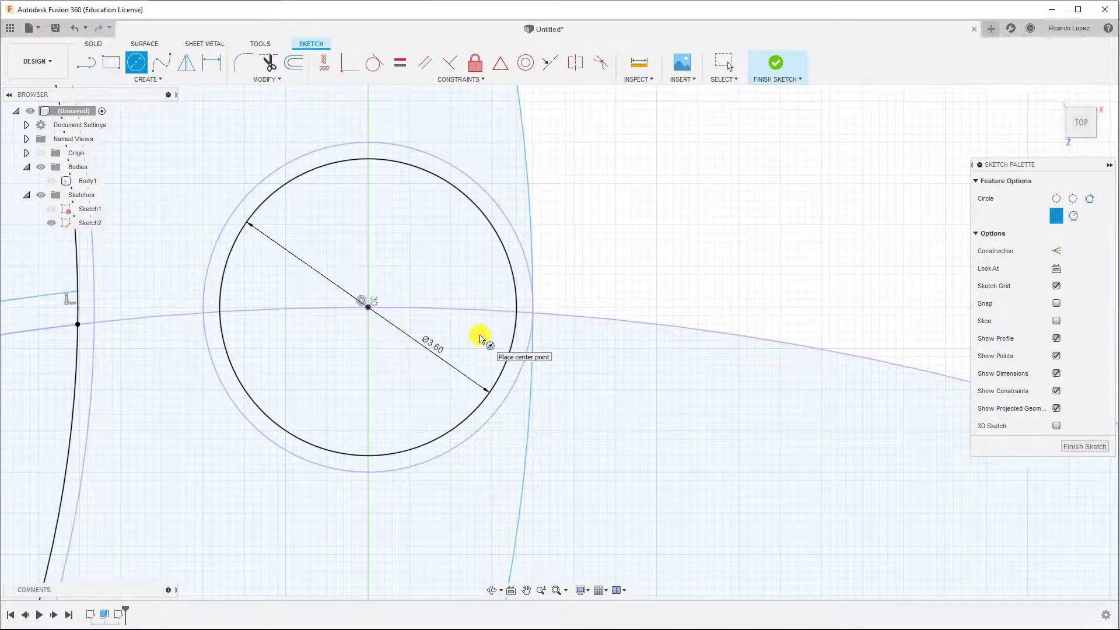
# - Draw a 7 mm diameter circle at the centre of the 27.6 mm circle
pyautogui.scroll(-10, 480, 339)
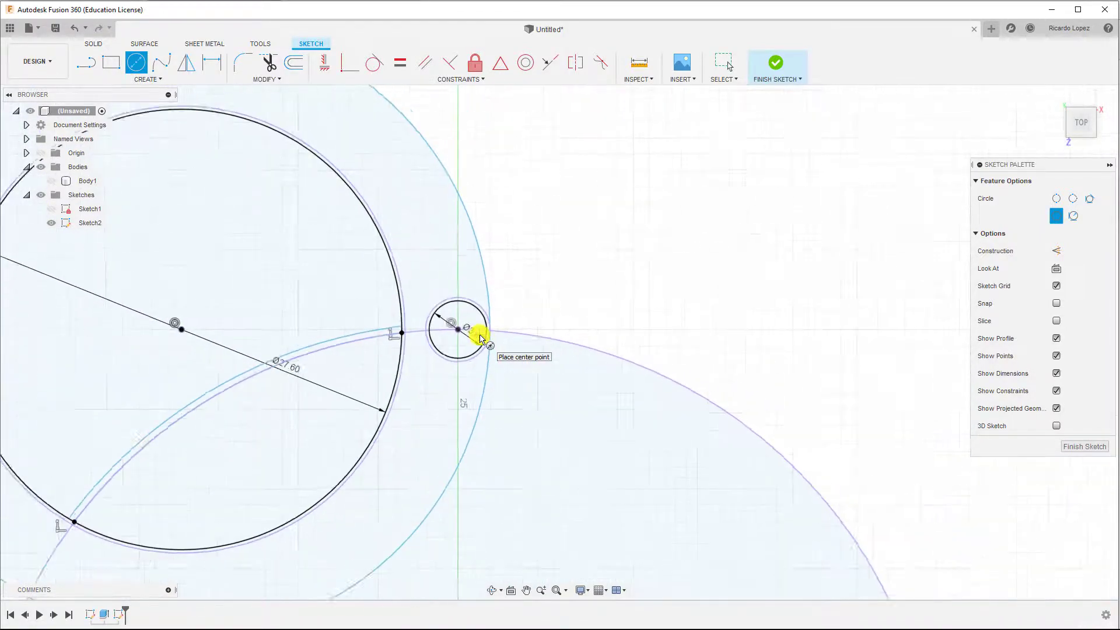
pyautogui.scroll(-8, 479, 338)
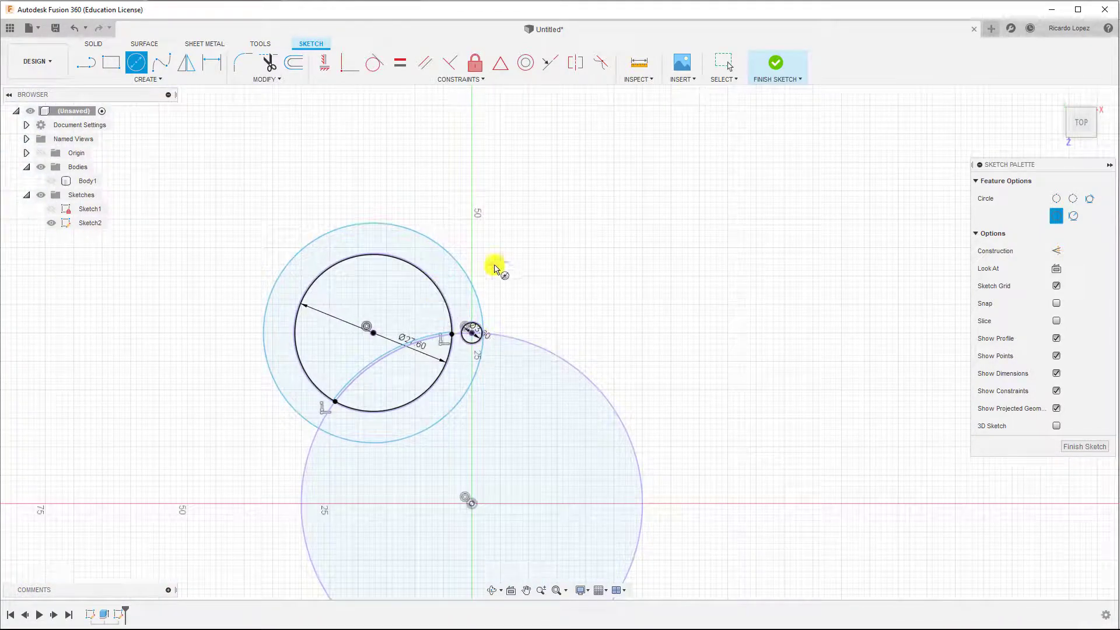
pyautogui.moveTo(503, 465)
pyautogui.mouseDown(button='middle')
pyautogui.moveTo(553, 360)
pyautogui.moveTo(628, 414)
pyautogui.mouseUp(button='middle')
pyautogui.press('c')
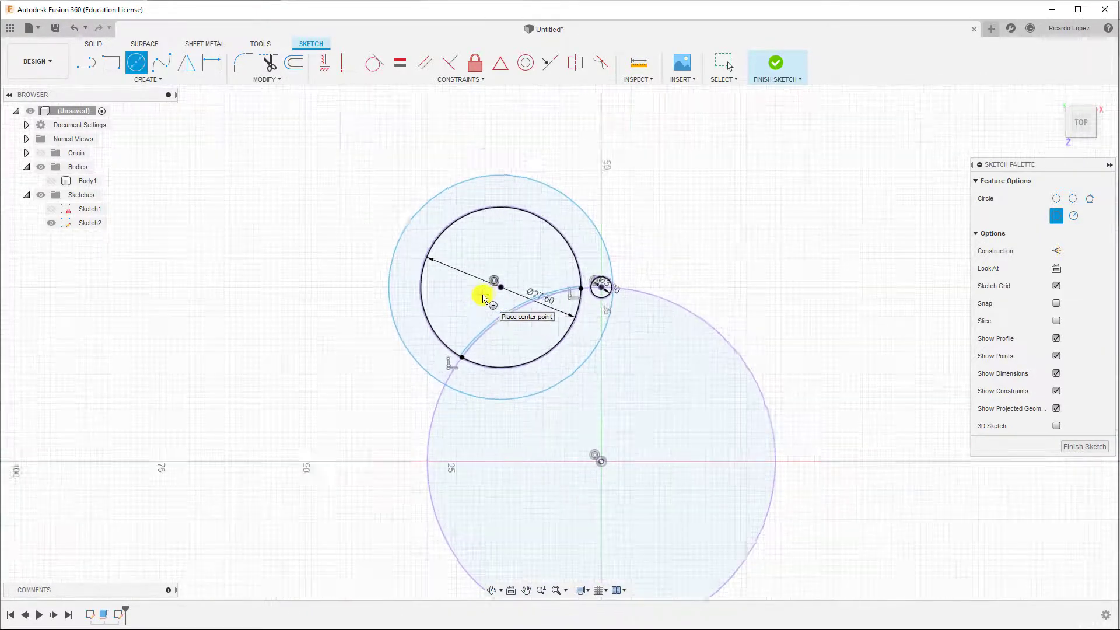
pyautogui.scroll(8, 483, 298)
pyautogui.press('Escape')
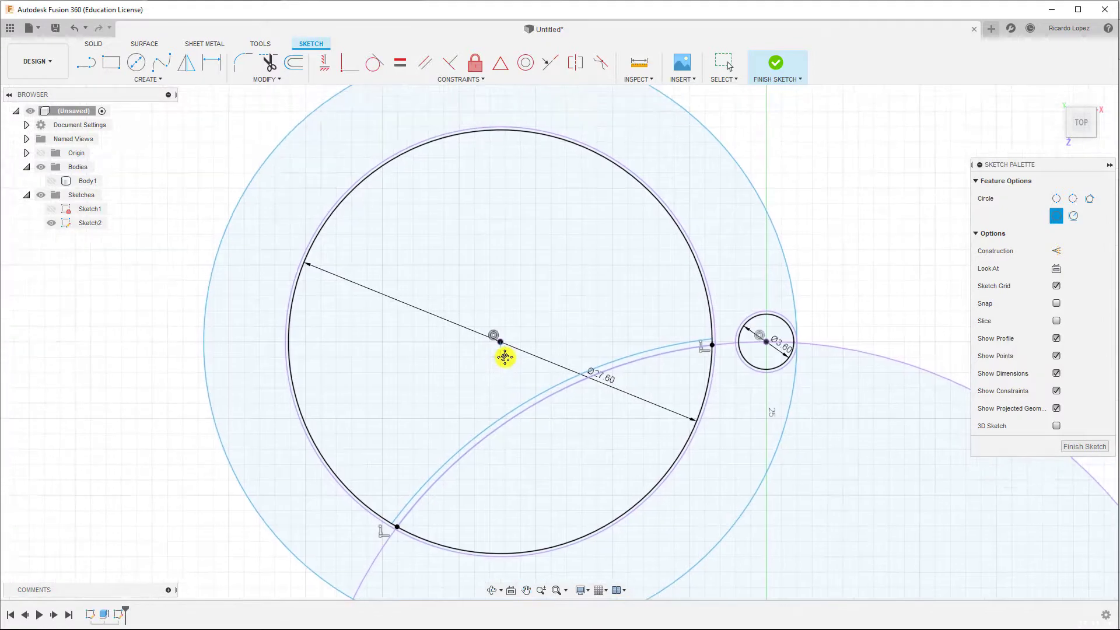
pyautogui.press('c')
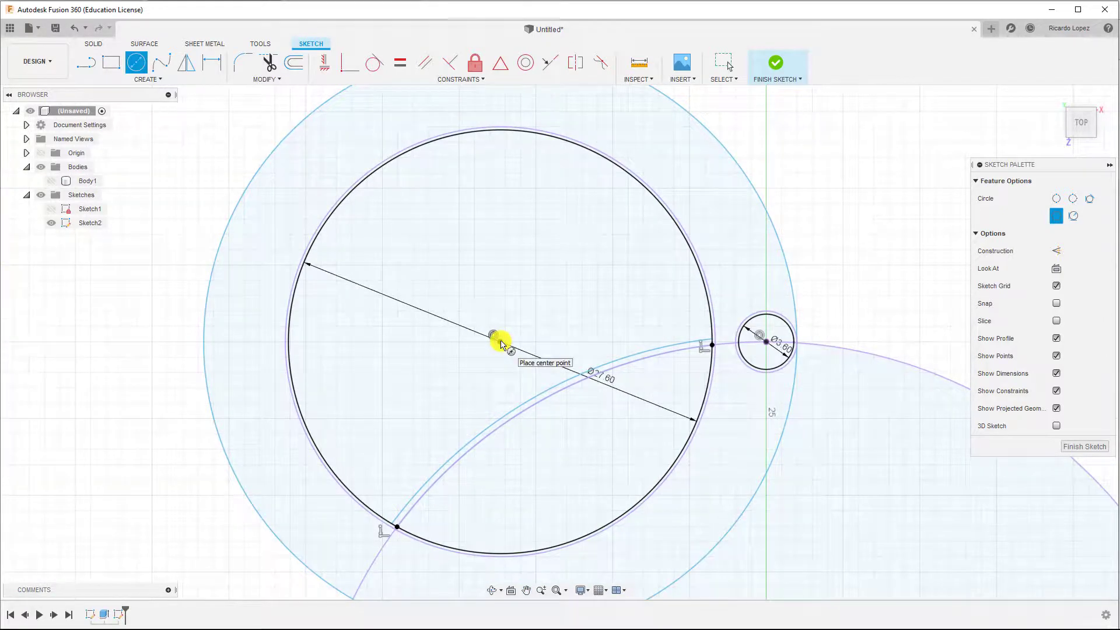
pyautogui.click(500, 342)
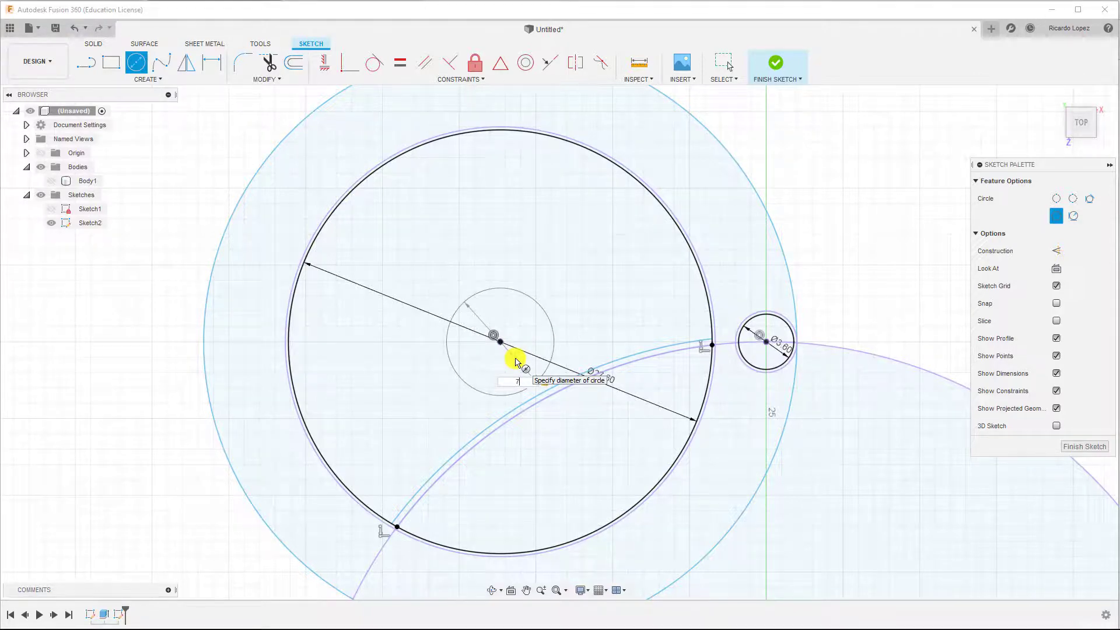
pyautogui.press('Return')
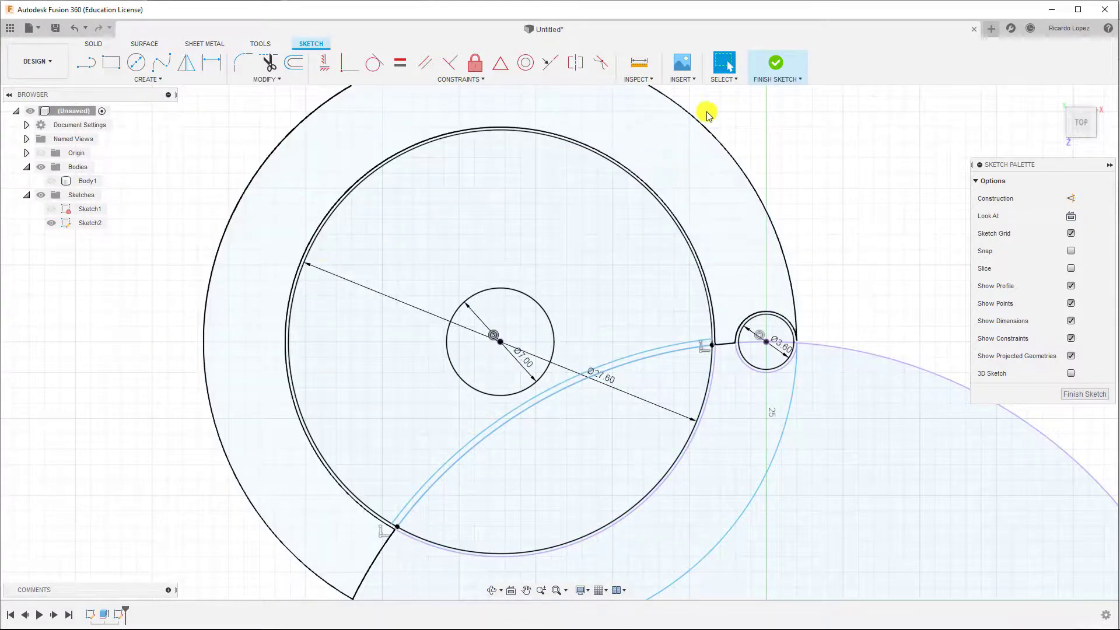
# - Finish the crank sketch and turn the visibility of the wheel body, Body1, back on
pyautogui.click(778, 64)
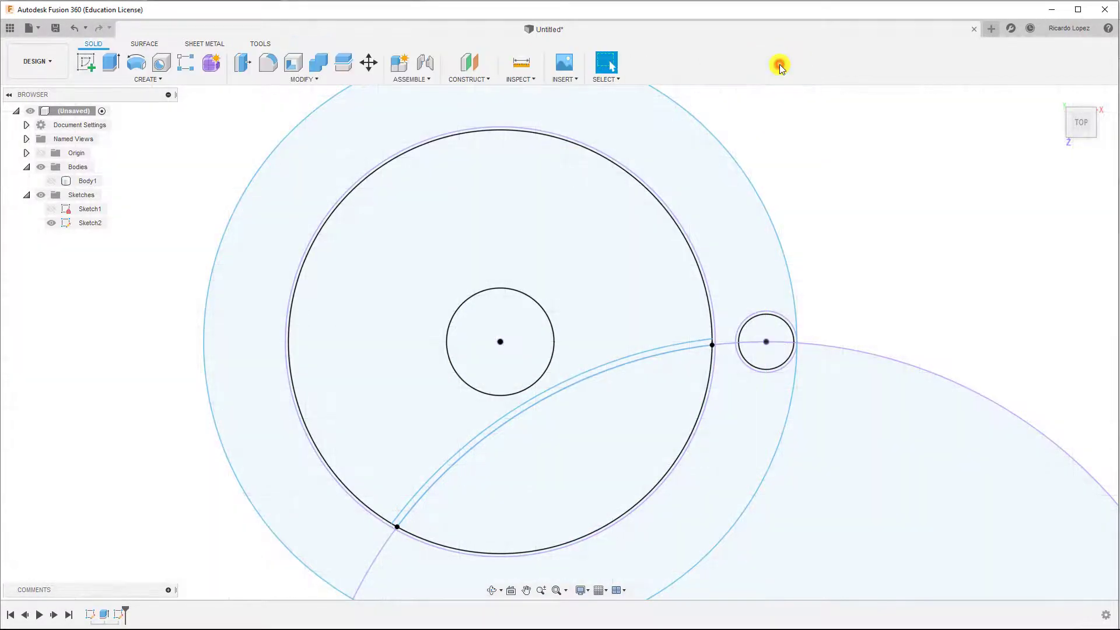
pyautogui.click(1053, 97)
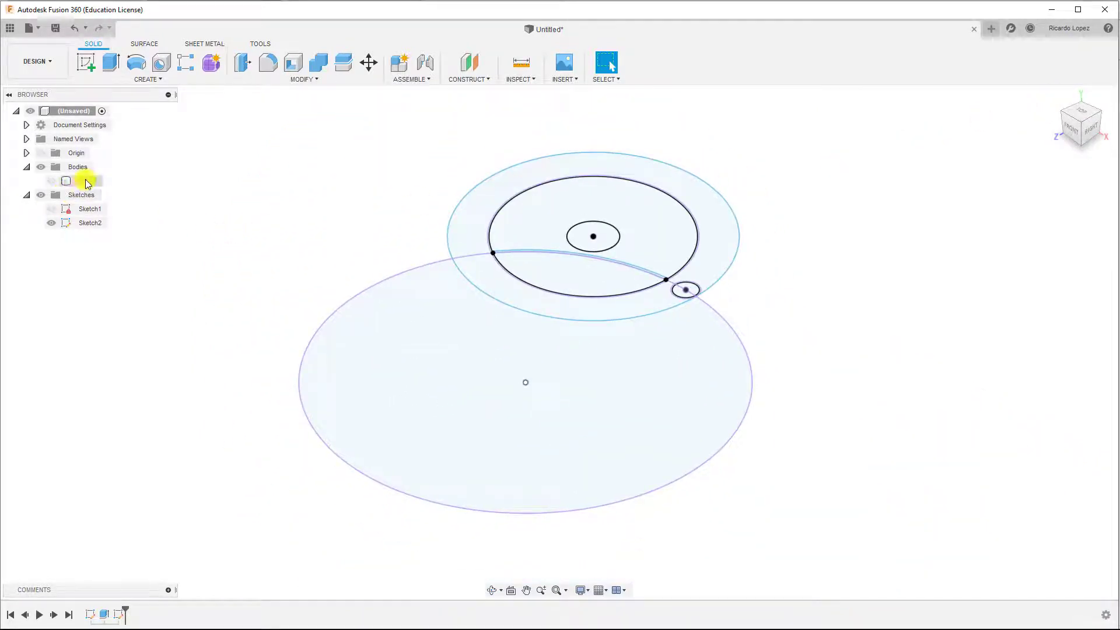
pyautogui.click(55, 184)
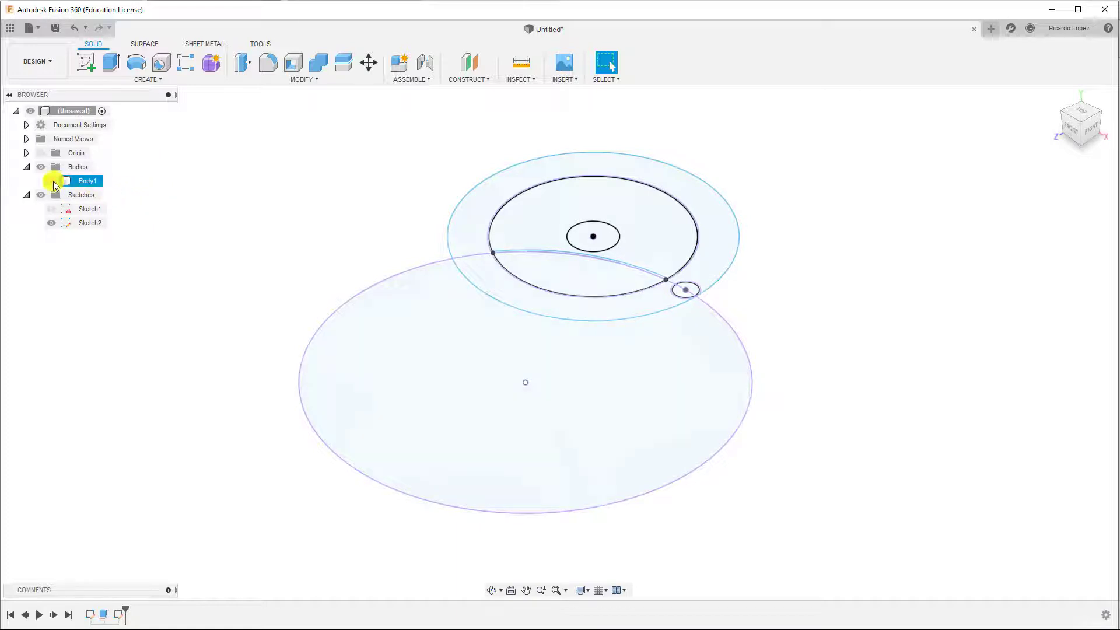
# - Show the wheel body and check from the right side how it sits relative to the crank sketch plane, hiding it again
pyautogui.click(54, 182)
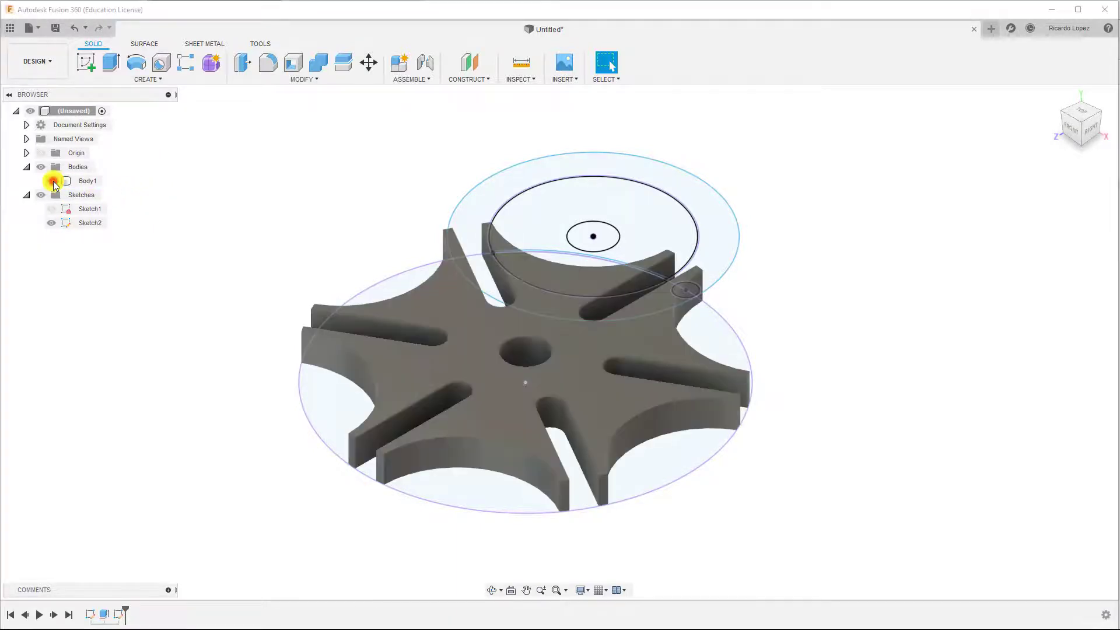
pyautogui.click(1095, 127)
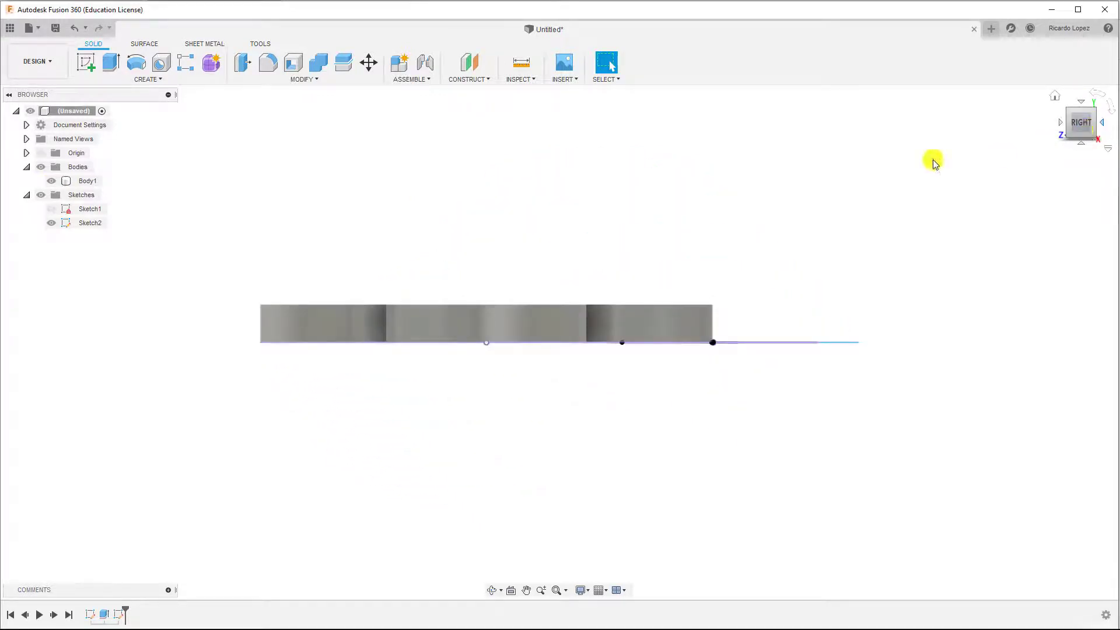
pyautogui.click(458, 325)
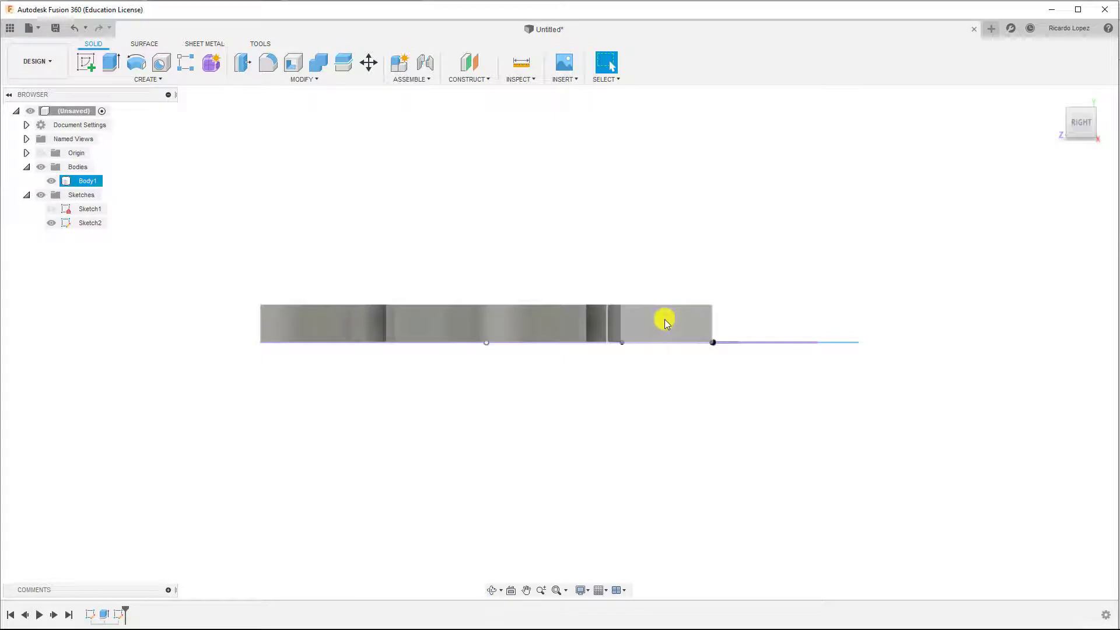
pyautogui.click(711, 347)
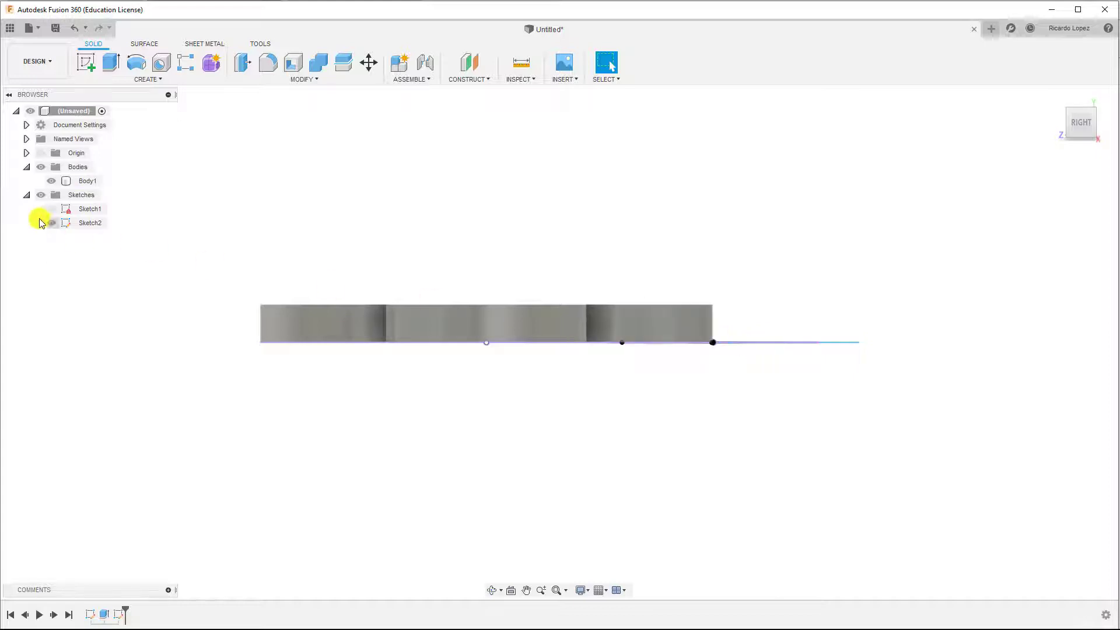
pyautogui.click(51, 180)
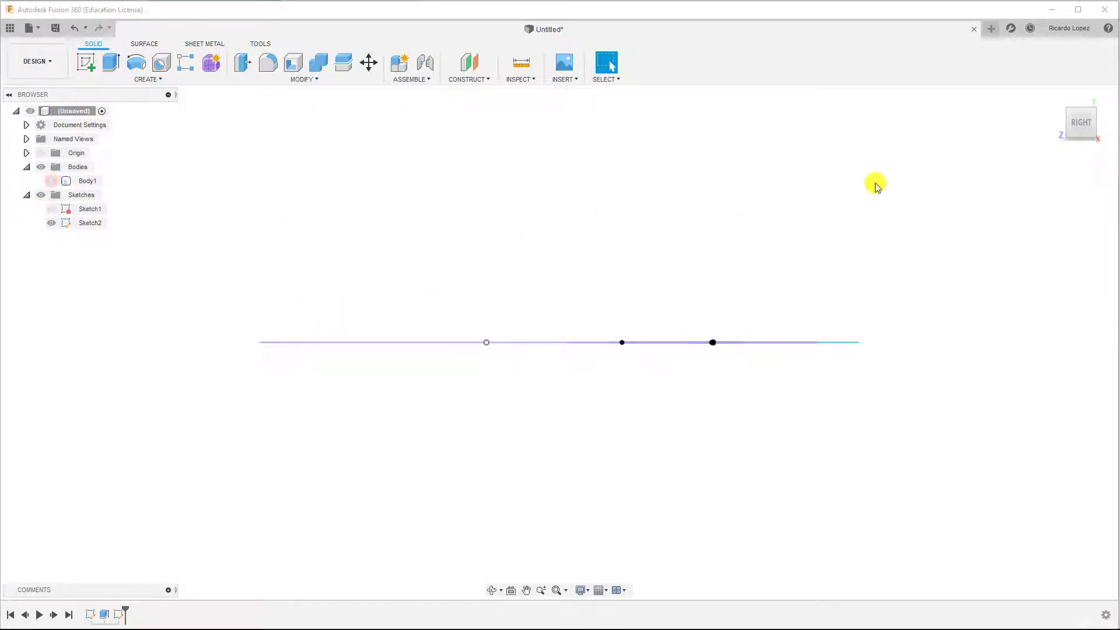
pyautogui.click(1058, 95)
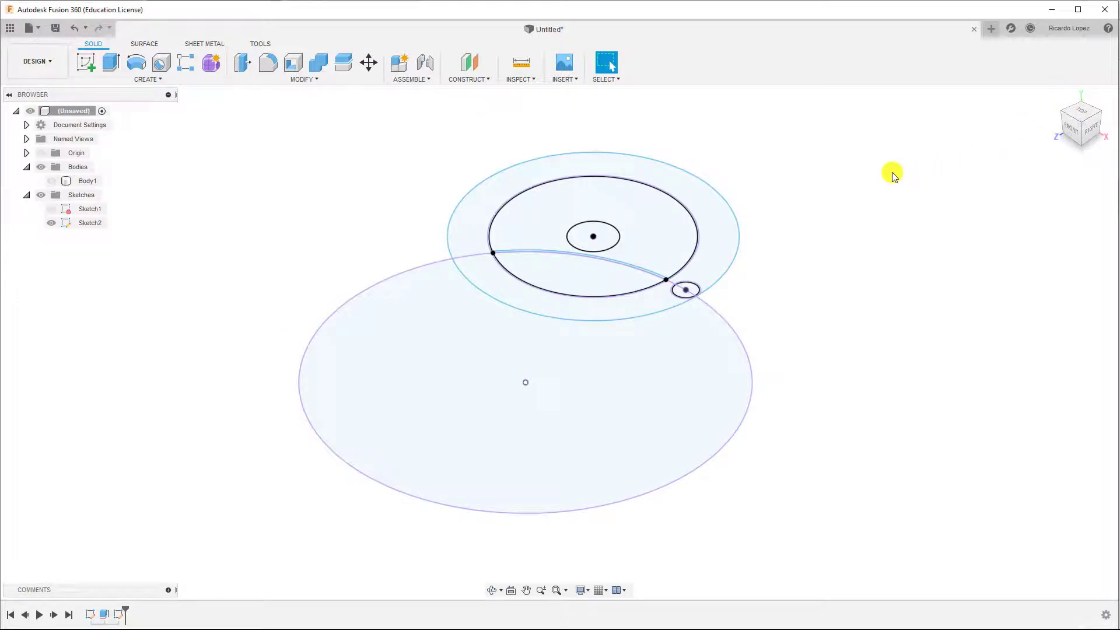
# - Select the crank disc's main profiles in Sketch2: the outer ring areas, the inner circle areas and both halves of the small pin circle
pyautogui.click(1082, 146)
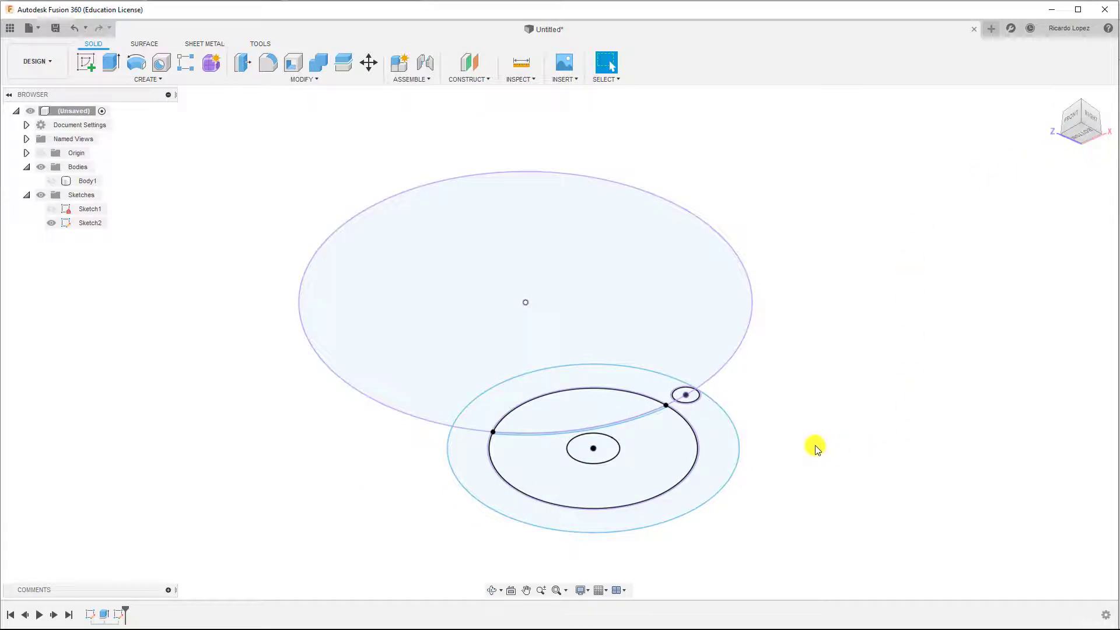
pyautogui.scroll(5, 780, 451)
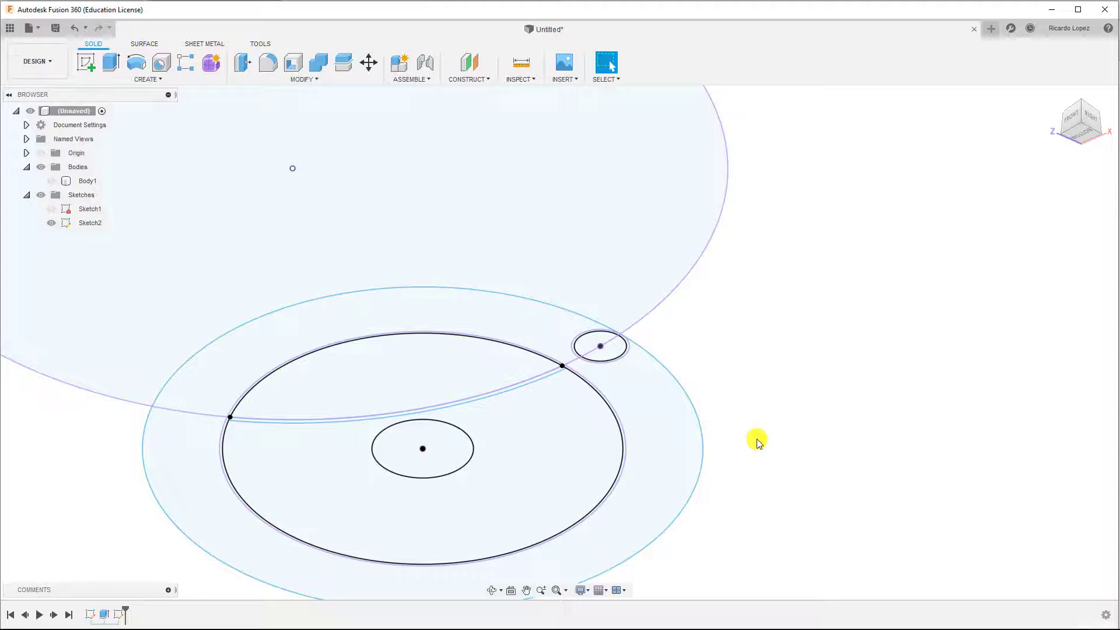
pyautogui.click(681, 449)
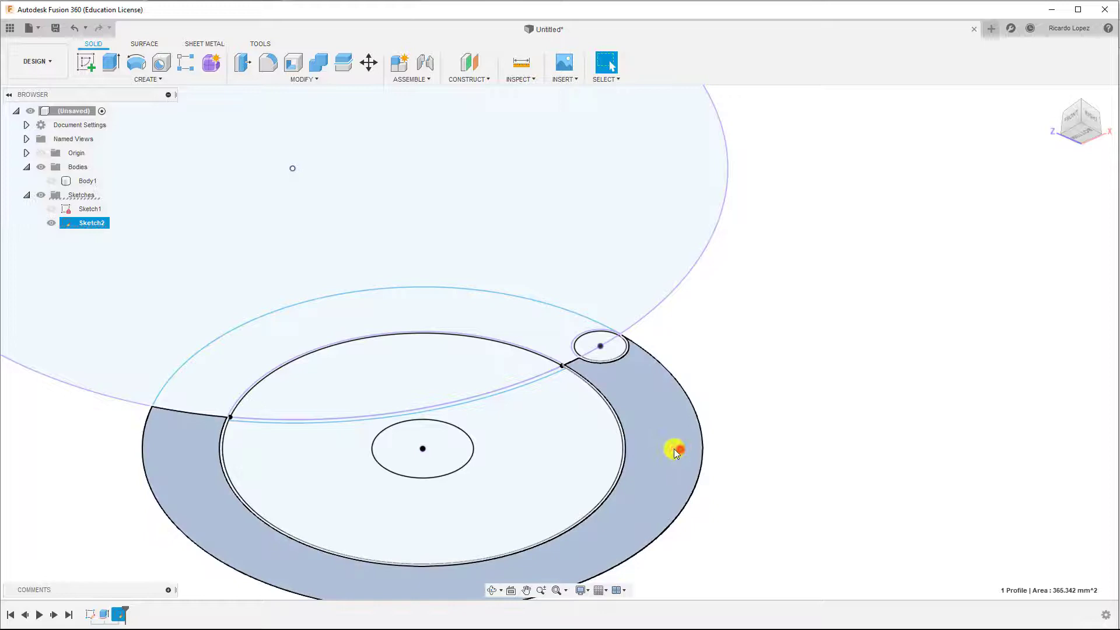
pyautogui.keyDown('ctrl'); pyautogui.click(618, 454); pyautogui.keyUp('ctrl')
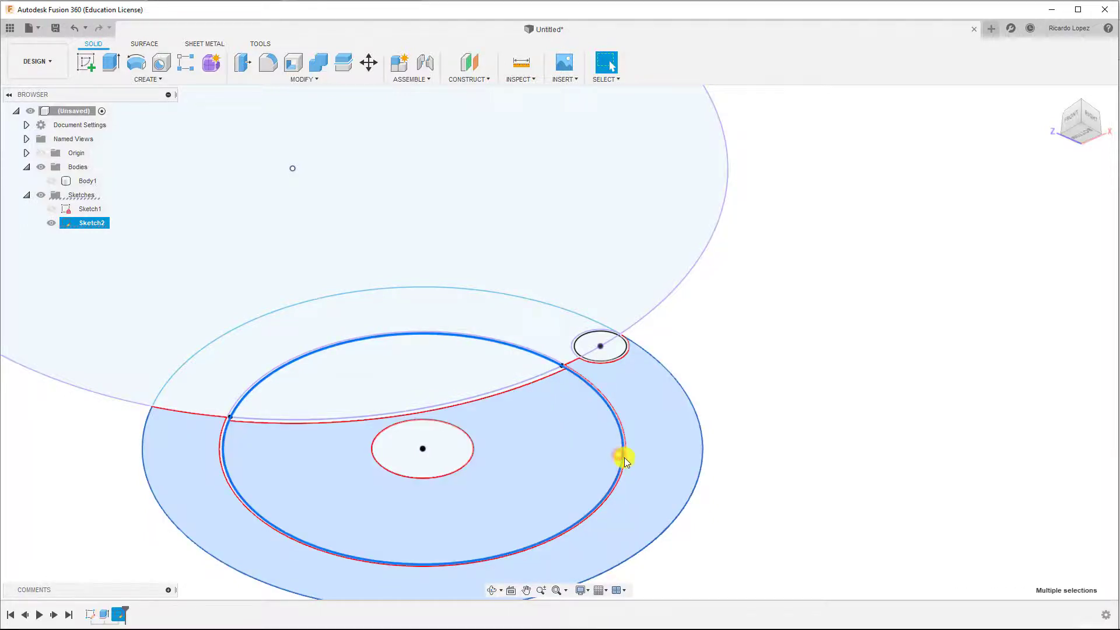
pyautogui.keyDown('ctrl'); pyautogui.click(506, 375); pyautogui.keyUp('ctrl')
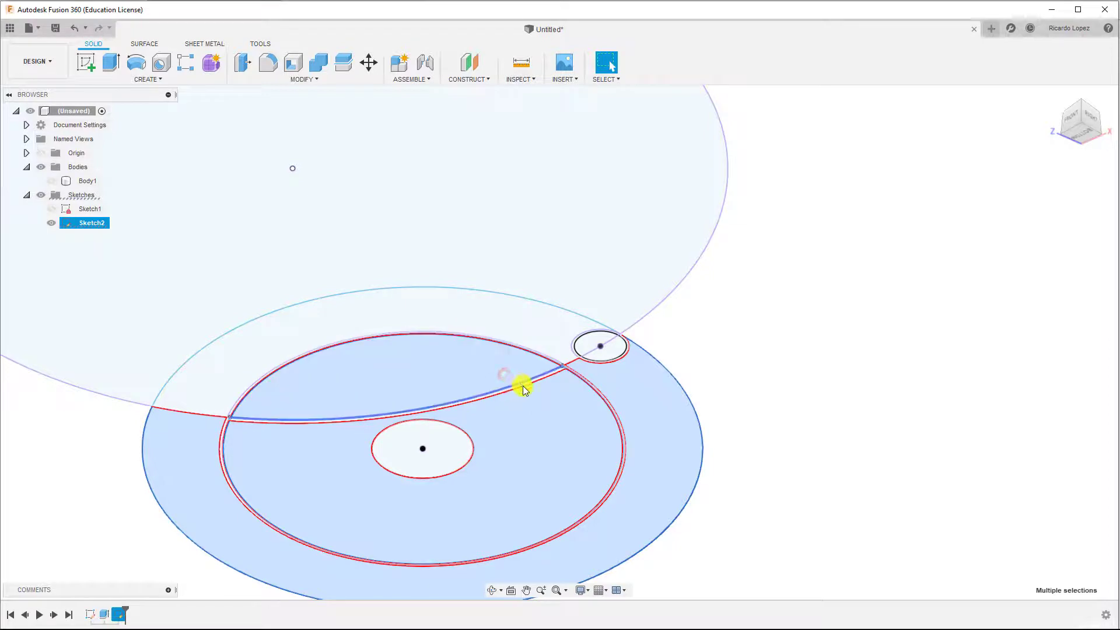
pyautogui.keyDown('ctrl'); pyautogui.click(546, 349); pyautogui.keyUp('ctrl')
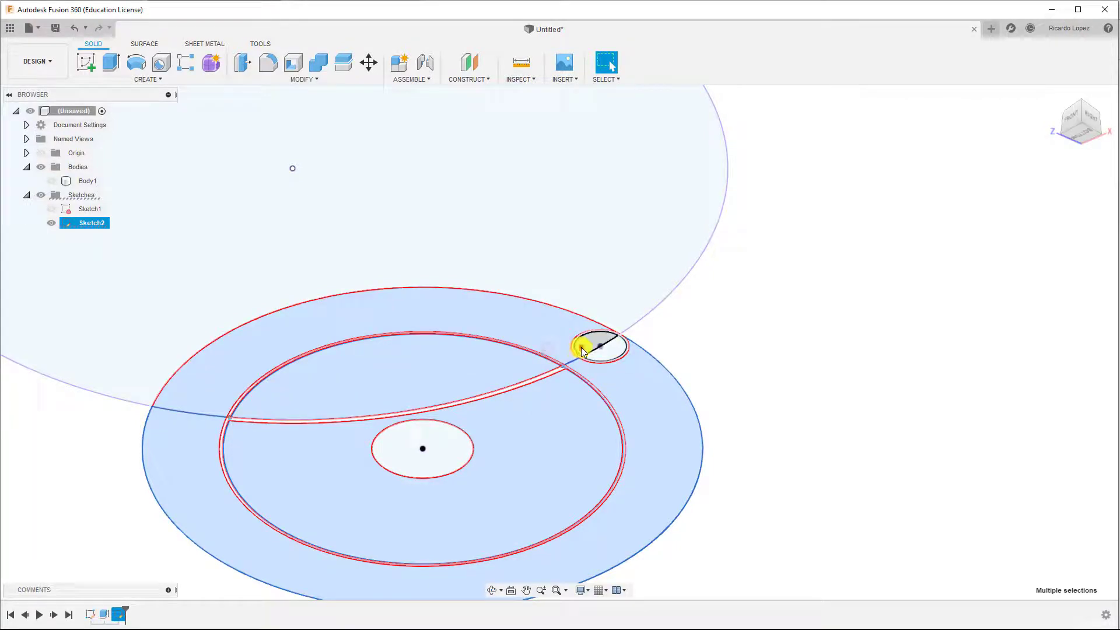
pyautogui.keyDown('ctrl'); pyautogui.click(582, 349); pyautogui.keyUp('ctrl')
pyautogui.keyDown('ctrl'); pyautogui.click(602, 356); pyautogui.keyUp('ctrl')
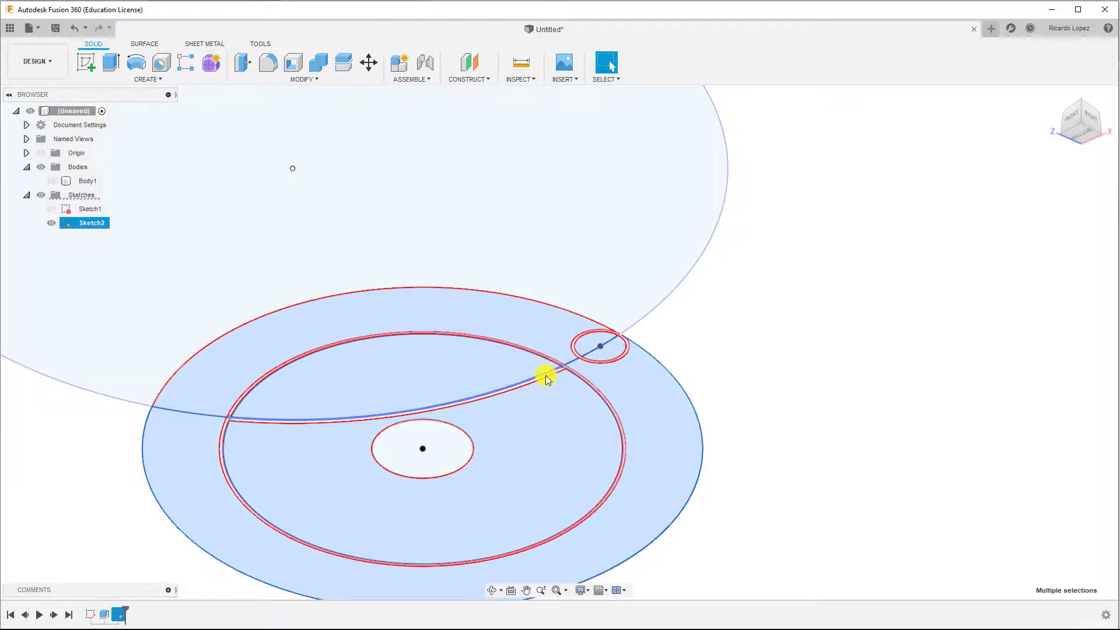
# - Add the thin clearance strips to the selection: between the two arcs, around the 27.6 mm circle and around the small pin circle
pyautogui.scroll(-2, 547, 376)
pyautogui.scroll(6, 547, 376)
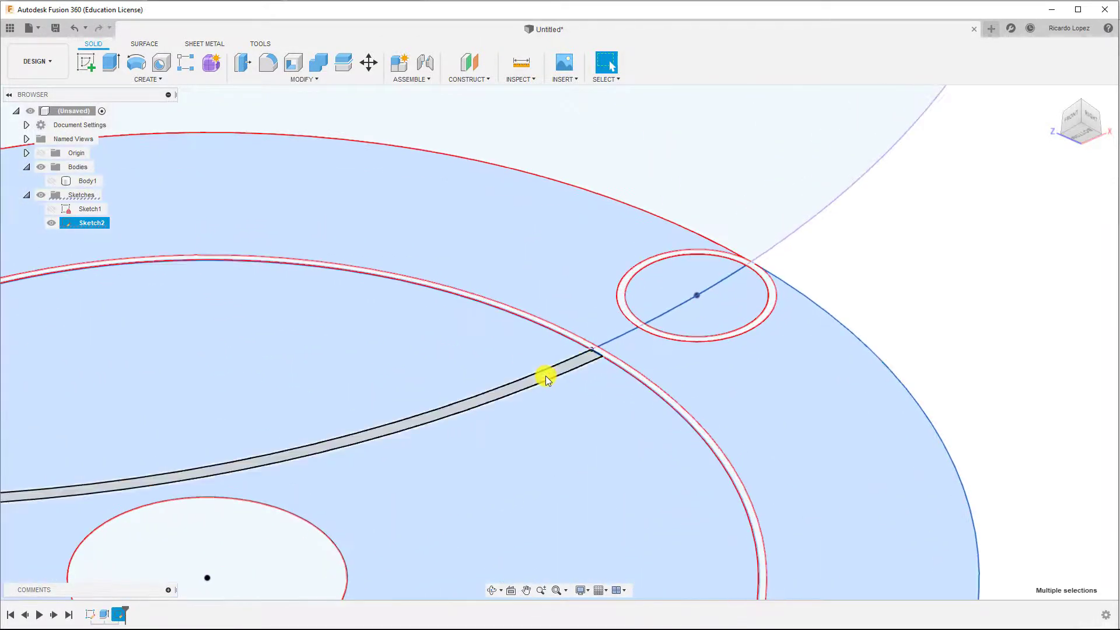
pyautogui.keyDown('ctrl'); pyautogui.click(545, 375); pyautogui.keyUp('ctrl')
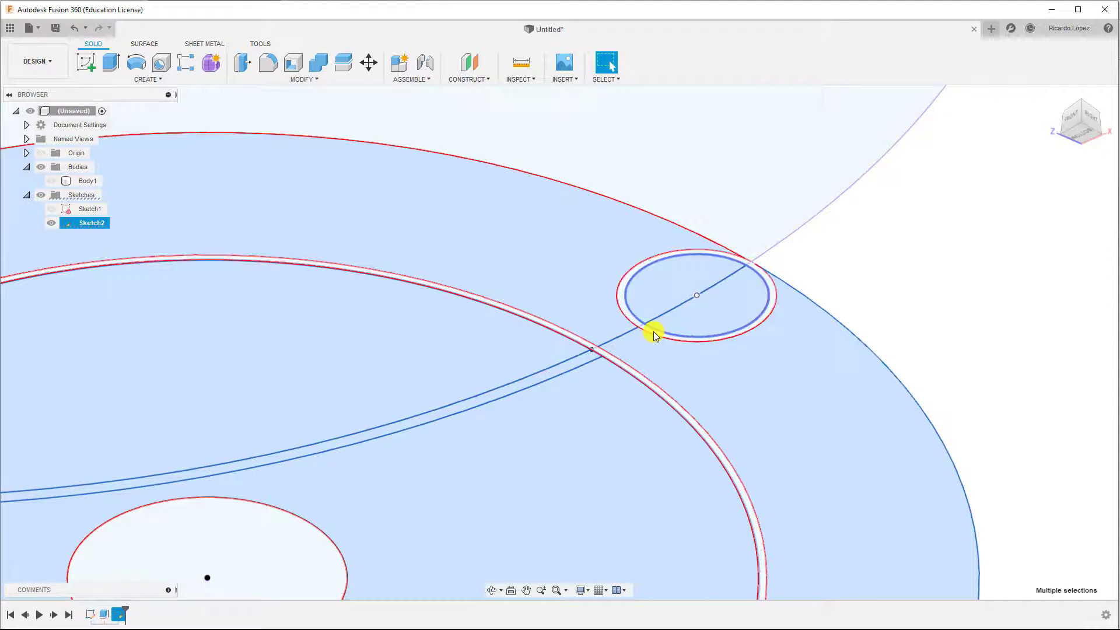
pyautogui.click(624, 367)
pyautogui.scroll(8, 624, 367)
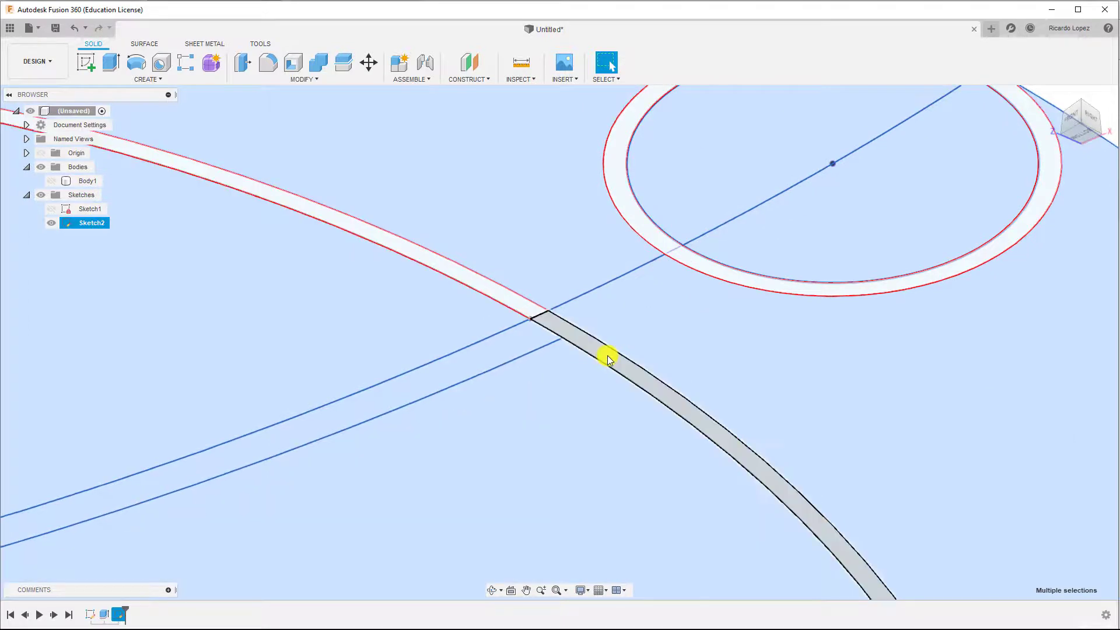
pyautogui.click(601, 354)
pyautogui.click(531, 309)
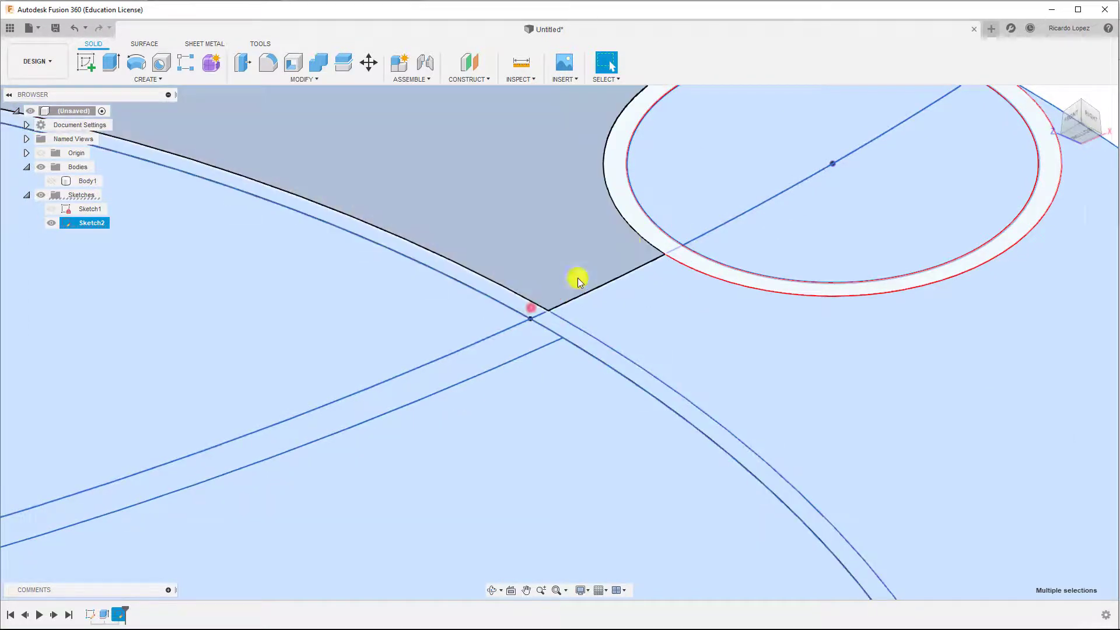
pyautogui.click(643, 228)
pyautogui.click(695, 258)
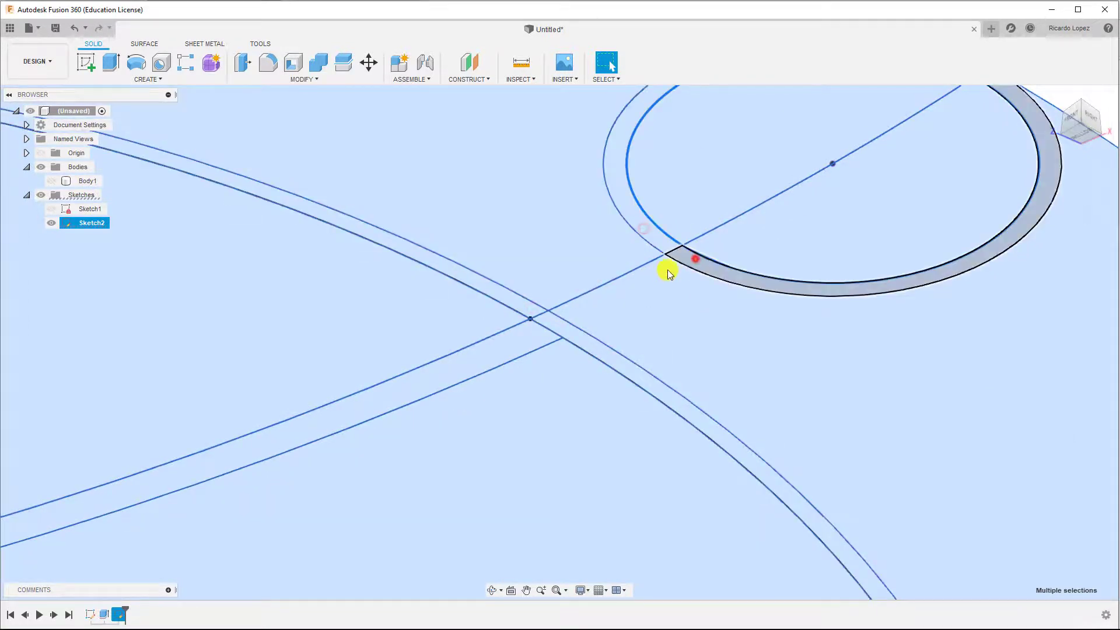
pyautogui.scroll(2, 597, 288)
pyautogui.scroll(-4, 597, 289)
pyautogui.scroll(-6, 597, 288)
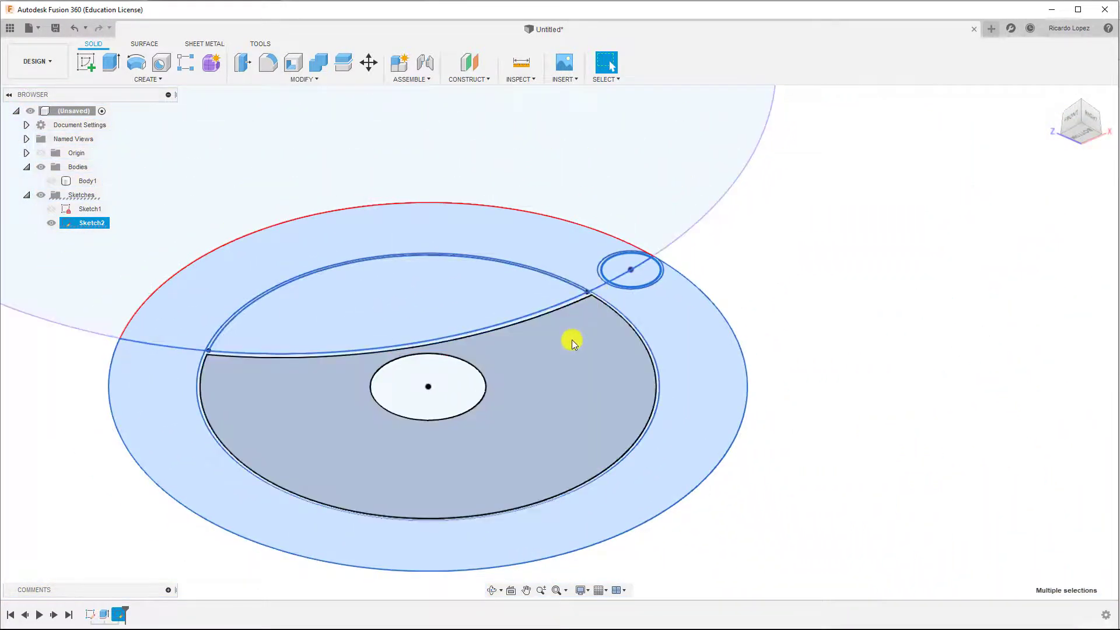
# - Extrude the selected disc profiles 5 mm downward as a new body, leaving the 7 mm centre hole open
pyautogui.click(426, 371)
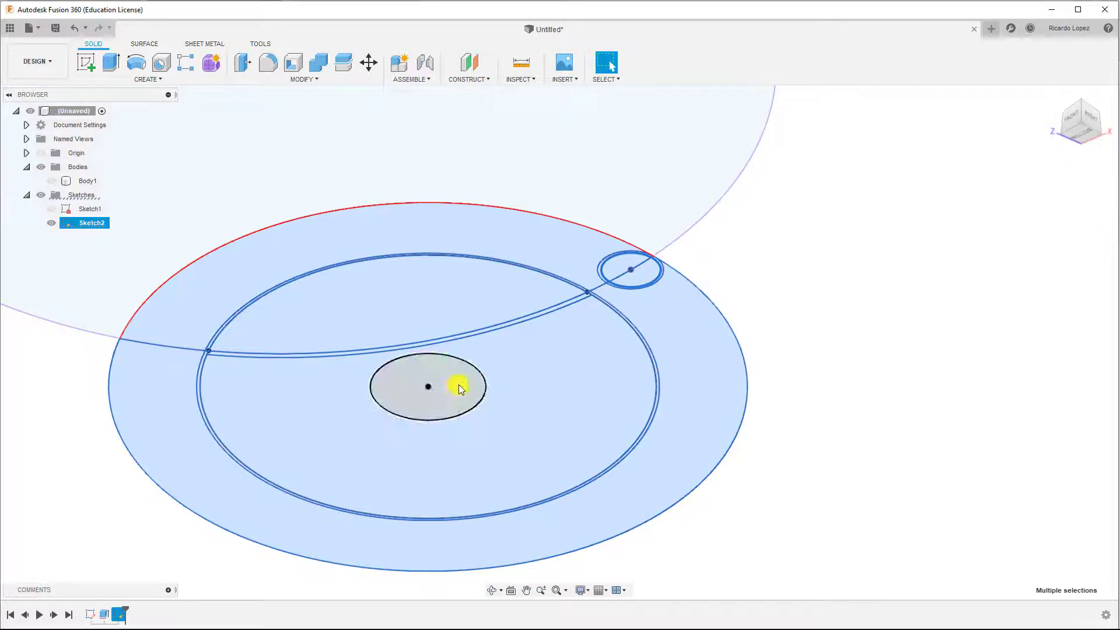
pyautogui.click(429, 383)
pyautogui.click(412, 397)
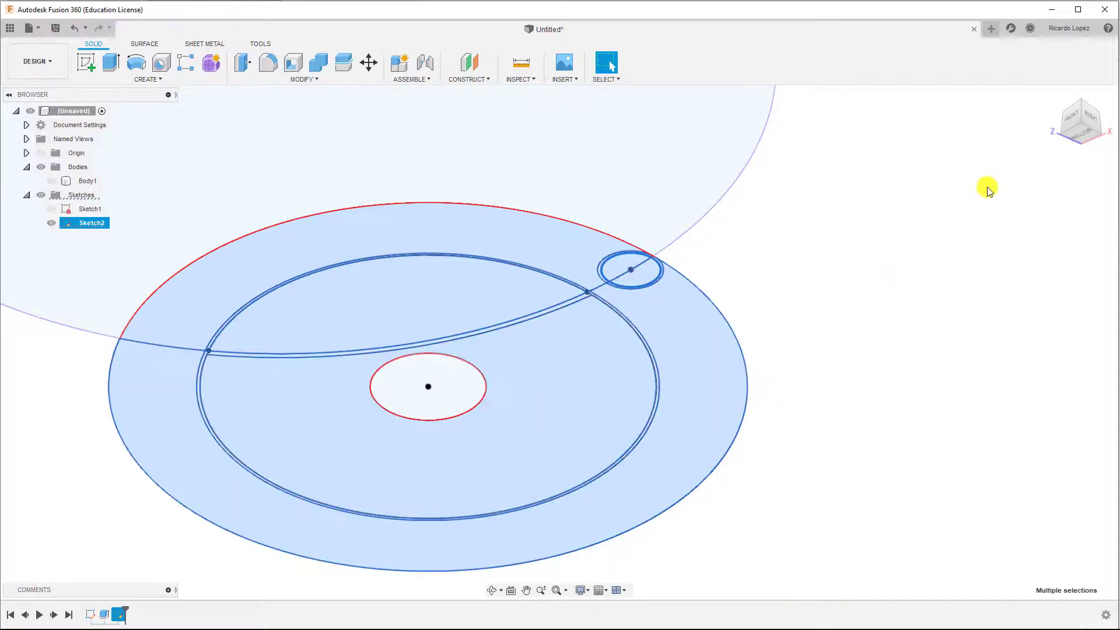
pyautogui.press('e')
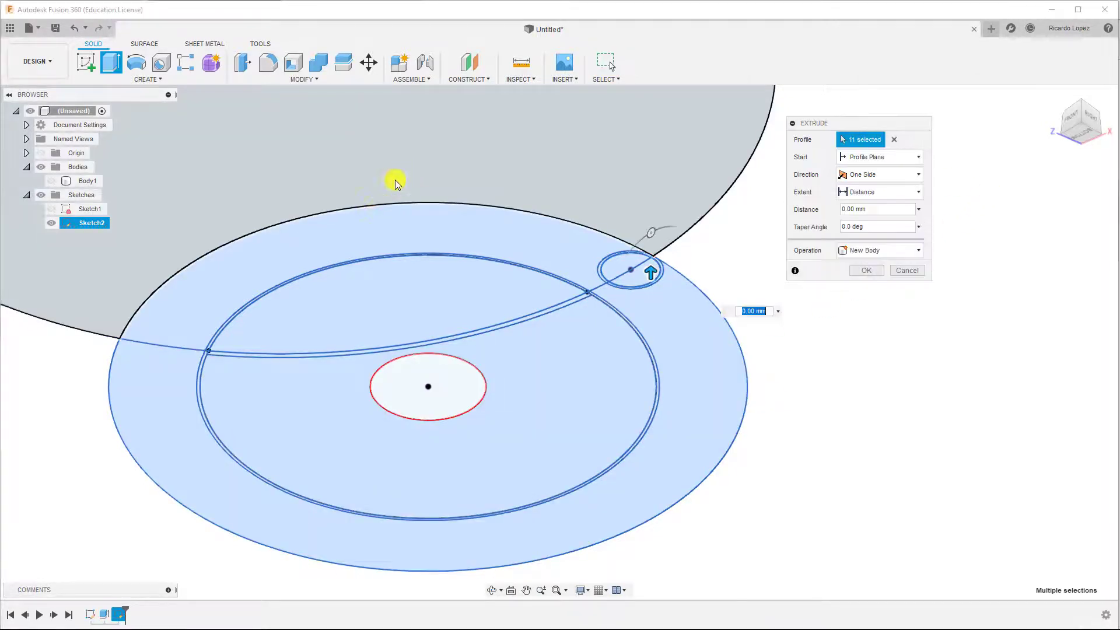
pyautogui.click(407, 175)
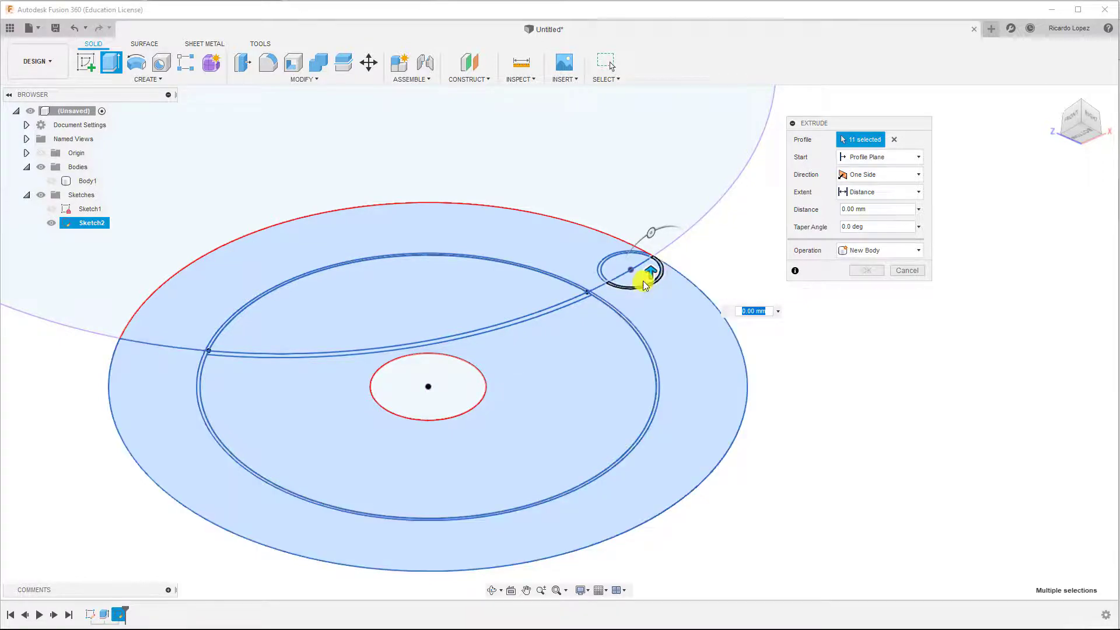
pyautogui.moveTo(651, 272); pyautogui.dragTo(652, 304)
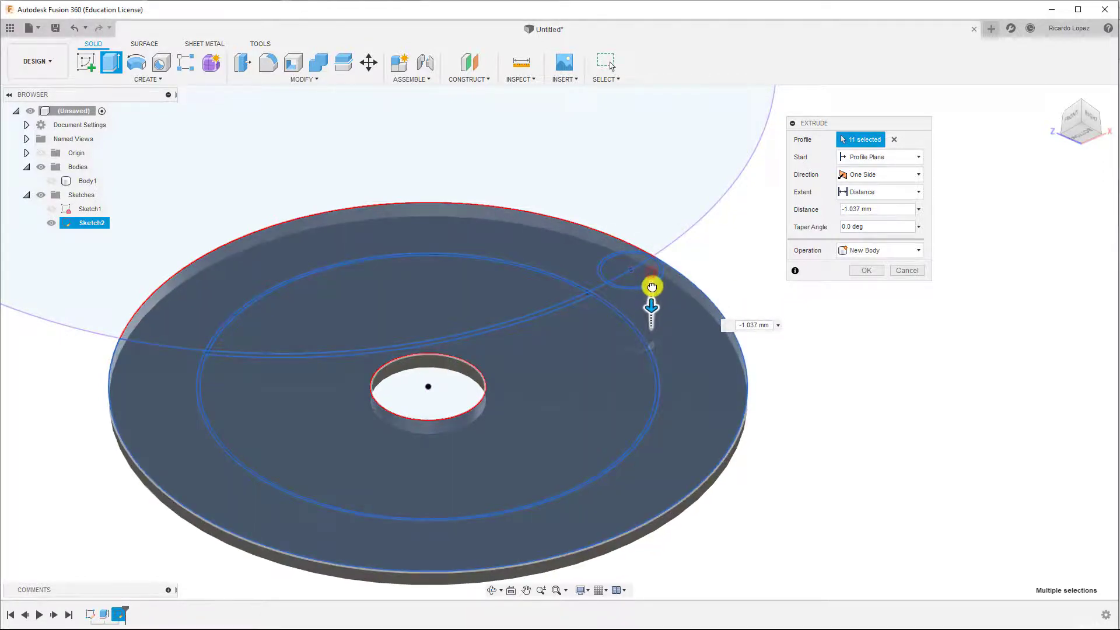
pyautogui.click(1089, 118)
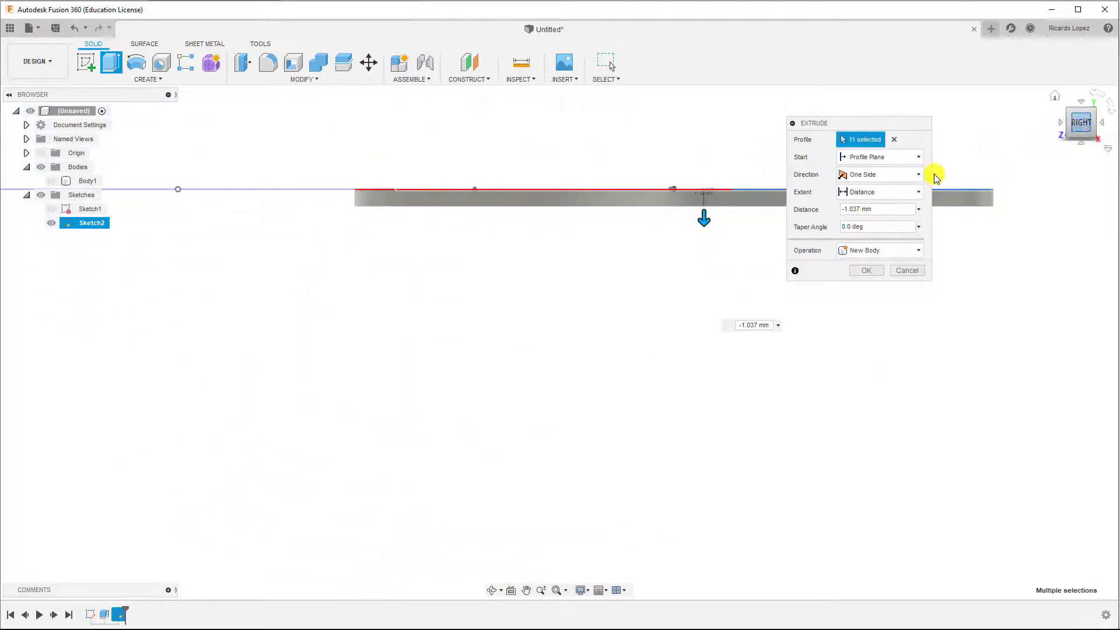
pyautogui.moveTo(705, 220); pyautogui.dragTo(705, 230)
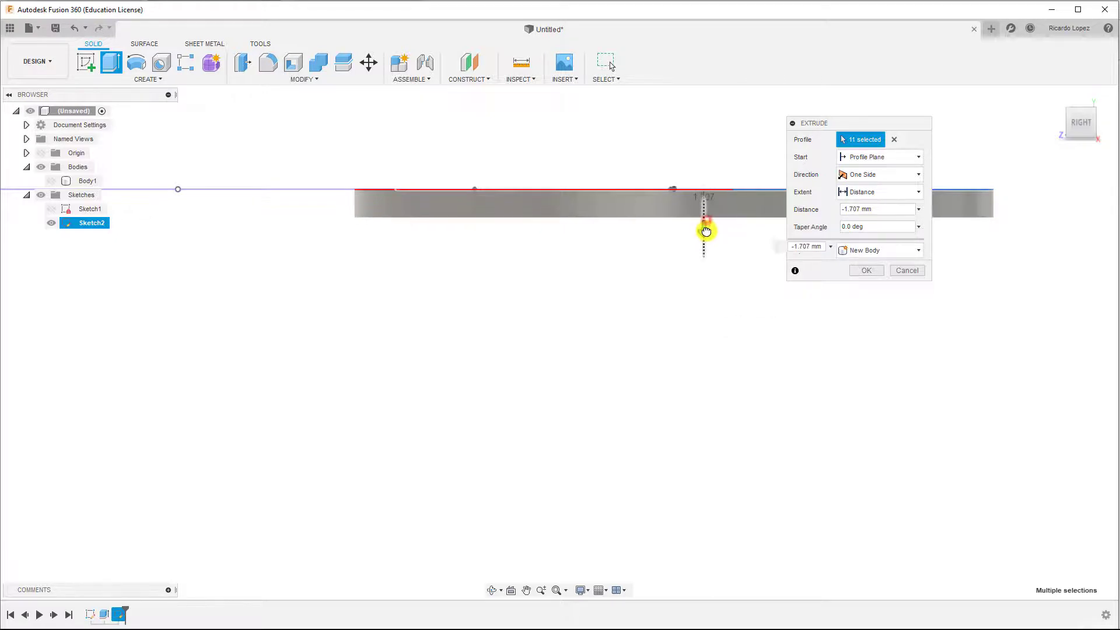
pyautogui.click(782, 247)
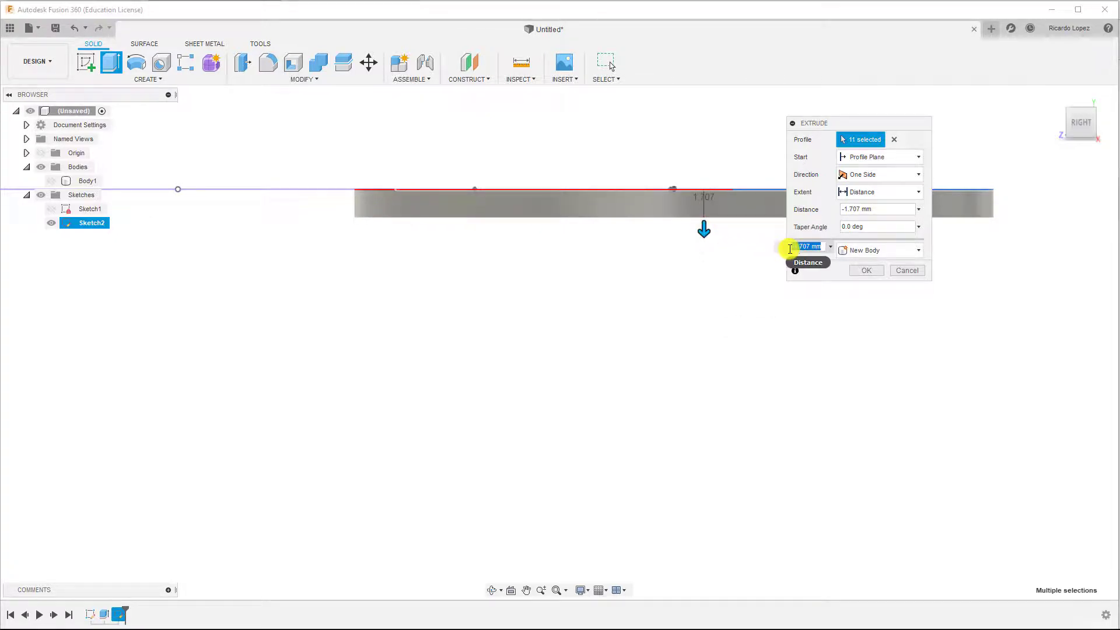
pyautogui.press('Return')
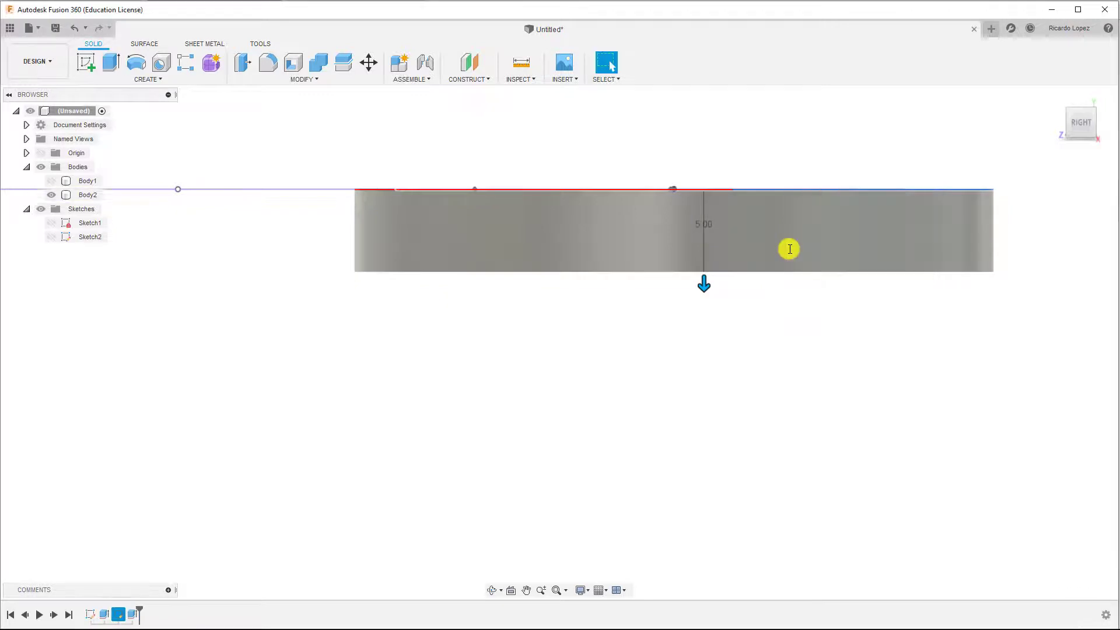
# - Show Sketch2 and extrude the crescent profile around the centre hole 5 mm upward, joined to the crank disc
pyautogui.click(1055, 93)
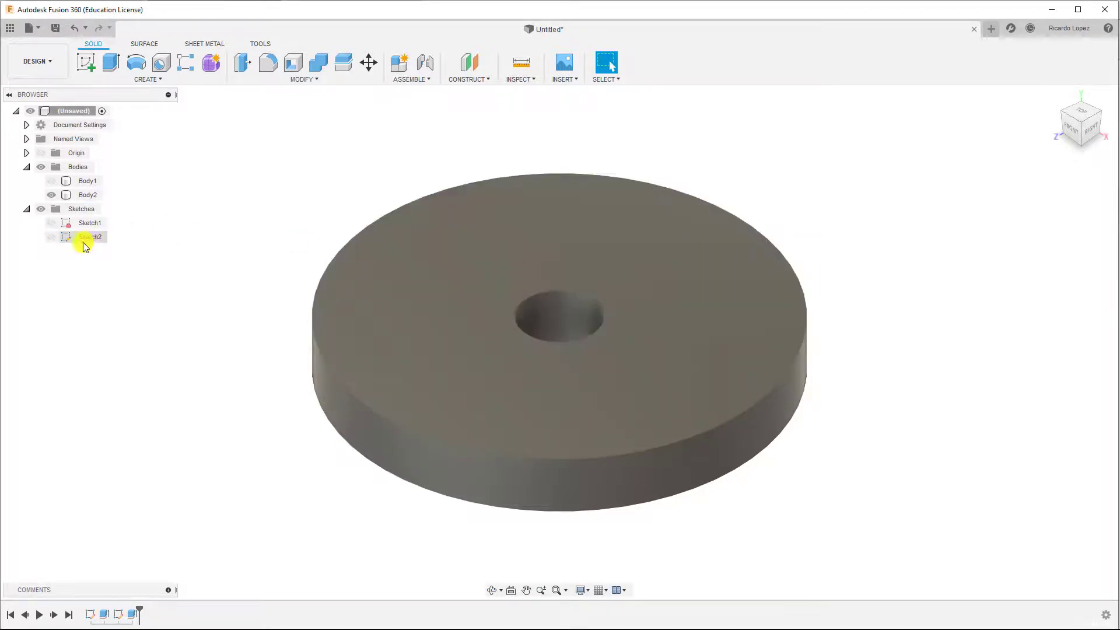
pyautogui.click(52, 236)
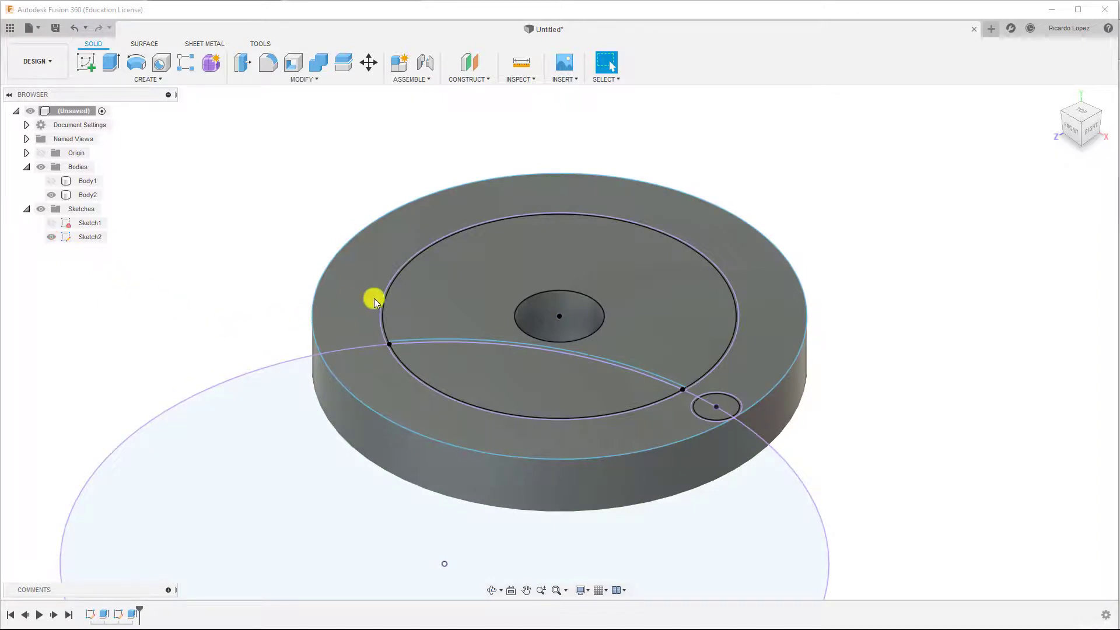
pyautogui.press('e')
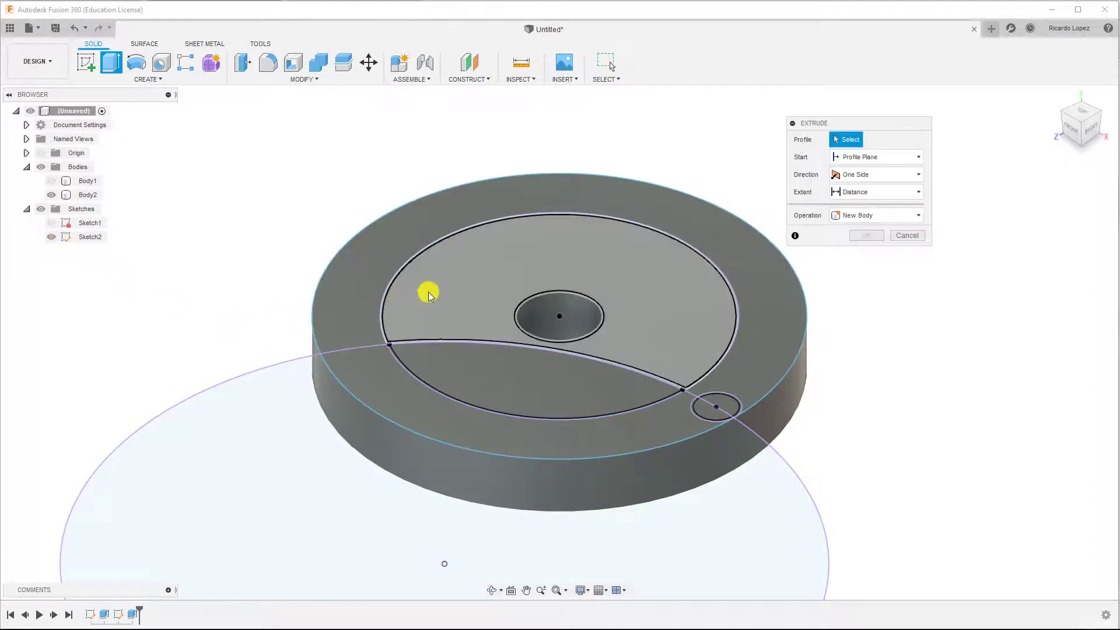
pyautogui.scroll(6, 444, 298)
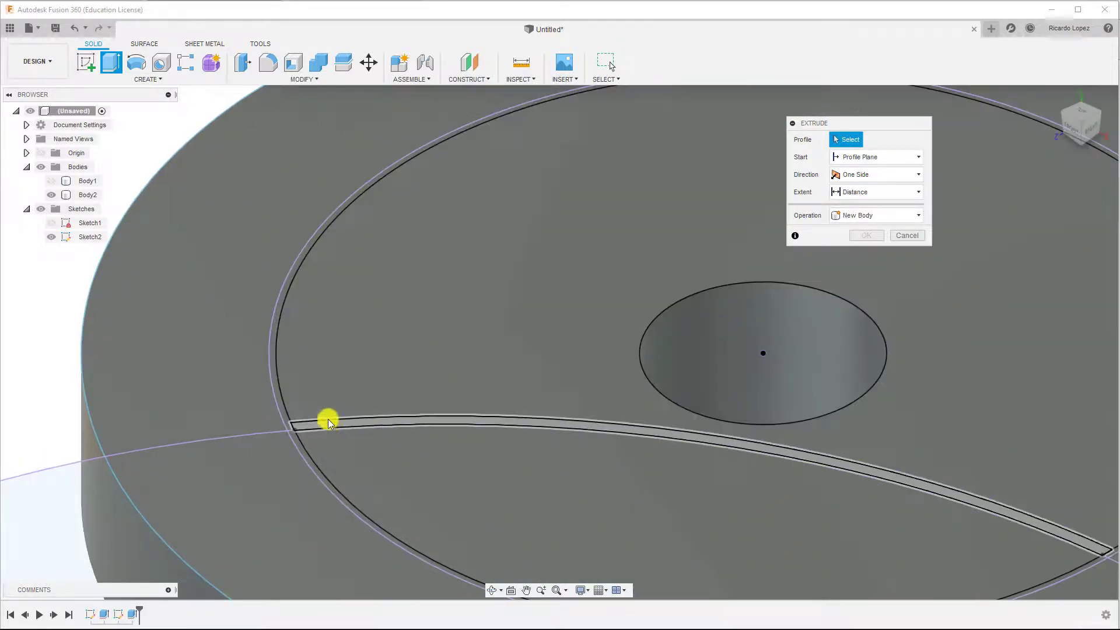
pyautogui.scroll(-8, 593, 233)
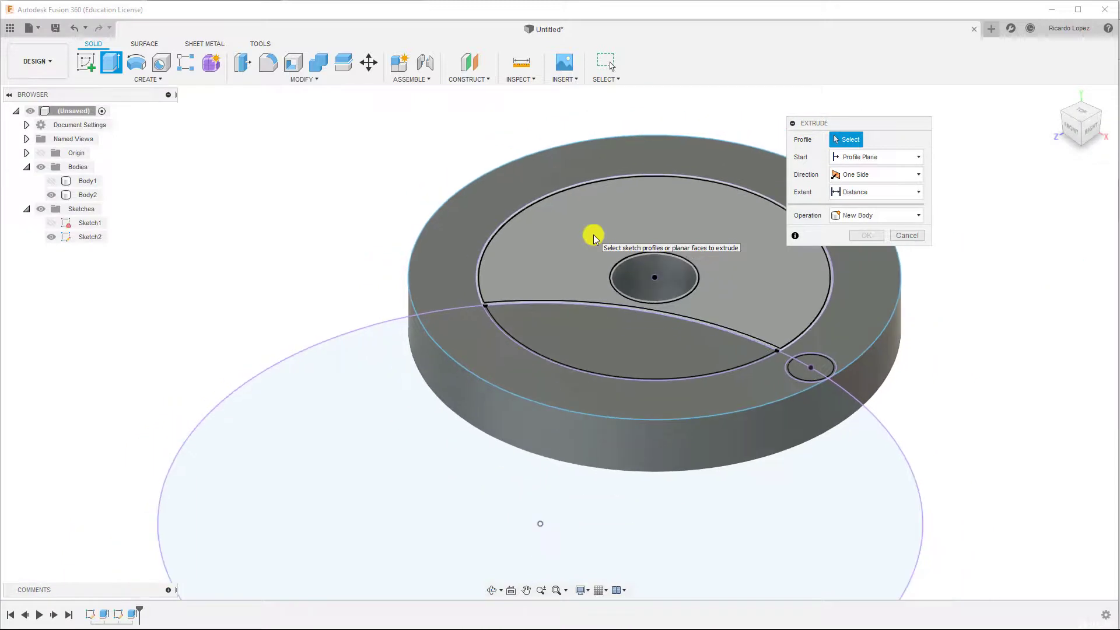
pyautogui.click(594, 236)
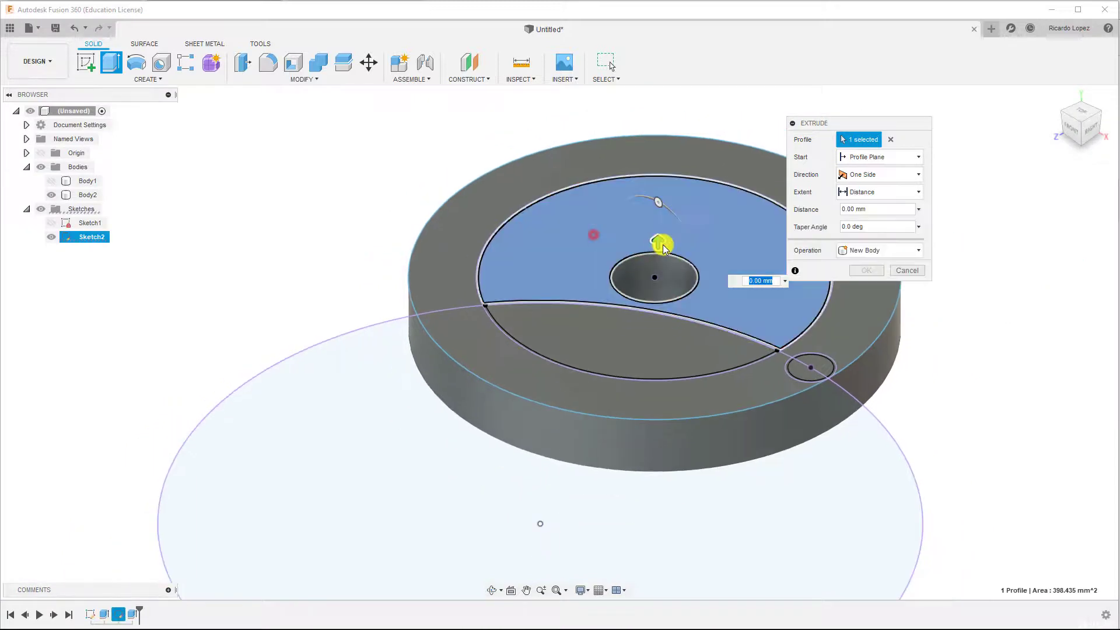
pyautogui.moveTo(658, 234); pyautogui.dragTo(658, 232)
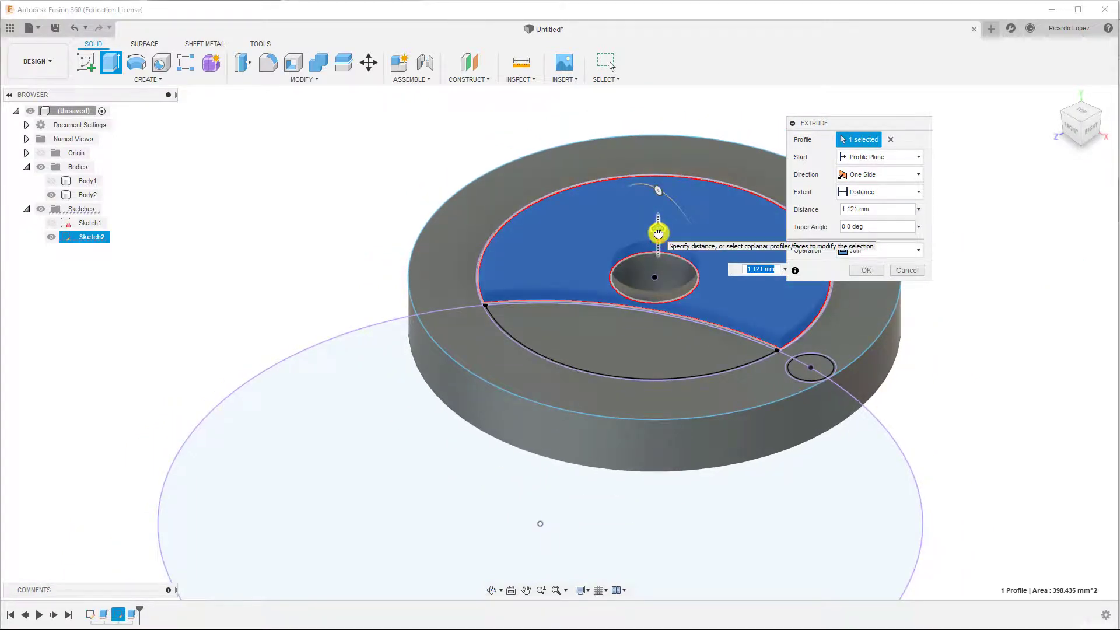
pyautogui.write('5')
pyautogui.press('Return')
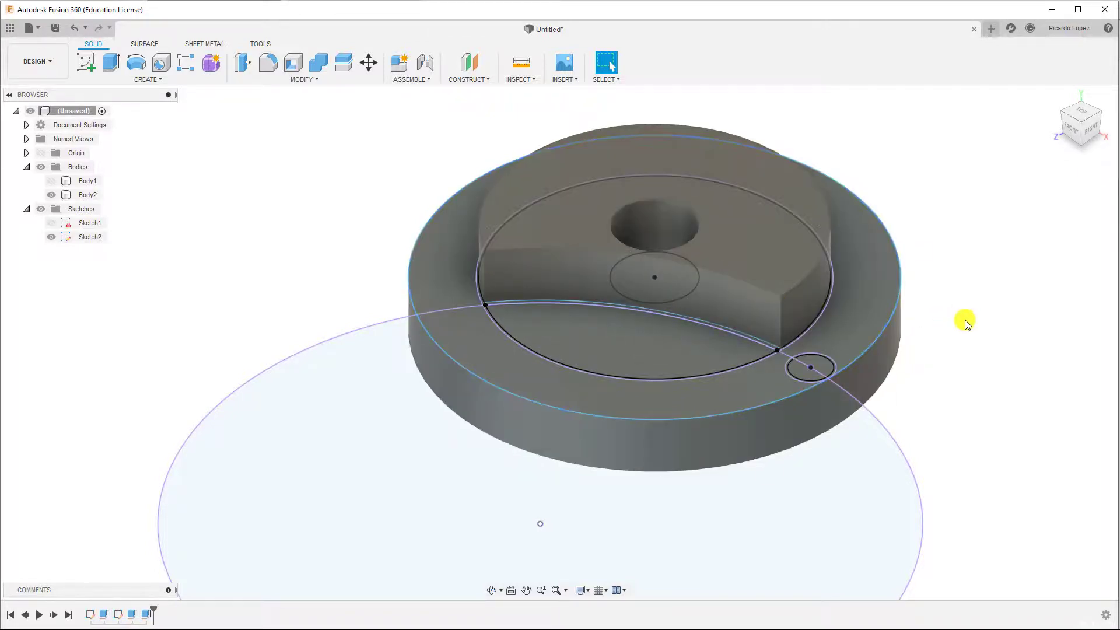
# - Extrude both halves of the small pin circle near the disc's rim 5 mm upward, joined to the crank body
pyautogui.scroll(3, 986, 324)
pyautogui.scroll(3, 967, 324)
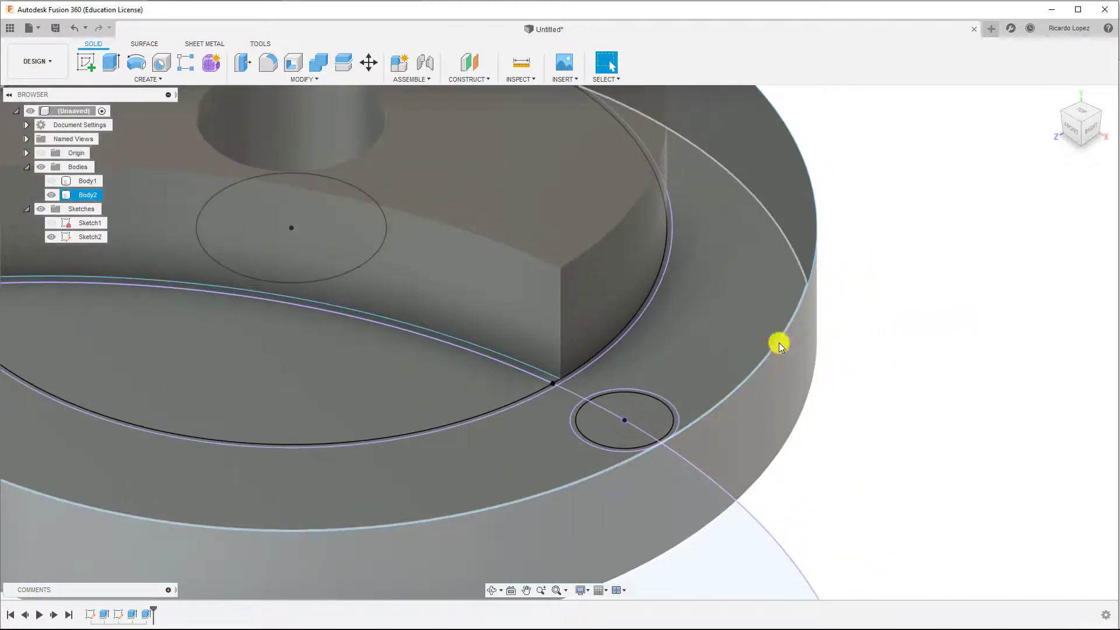
pyautogui.press('e')
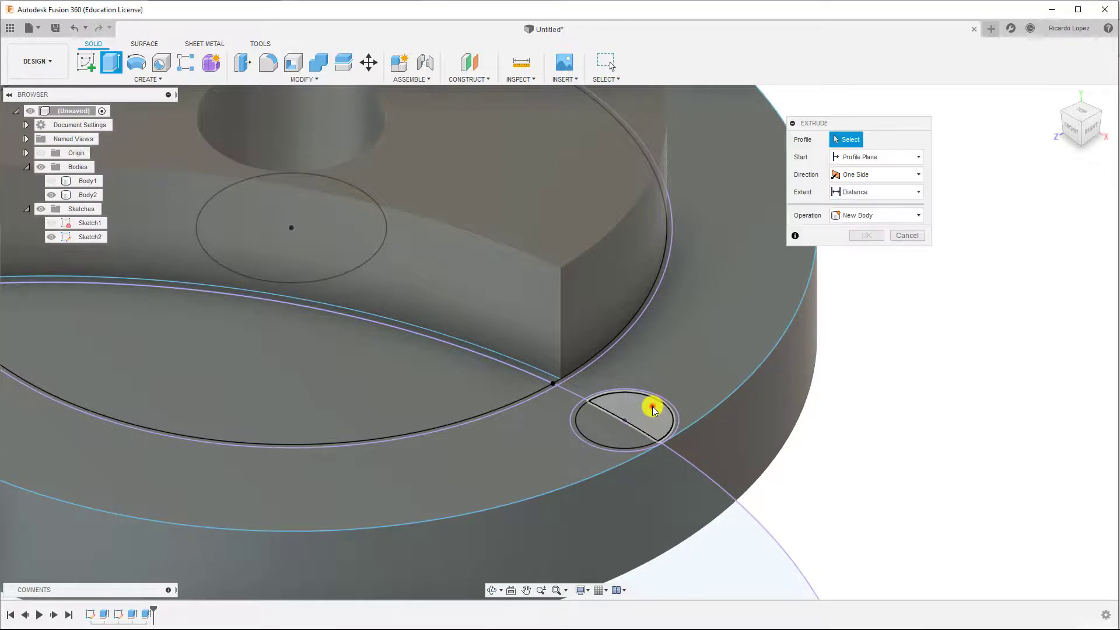
pyautogui.click(651, 407)
pyautogui.click(619, 429)
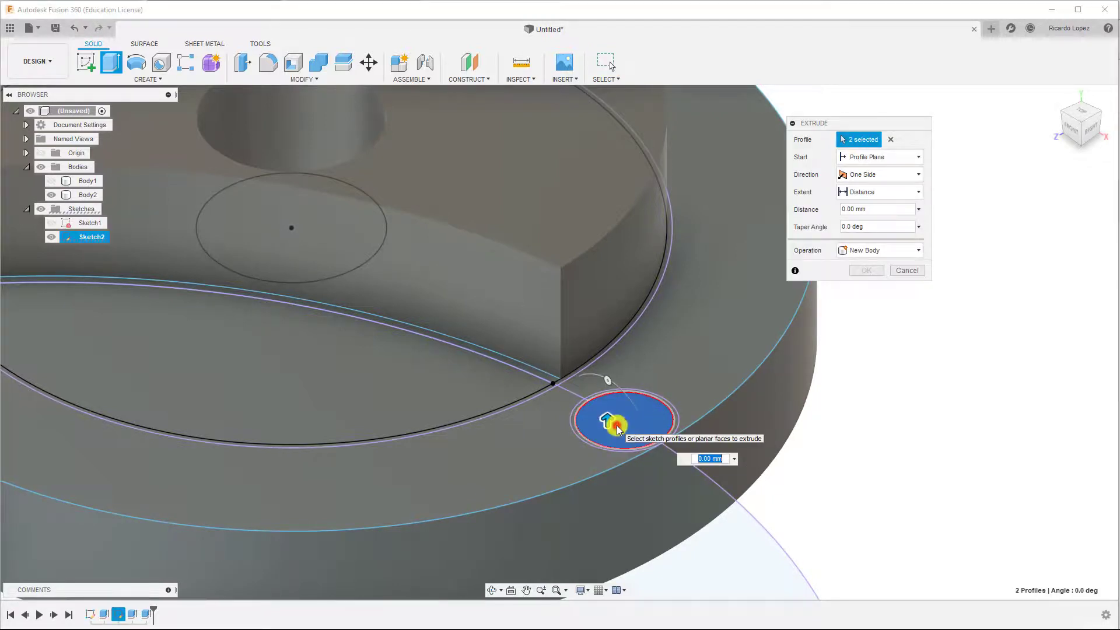
pyautogui.moveTo(605, 414); pyautogui.dragTo(607, 316)
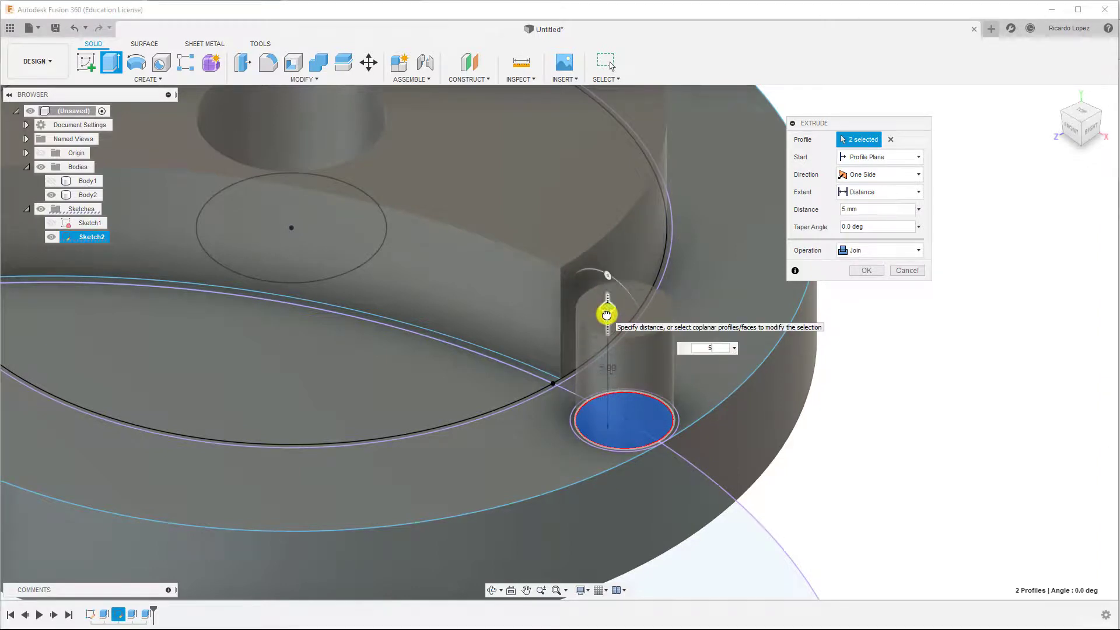
pyautogui.press('Return')
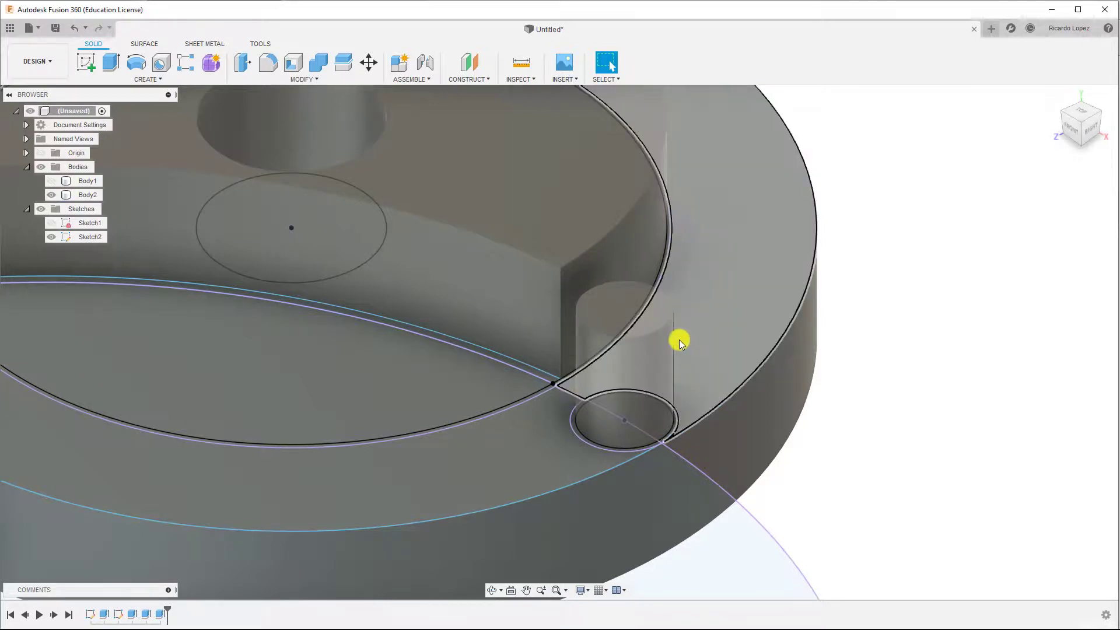
pyautogui.scroll(-5, 679, 340)
pyautogui.scroll(-3, 679, 340)
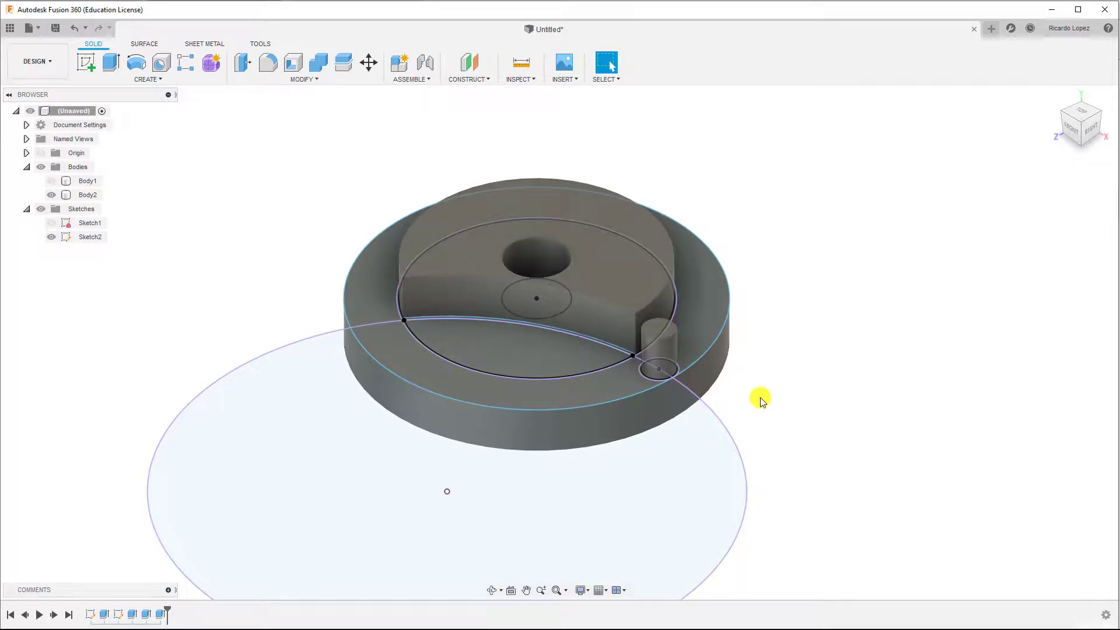
pyautogui.press('e')
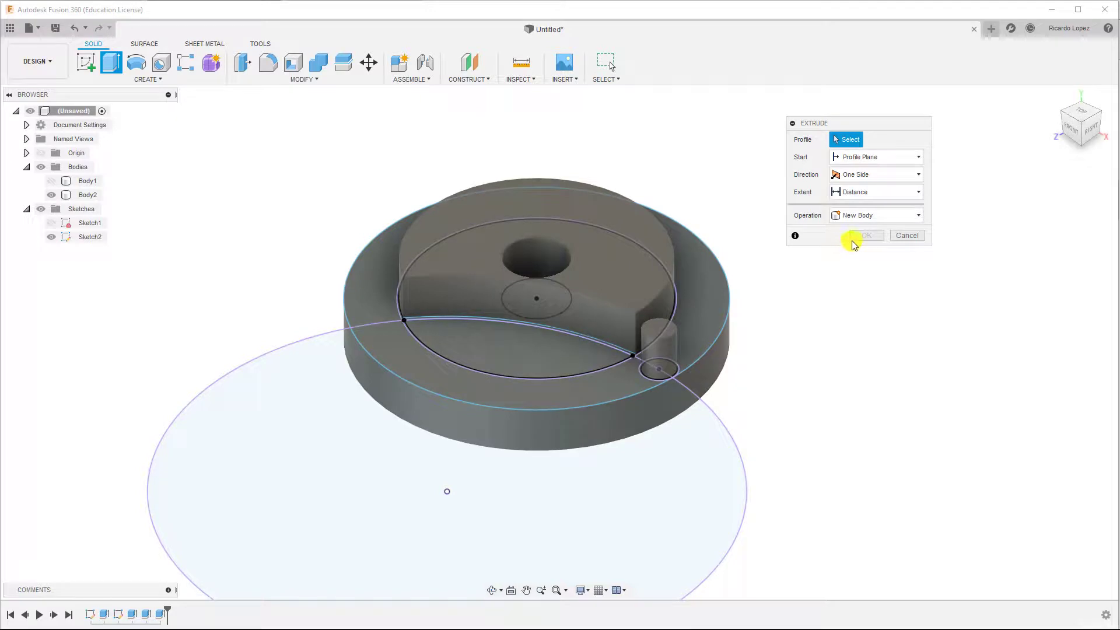
pyautogui.click(689, 317)
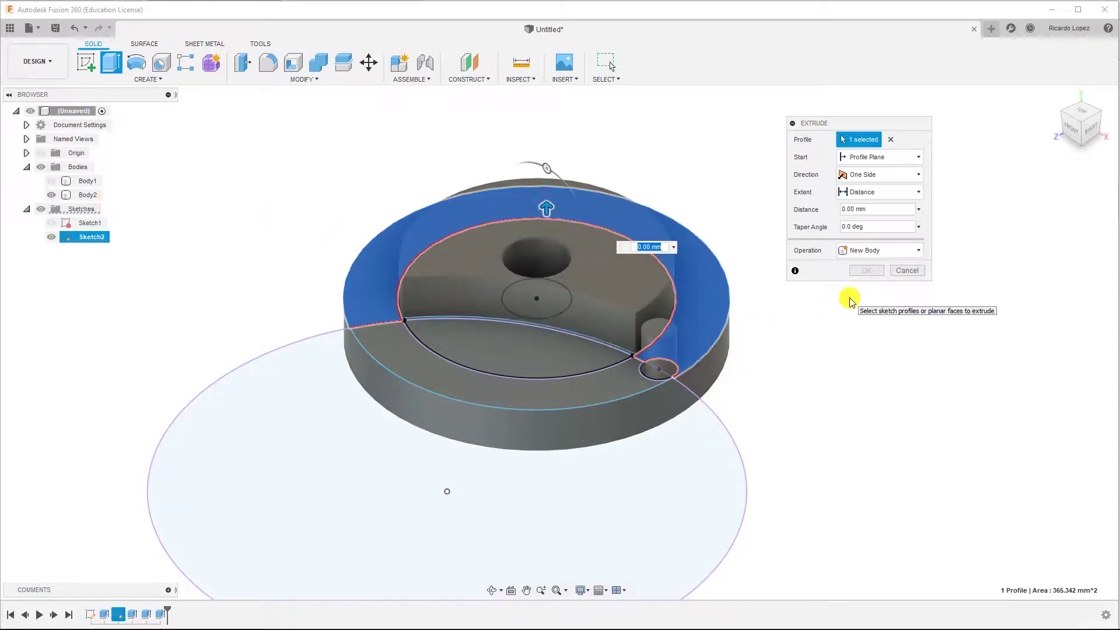
pyautogui.press('Escape')
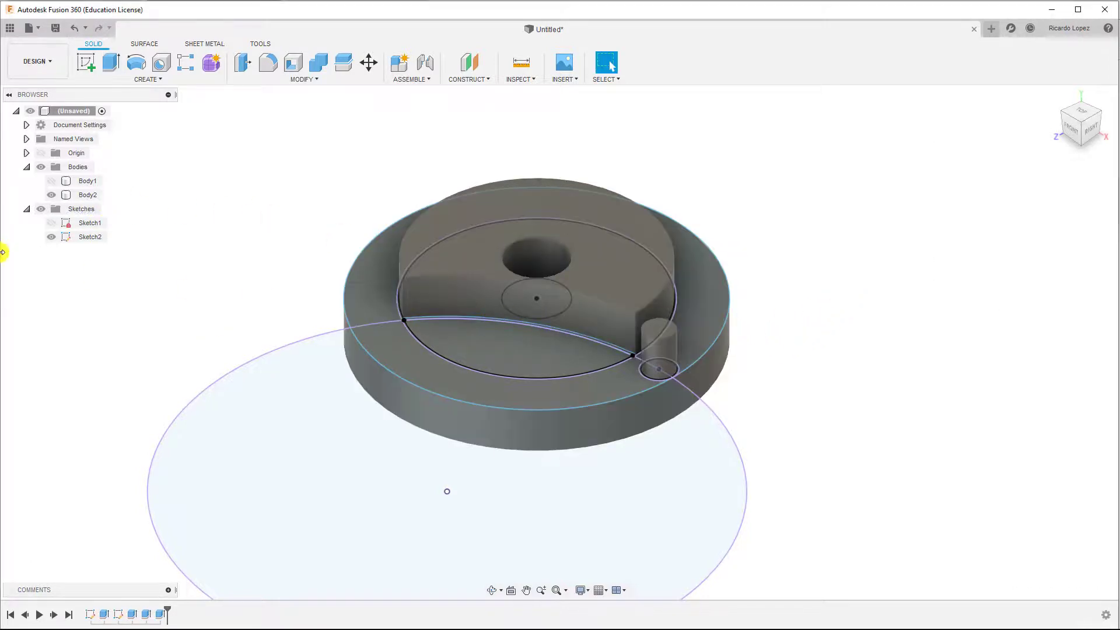
# - Hide Sketch2 so that only the crank body is displayed
pyautogui.click(51, 237)
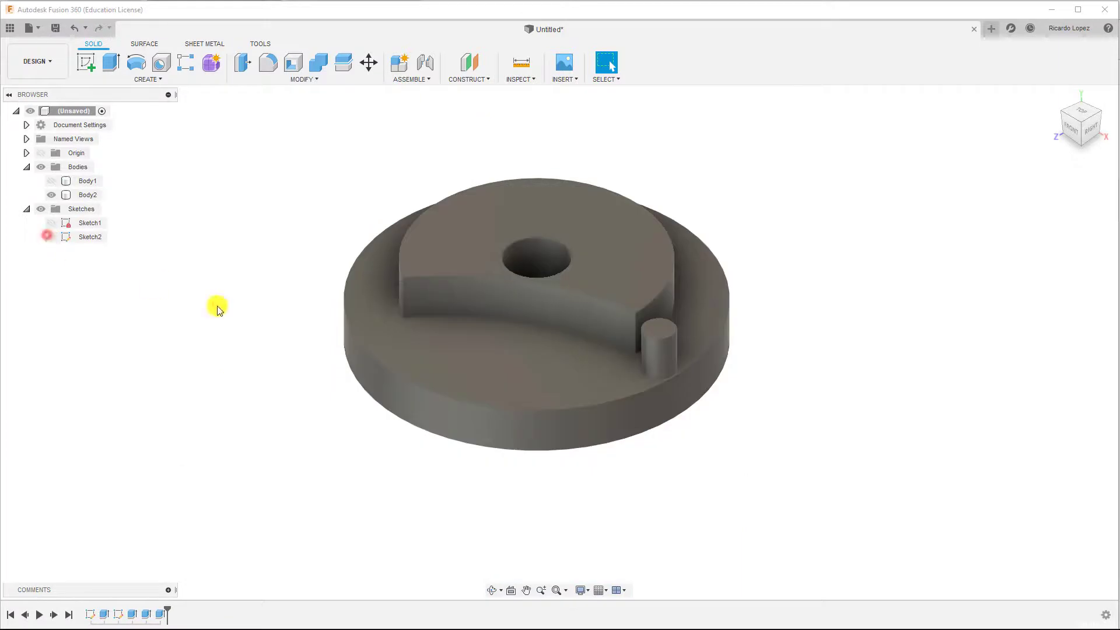
pyautogui.click(677, 327)
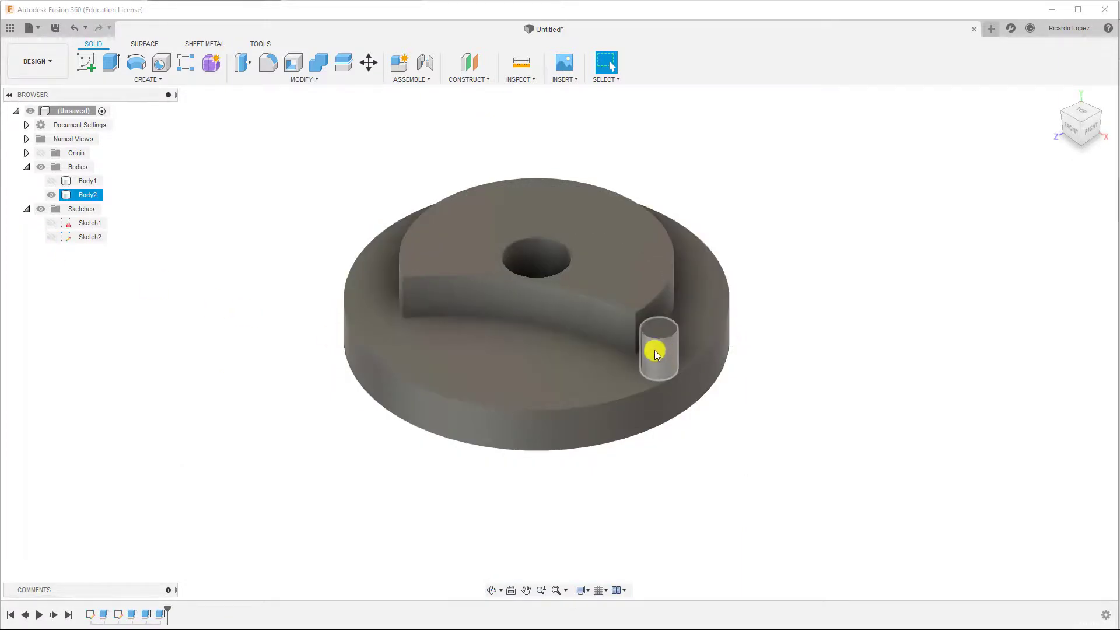
pyautogui.click(1035, 217)
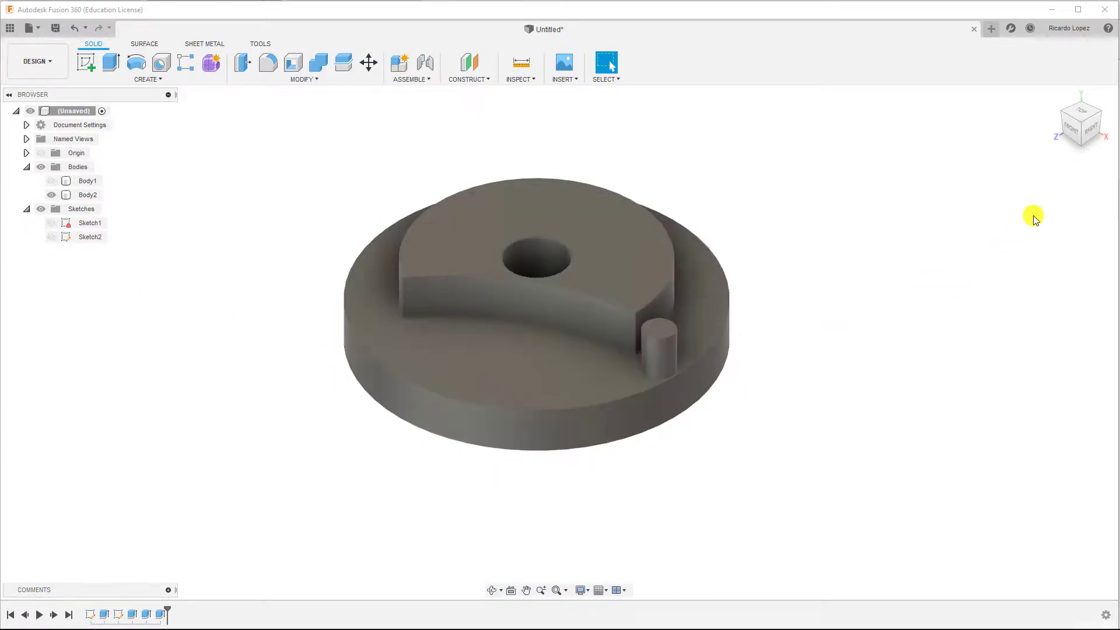
# - Inspect the crank body from below and from the top, finishing in the home view
pyautogui.click(1084, 147)
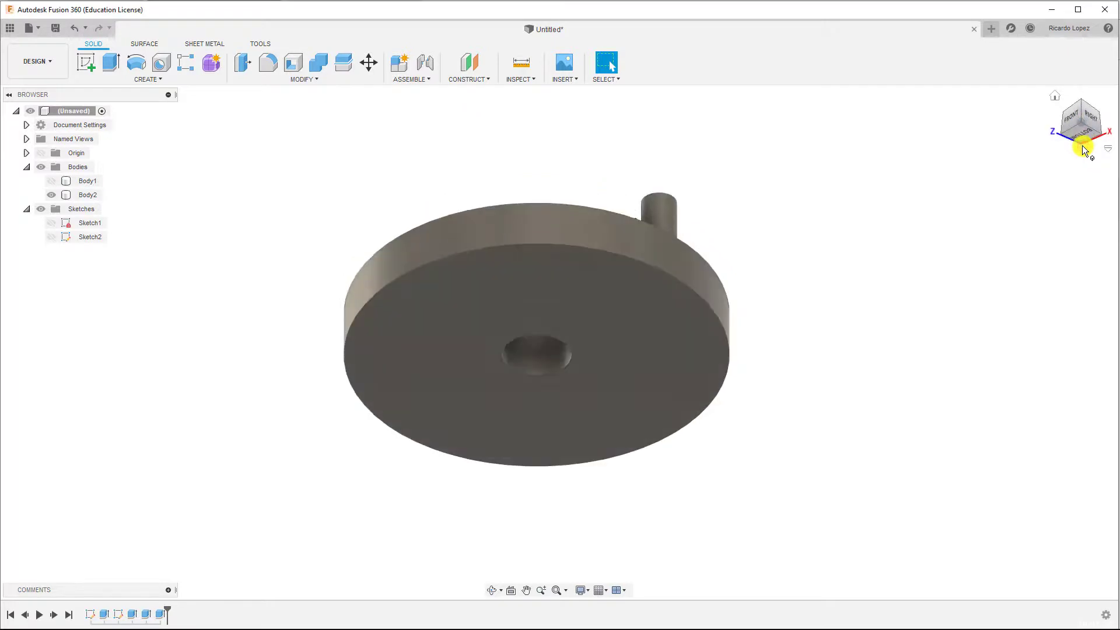
pyautogui.click(1080, 104)
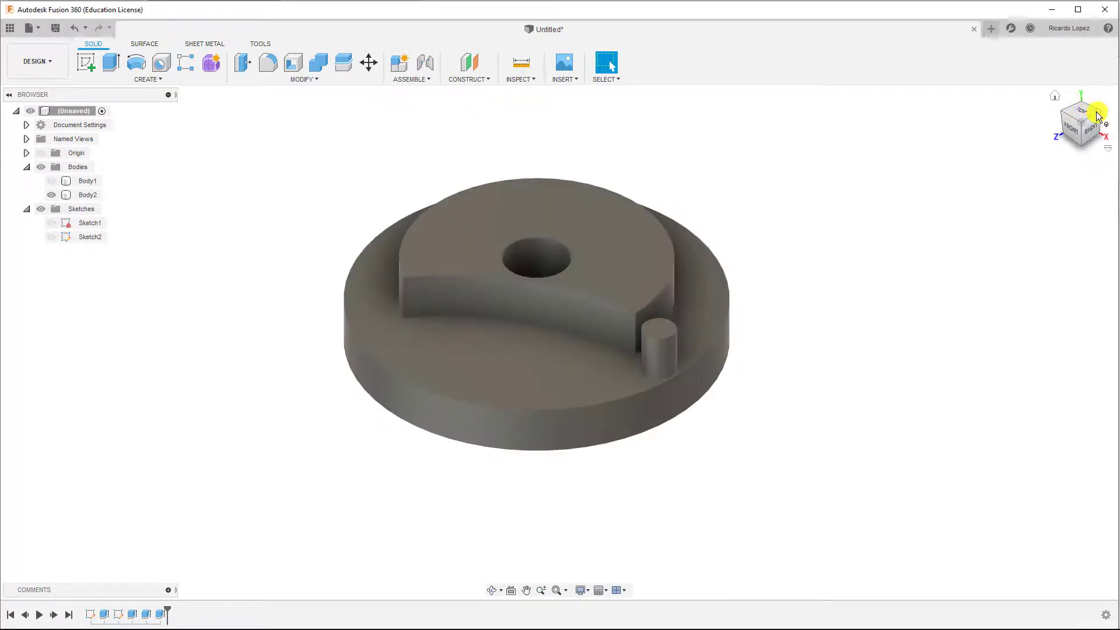
pyautogui.click(1097, 114)
pyautogui.click(492, 357)
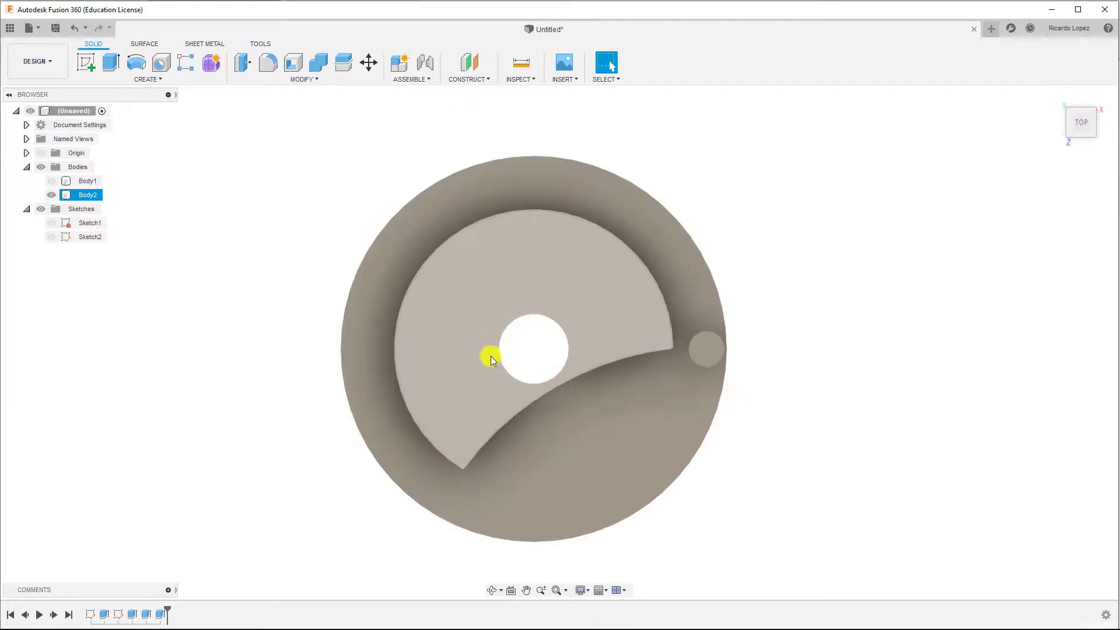
pyautogui.click(1012, 175)
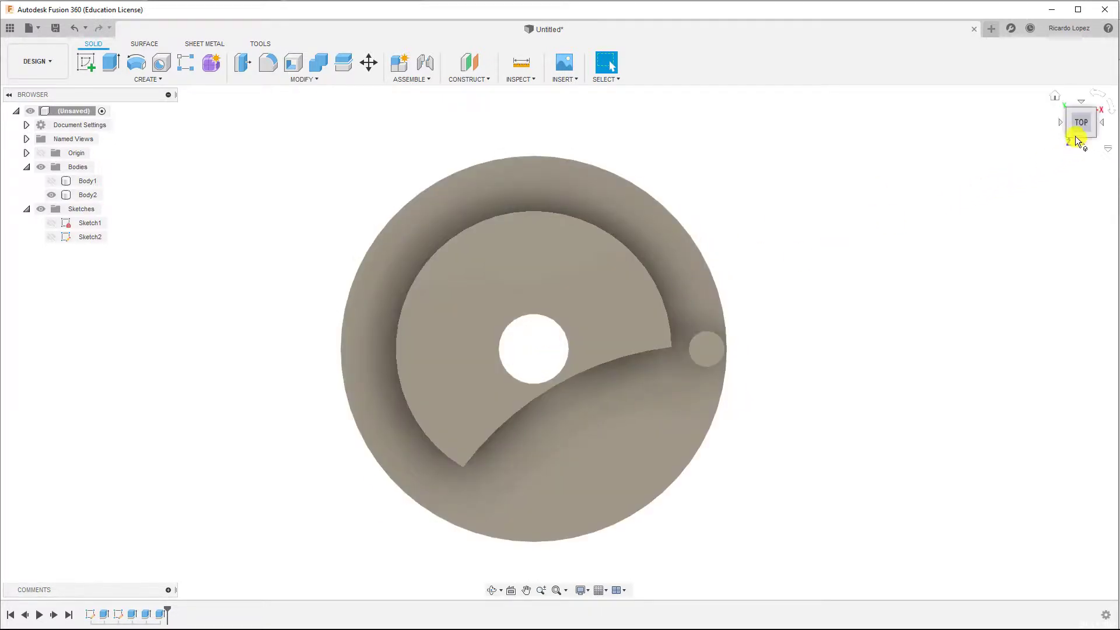
pyautogui.click(1055, 98)
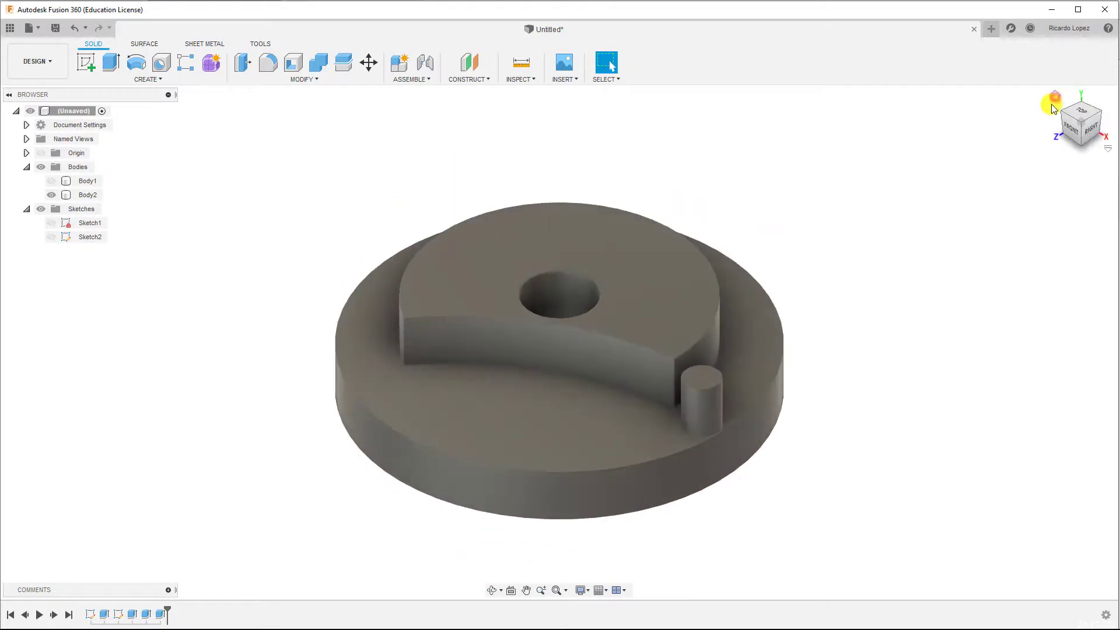
pyautogui.click(525, 337)
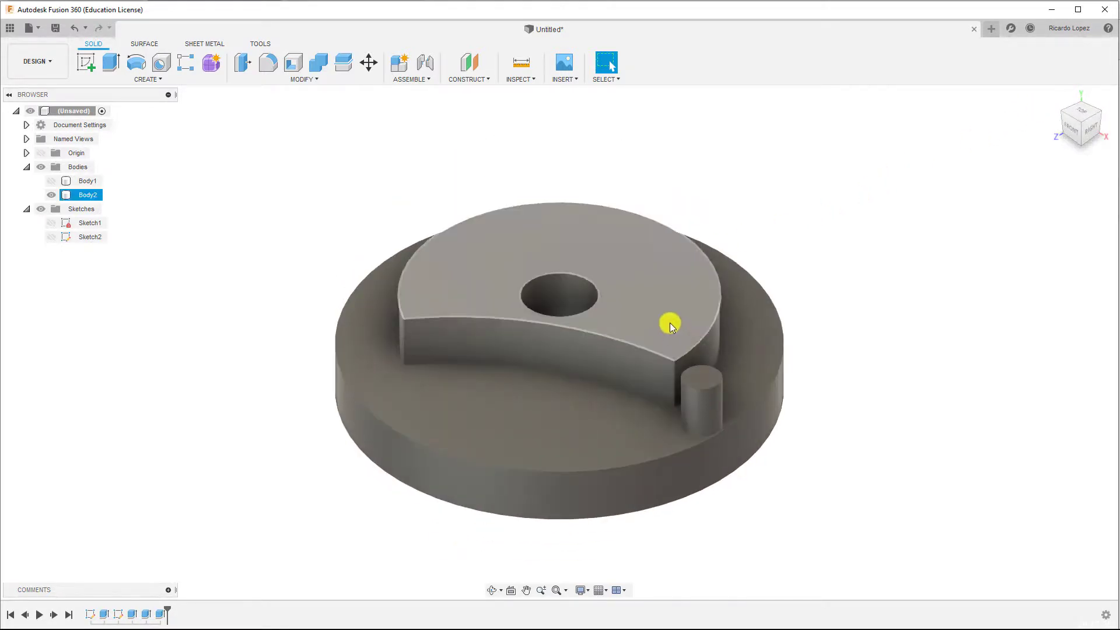
# - Edit the Steel - Satin appearance used by the crank body, recolouring it yellow with RGB 243, 209, 57
pyautogui.rightClick(79, 200)
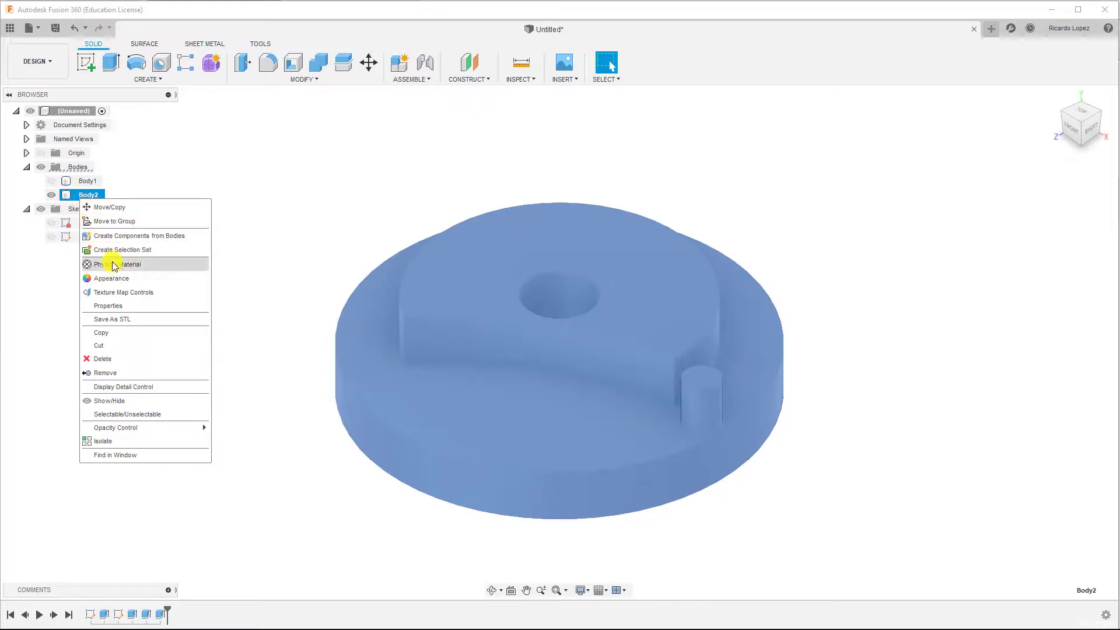
pyautogui.click(113, 277)
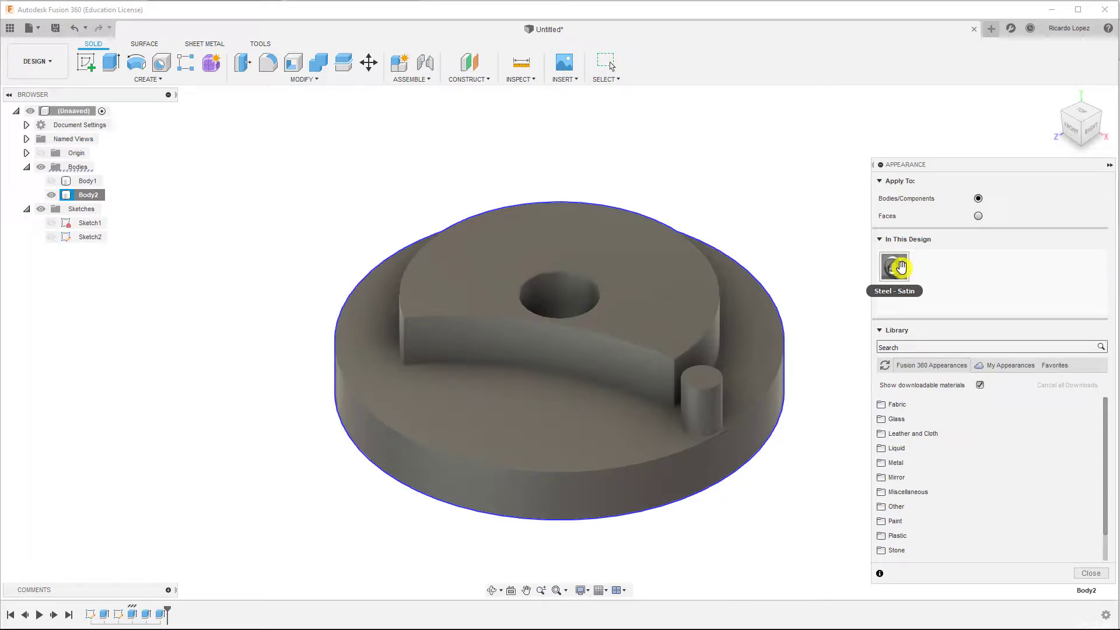
pyautogui.rightClick(898, 269)
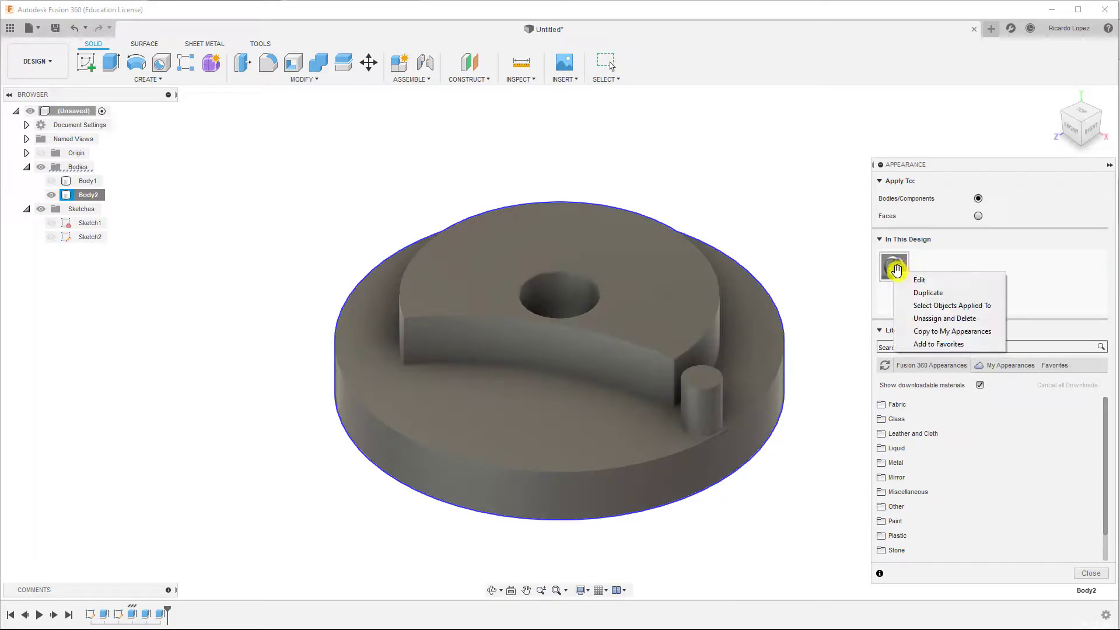
pyautogui.click(914, 282)
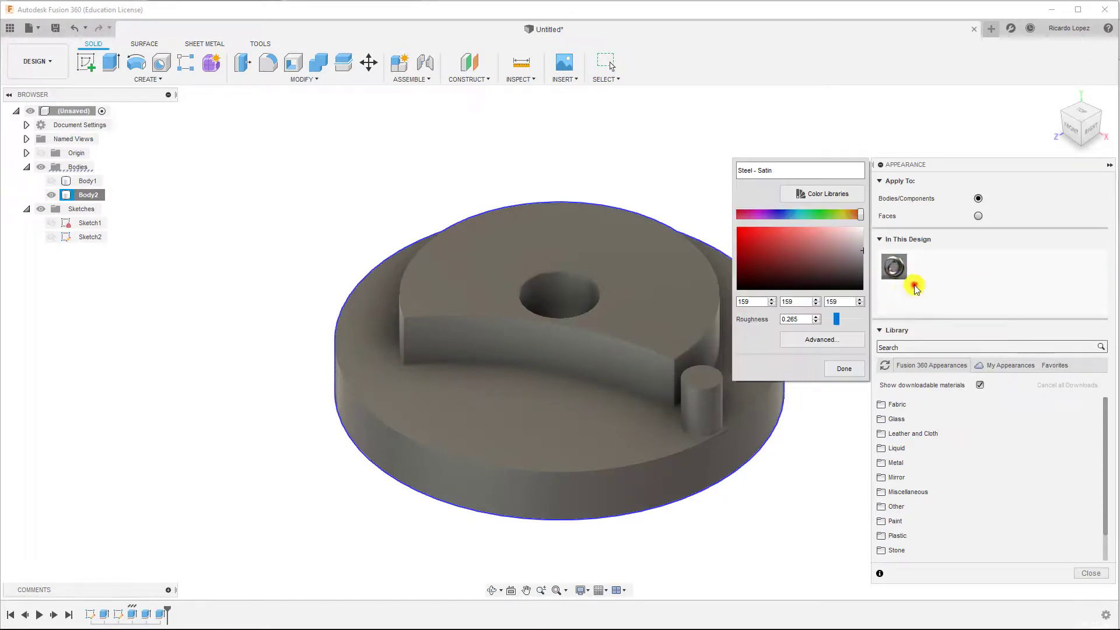
pyautogui.click(863, 215)
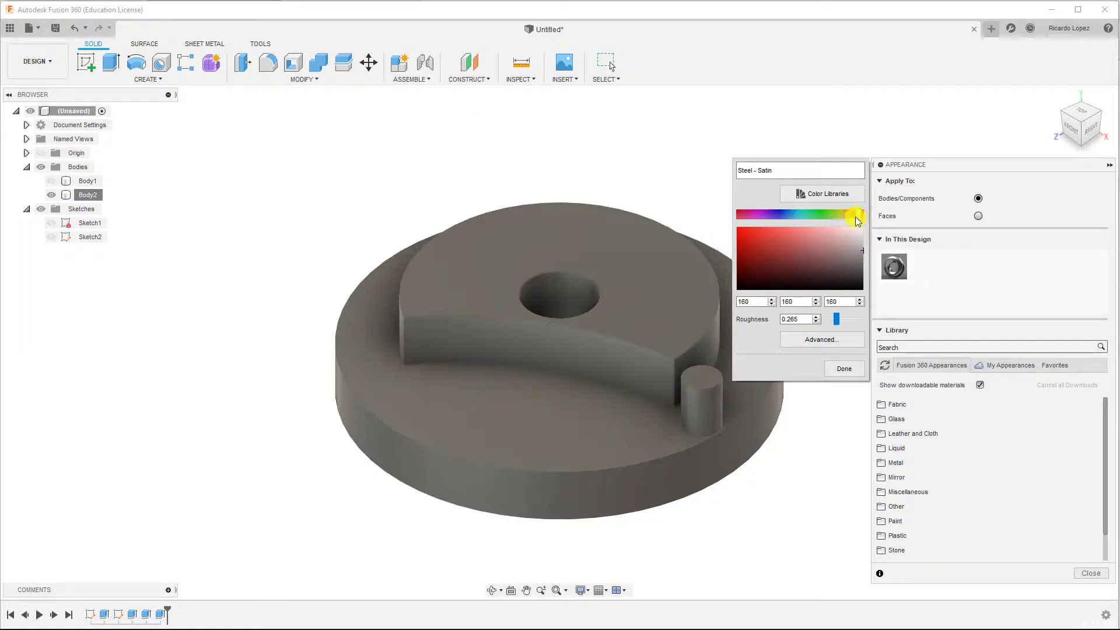
pyautogui.moveTo(856, 216); pyautogui.dragTo(847, 214)
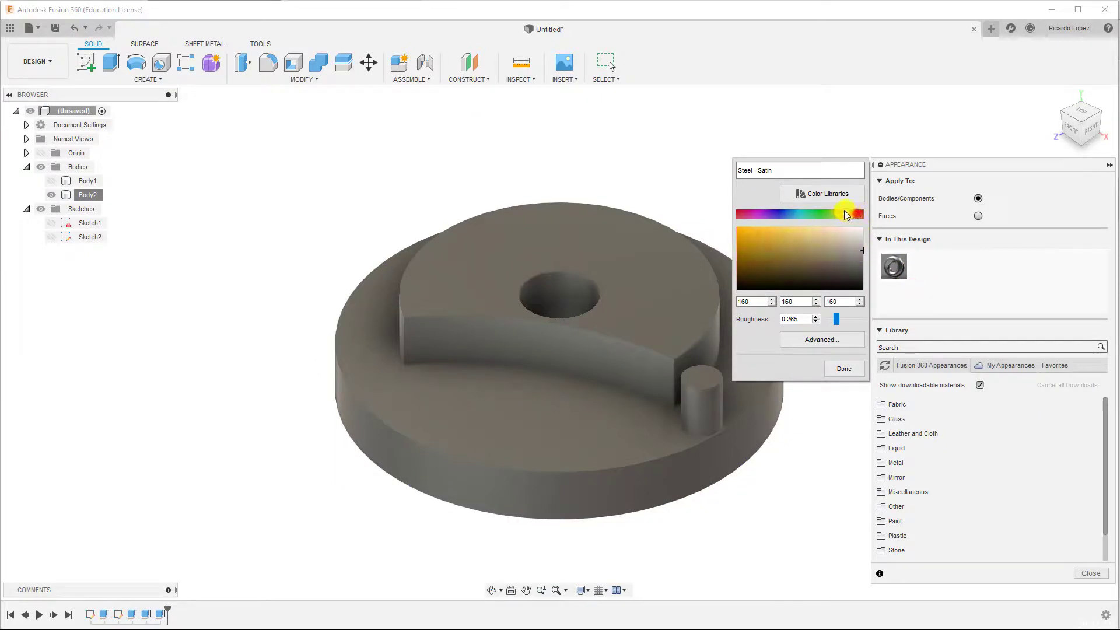
pyautogui.click(862, 250)
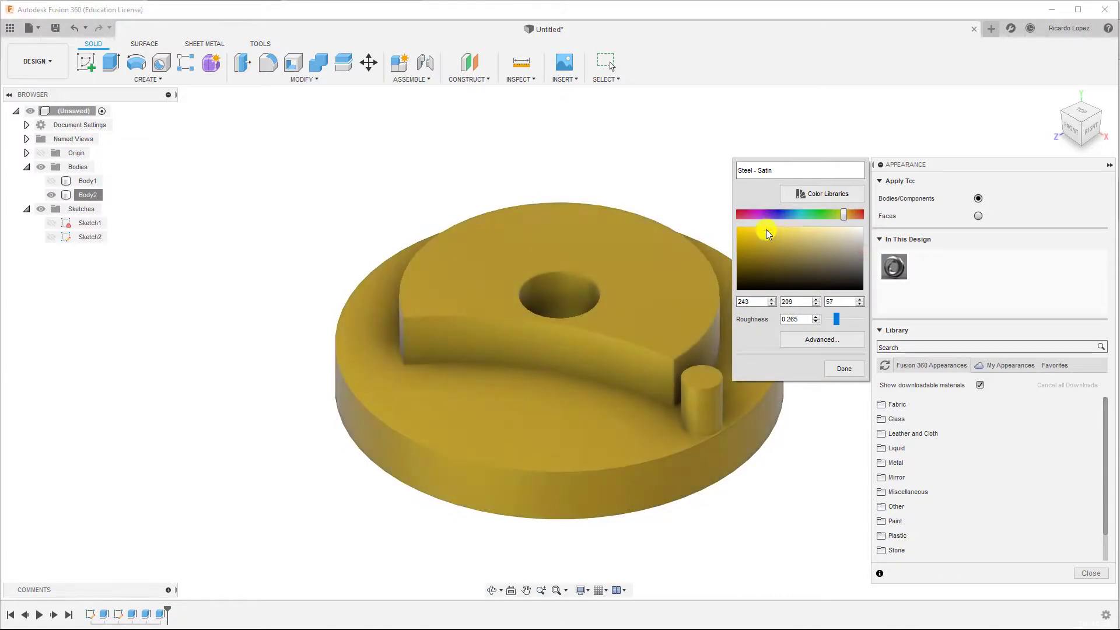
pyautogui.click(839, 368)
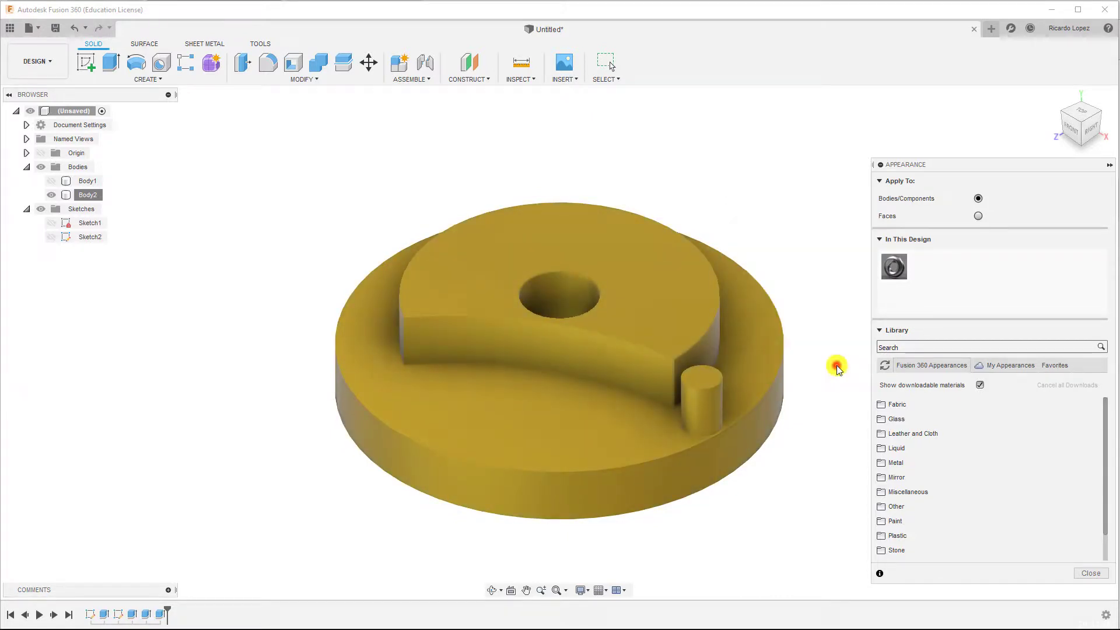
pyautogui.click(577, 353)
pyautogui.click(823, 345)
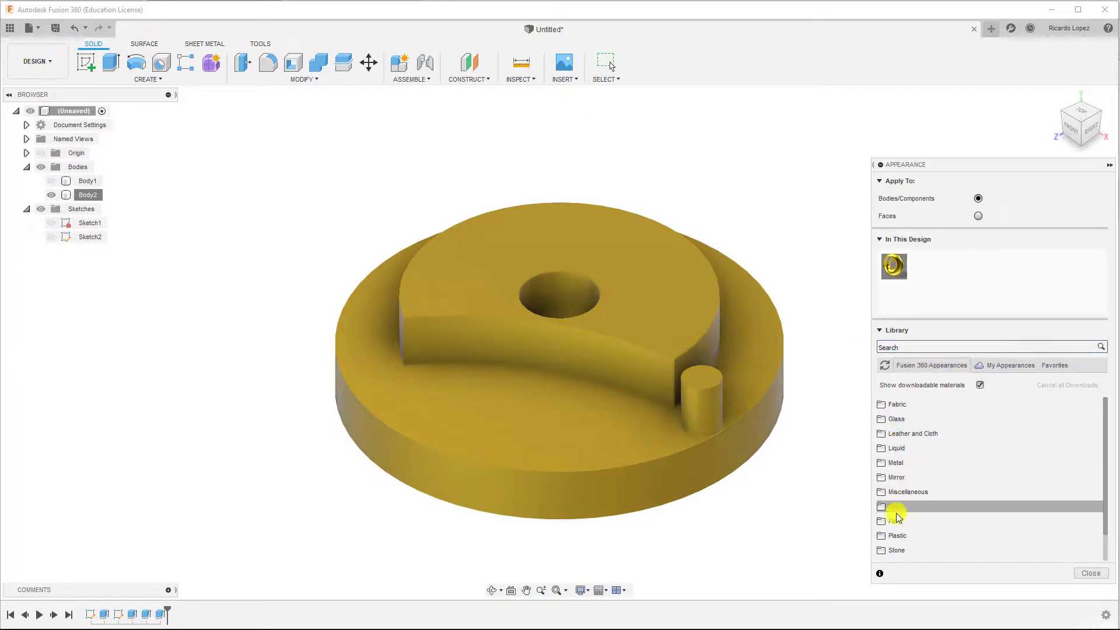
# - Add the ABS (White) plastic appearance to the design and recolour it bright red
pyautogui.click(896, 536)
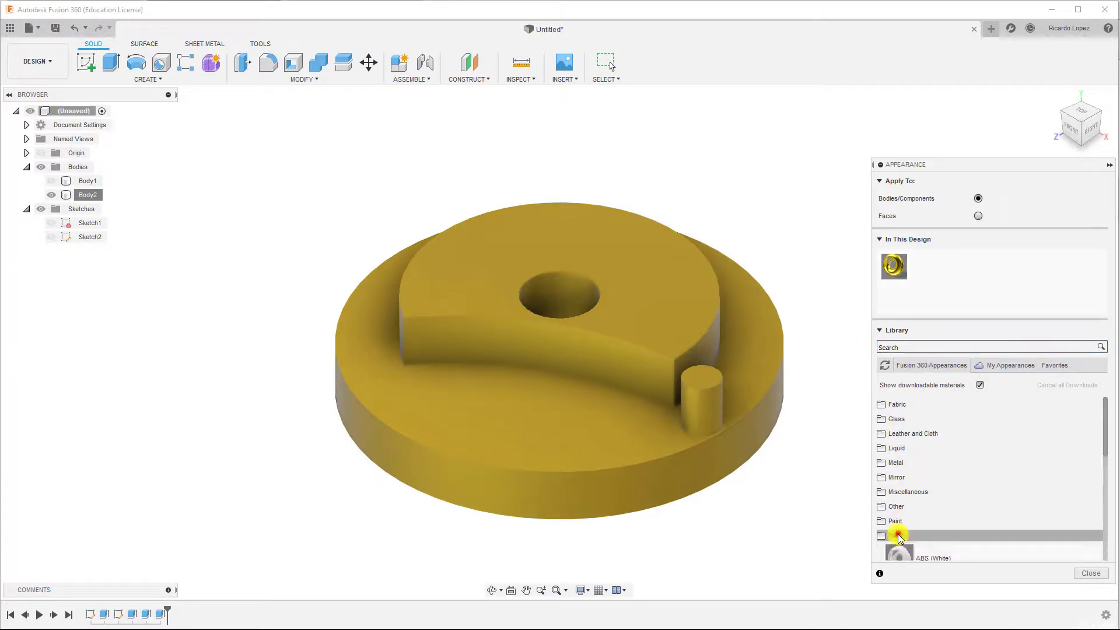
pyautogui.moveTo(908, 553); pyautogui.dragTo(947, 261)
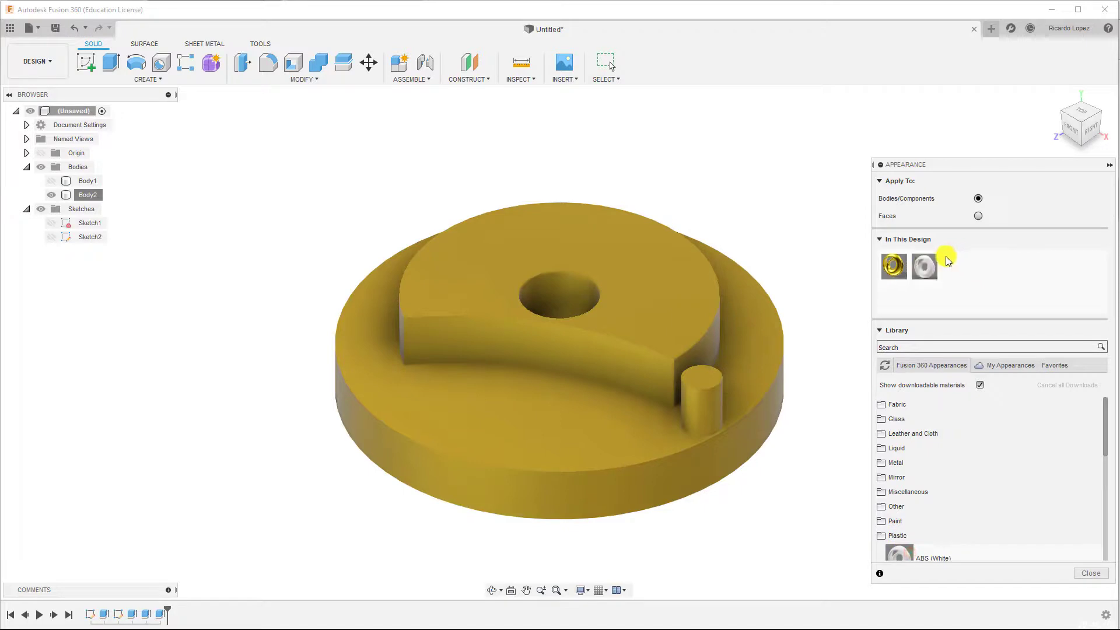
pyautogui.rightClick(933, 263)
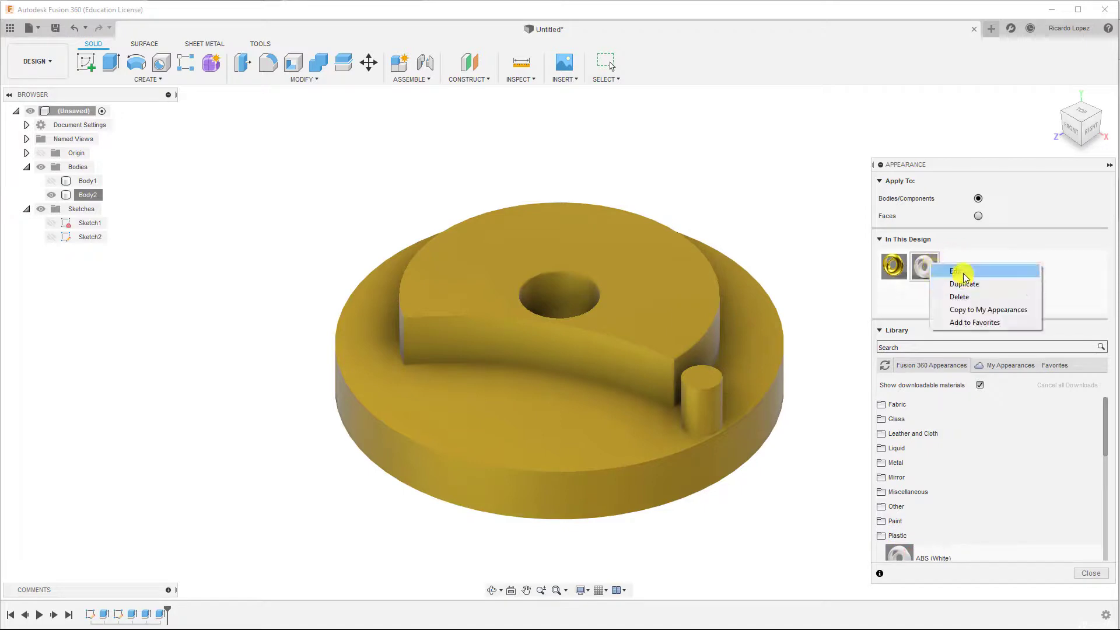
pyautogui.click(939, 270)
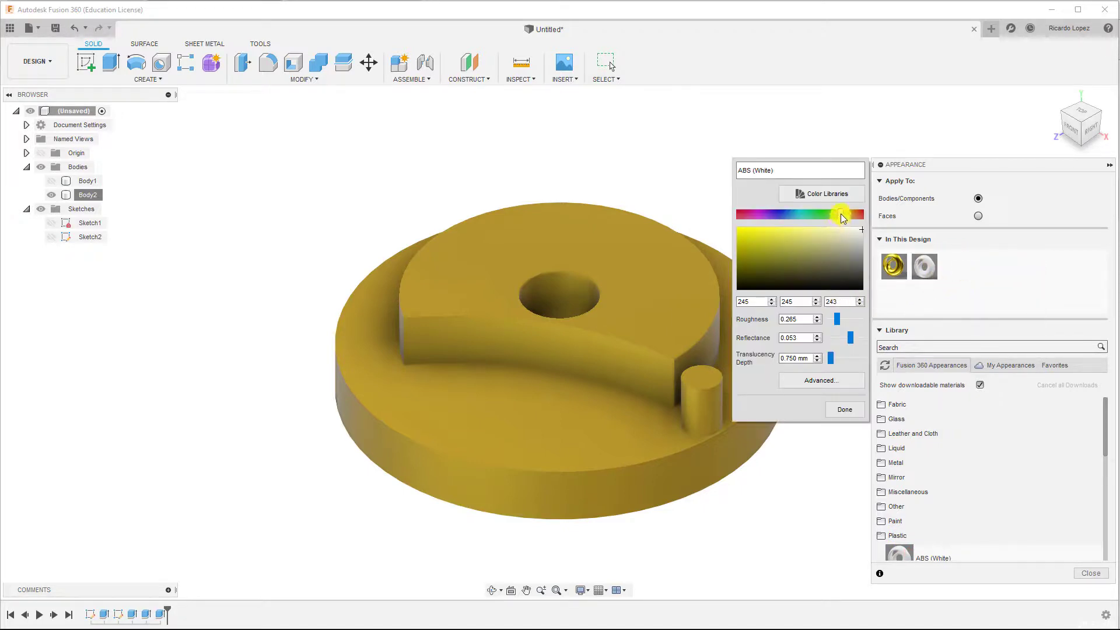
pyautogui.moveTo(842, 217); pyautogui.dragTo(740, 216)
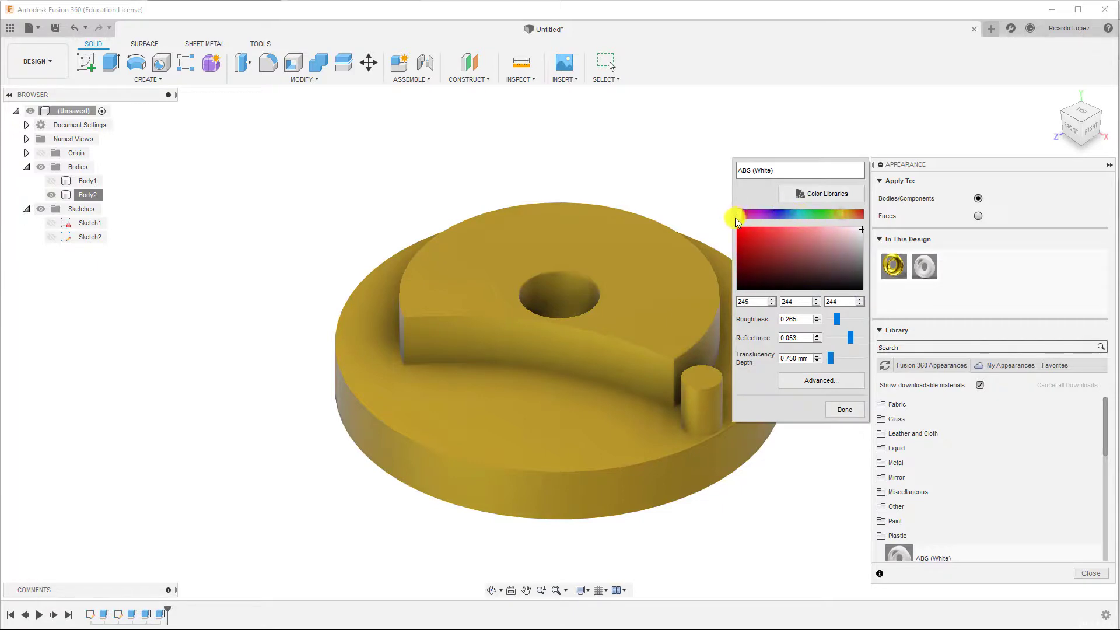
pyautogui.click(853, 411)
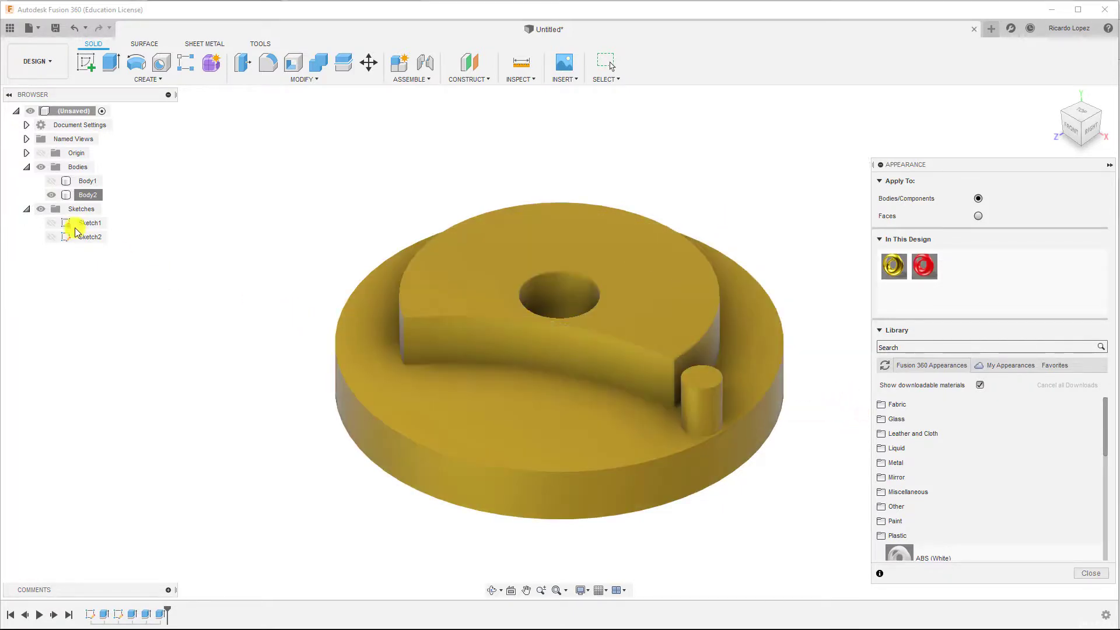
# - Show Body1, apply the red ABS appearance to the slotted Geneva wheel, finish the appearance editing and return to the home view
pyautogui.click(50, 181)
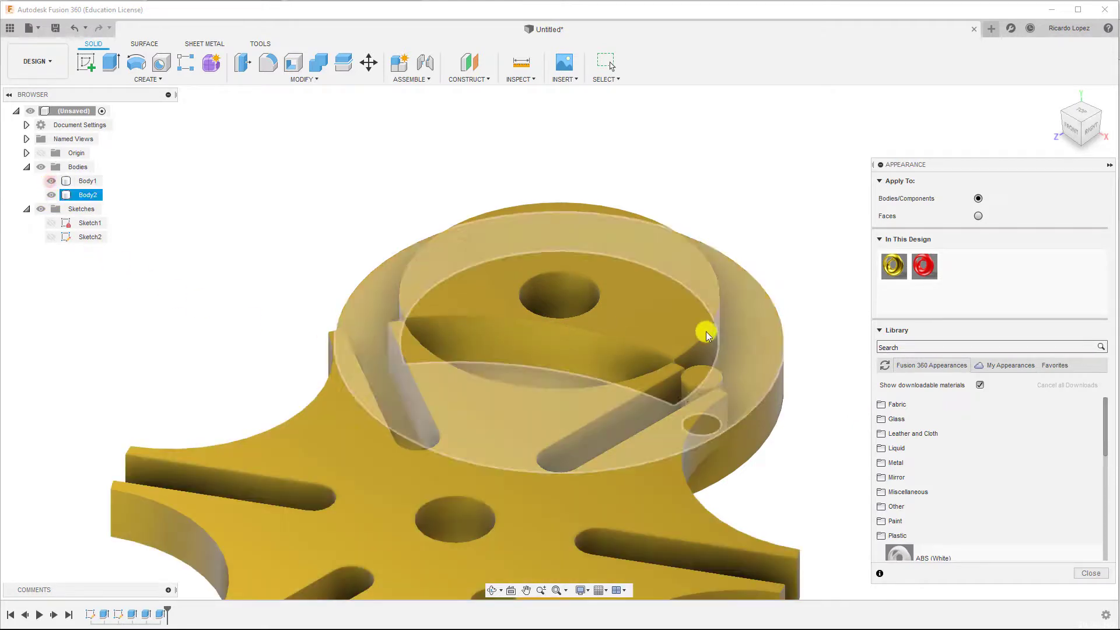
pyautogui.moveTo(932, 267); pyautogui.dragTo(526, 410)
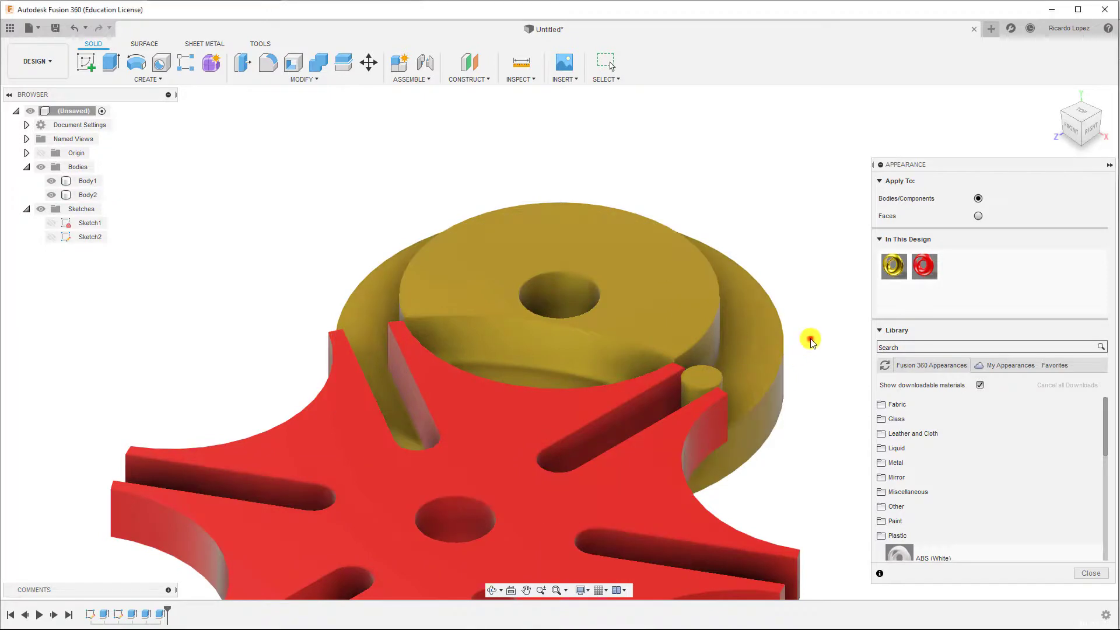
pyautogui.scroll(1, 811, 341)
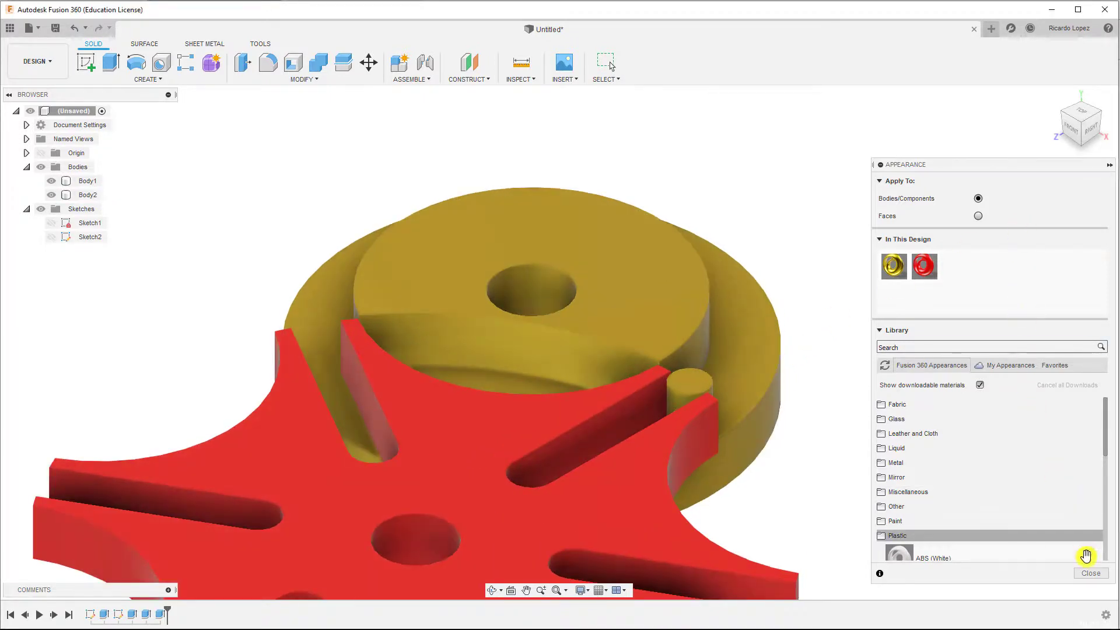
pyautogui.click(1088, 575)
pyautogui.click(1056, 98)
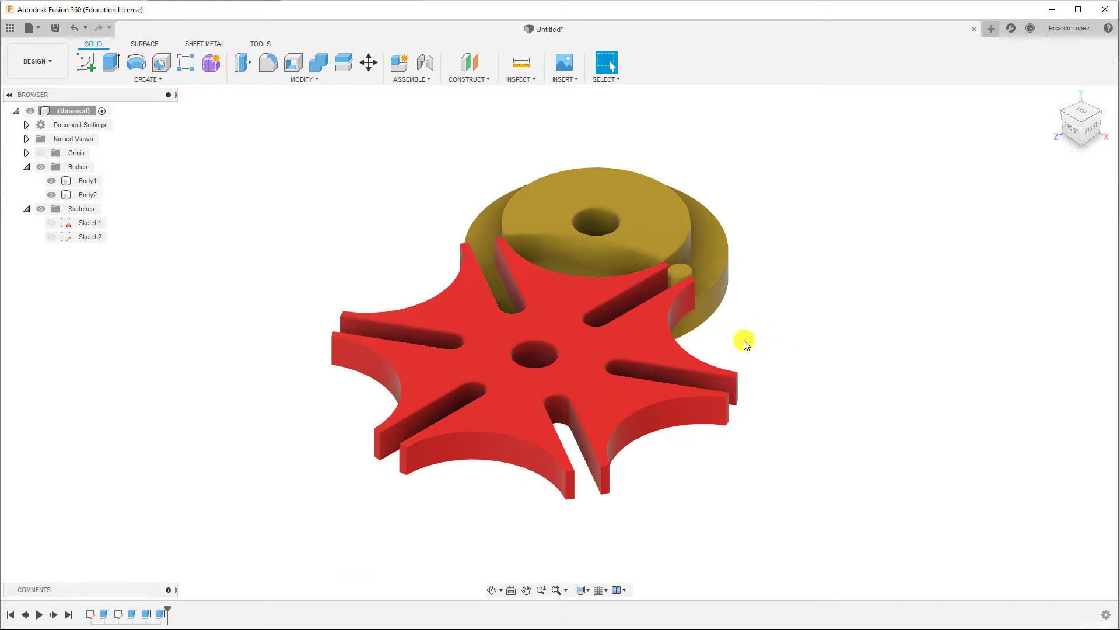
# - Inspect how the crank and slotted wheel fit together from the top and at an angle, finishing in the home view
pyautogui.moveTo(1068, 97)
pyautogui.rightClick(770, 315)
pyautogui.click(900, 252)
pyautogui.moveTo(1083, 125)
pyautogui.mouseDown()
pyautogui.moveTo(985, 128)
pyautogui.moveTo(925, 170)
pyautogui.moveTo(945, 196)
pyautogui.moveTo(998, 210)
pyautogui.moveTo(1032, 199)
pyautogui.mouseUp()
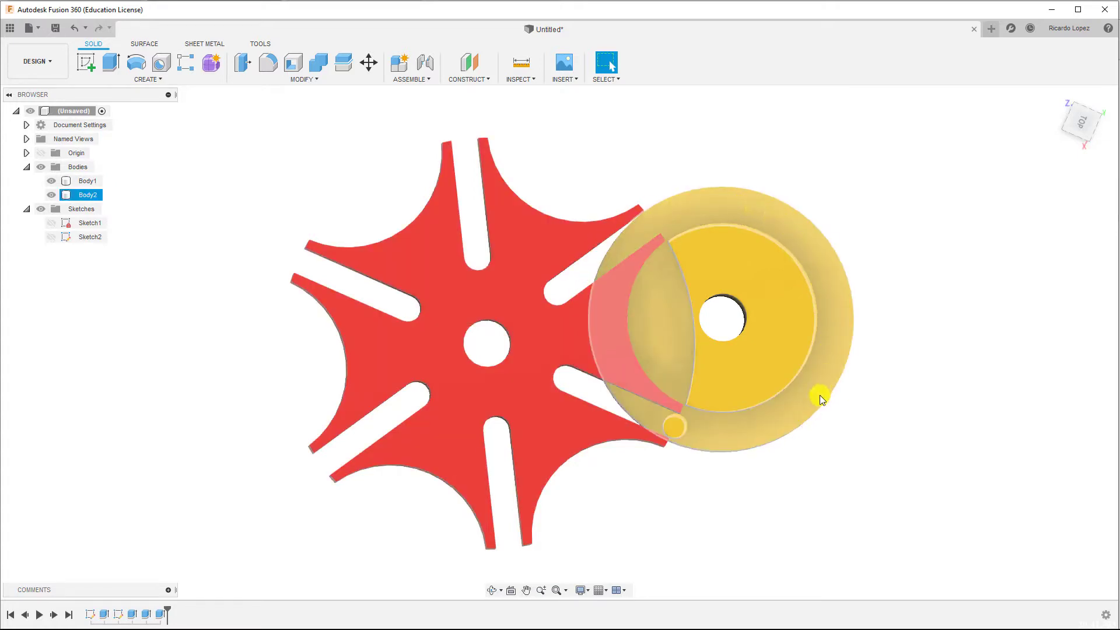
pyautogui.click(579, 424)
pyautogui.press('Escape')
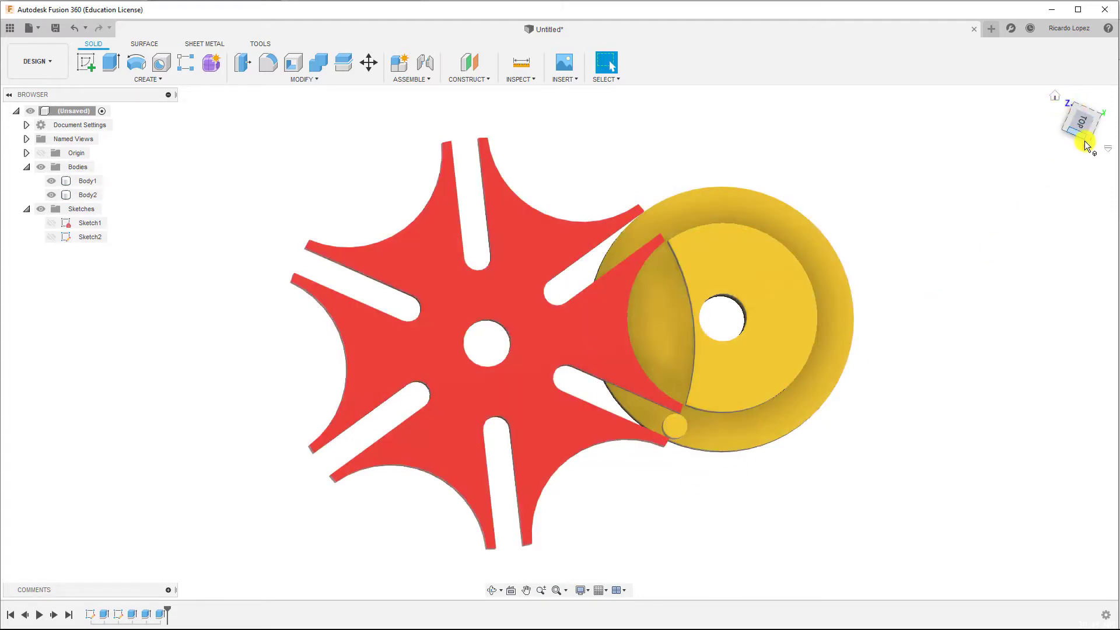
pyautogui.moveTo(1088, 141); pyautogui.dragTo(1091, 143)
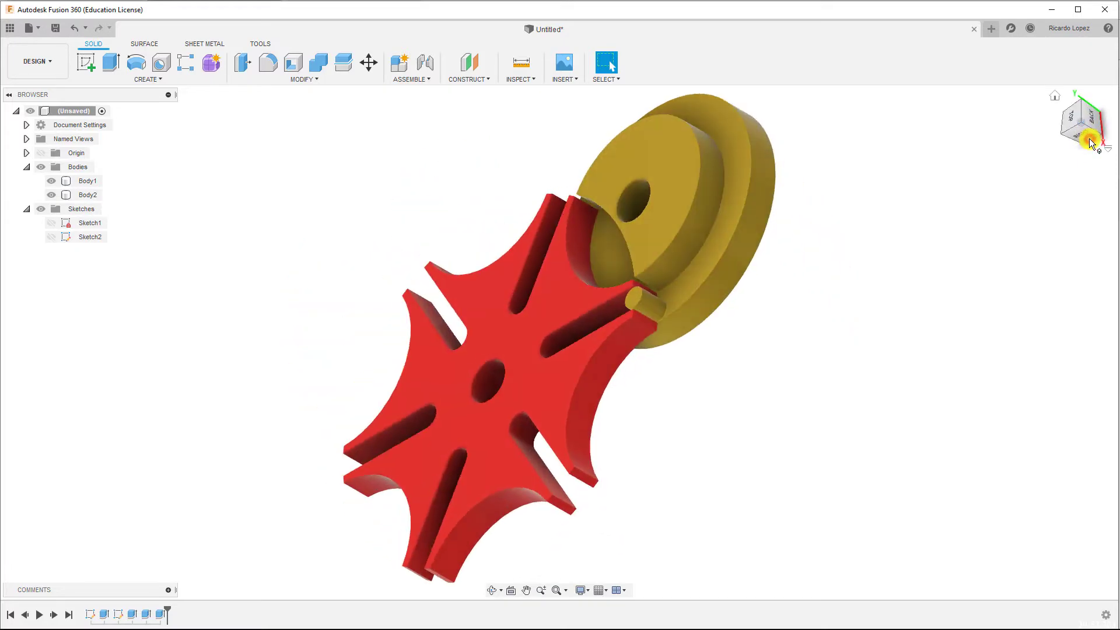
pyautogui.click(1056, 96)
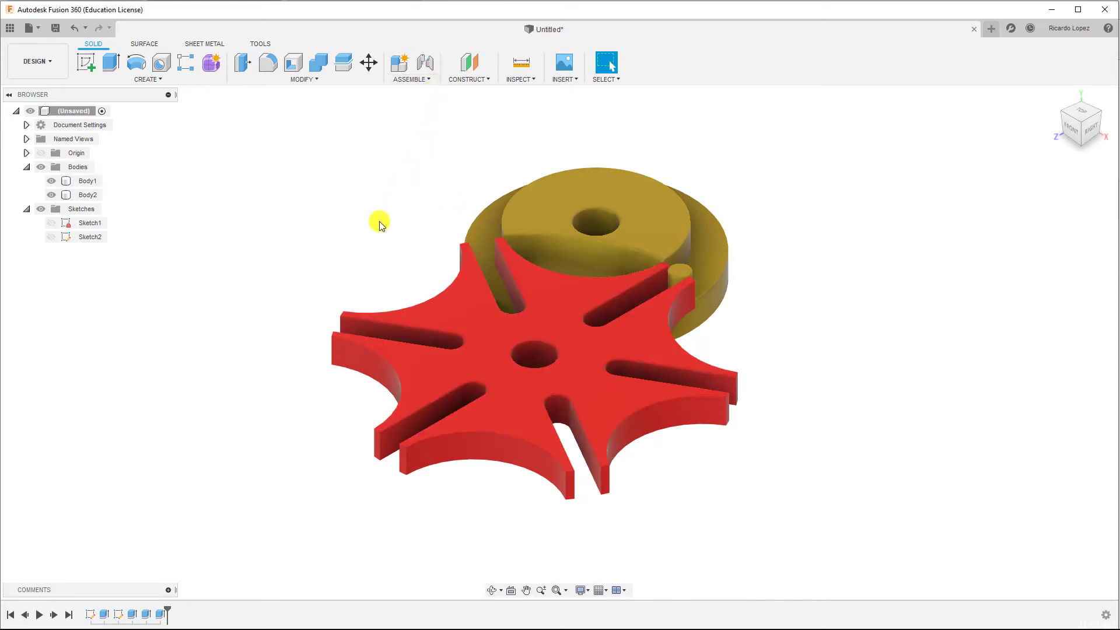
pyautogui.click(467, 458)
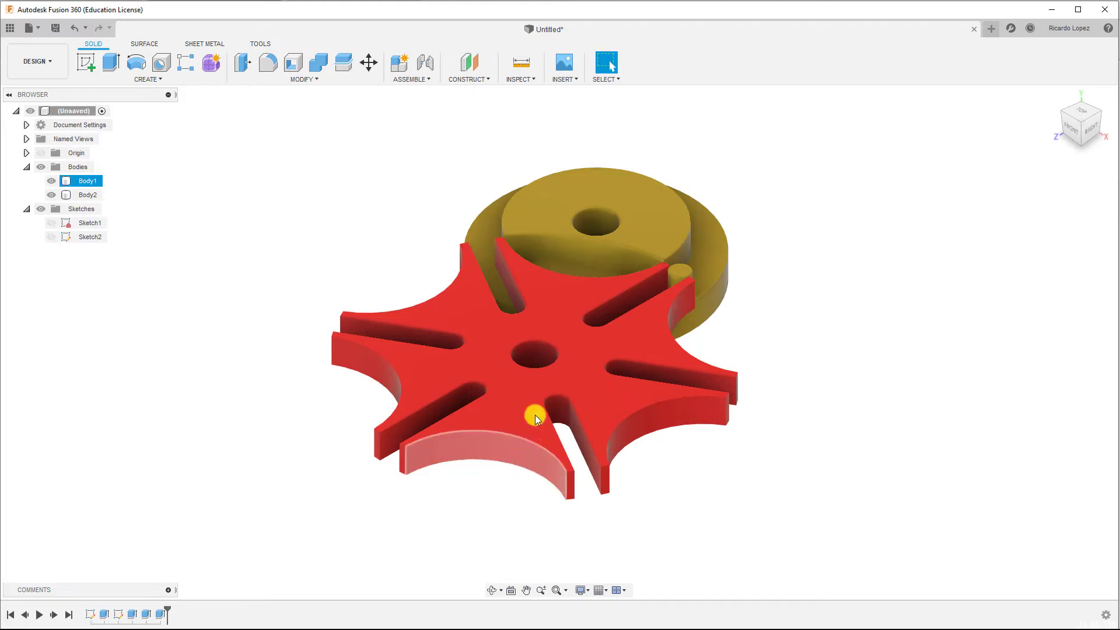
pyautogui.click(594, 235)
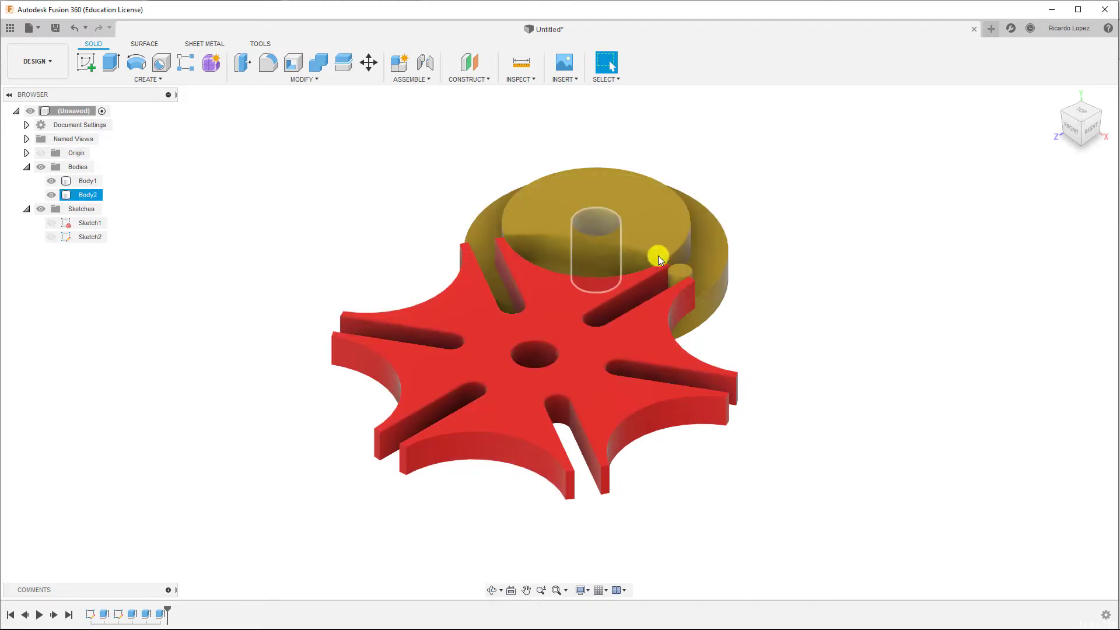
pyautogui.click(647, 299)
pyautogui.press('Escape')
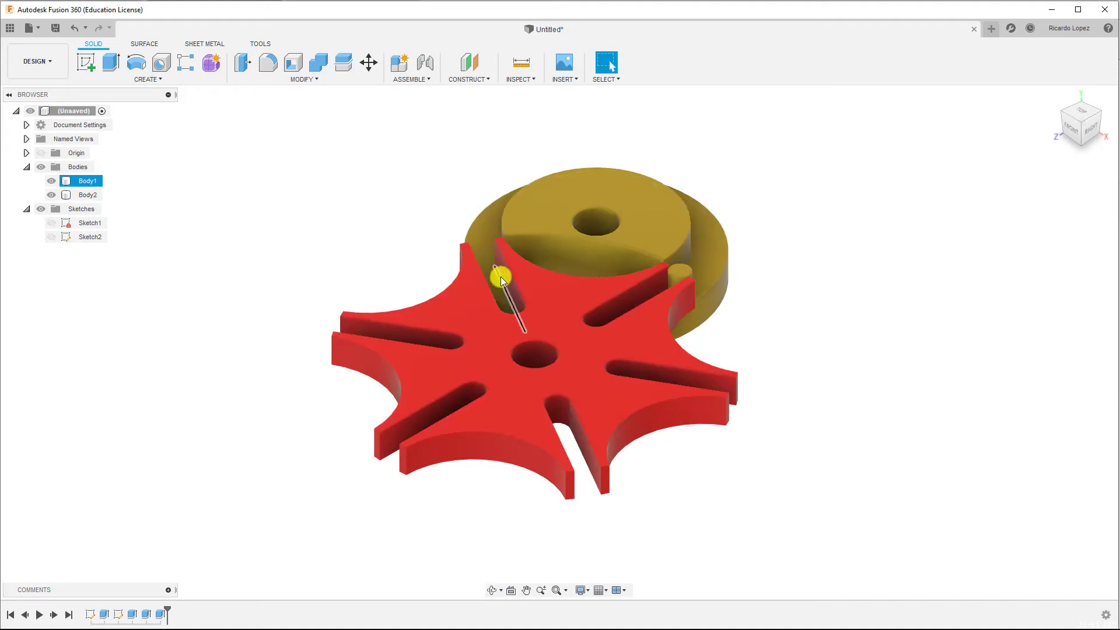